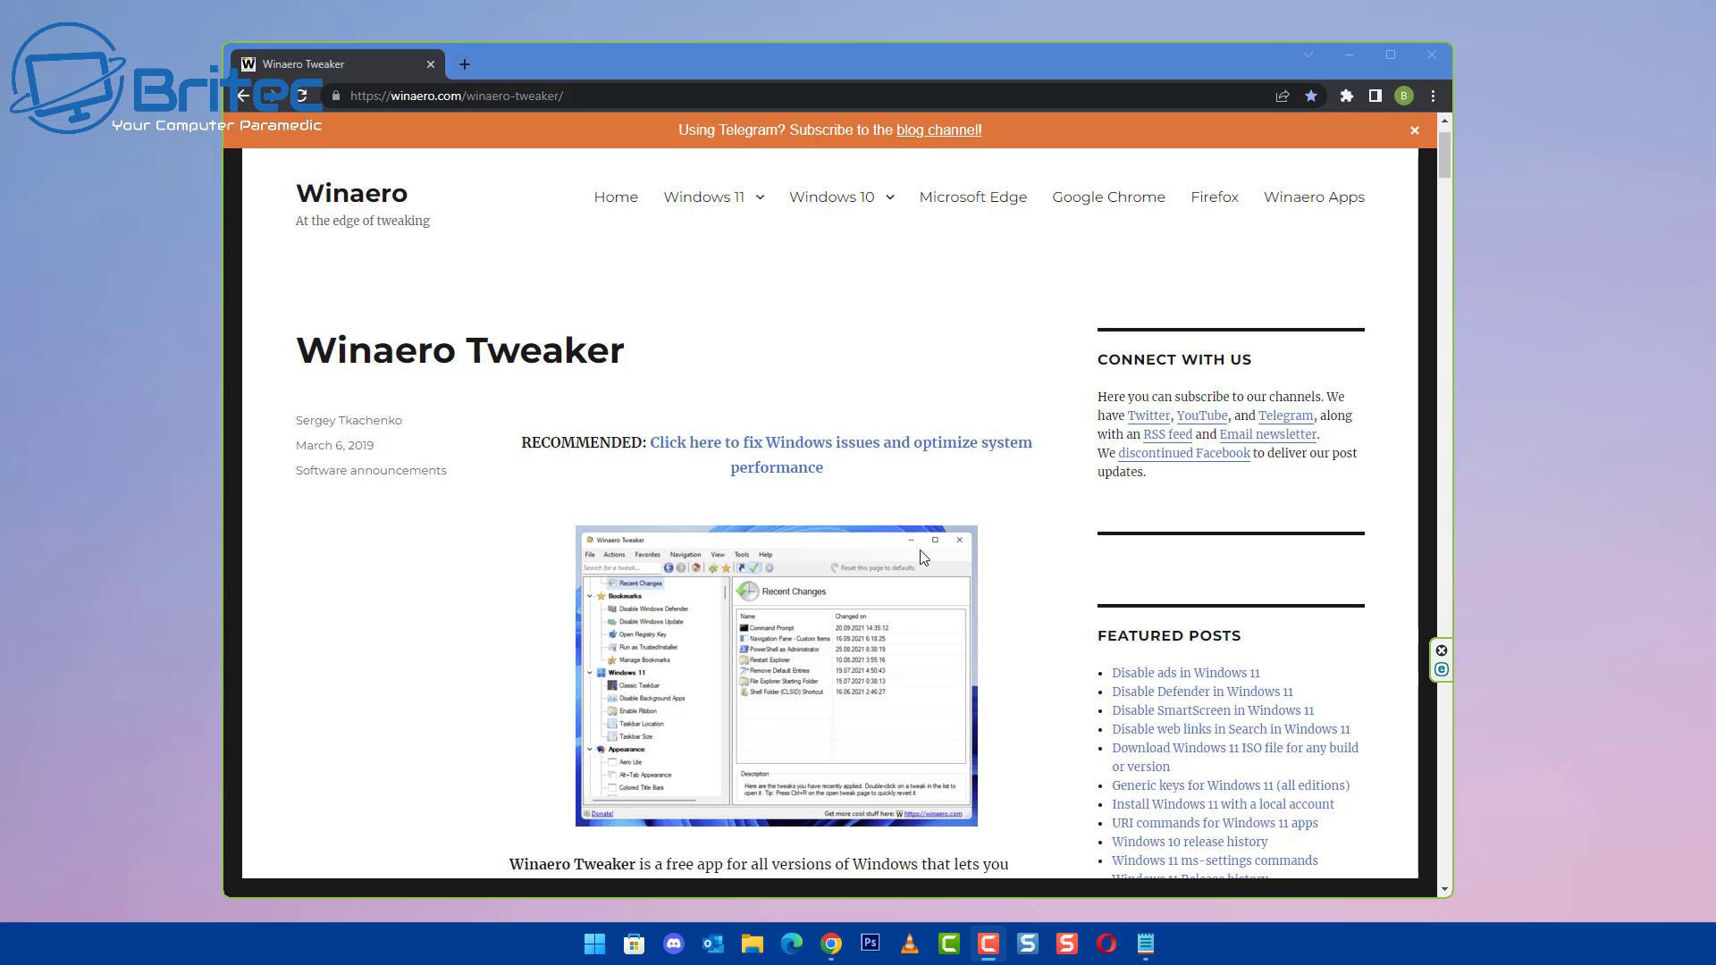
Step: Go to the Get Winaero Tweaker section and download winaerotweaker.zip
{"action": "scroll", "coordinate": [923, 557], "scroll_direction": "down", "scroll_amount": 5}
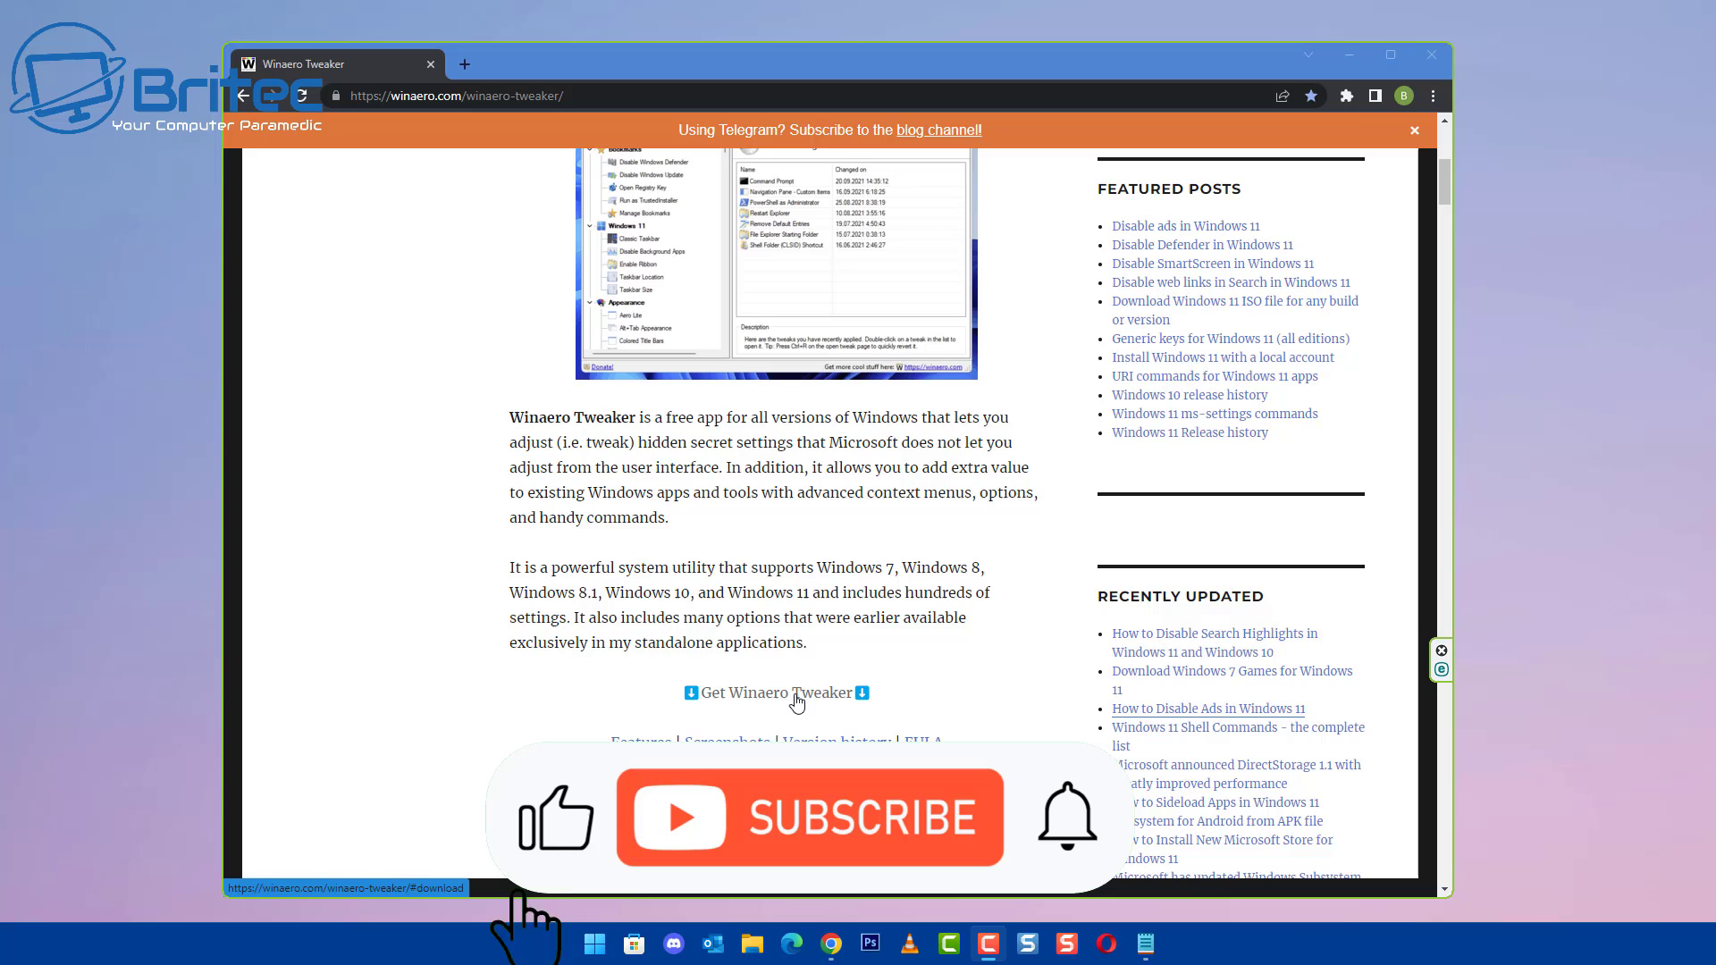
{"action": "left_click", "coordinate": [791, 693]}
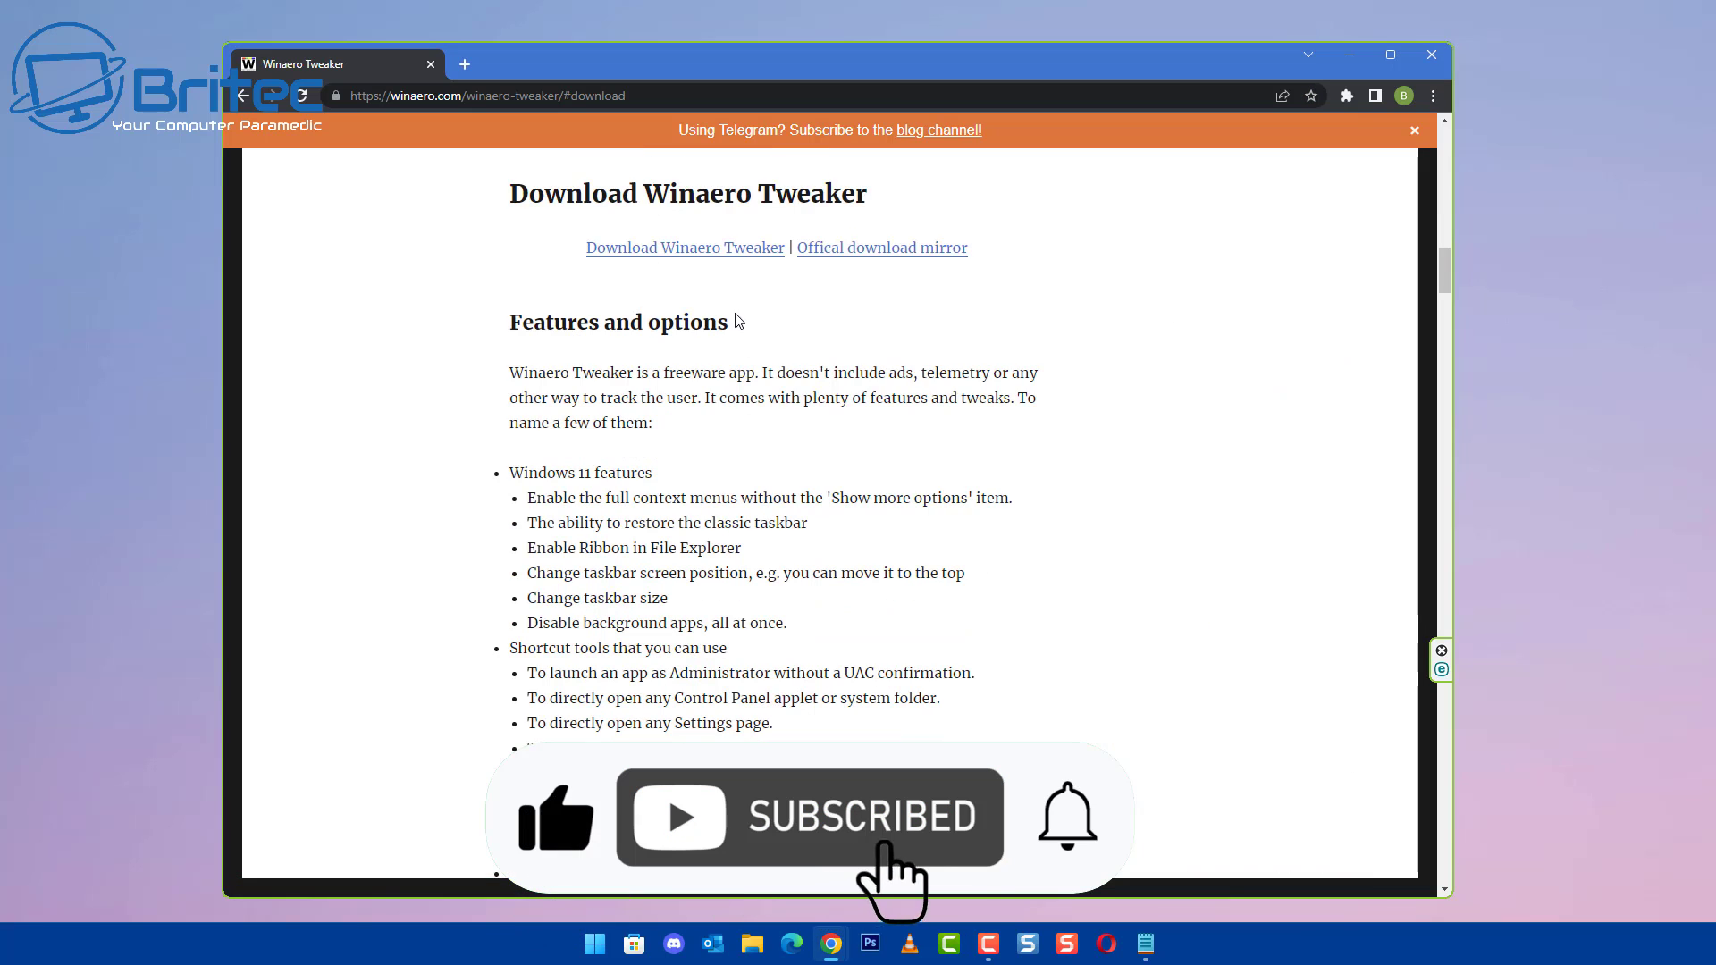
{"action": "left_click", "coordinate": [716, 254]}
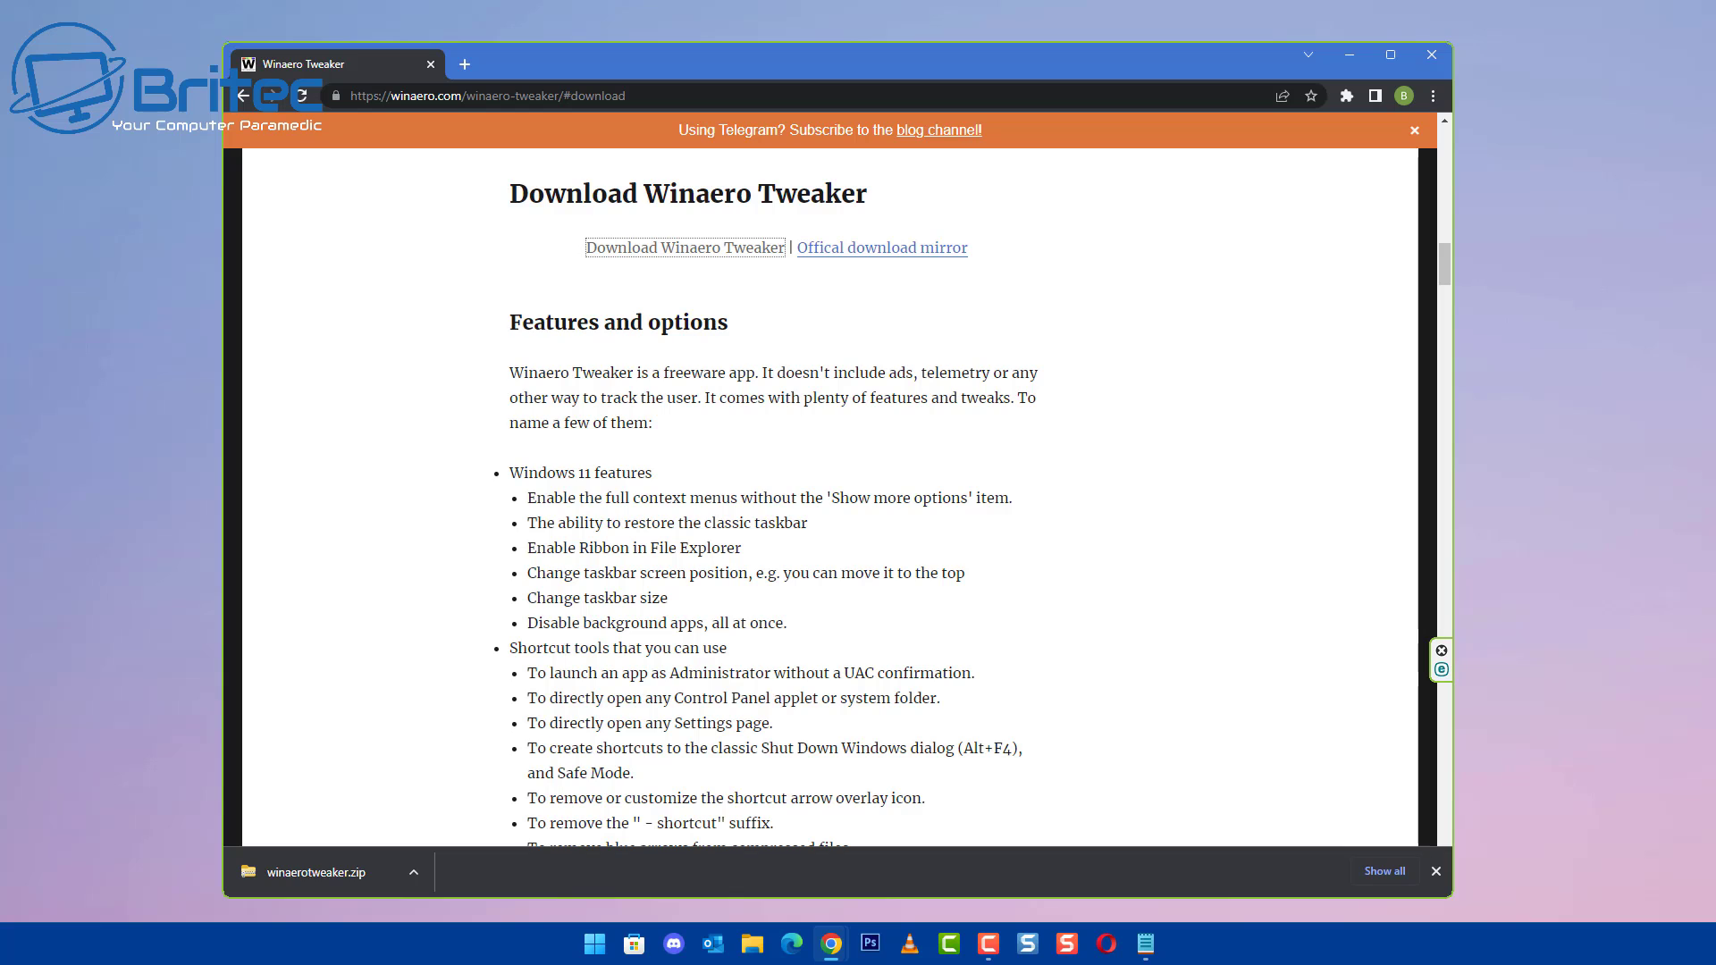
Step: Extract SilentSetup.cmd and the setup exe from winaerotweaker.zip into a 'winaera' folder, closing Chrome
{"action": "left_click", "coordinate": [313, 872]}
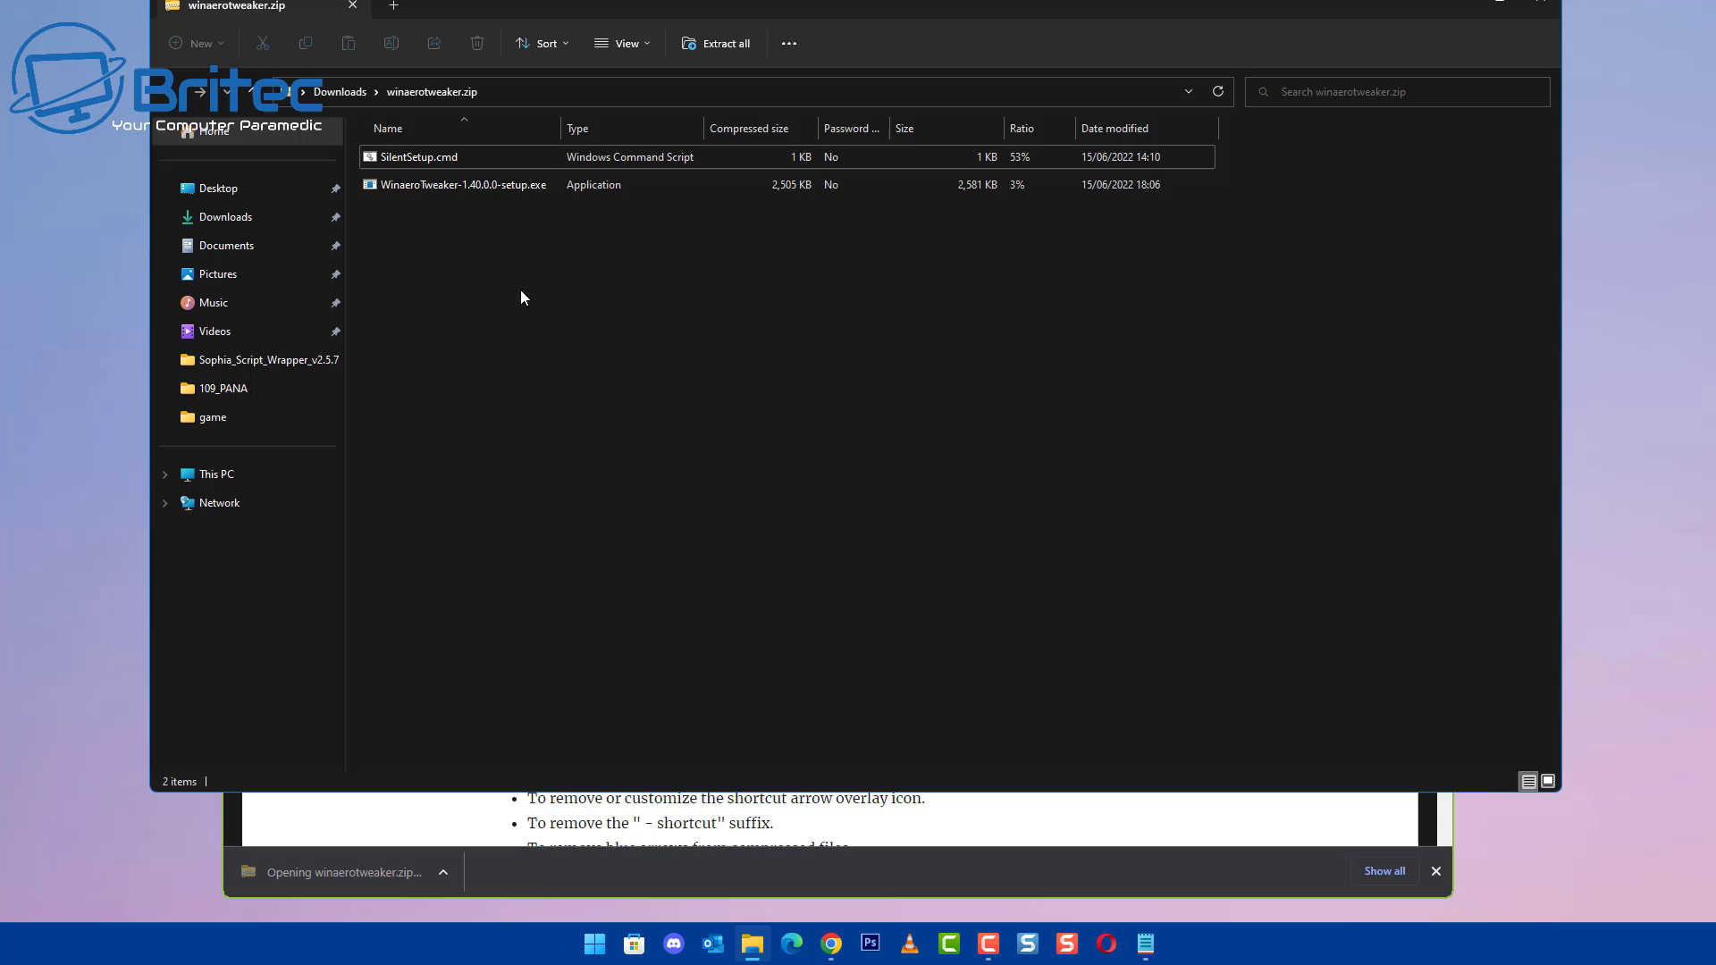
{"action": "left_click_drag", "start_coordinate": [542, 250], "coordinate": [1641, 287]}
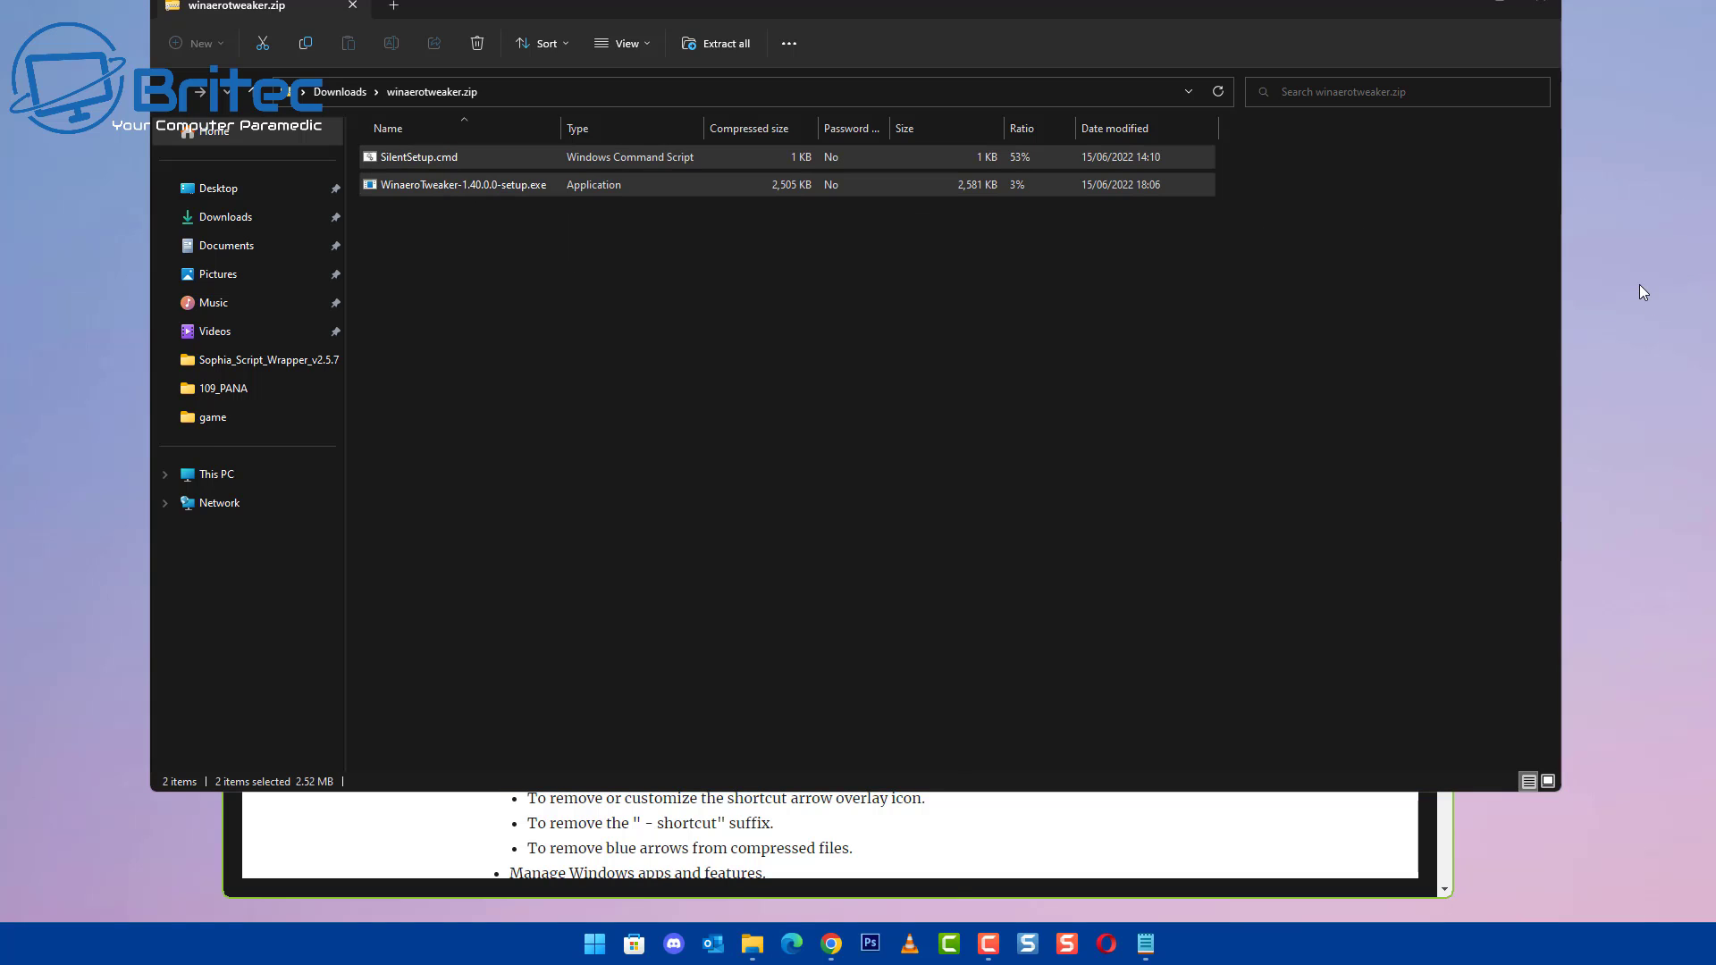
{"action": "left_click", "coordinate": [1531, 9]}
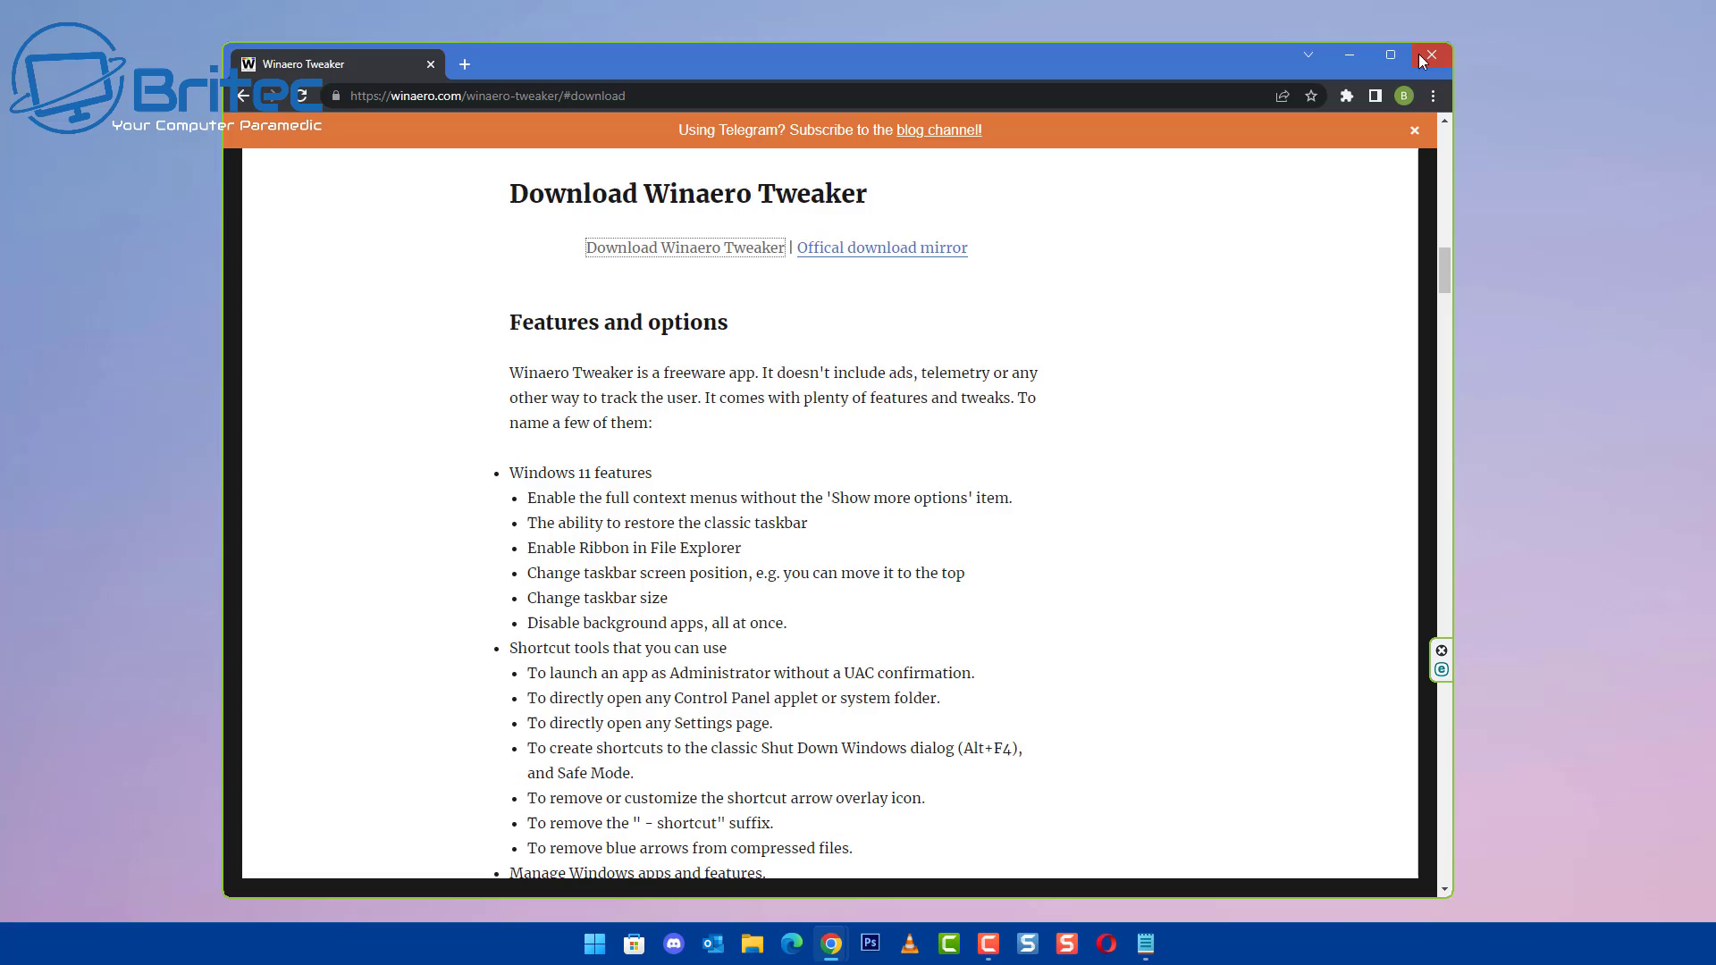
{"action": "key", "text": "super+d"}
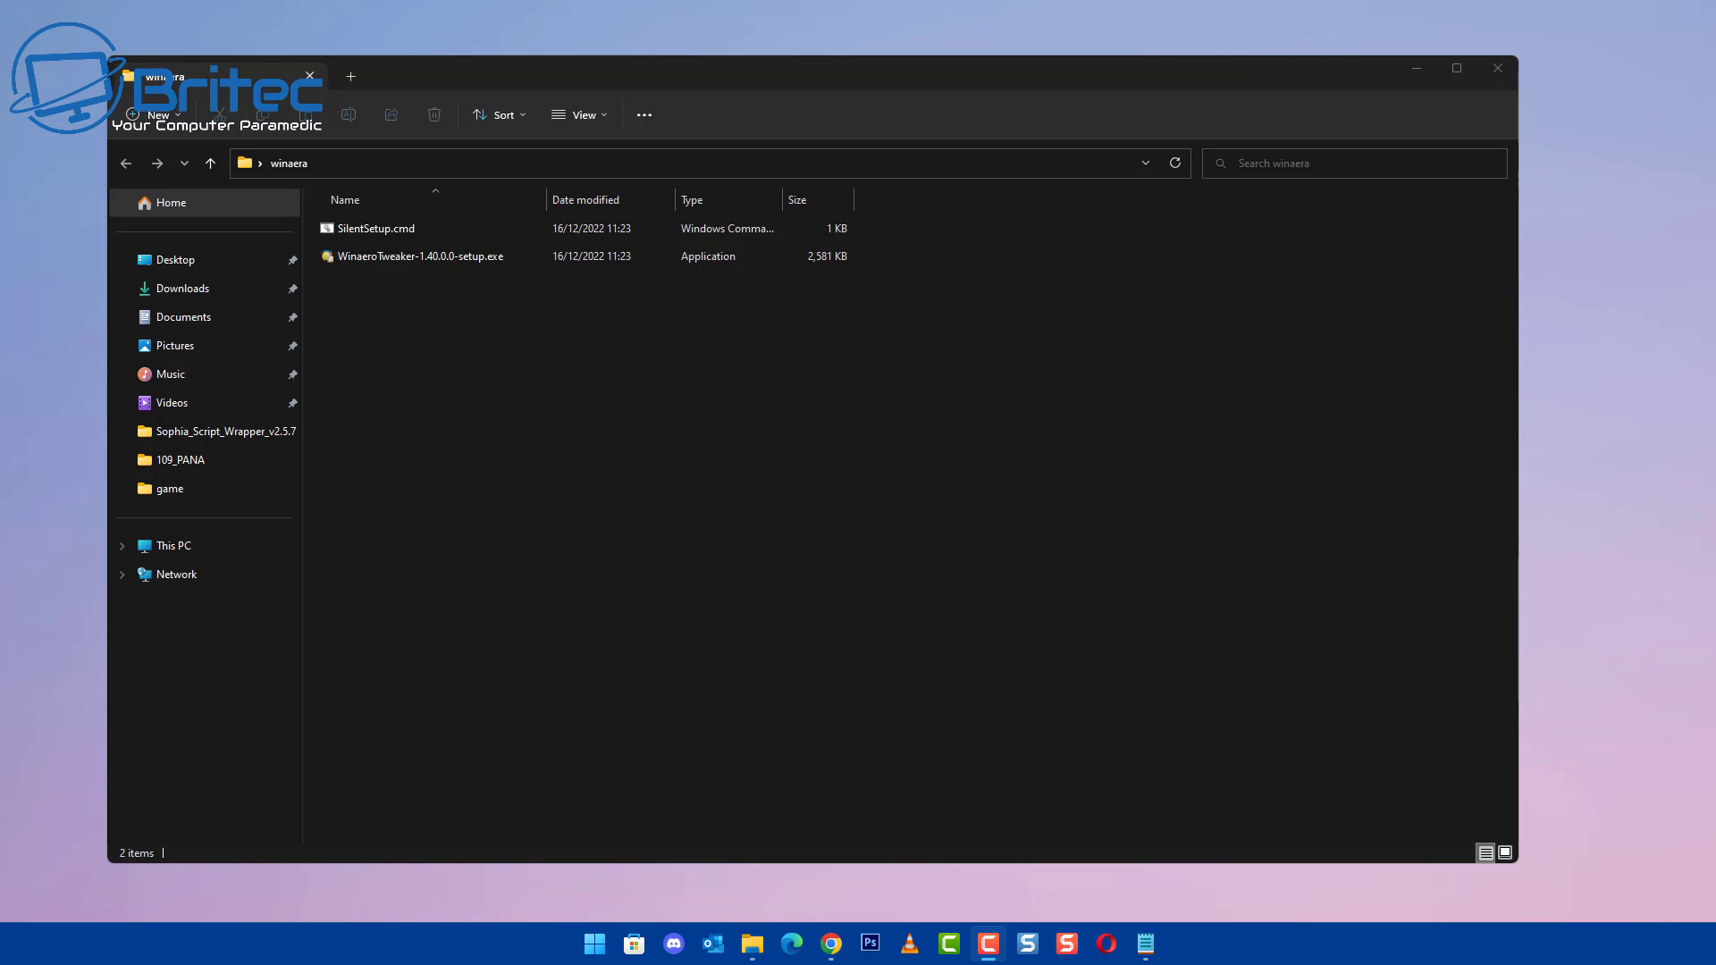
Step: Run WinaeroTweaker-1.40.0.0-setup.exe, choosing More info and Run anyway in SmartScreen
{"action": "left_click", "coordinate": [469, 266]}
{"action": "double_click", "coordinate": [457, 257]}
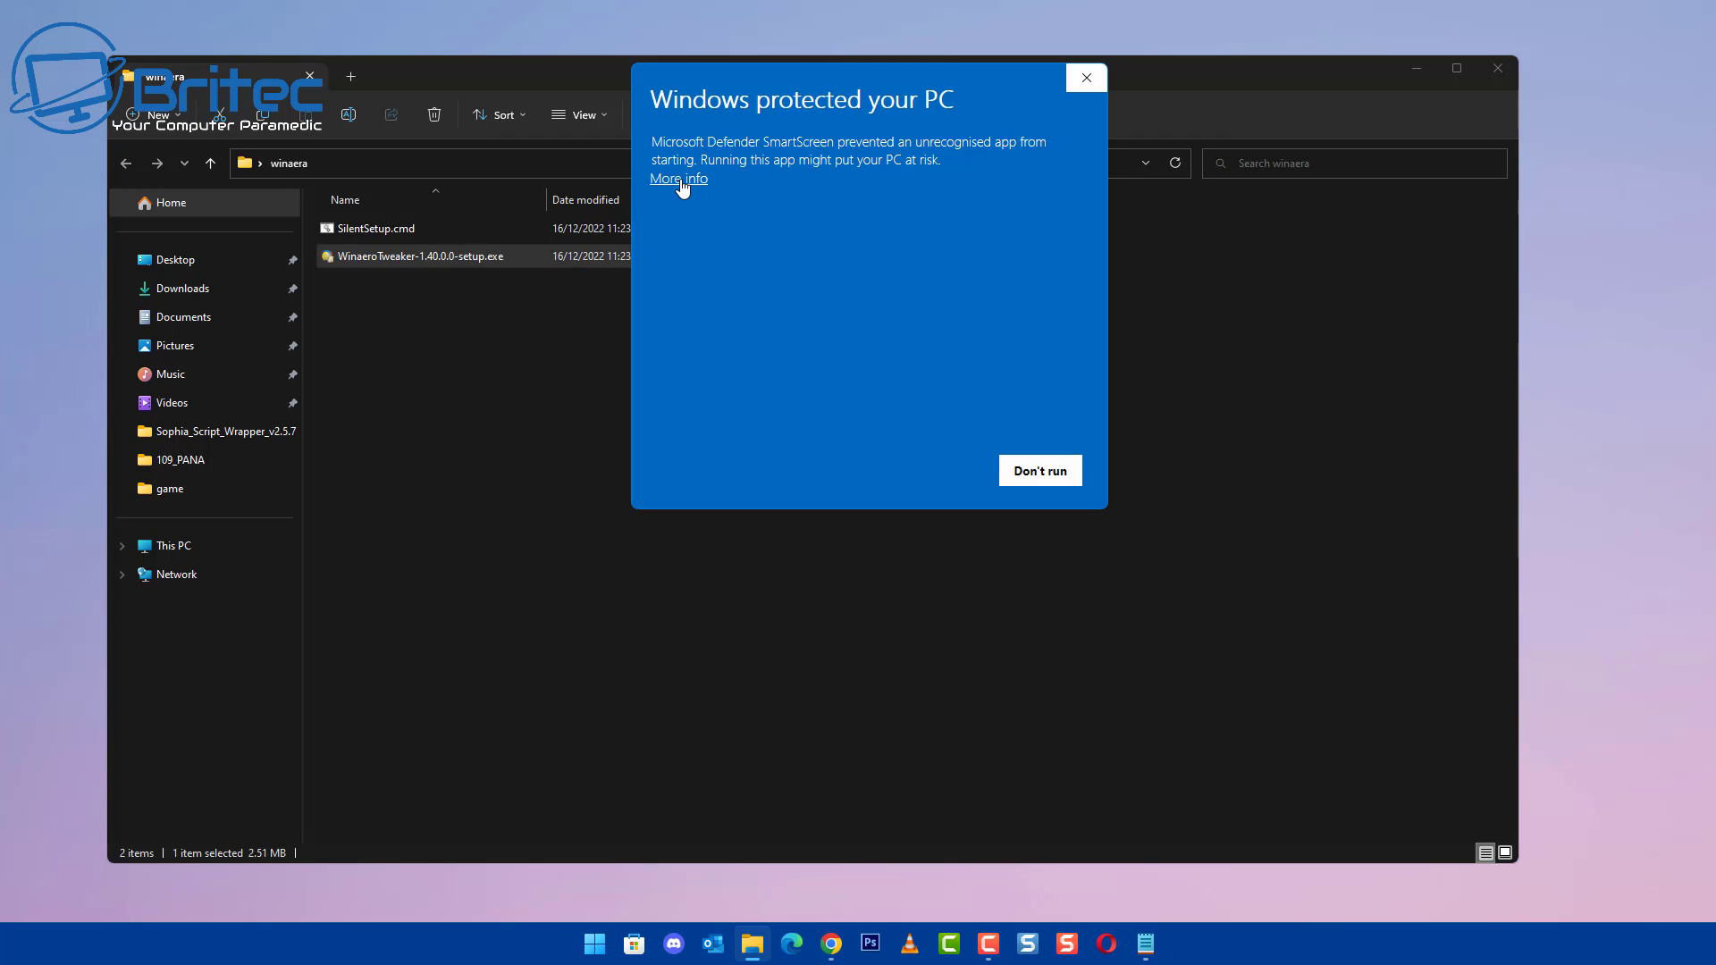
{"action": "left_click", "coordinate": [679, 178]}
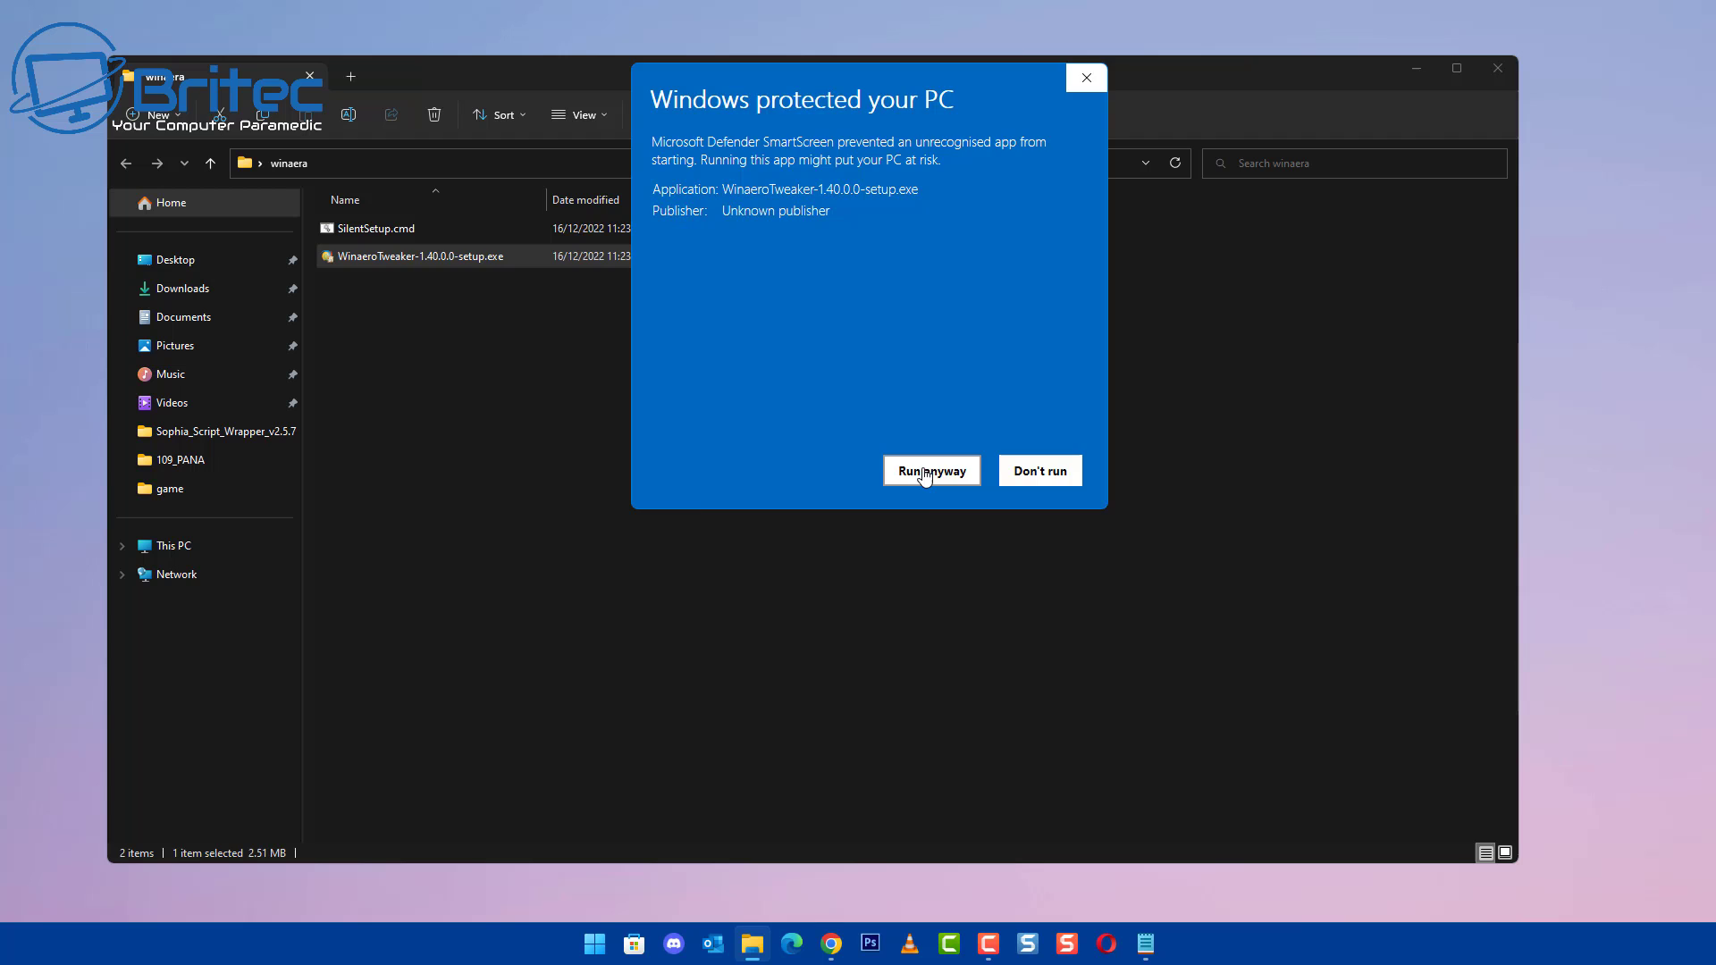
{"action": "left_click", "coordinate": [925, 474]}
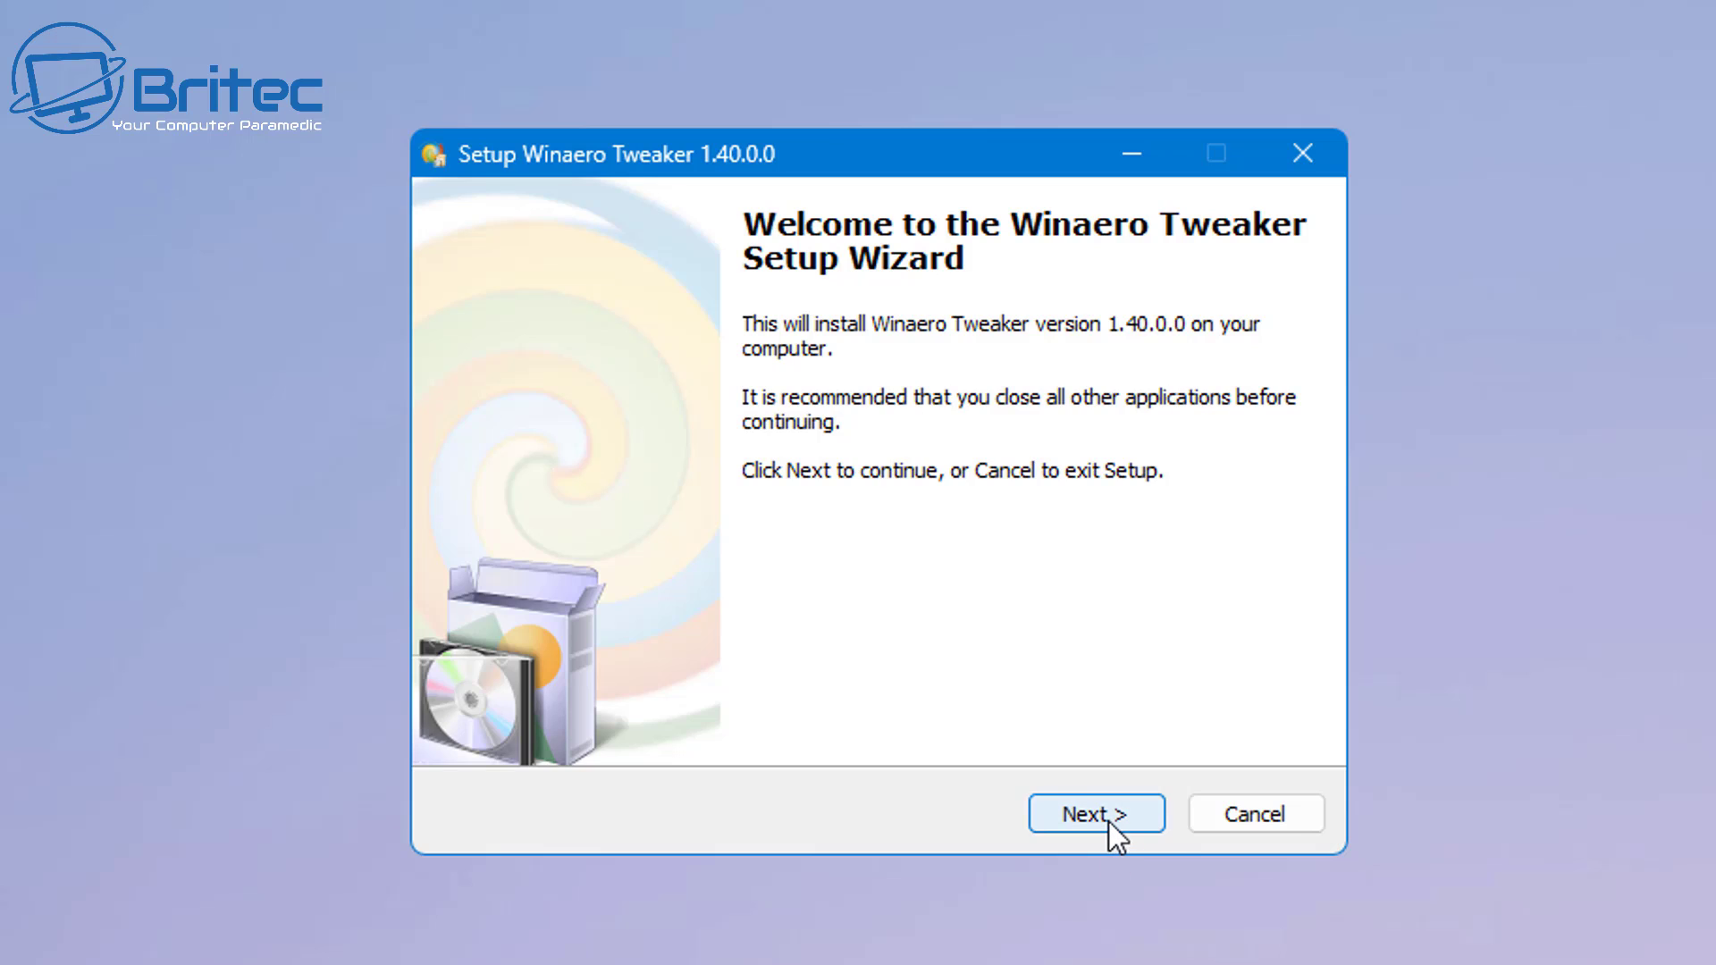
Step: Install in Normal mode with the license accepted and default folders, skipping the Winaero.com visit
{"action": "left_click", "coordinate": [1108, 822]}
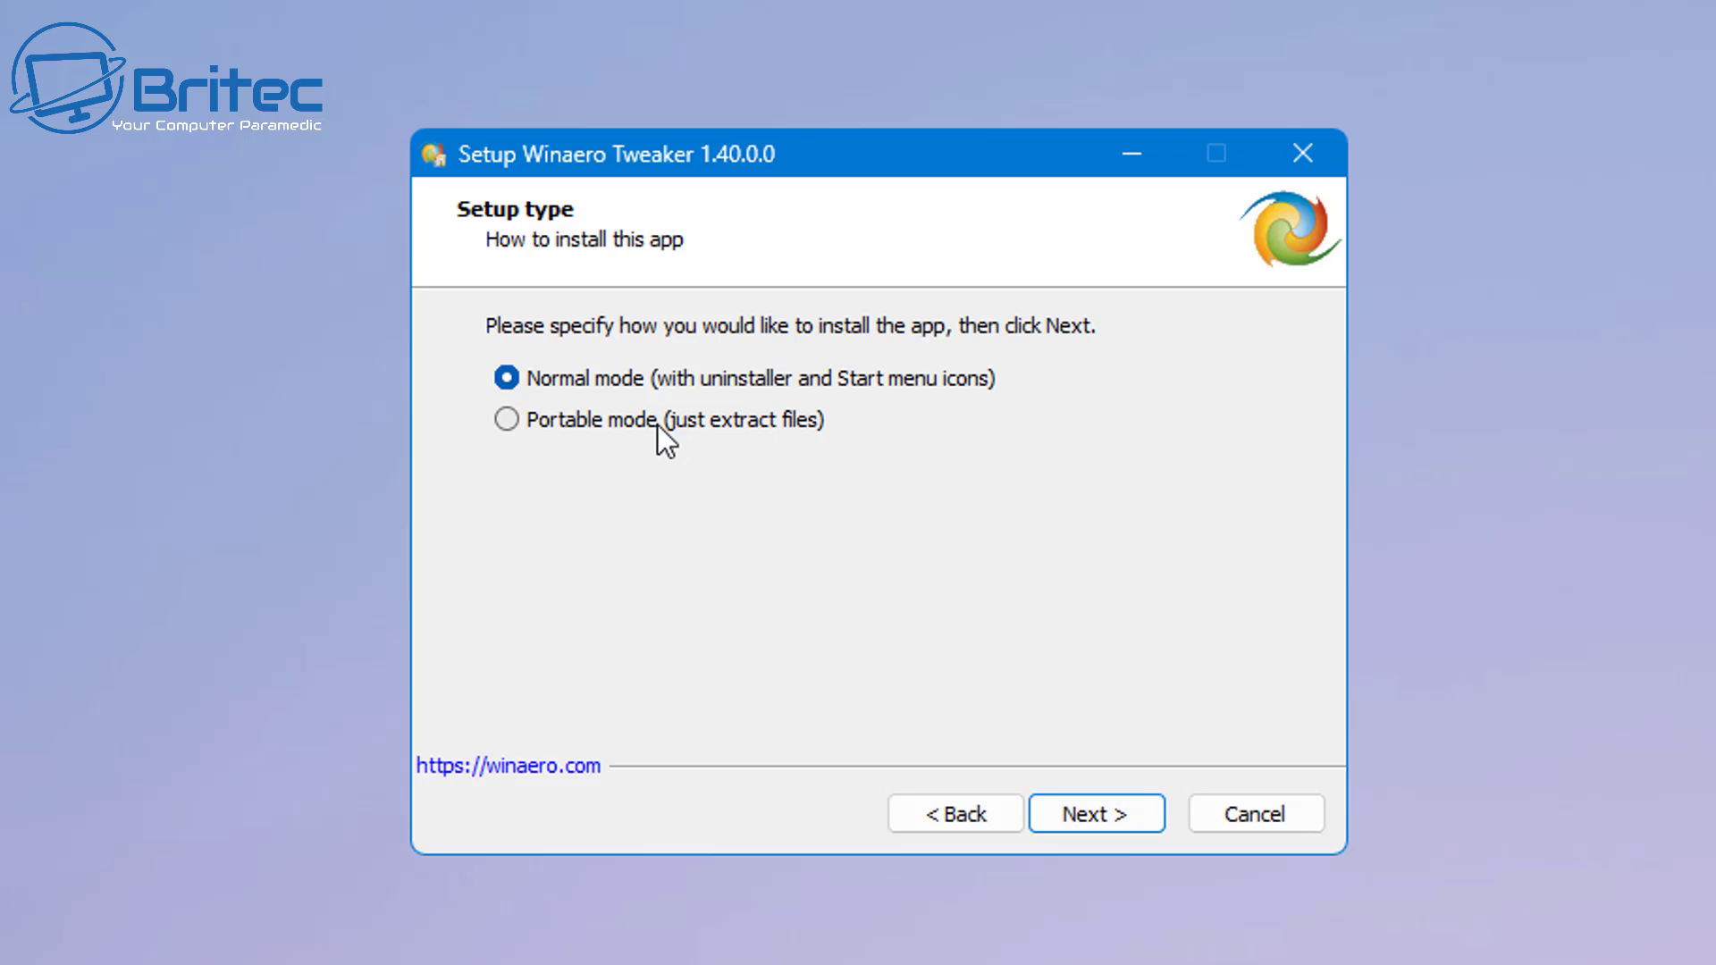
{"action": "left_click", "coordinate": [1106, 828]}
{"action": "left_click", "coordinate": [666, 697]}
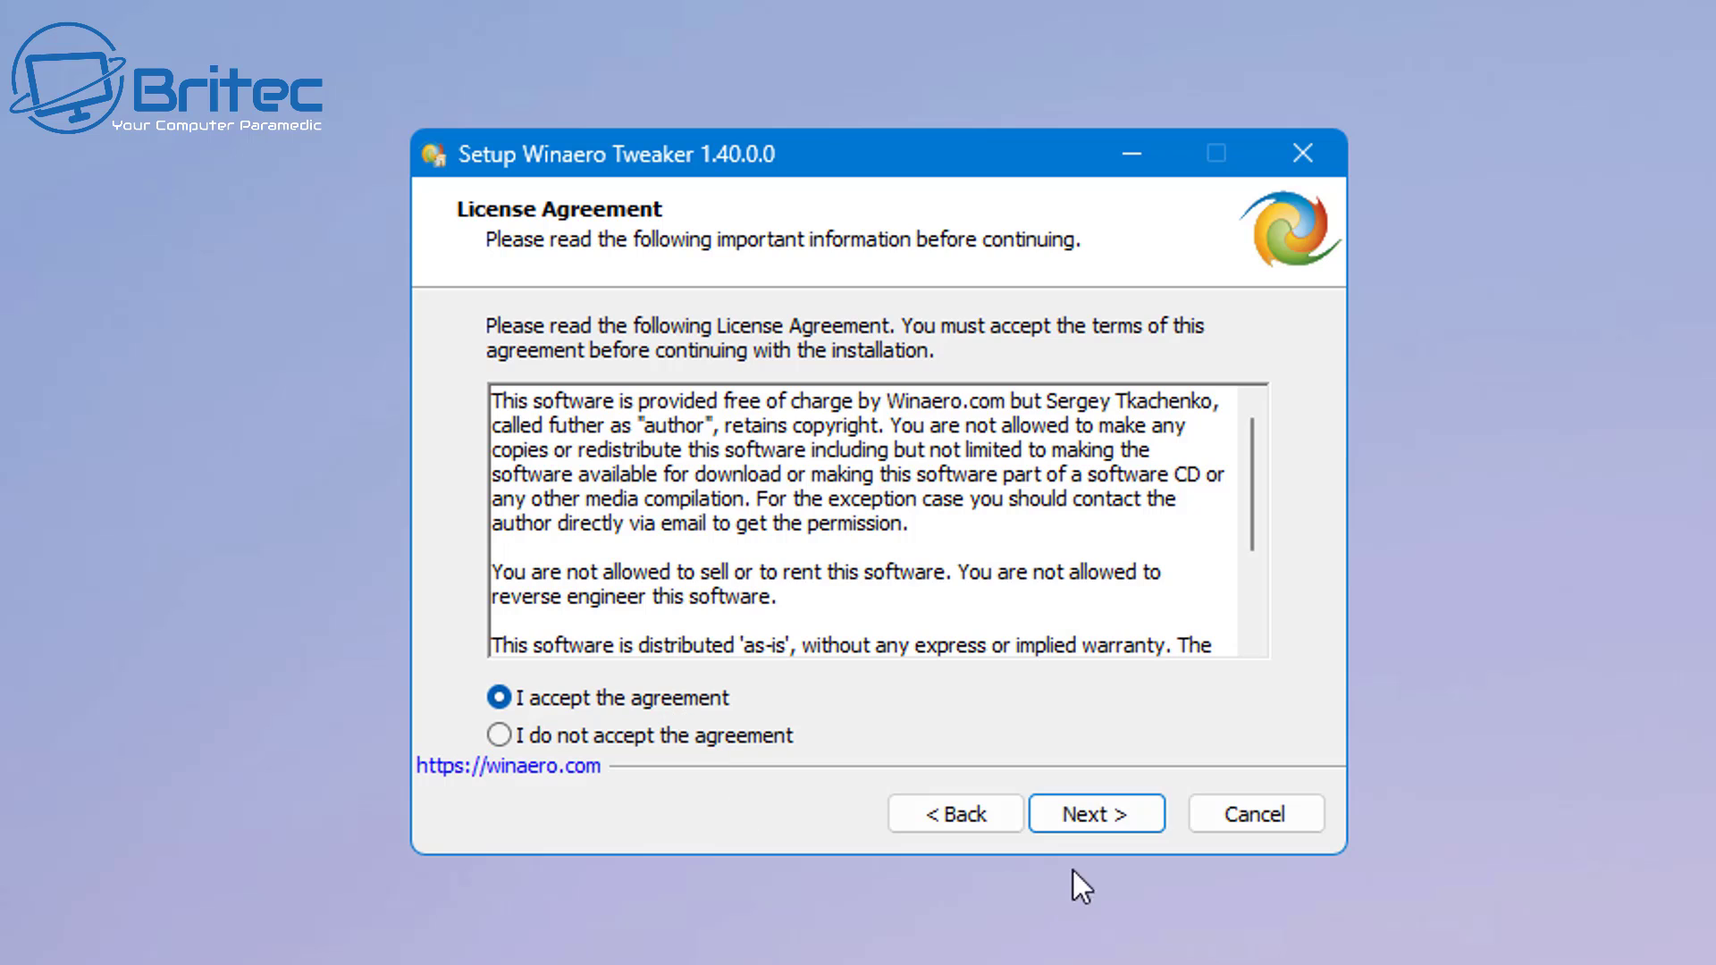
{"action": "left_click", "coordinate": [1106, 815]}
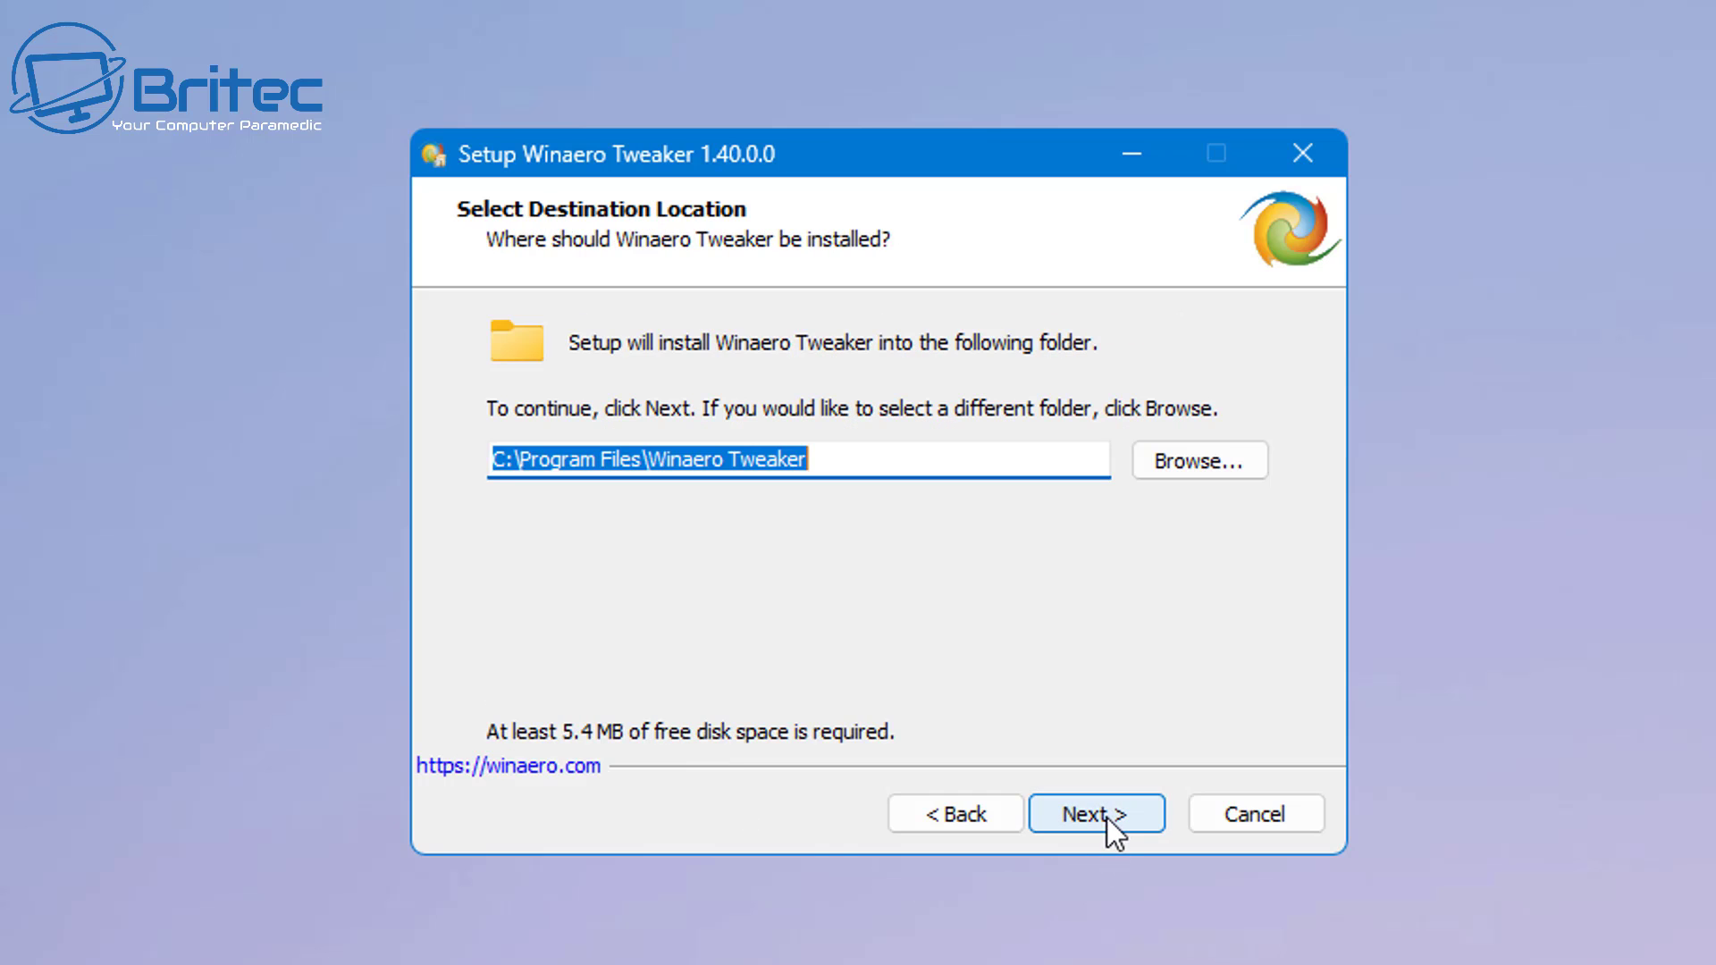
{"action": "left_click", "coordinate": [1106, 815]}
{"action": "left_click", "coordinate": [1106, 818]}
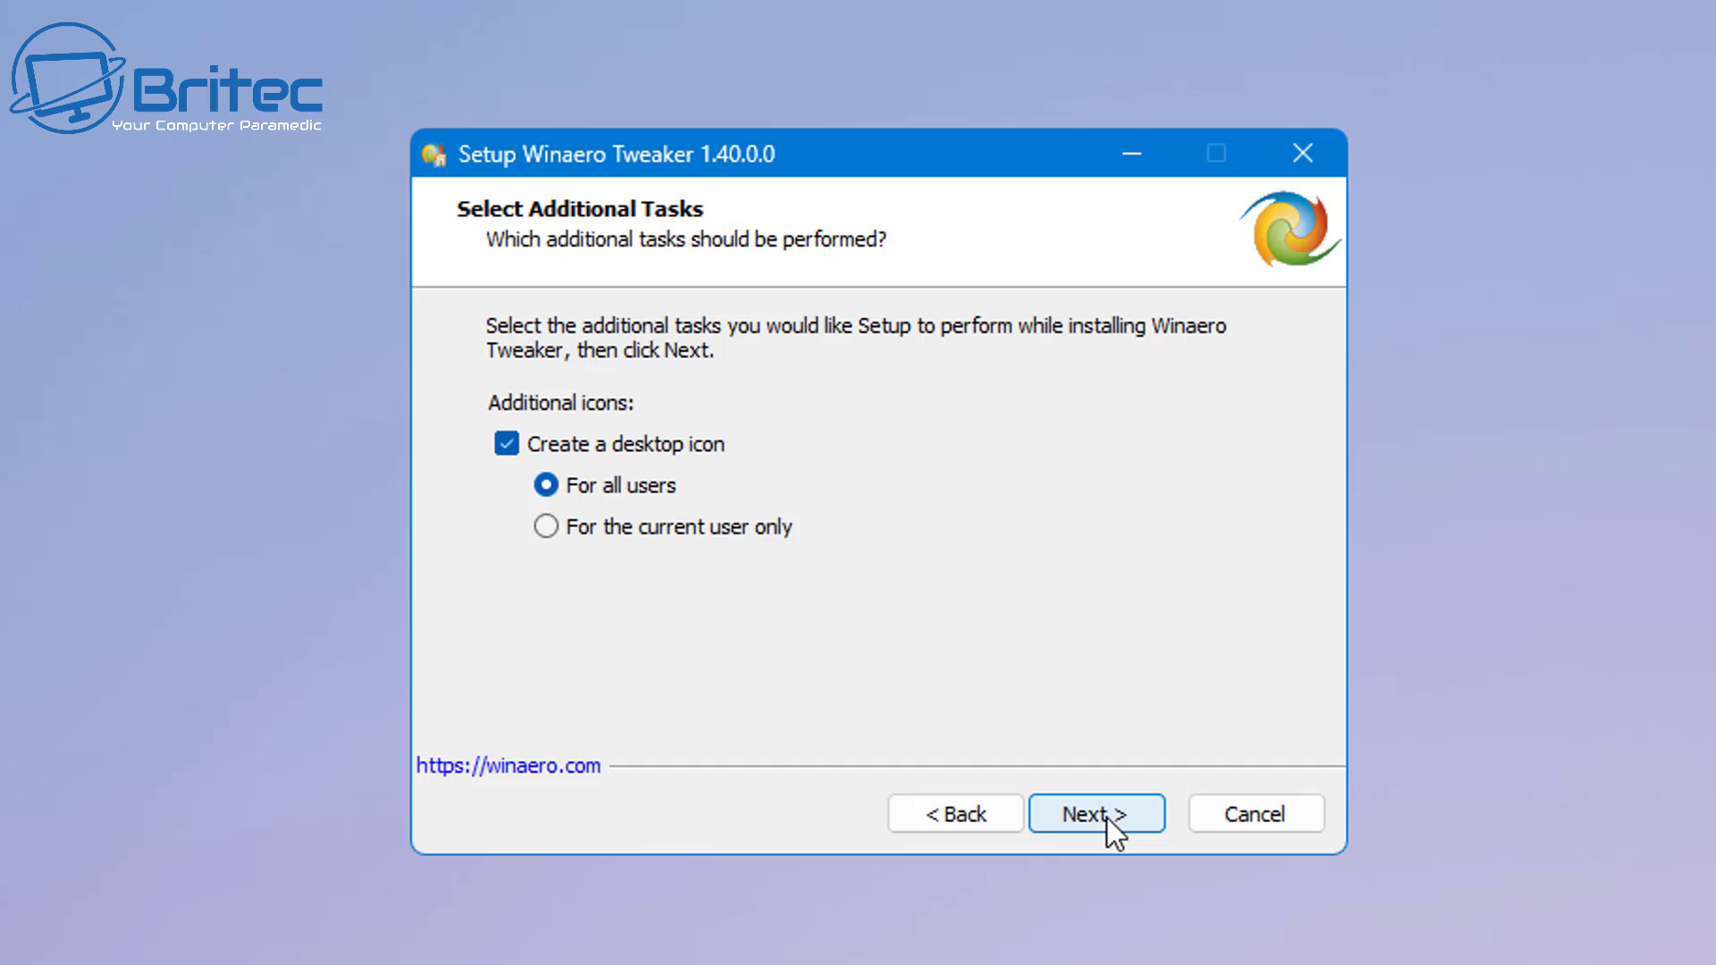
{"action": "left_click", "coordinate": [1106, 817]}
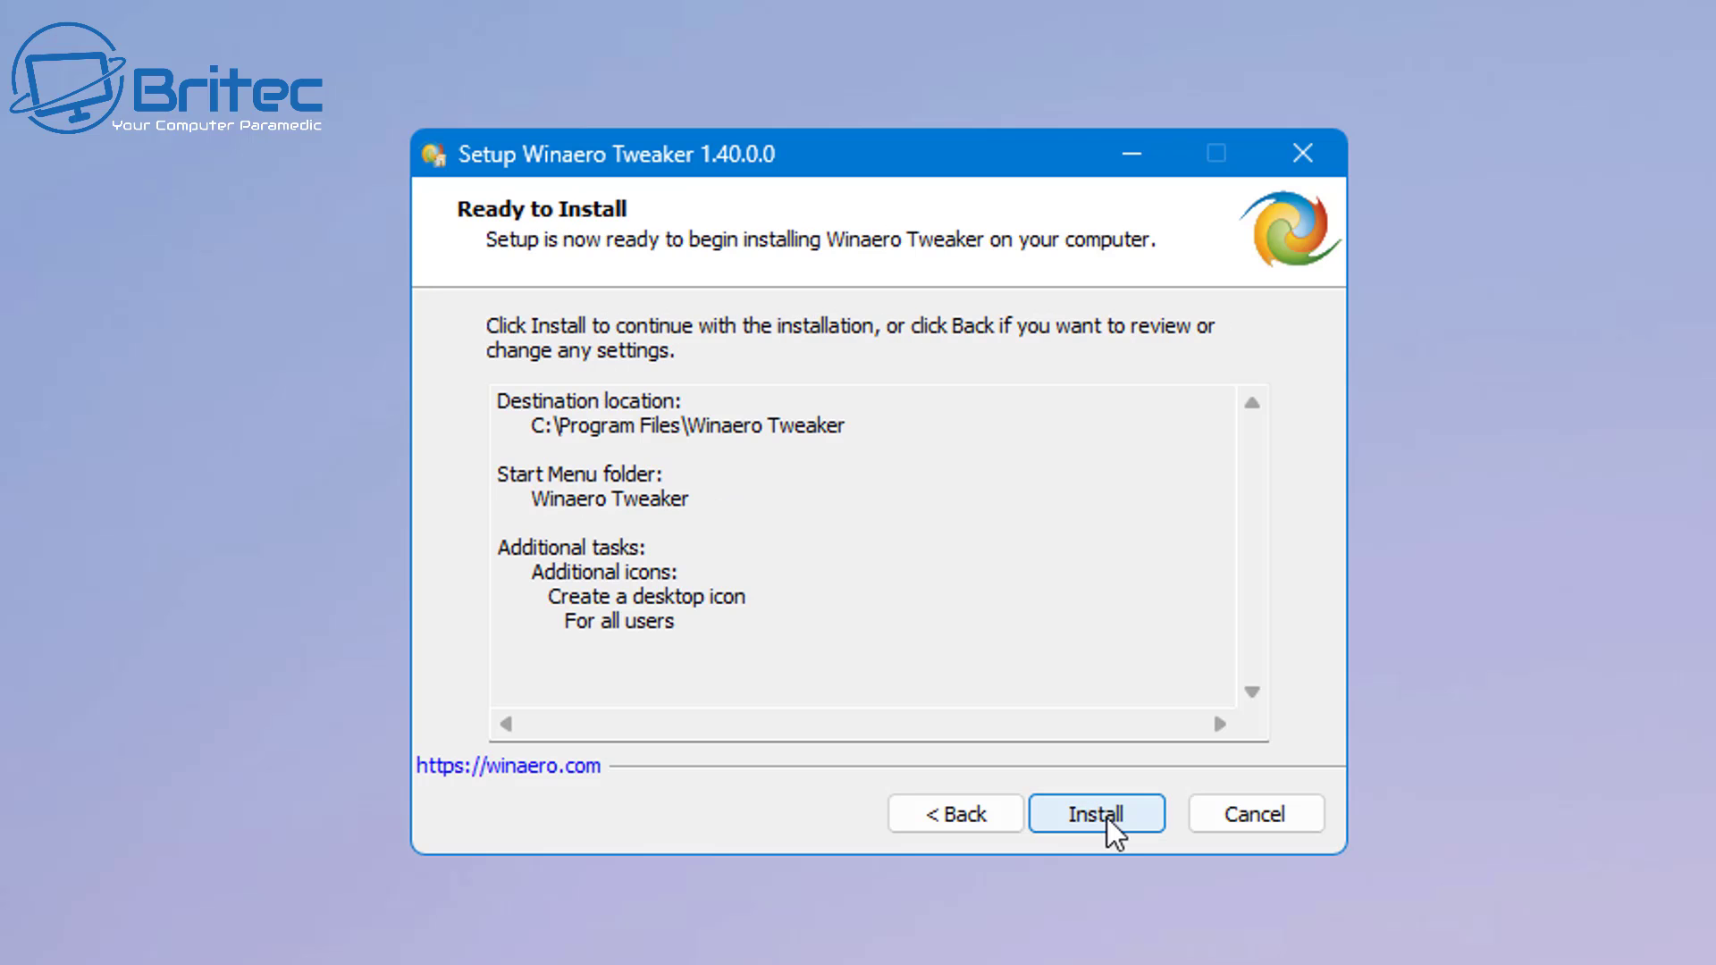
{"action": "left_click", "coordinate": [1106, 817]}
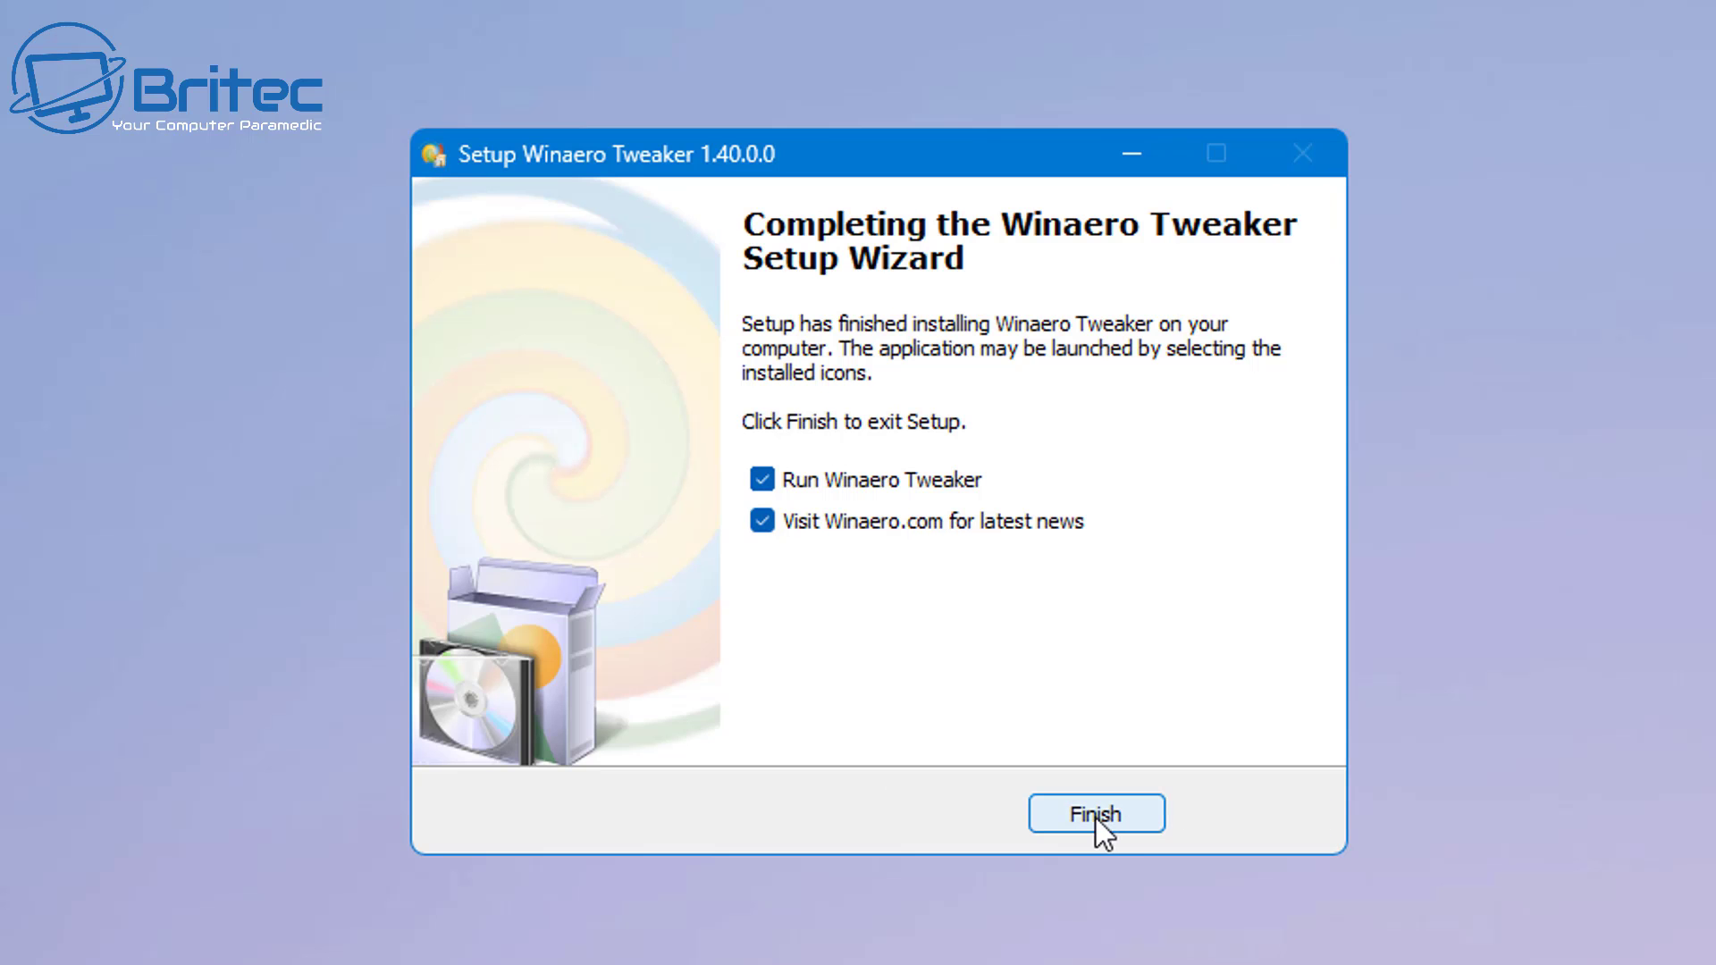
{"action": "left_click", "coordinate": [750, 526]}
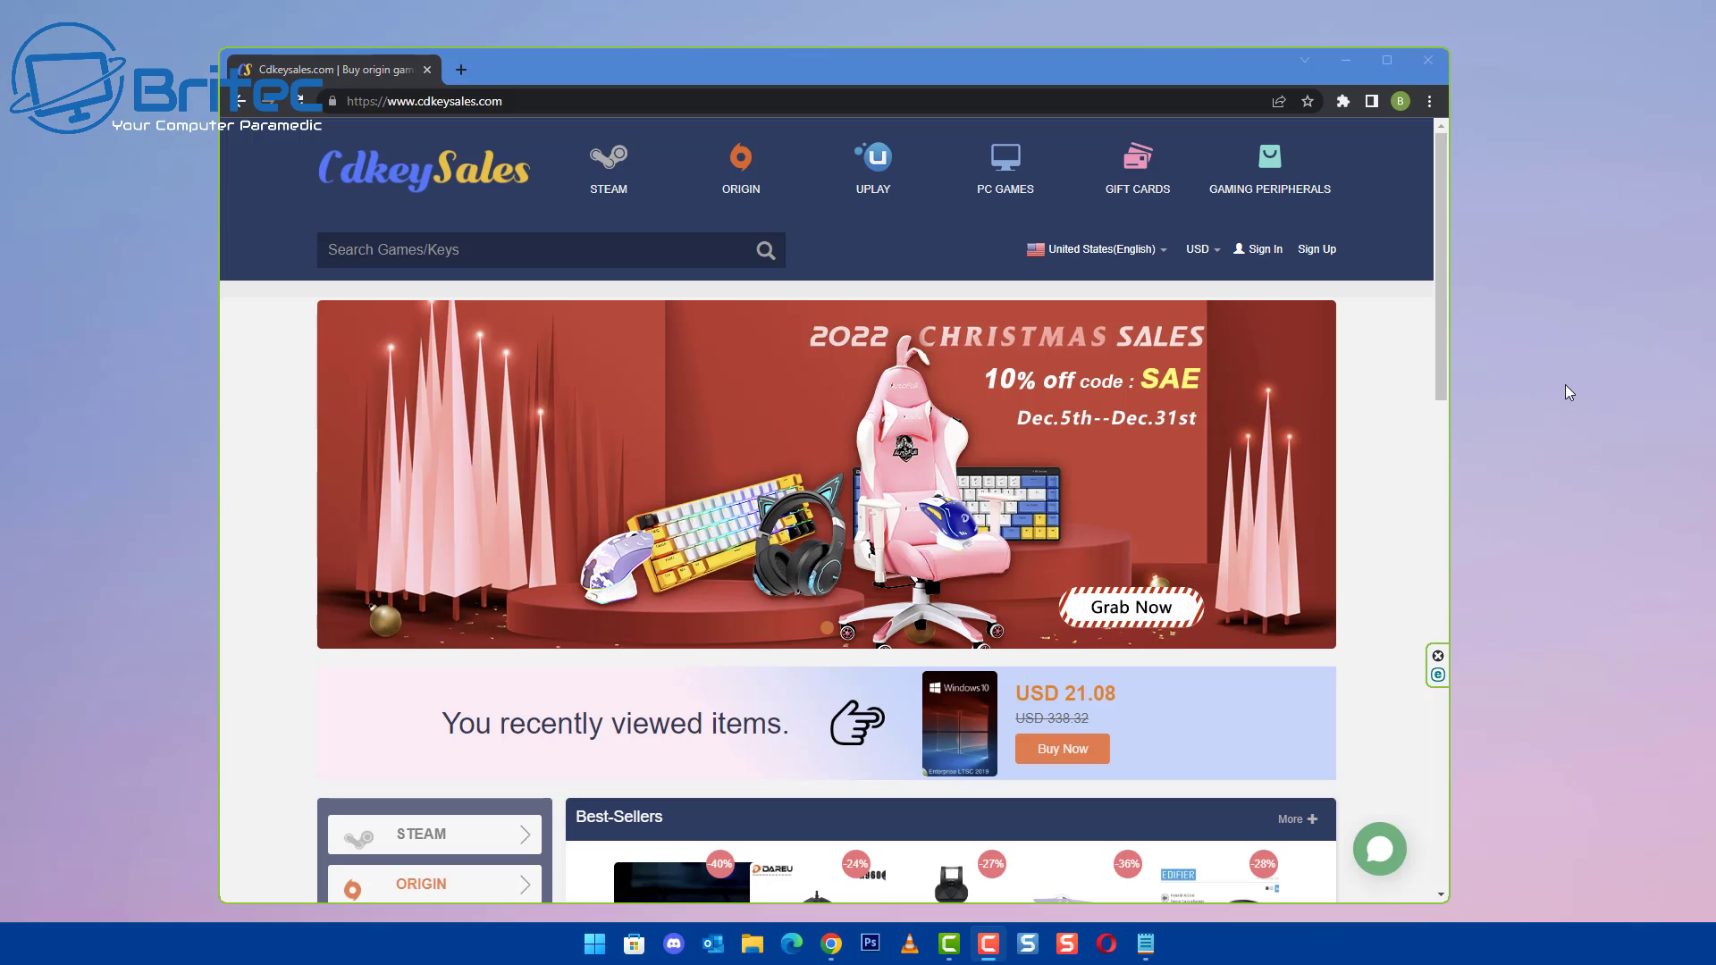
Step: Search the store for 'windows 10' and buy the Windows 10 Pro OEM Lifetime key
{"action": "left_click", "coordinate": [390, 249]}
{"action": "type", "text": "wind"}
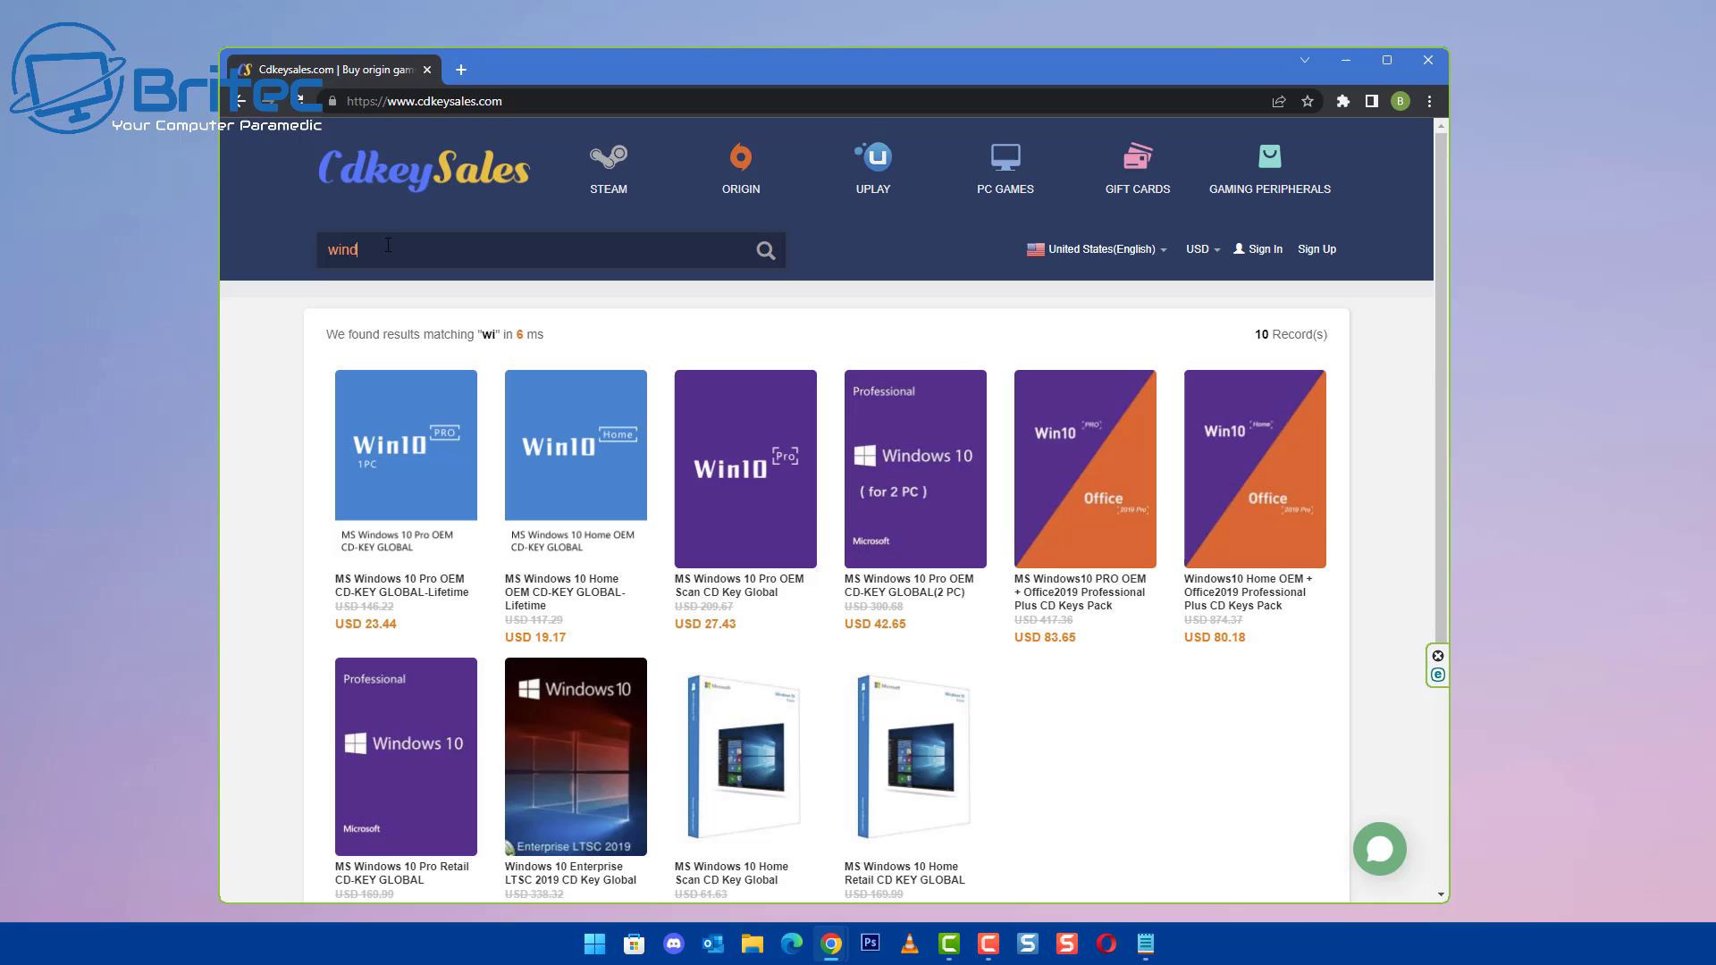
{"action": "type", "text": "ows 10"}
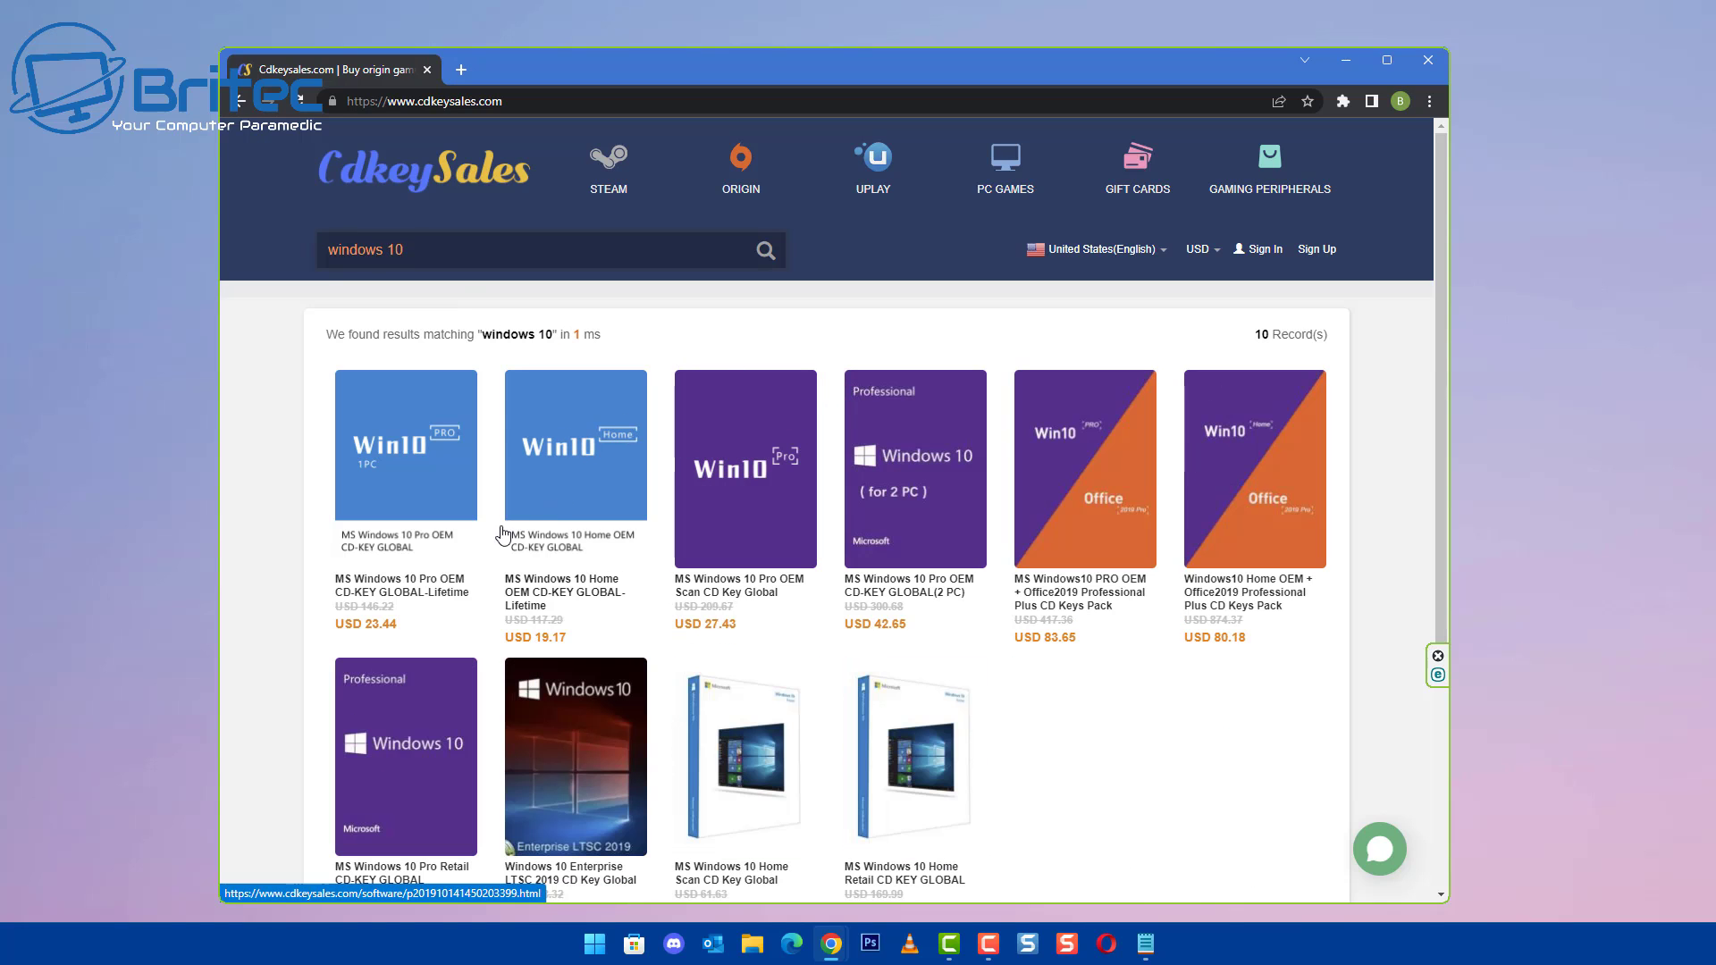
{"action": "left_click", "coordinate": [416, 537]}
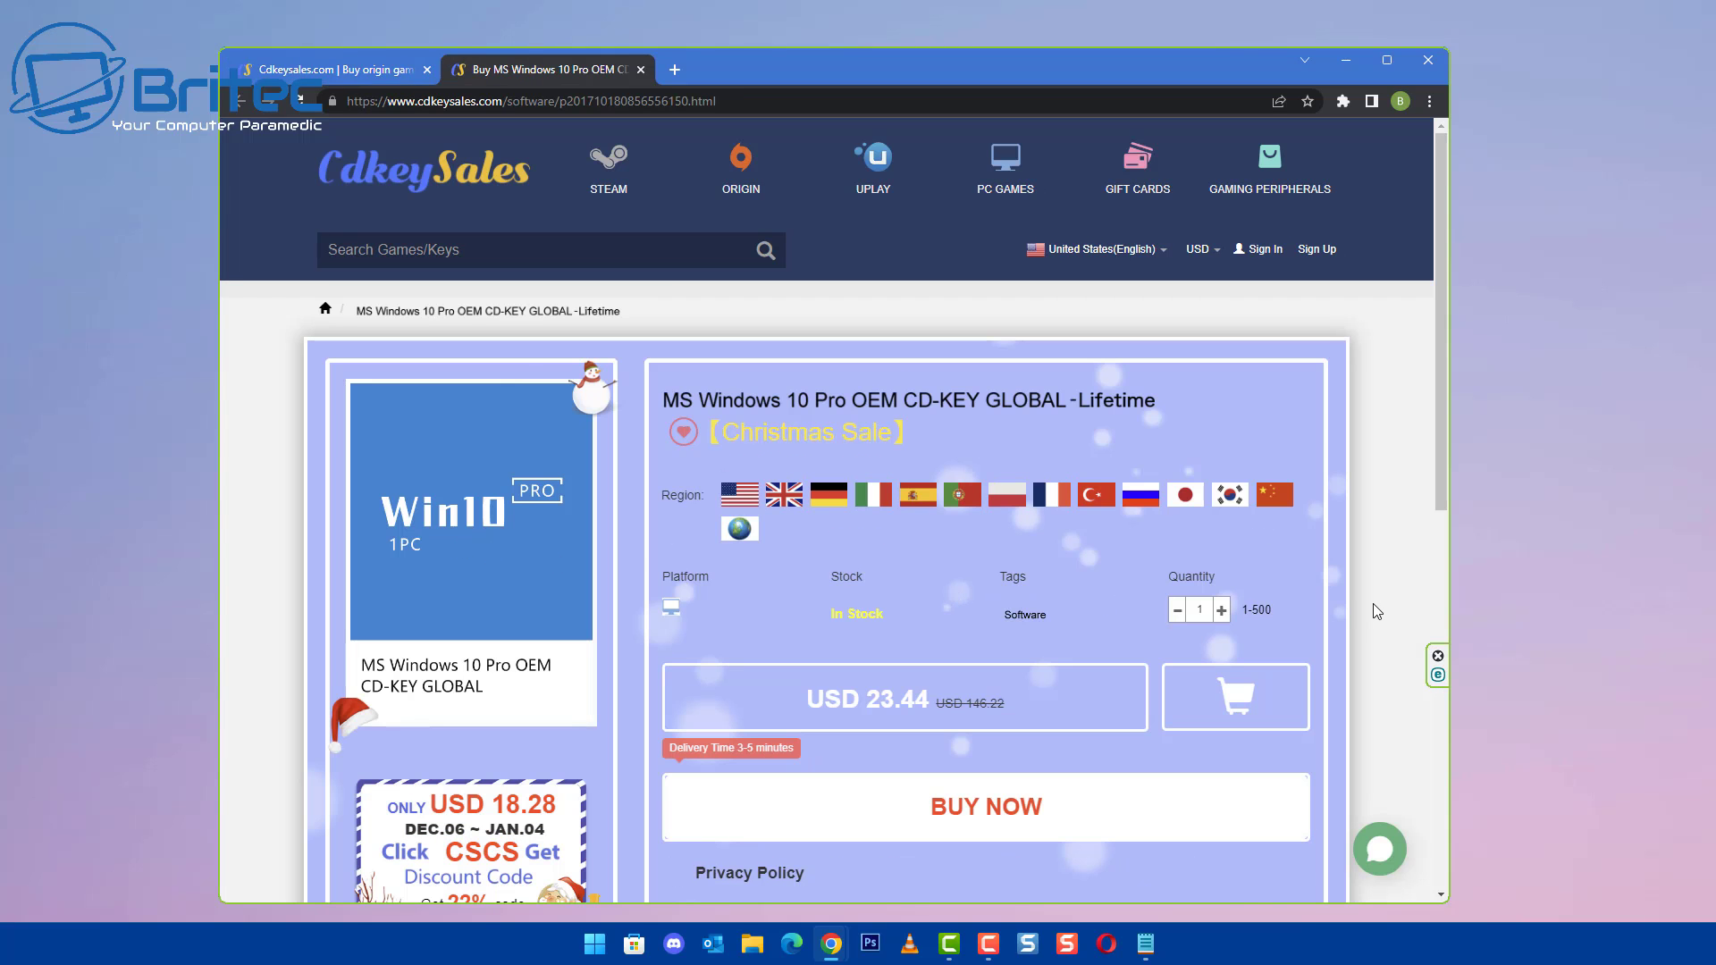
{"action": "left_click", "coordinate": [1003, 817]}
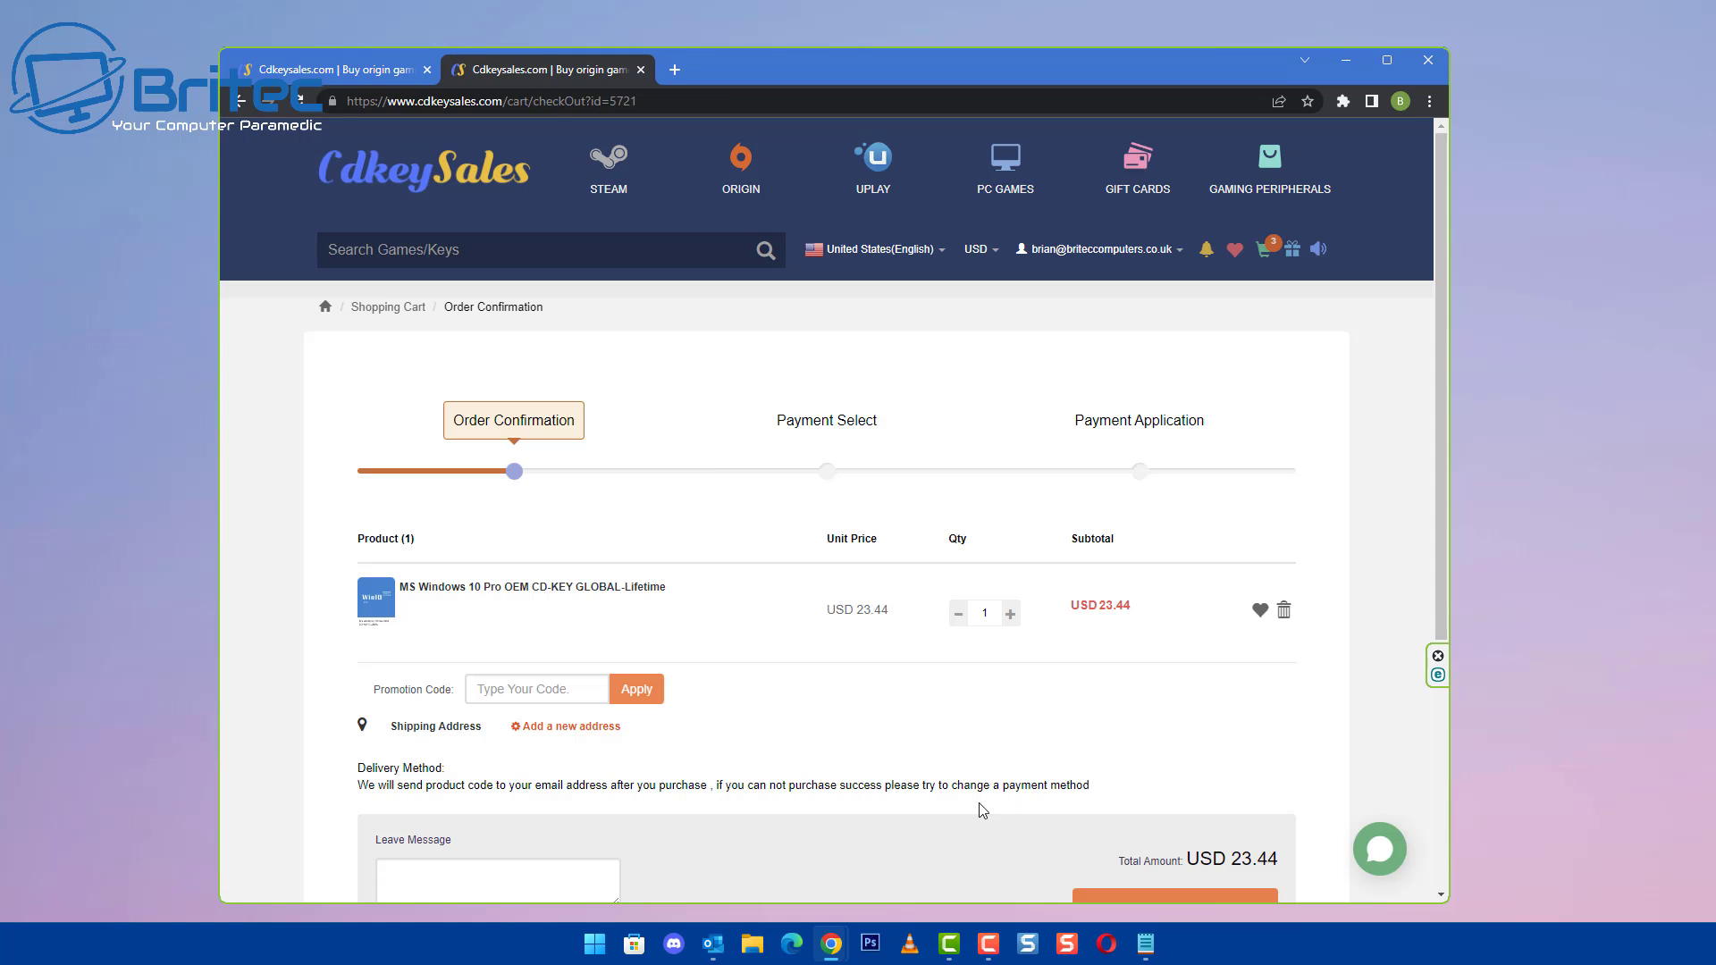
Step: Apply promotion code BR09 at checkout
{"action": "left_click", "coordinate": [563, 695]}
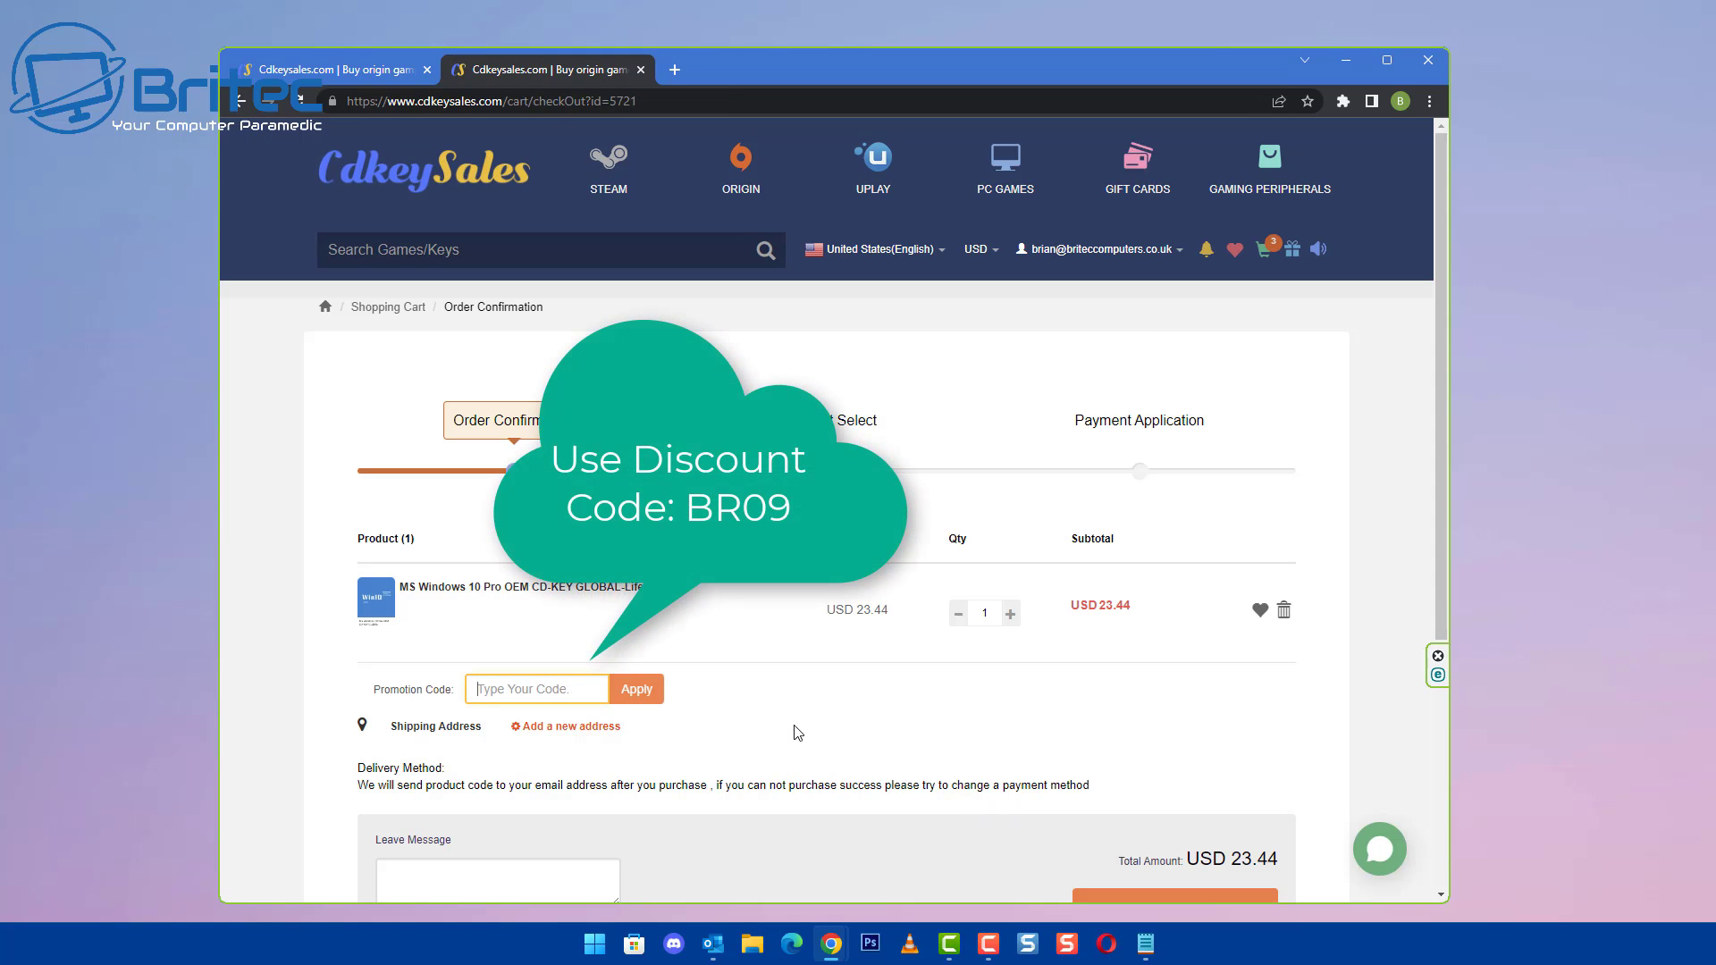
{"action": "type", "text": "BR09"}
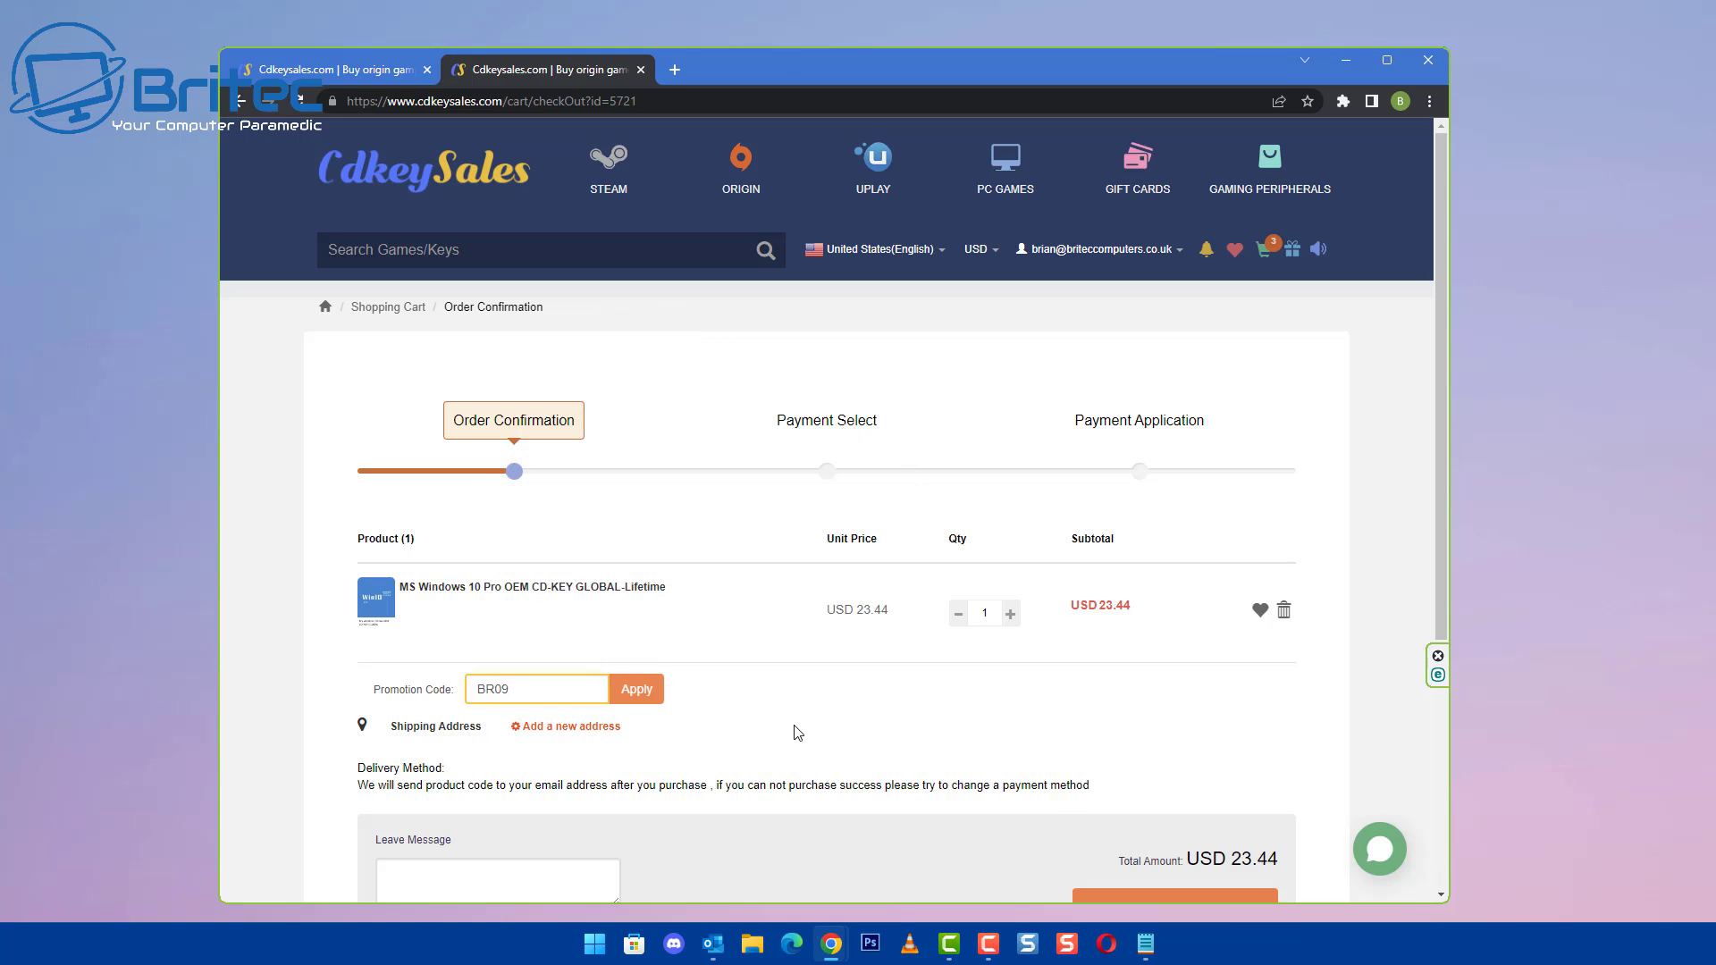
{"action": "left_click", "coordinate": [648, 695]}
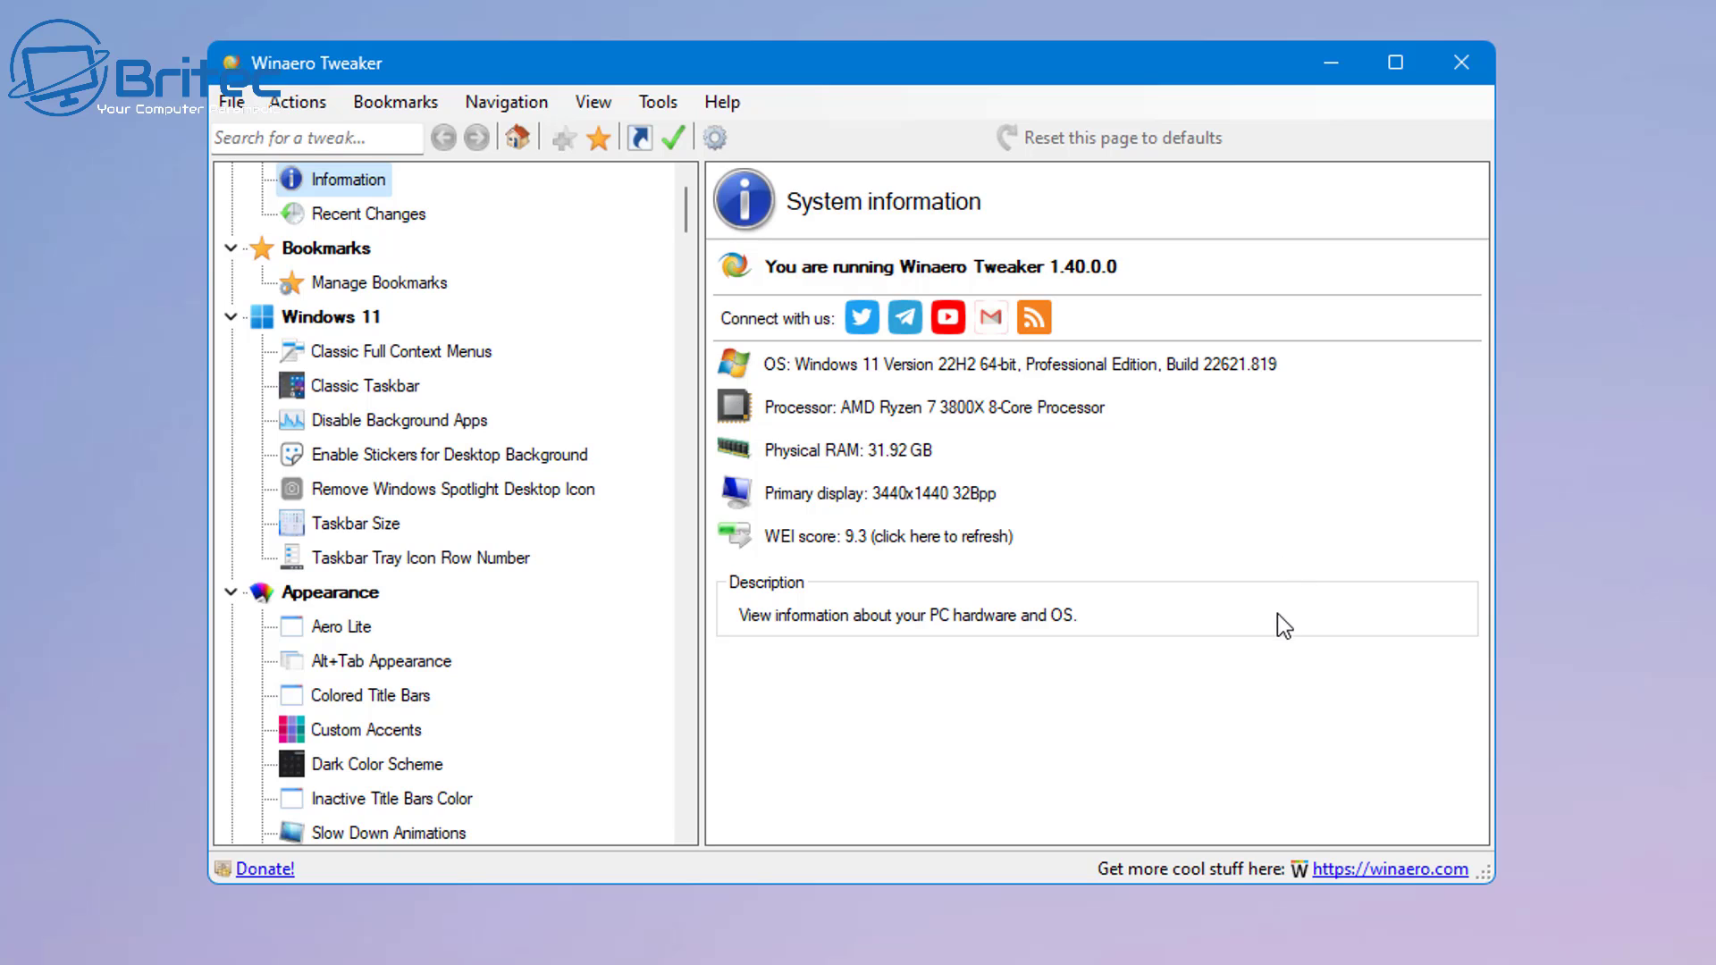
Step: Scroll the tweak tree up and select the Windows 11 category
{"action": "scroll", "coordinate": [652, 588], "scroll_direction": "up", "scroll_amount": 1}
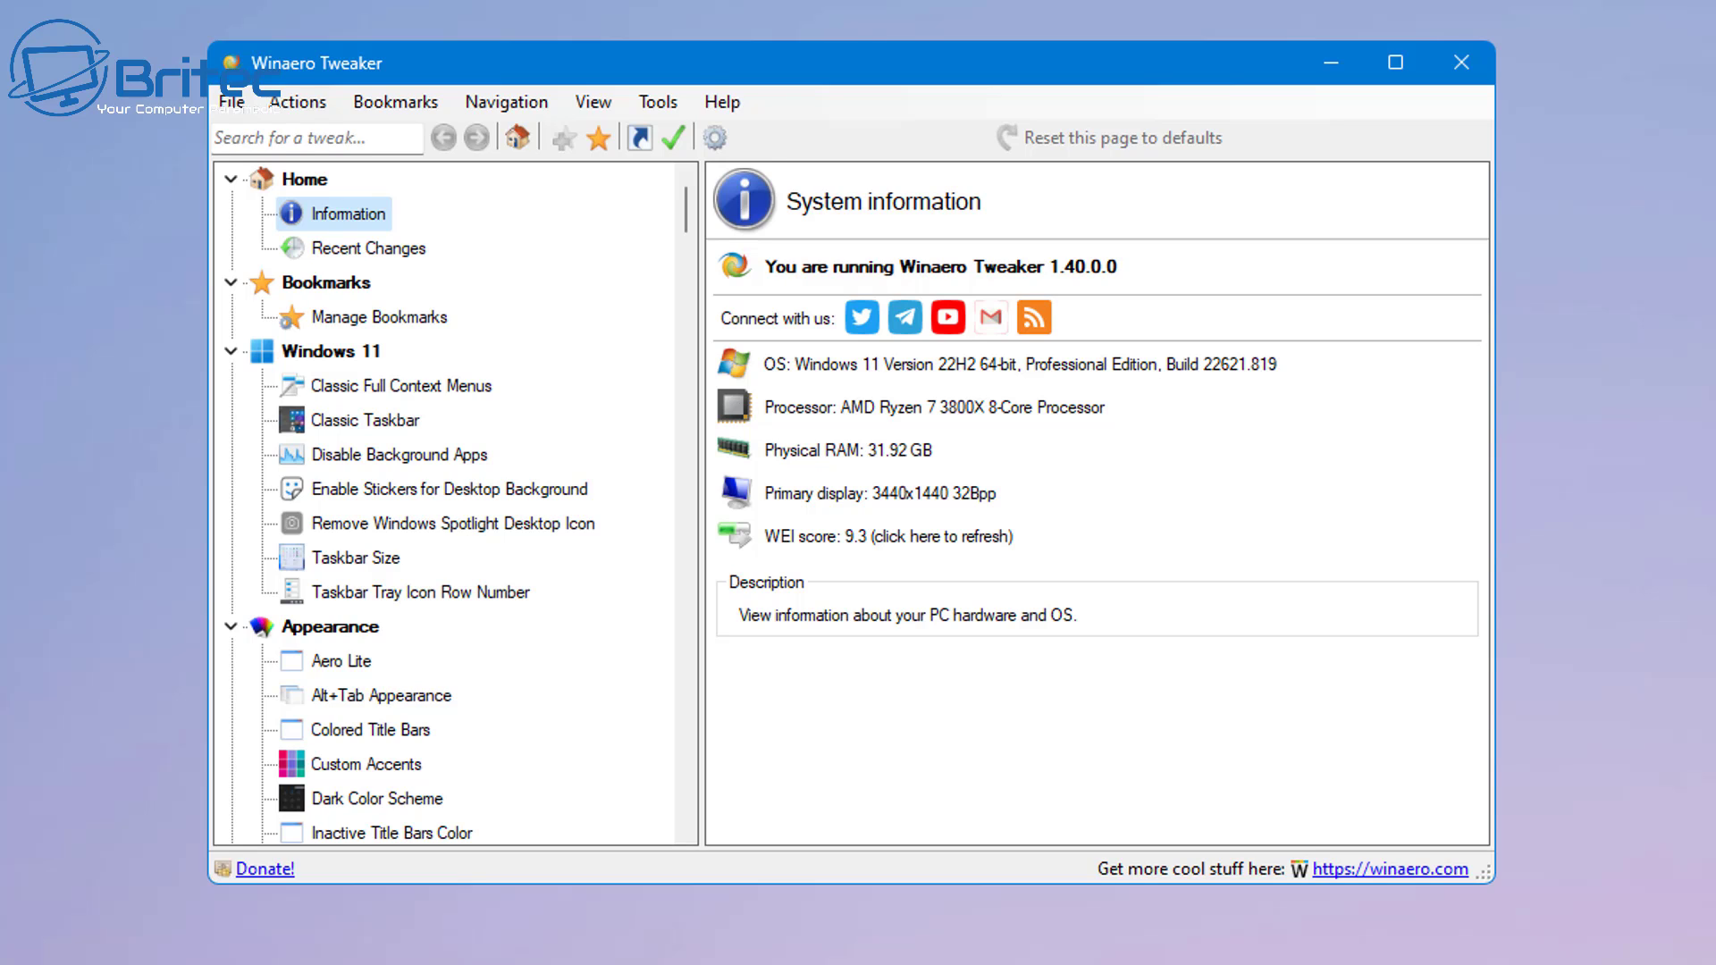
{"action": "left_click", "coordinate": [340, 354]}
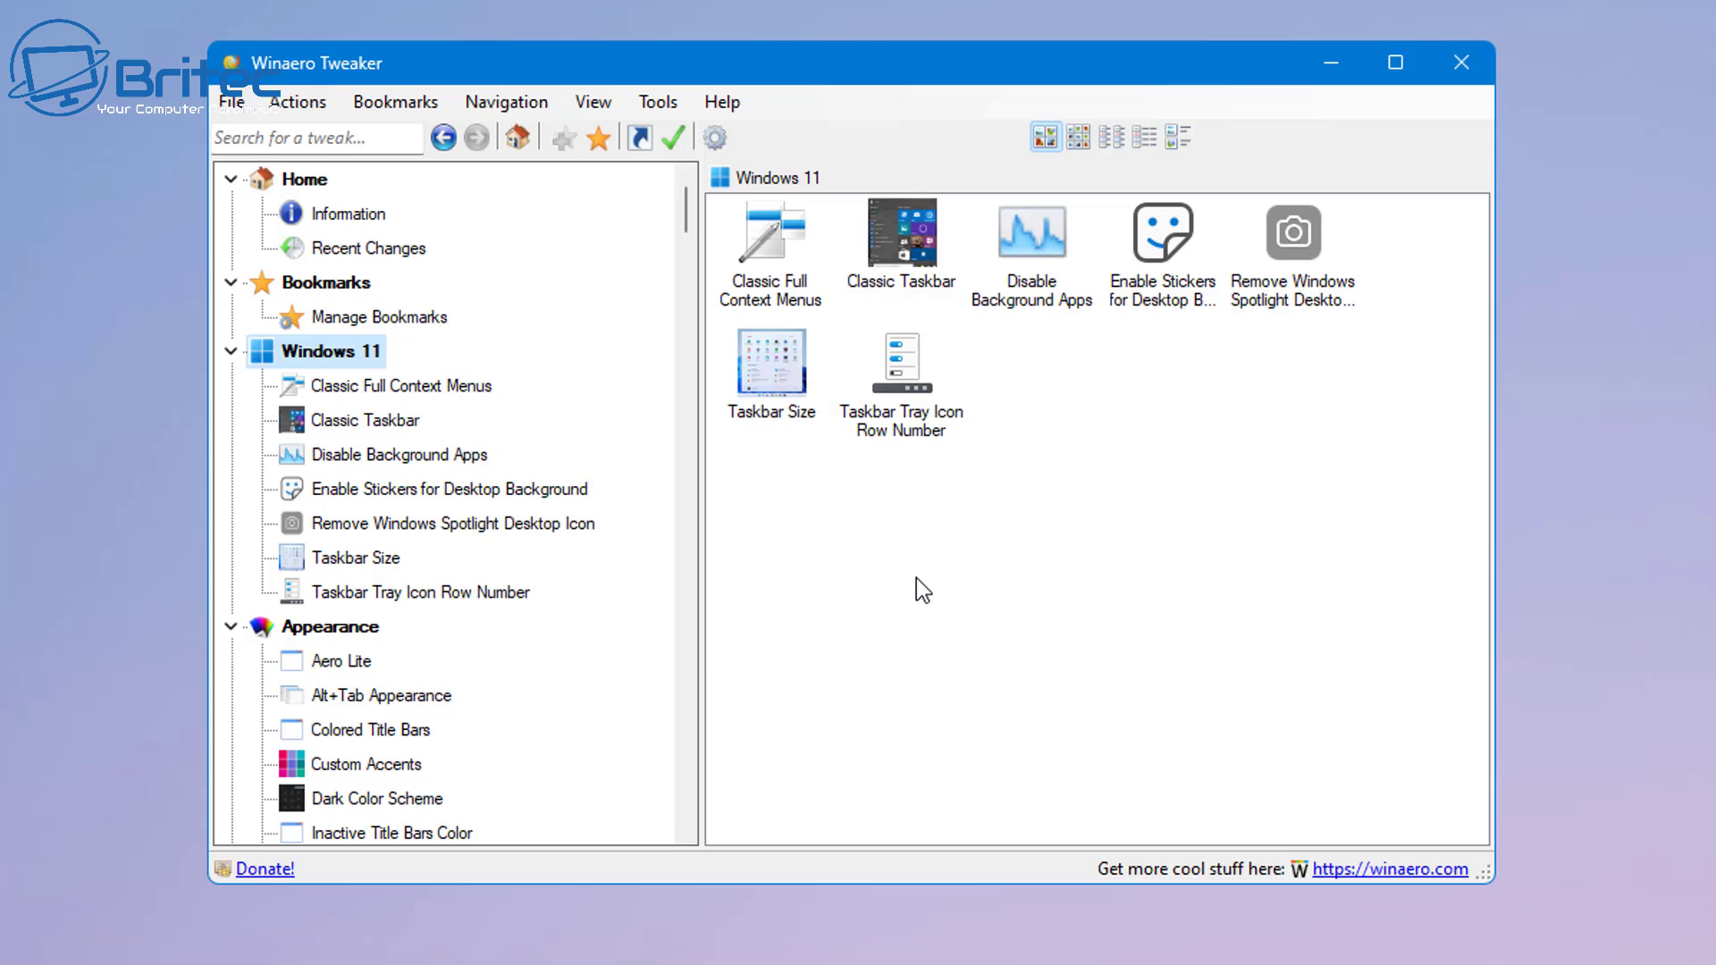
Step: Enable Classic Full Context Menus and restart Explorer
{"action": "left_click", "coordinate": [432, 383]}
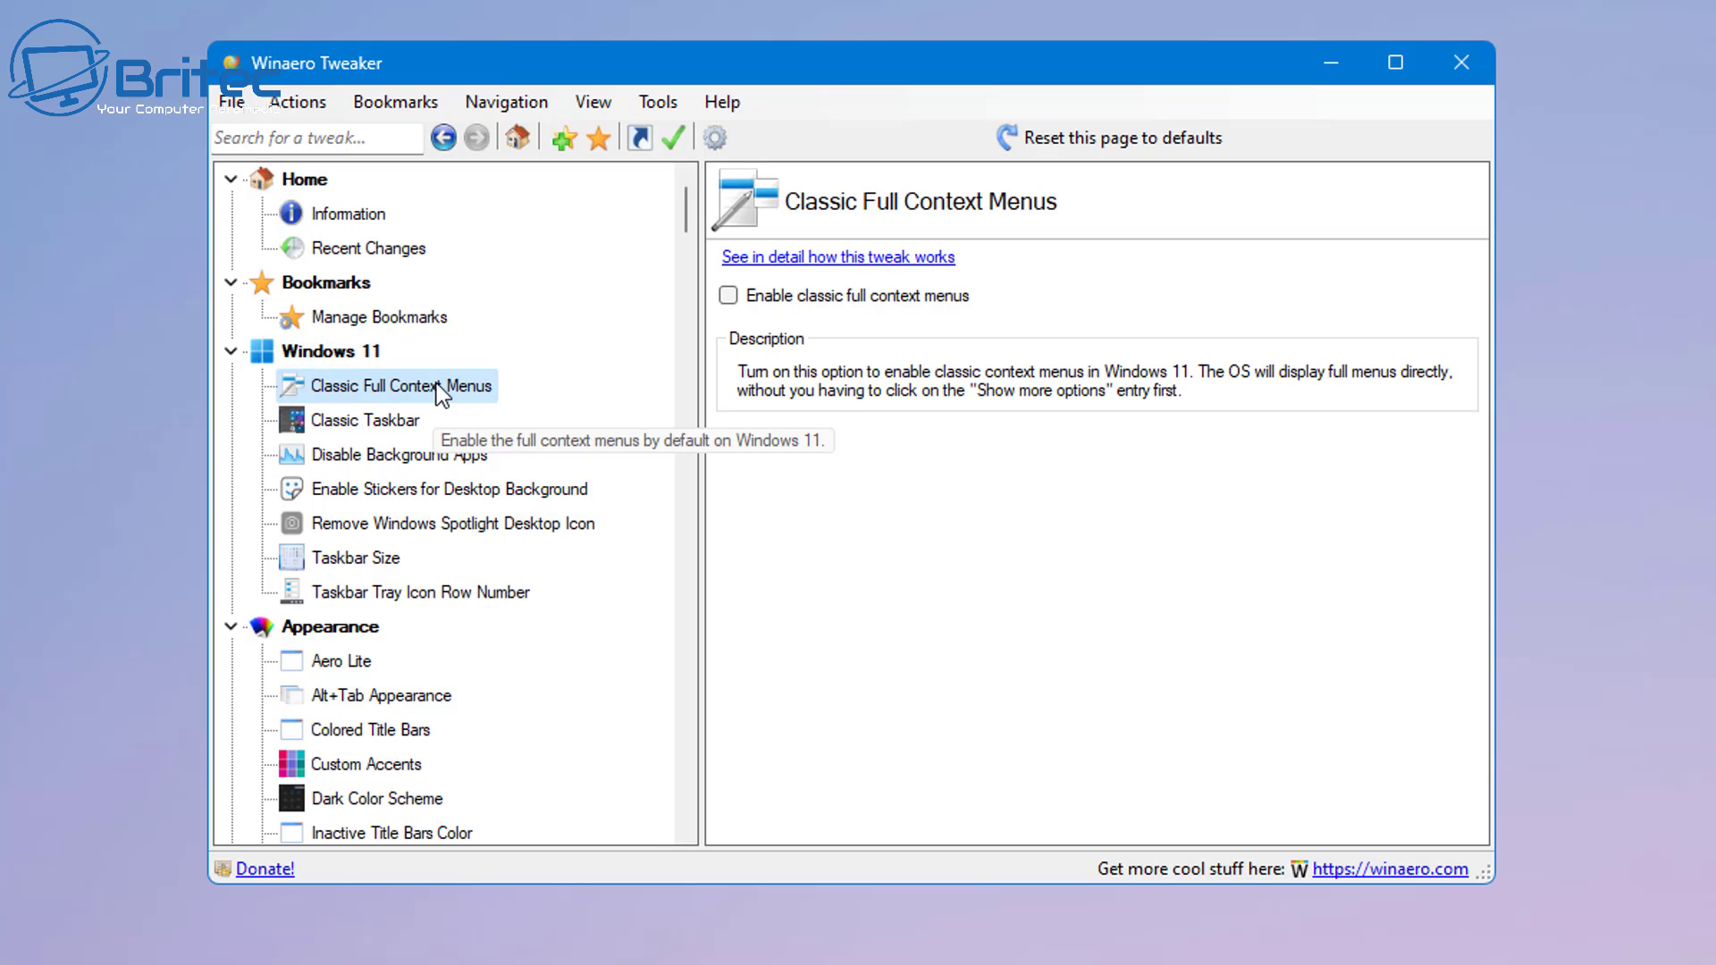
{"action": "left_click", "coordinate": [730, 300]}
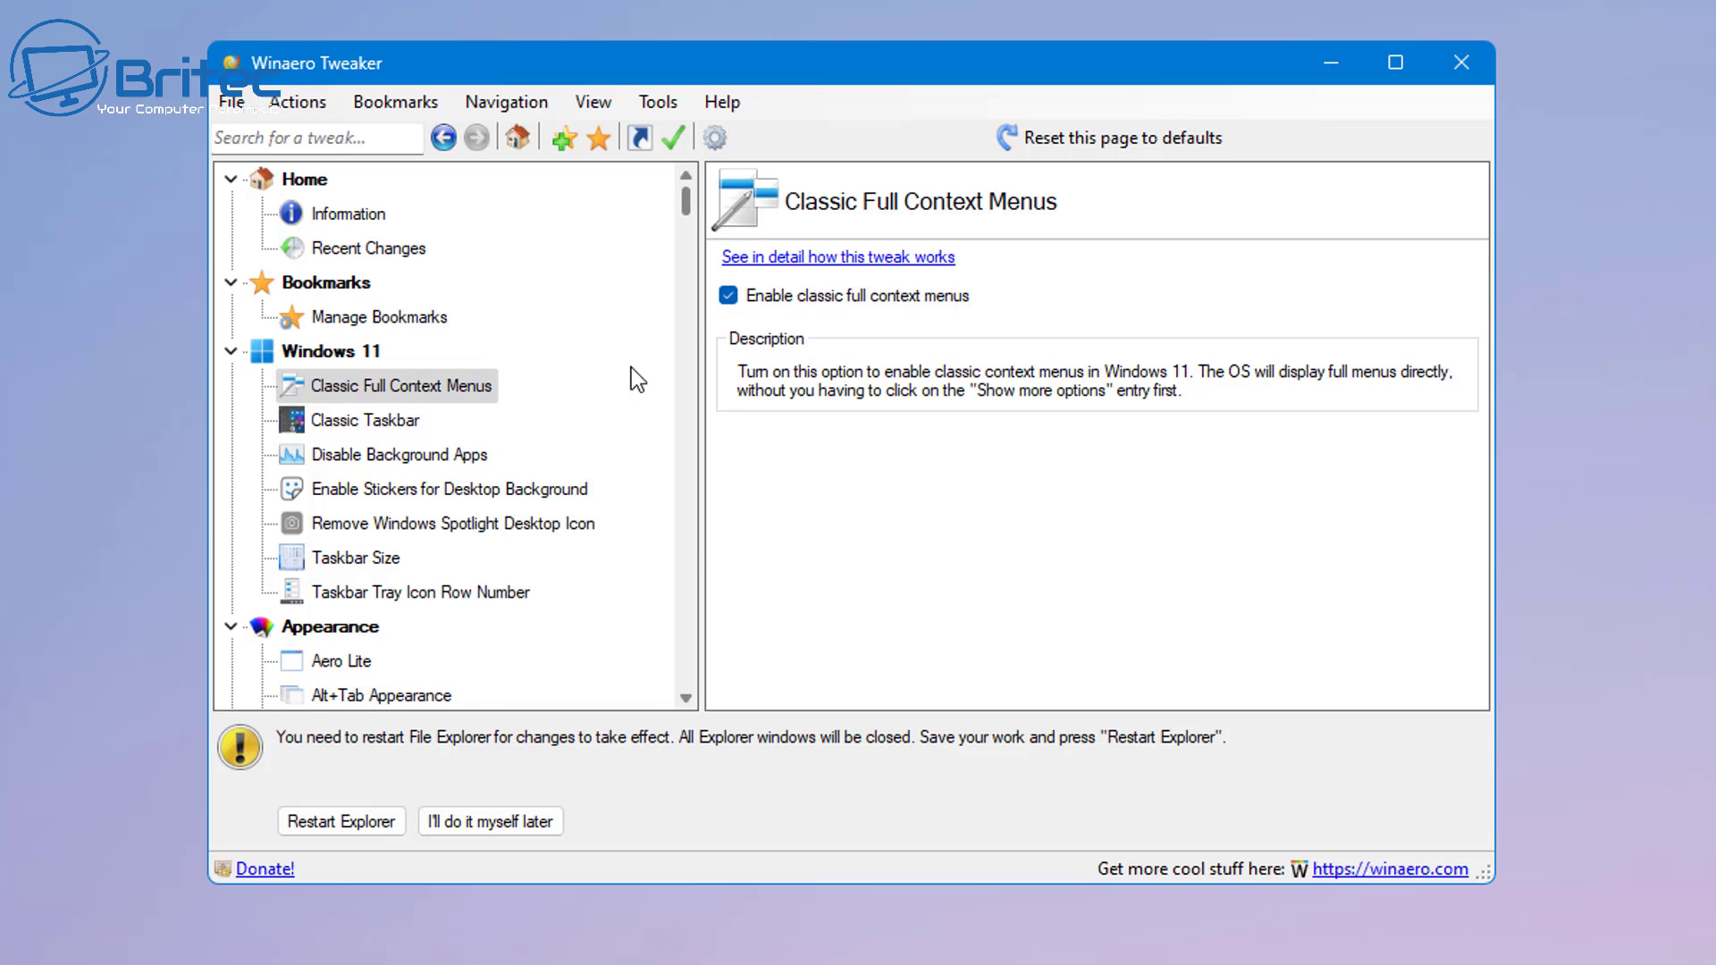
{"action": "left_click", "coordinate": [340, 829]}
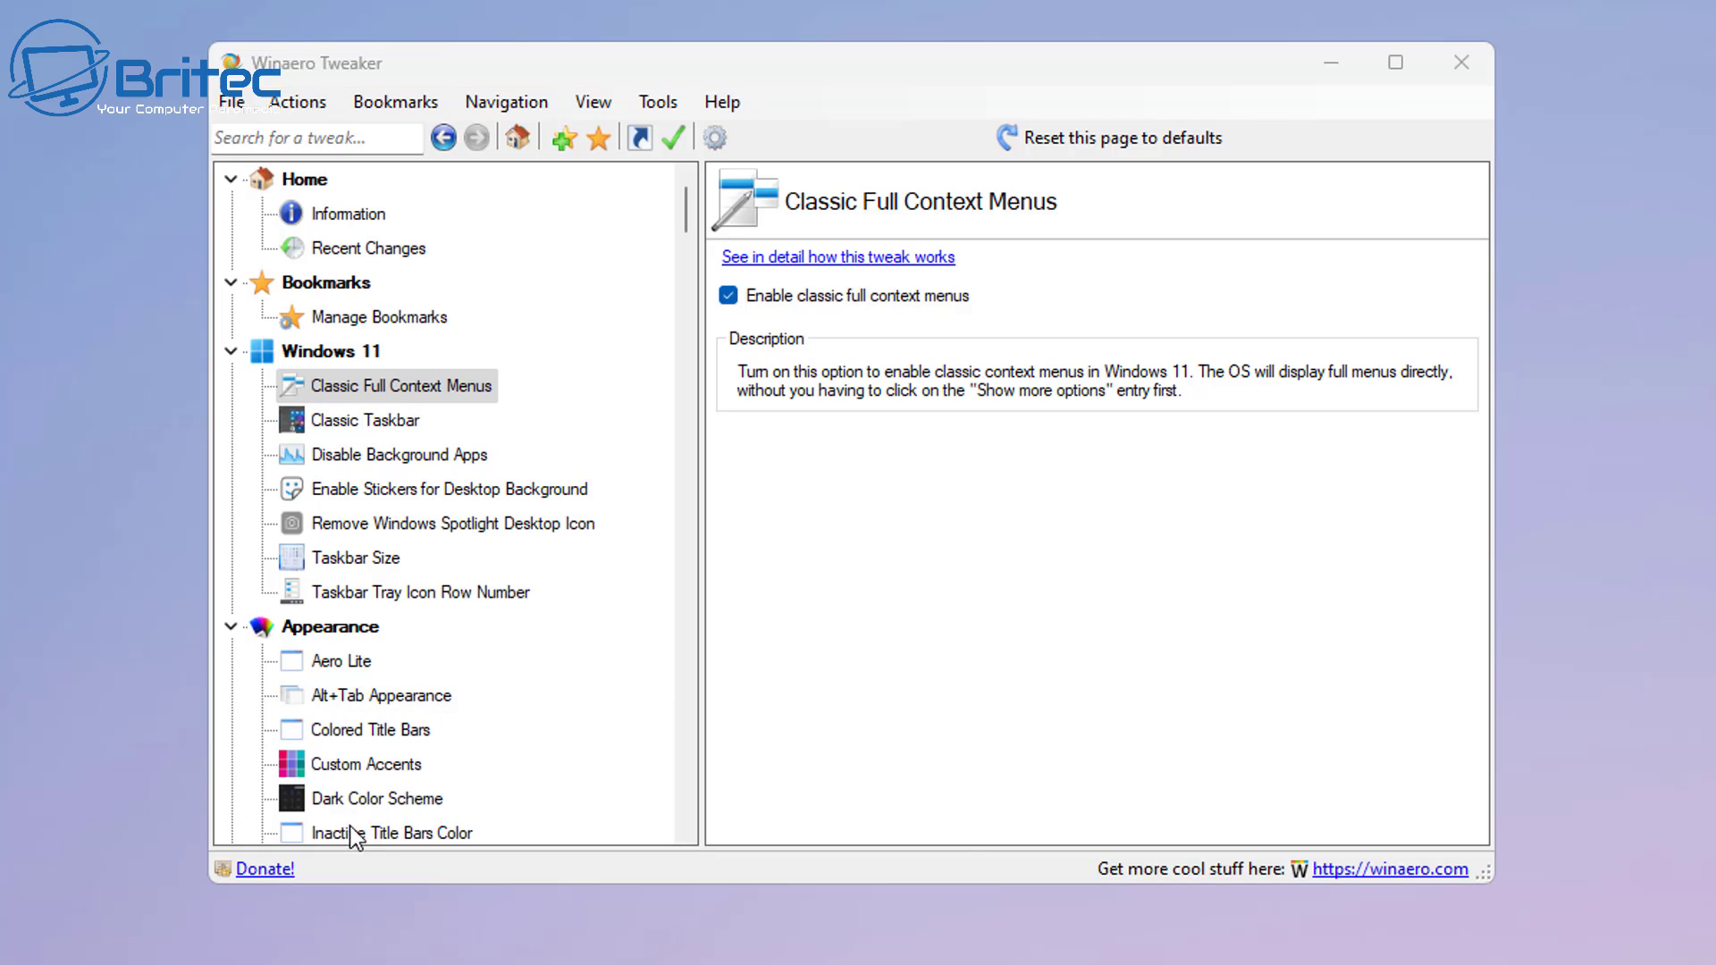
Step: Toggle Classic Taskbar on and back off, then select Disable Background Apps
{"action": "left_click", "coordinate": [364, 420]}
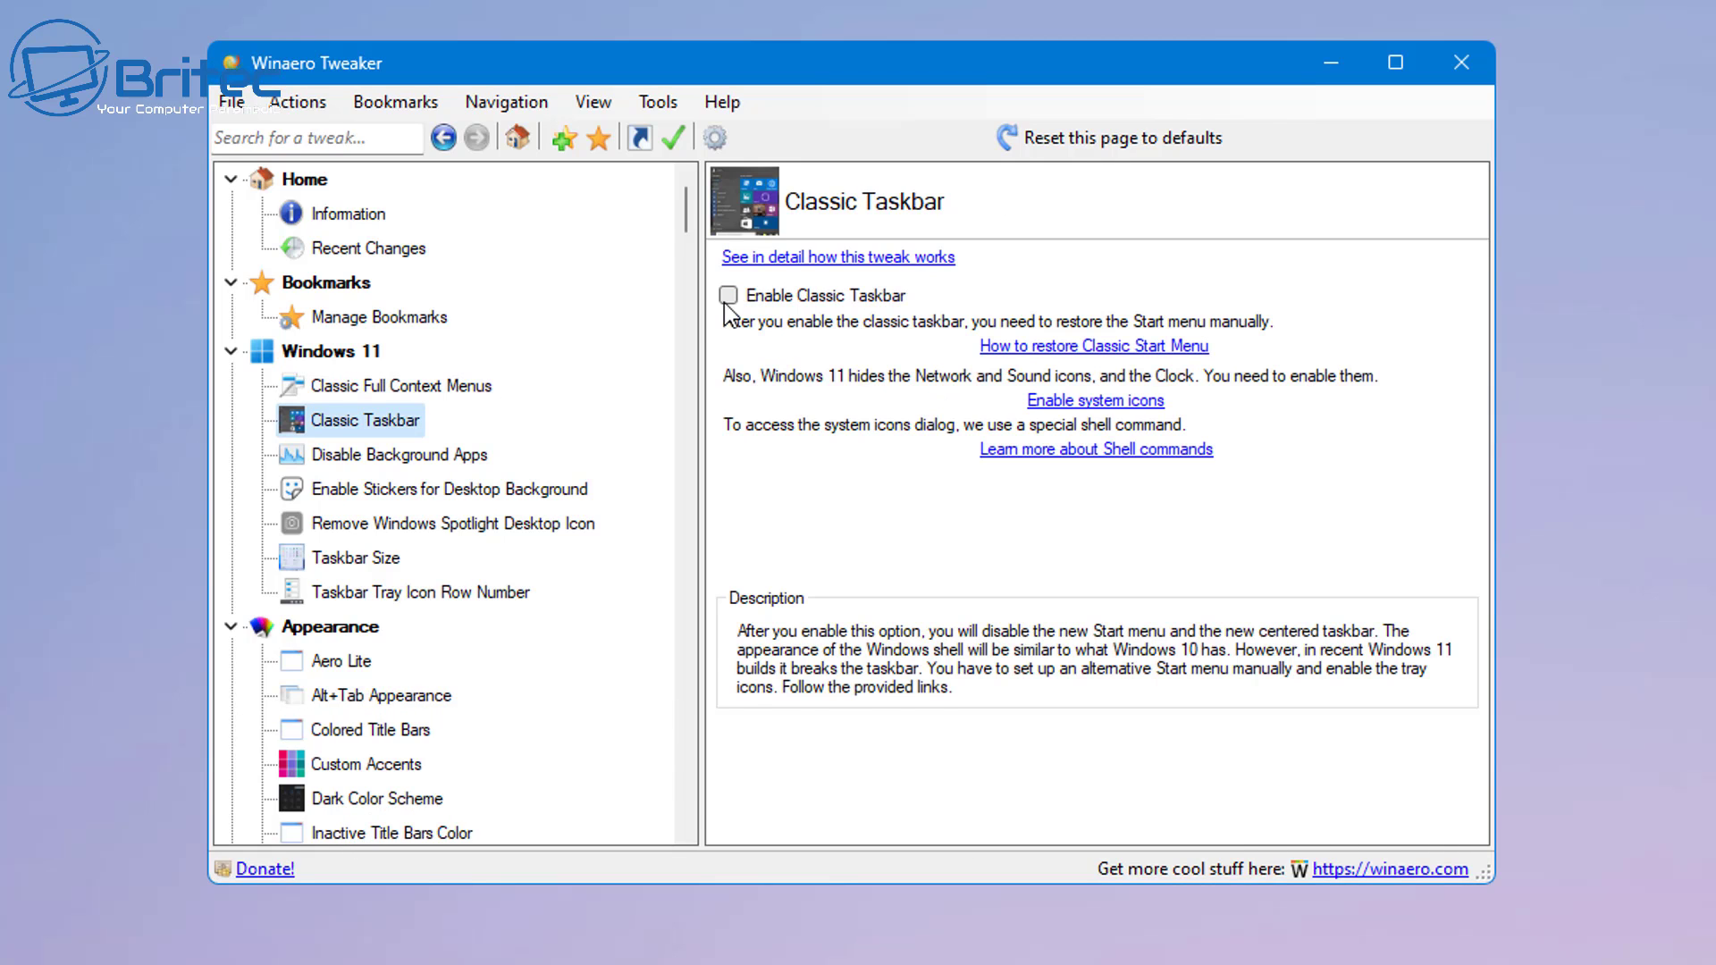
{"action": "left_click", "coordinate": [730, 294]}
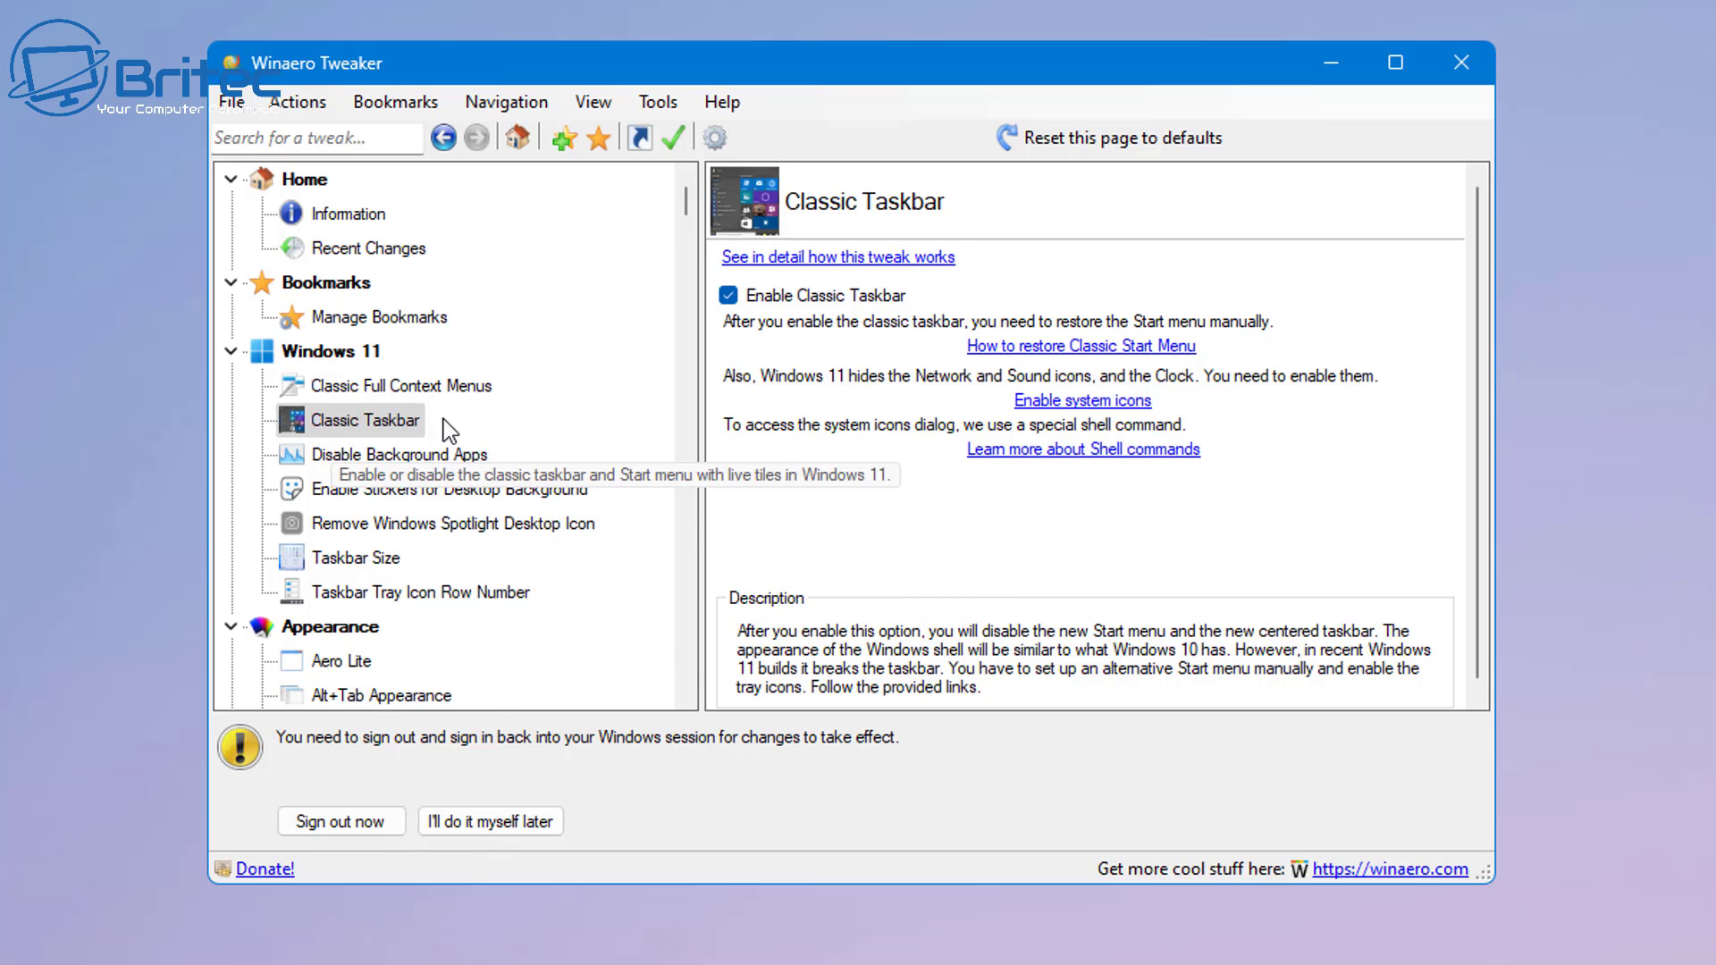
{"action": "left_click", "coordinate": [731, 297]}
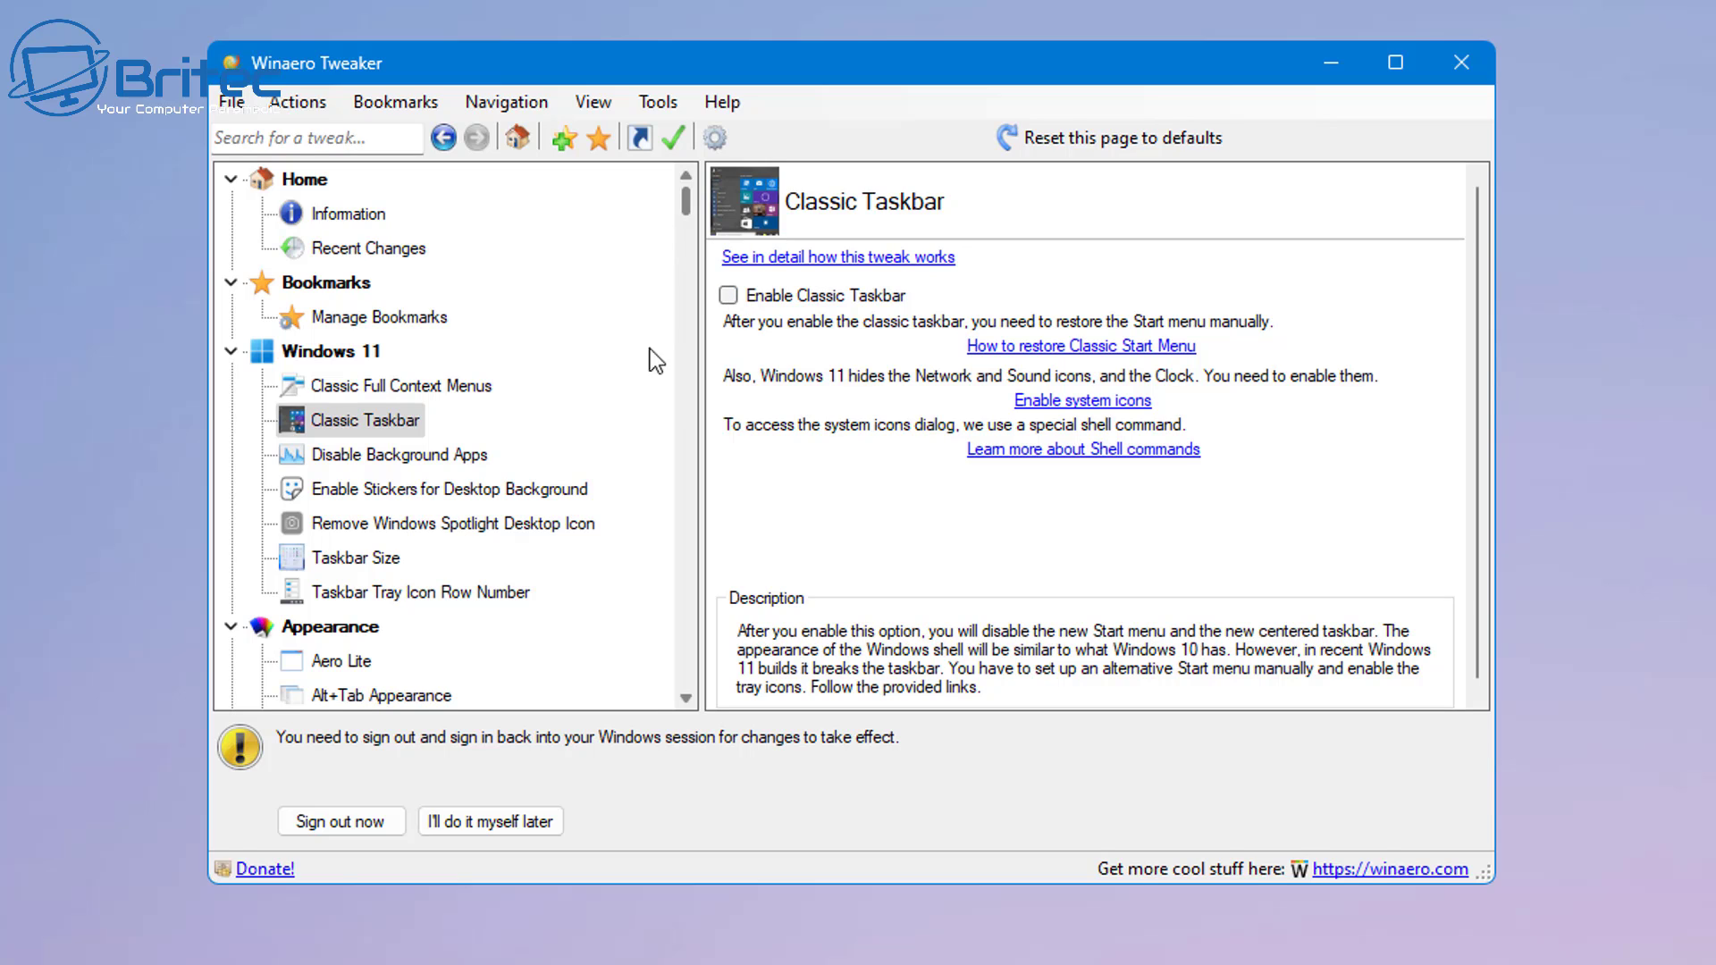
{"action": "left_click", "coordinate": [402, 458]}
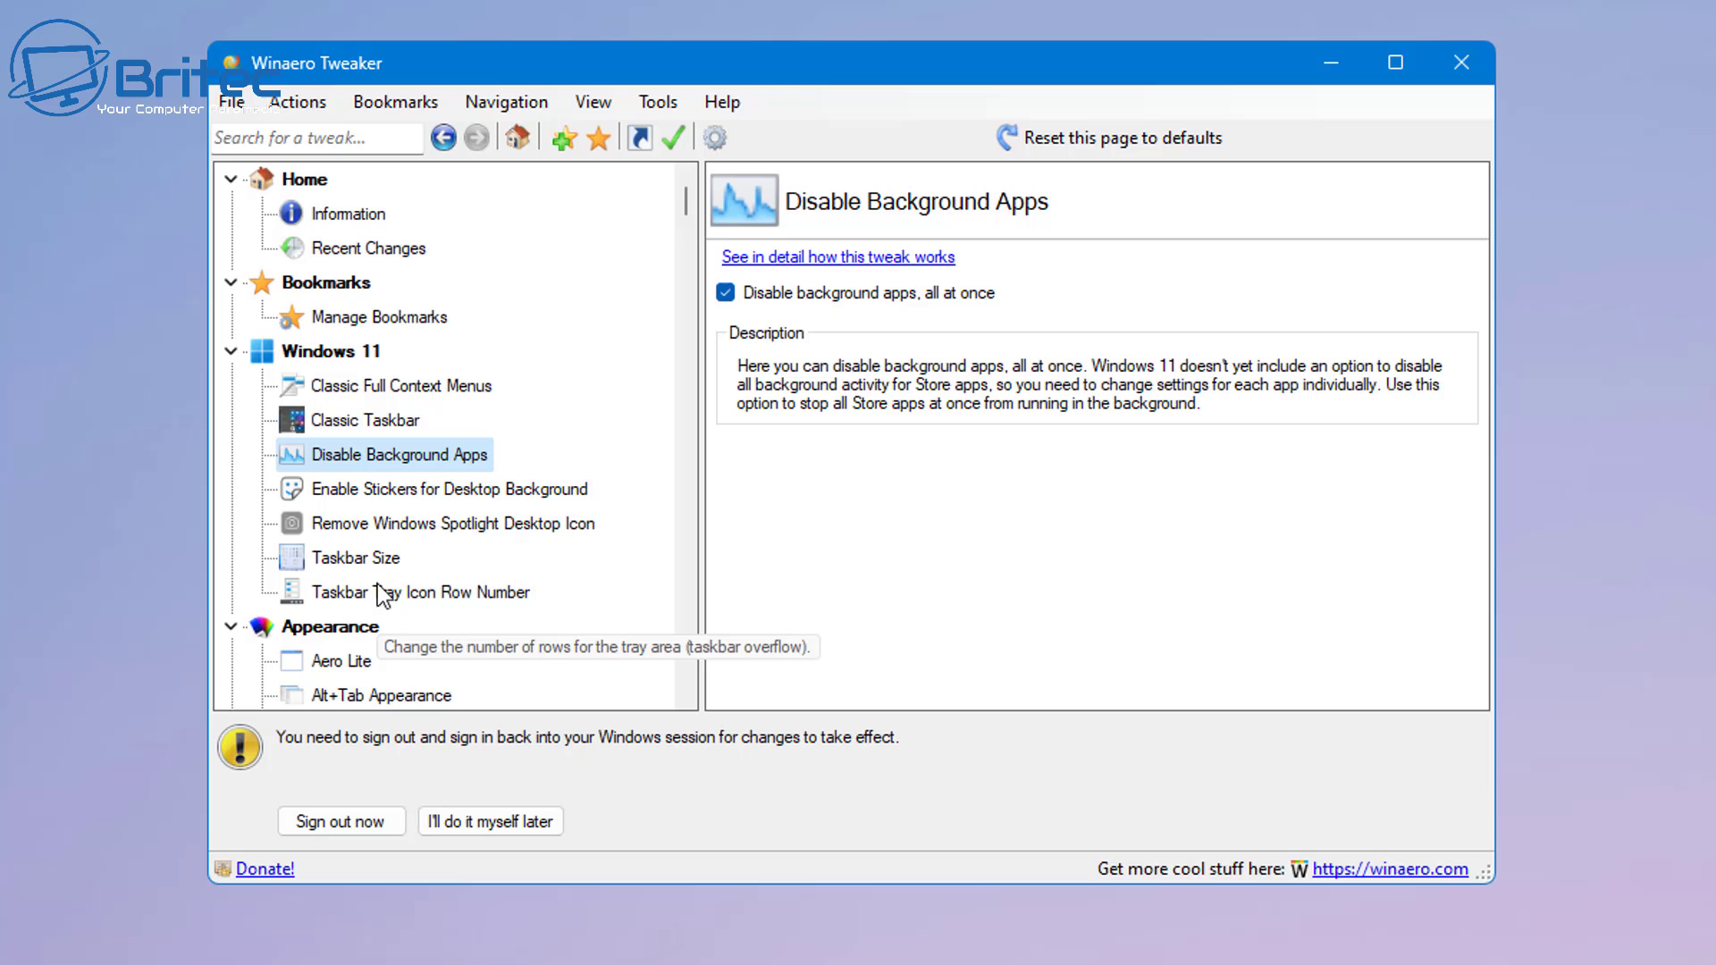
Step: Tick Remove Windows Spotlight Desktop Icon, cycle Taskbar Size back to Normal, then select Tray Icon Row Number
{"action": "left_click", "coordinate": [479, 523]}
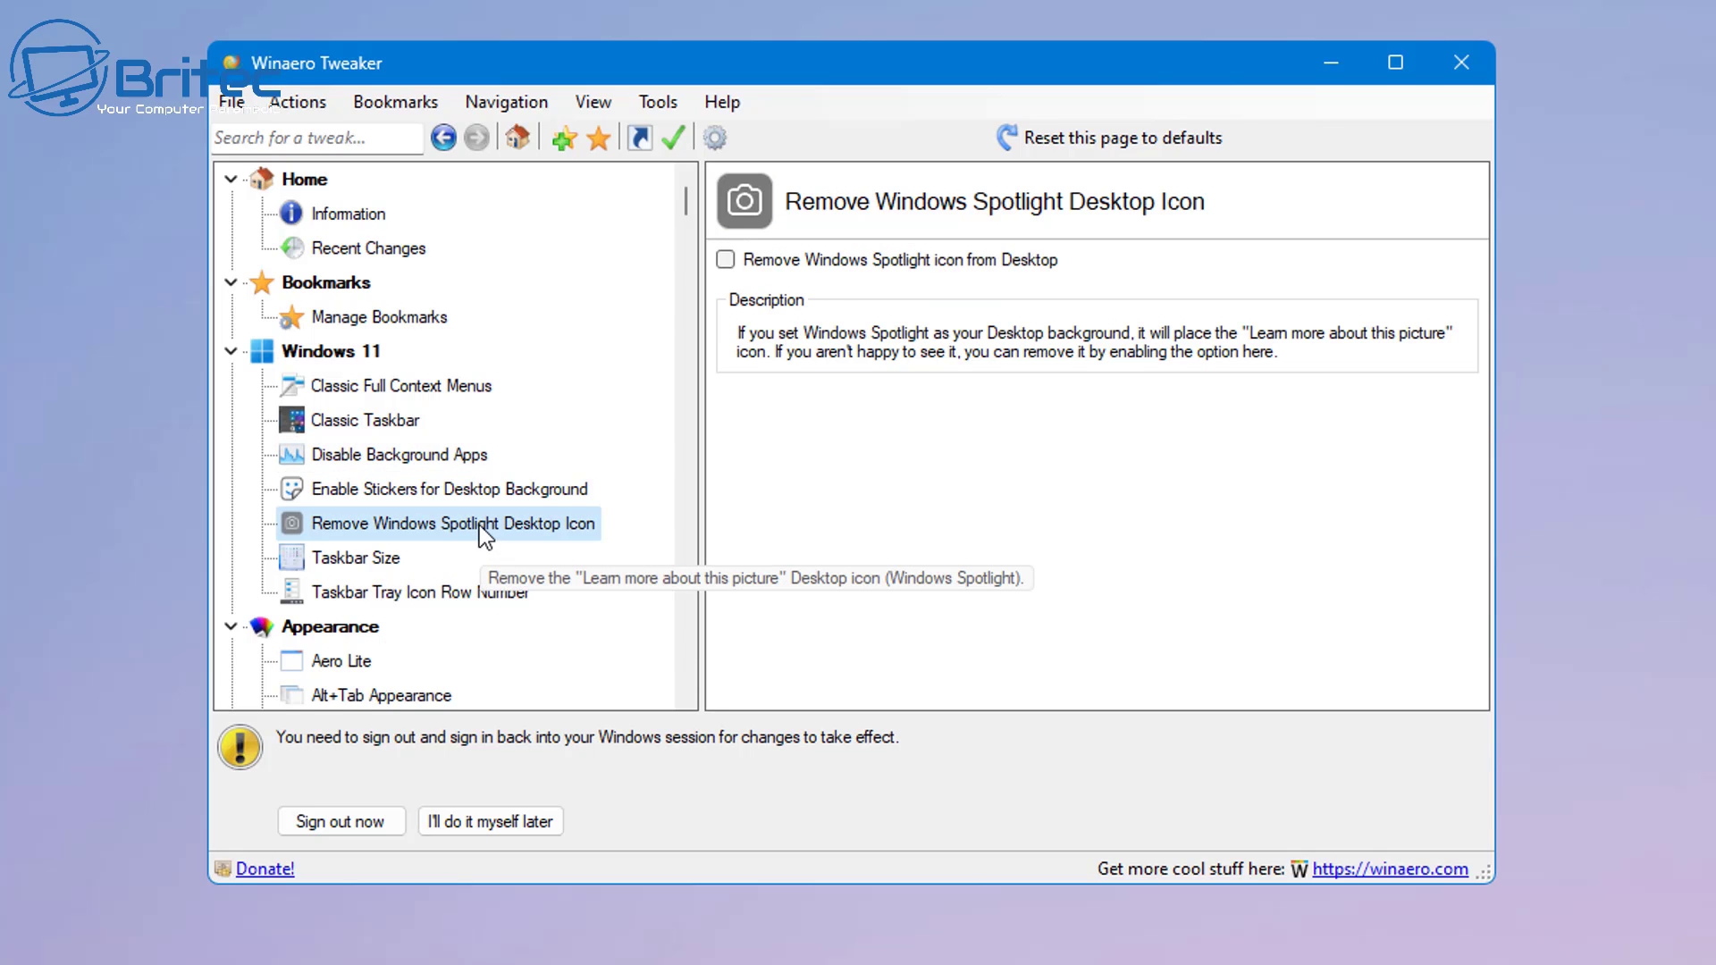
{"action": "left_click", "coordinate": [742, 258]}
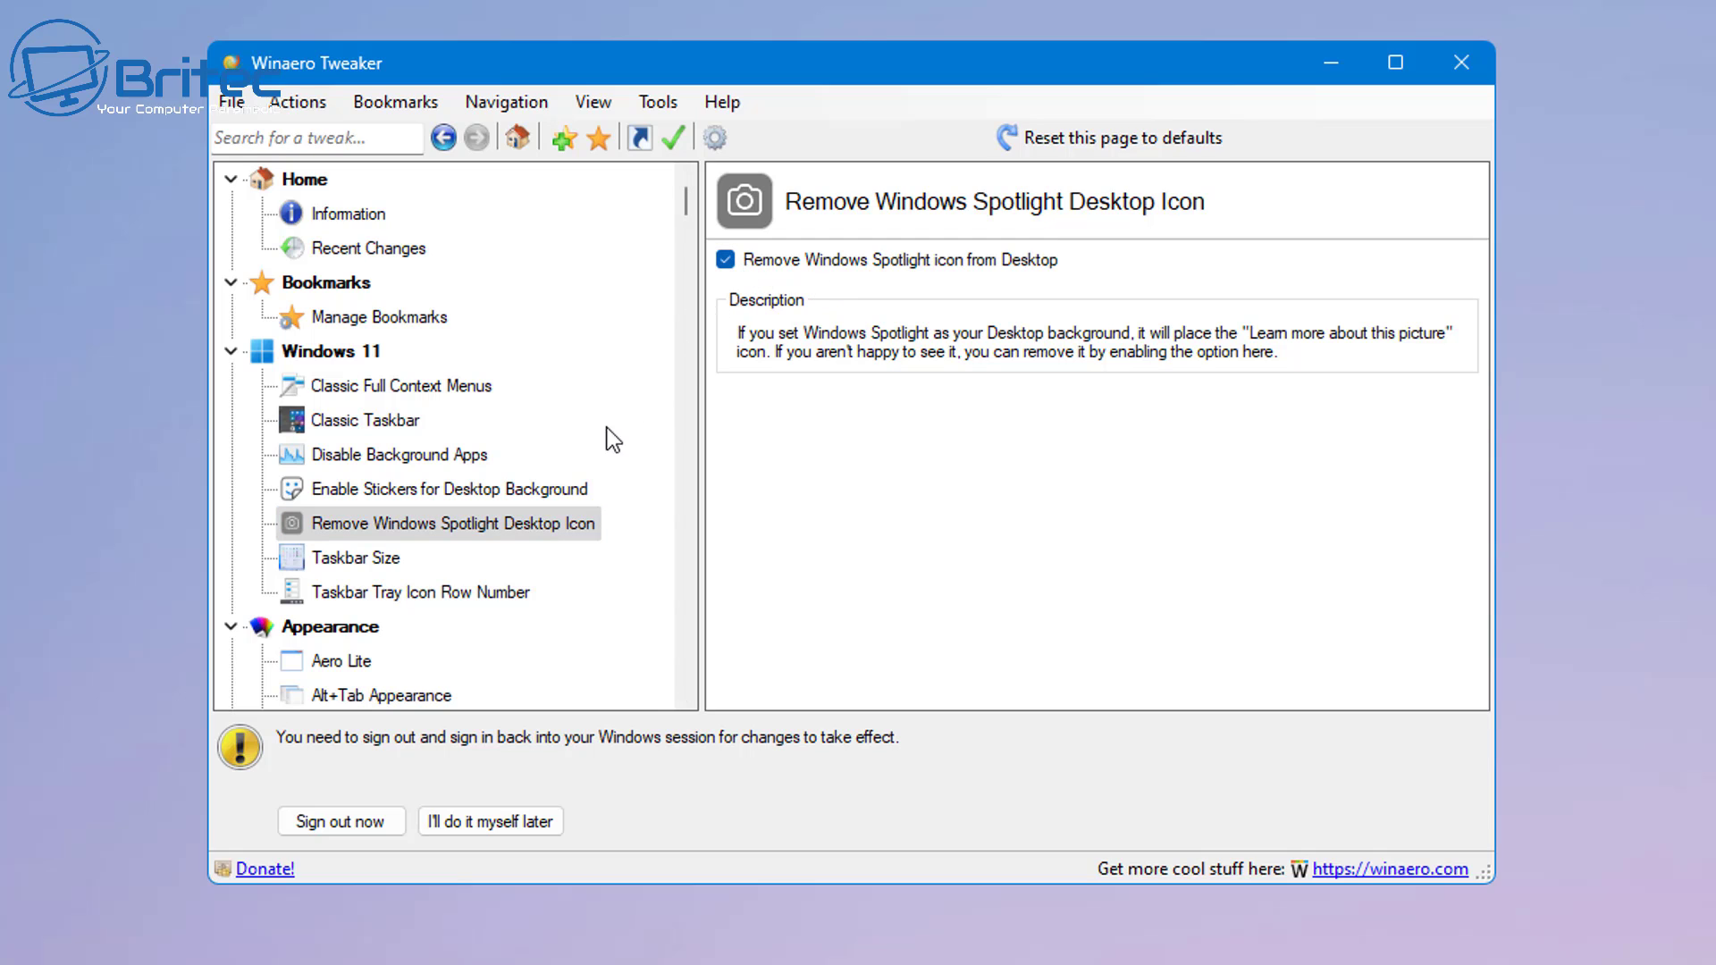
{"action": "left_click", "coordinate": [375, 561]}
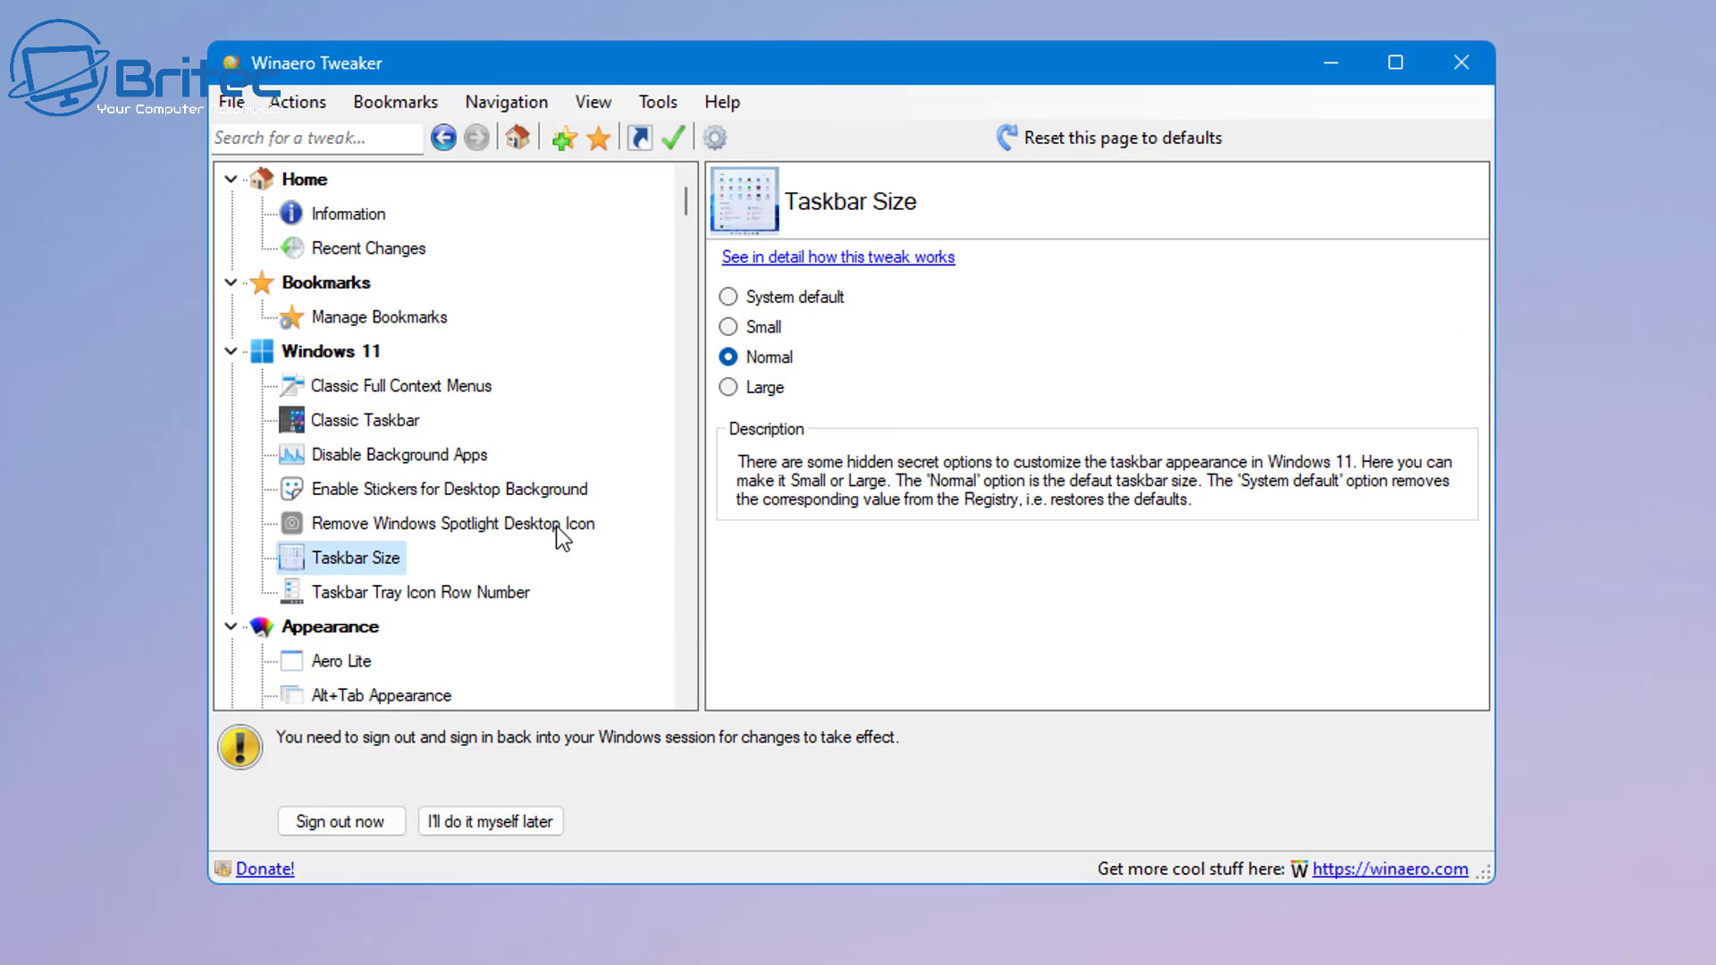
{"action": "left_click", "coordinate": [728, 386]}
{"action": "left_click", "coordinate": [729, 354]}
{"action": "left_click", "coordinate": [729, 326]}
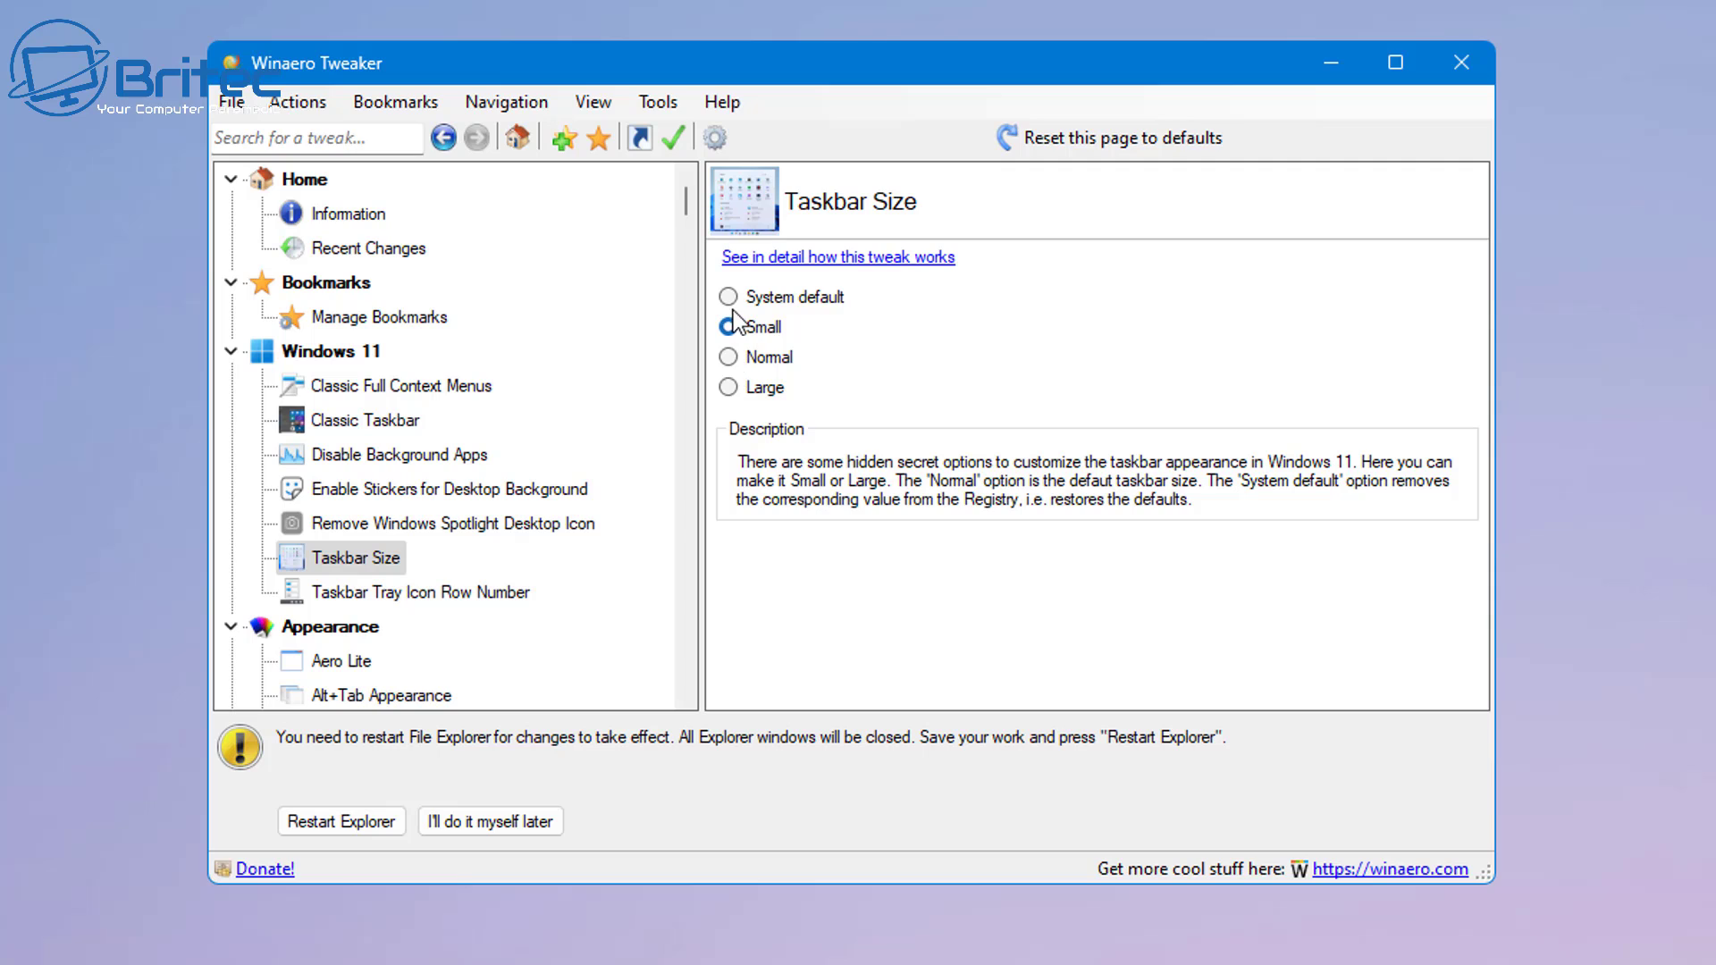
{"action": "left_click", "coordinate": [728, 297]}
{"action": "left_click", "coordinate": [728, 357]}
{"action": "left_click", "coordinate": [426, 594]}
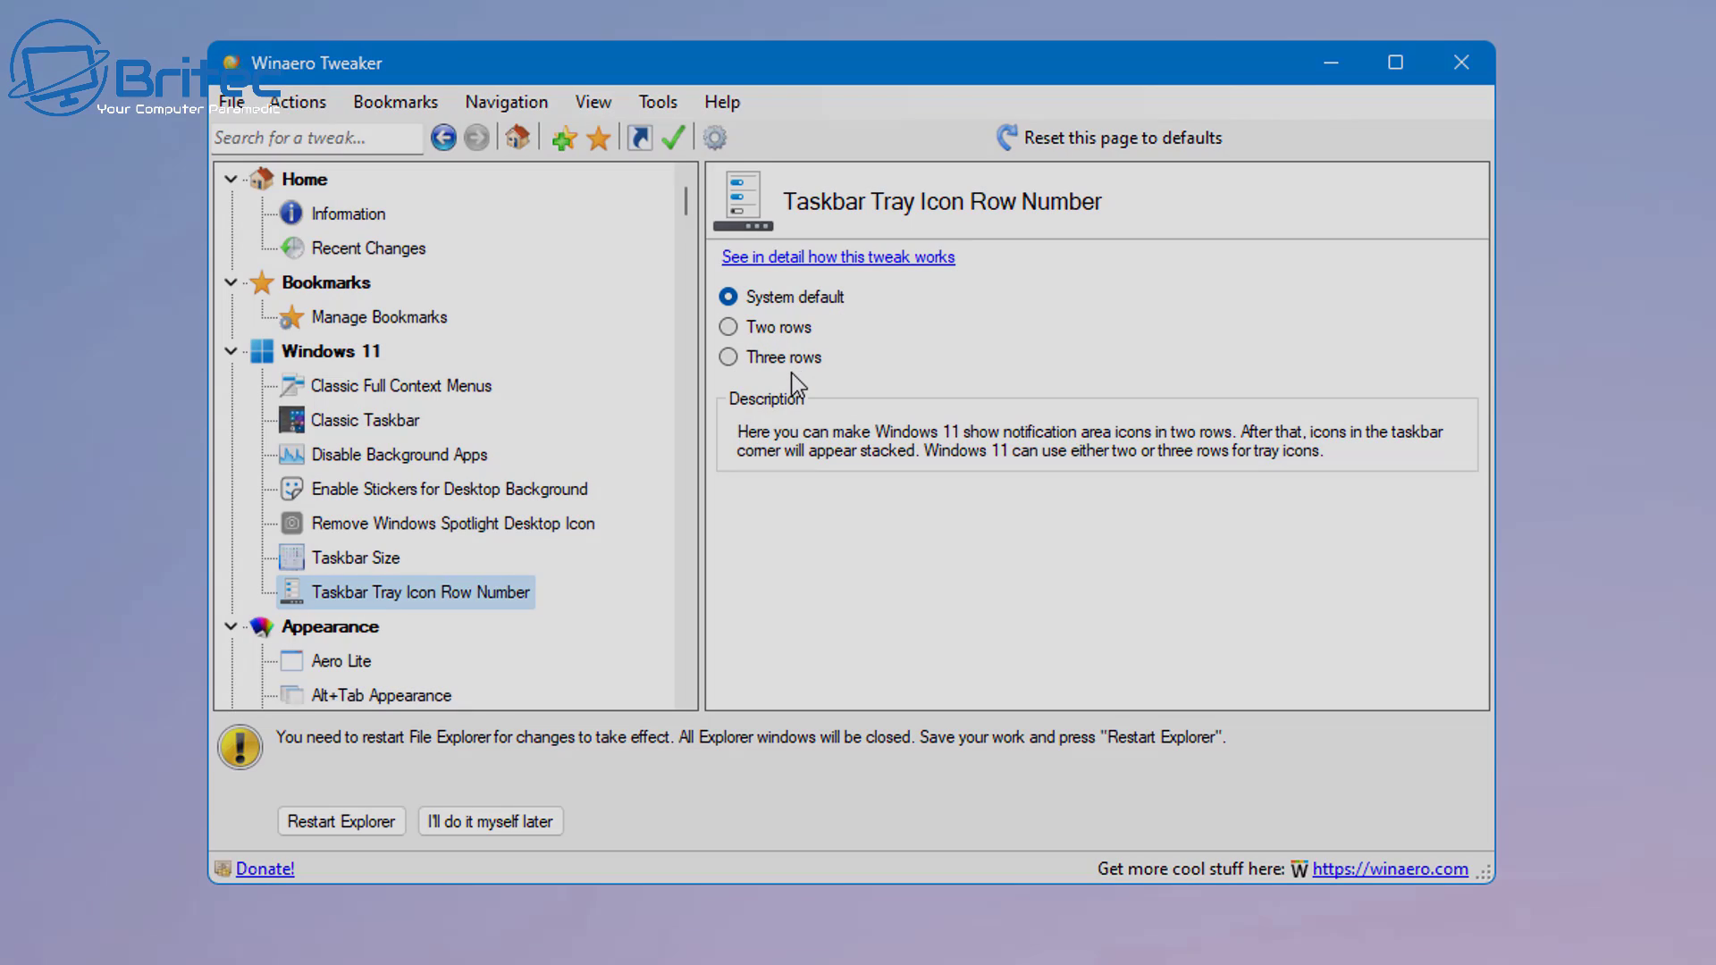
Step: Scroll down to Appearance, view Aero Lite, and open Dark Color Scheme
{"action": "scroll", "coordinate": [476, 645], "scroll_direction": "down", "scroll_amount": 3}
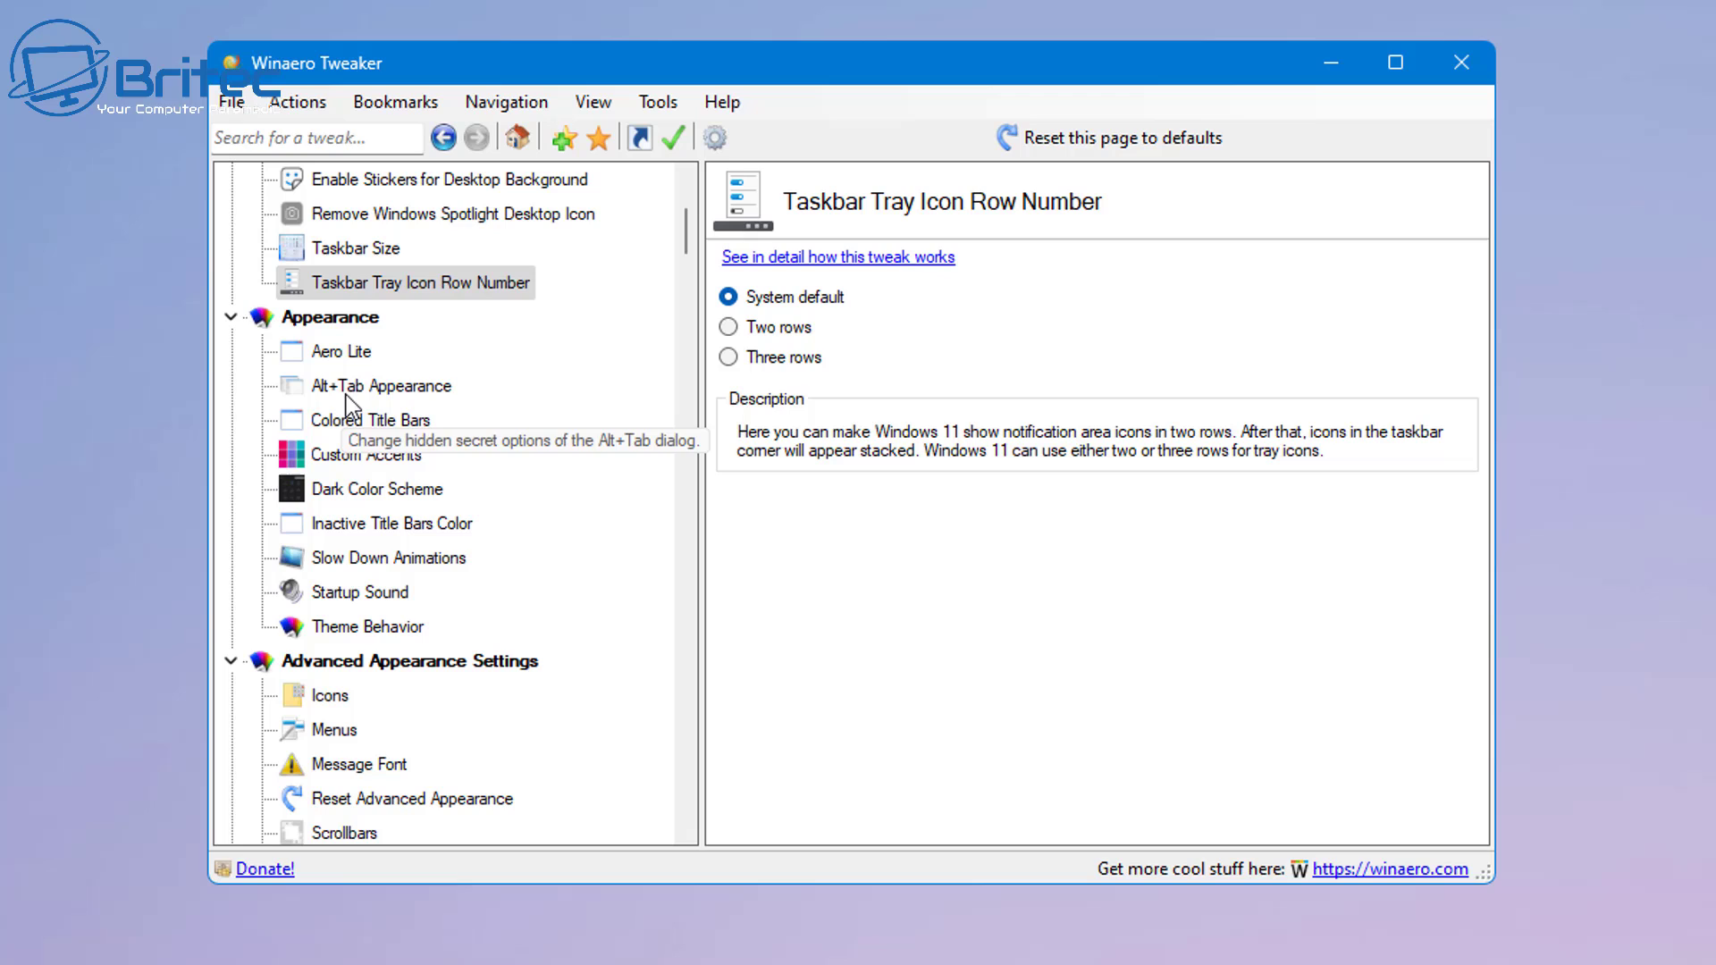
{"action": "left_click", "coordinate": [340, 353]}
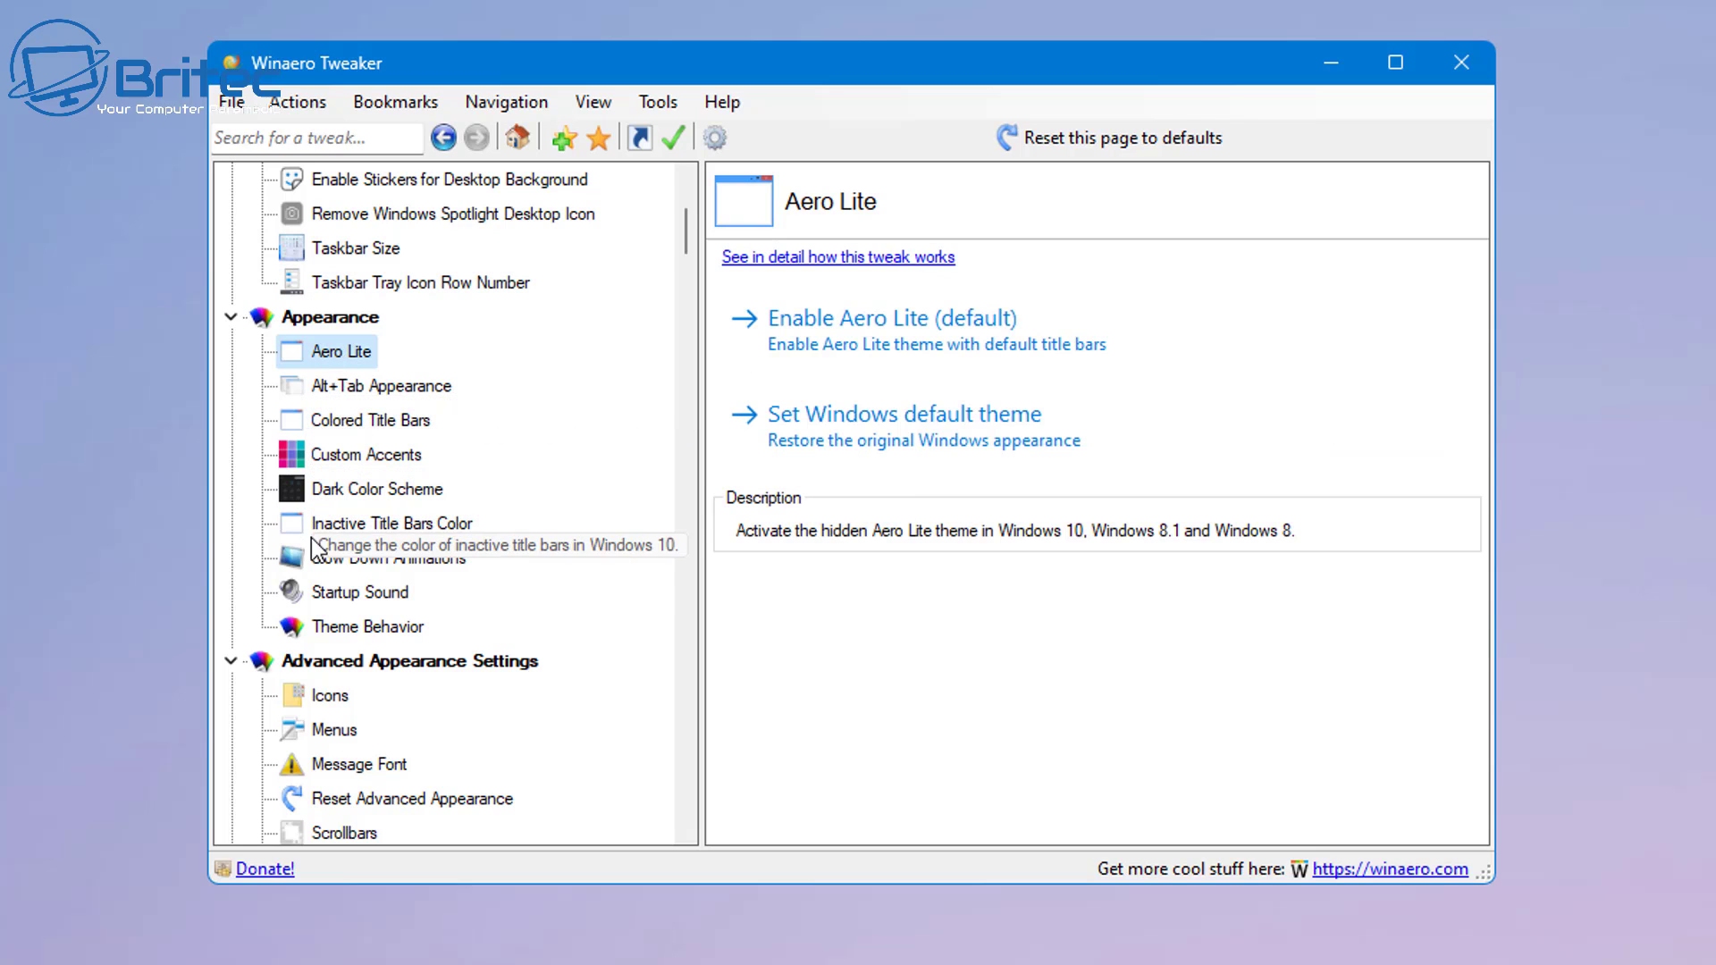
{"action": "left_click", "coordinate": [385, 490]}
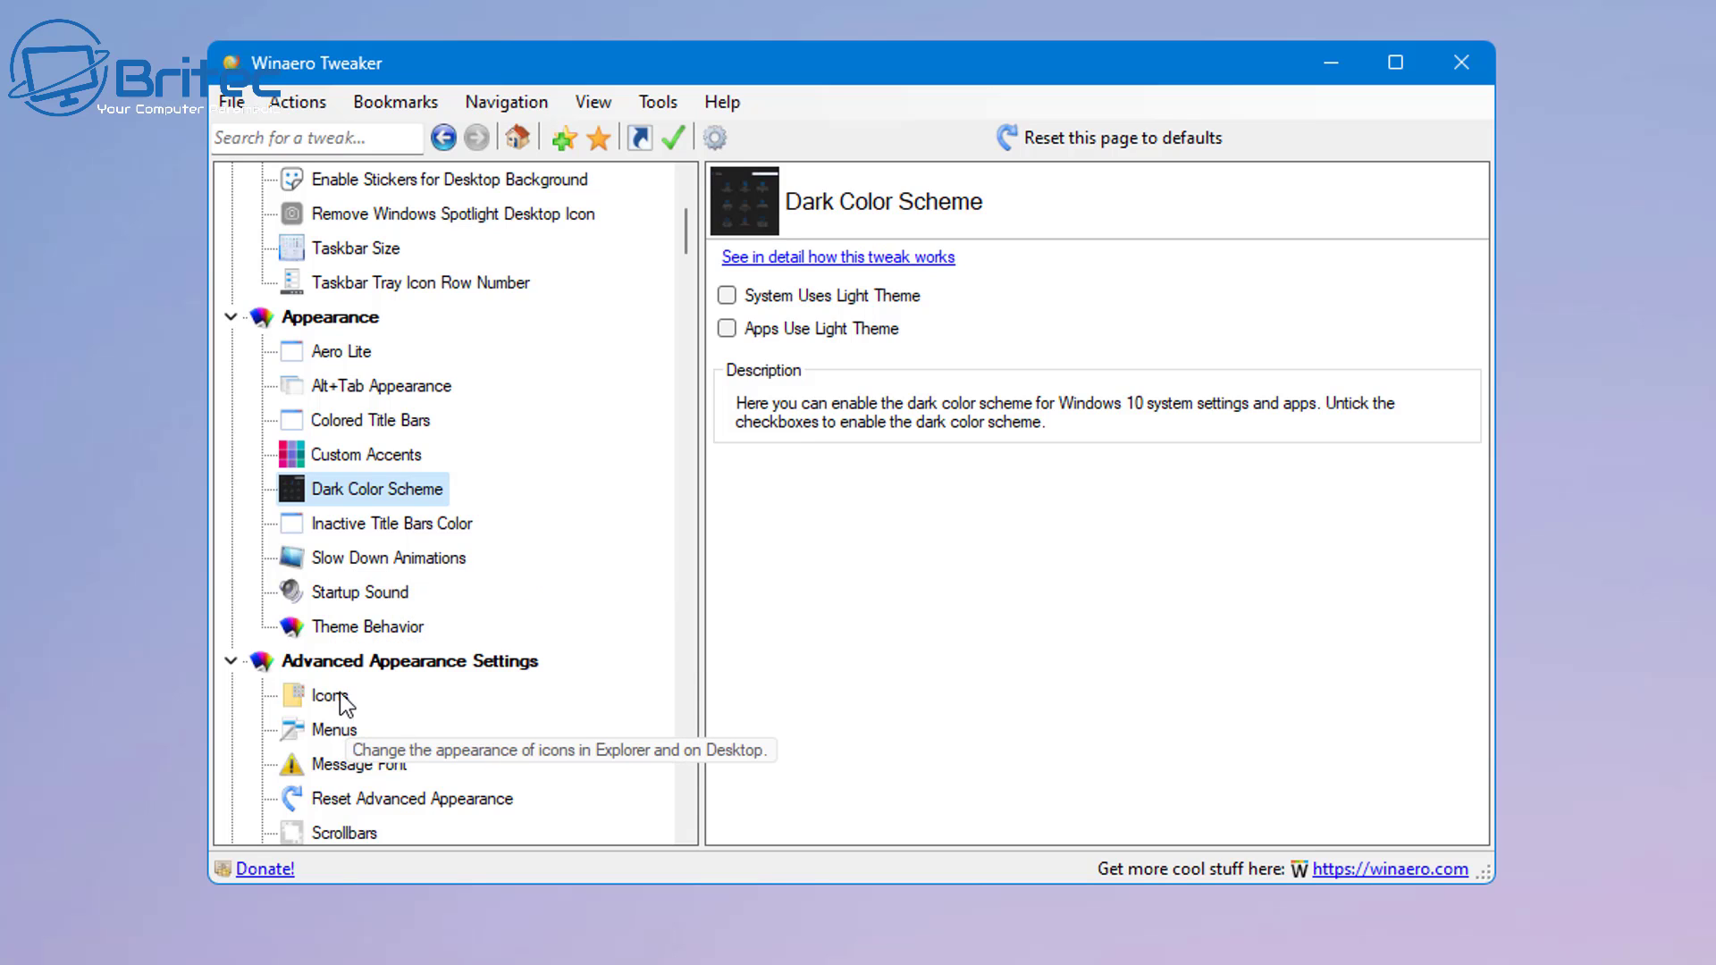
{"action": "scroll", "coordinate": [366, 625], "scroll_direction": "down", "scroll_amount": 2}
{"action": "scroll", "coordinate": [372, 626], "scroll_direction": "down", "scroll_amount": 2}
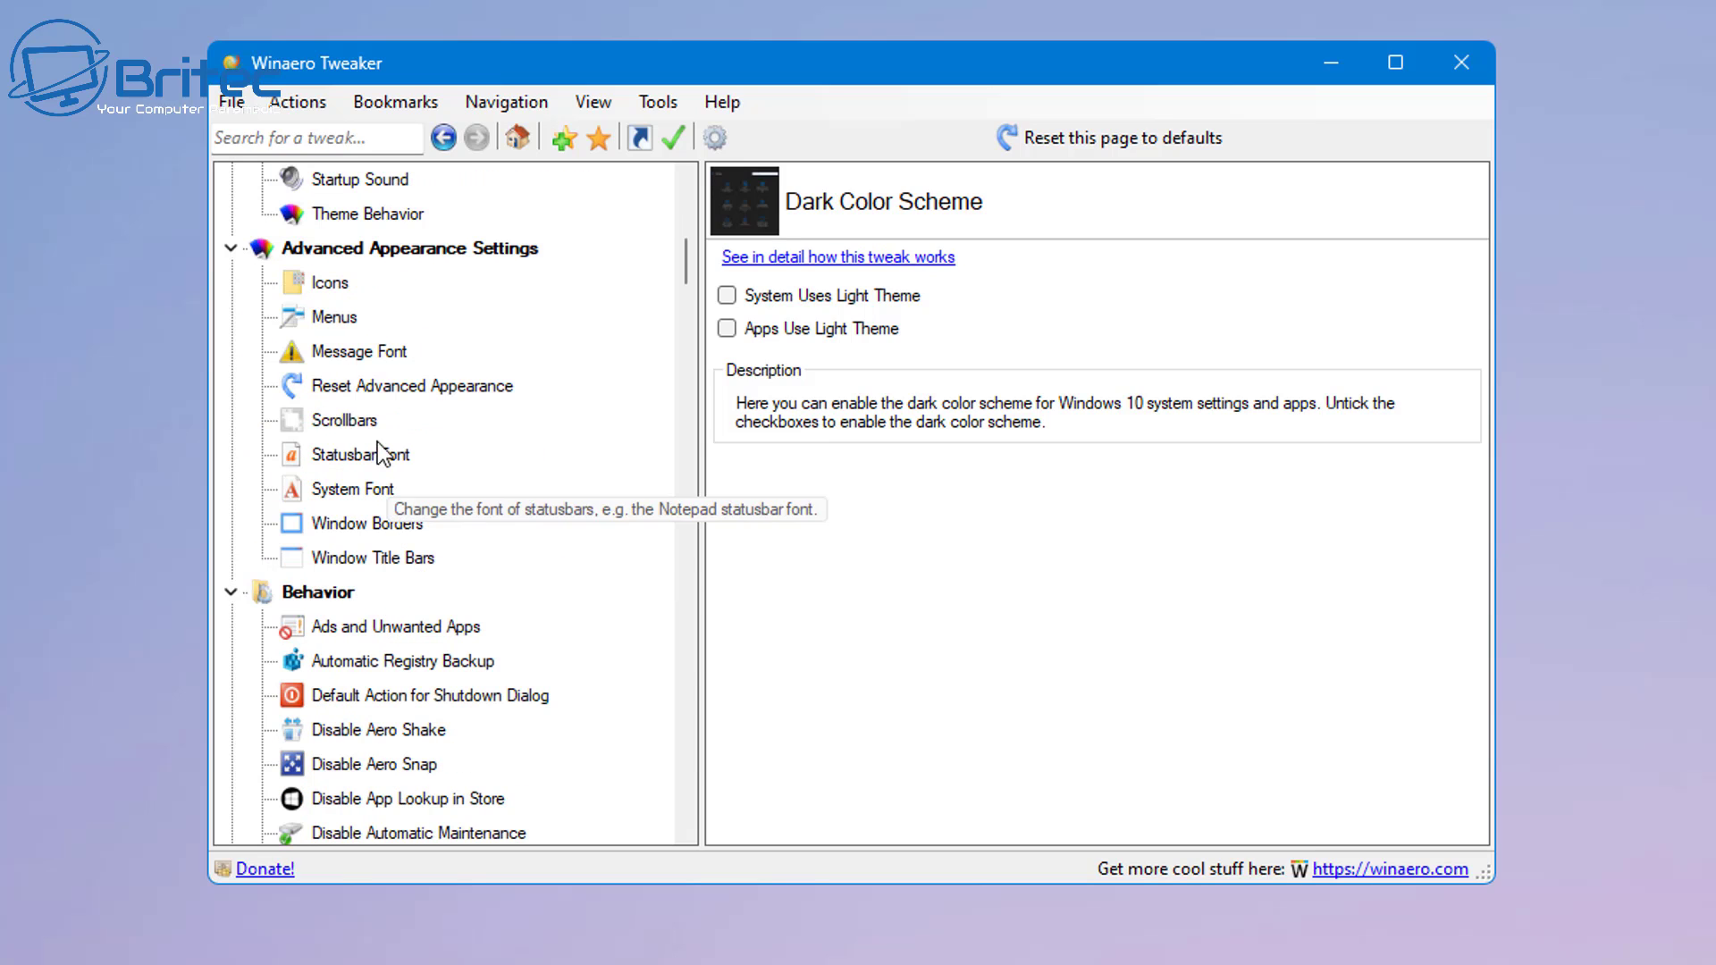
Step: View the Icons tweak with spacings at 75, then set the Menus height slider to 19
{"action": "left_click", "coordinate": [329, 283]}
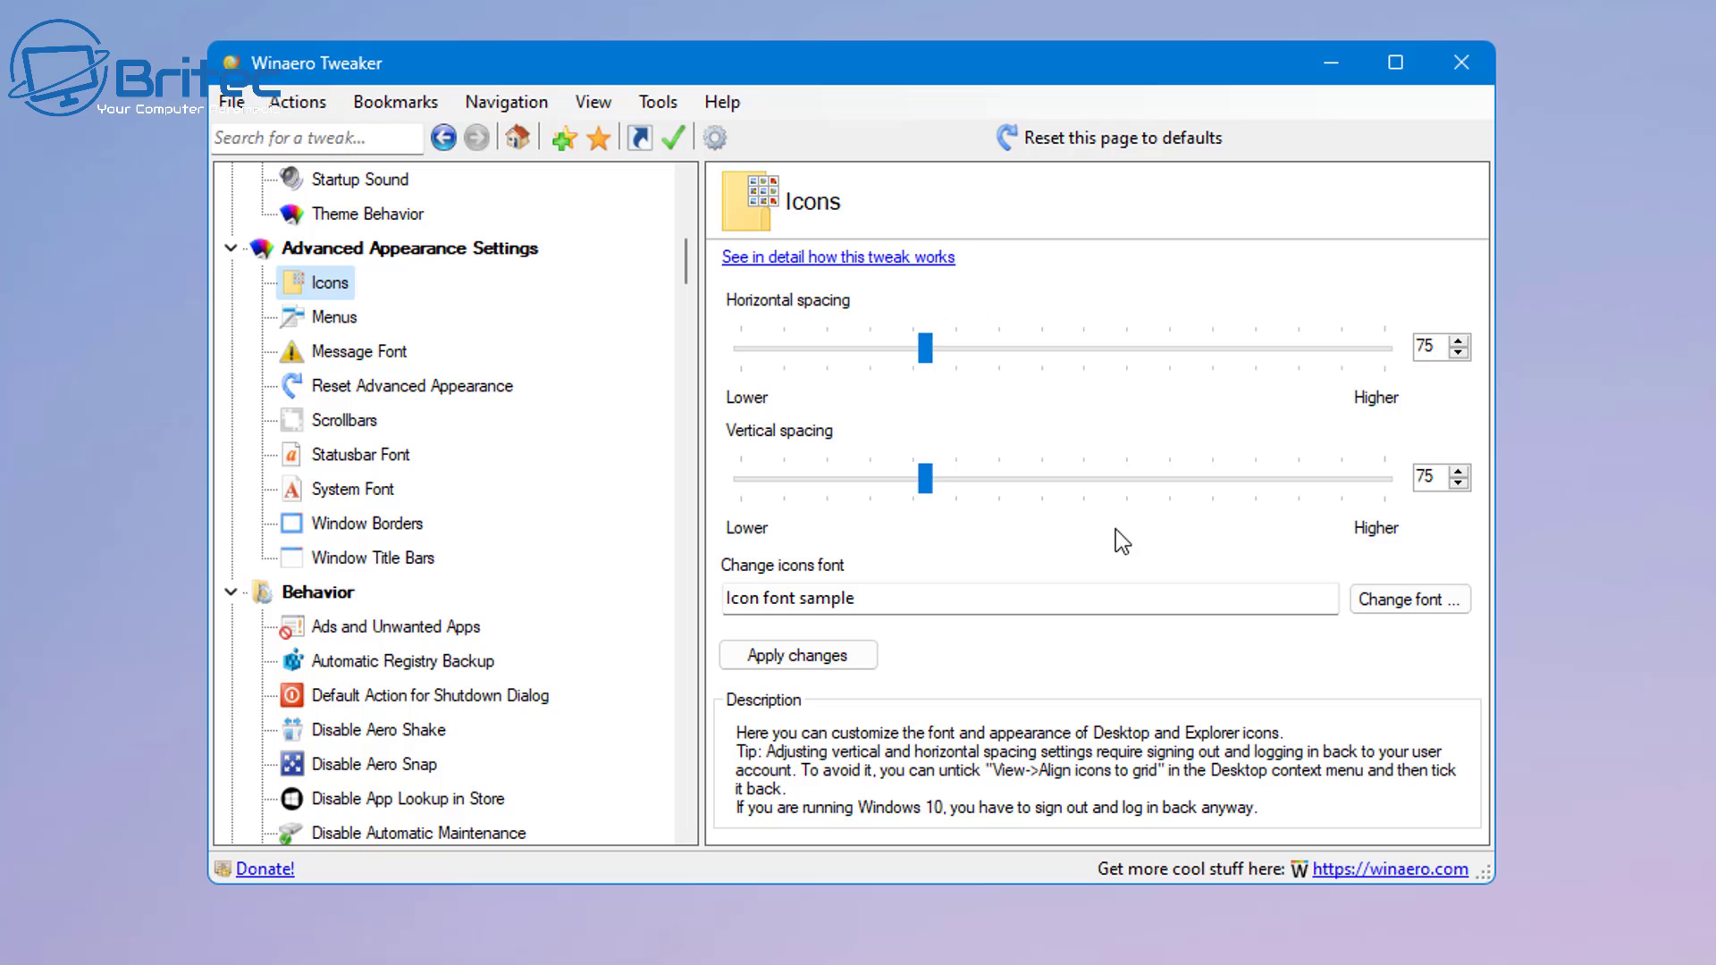
{"action": "mouse_move", "coordinate": [940, 485]}
{"action": "left_click", "coordinate": [338, 325]}
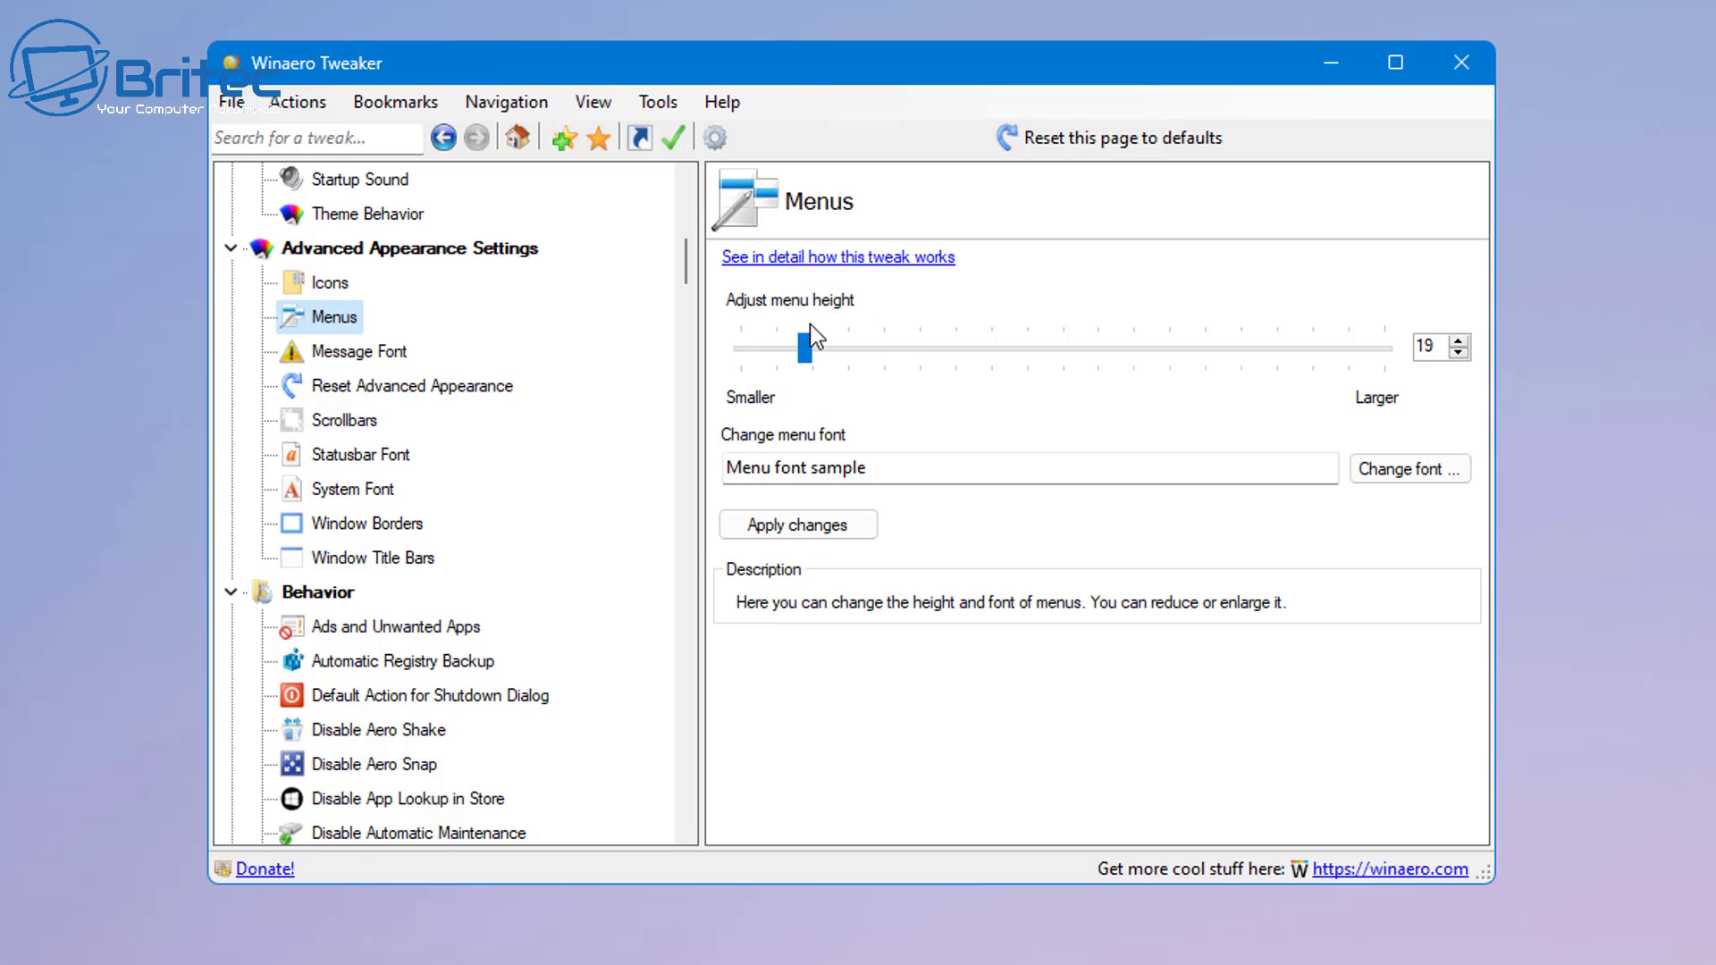
{"action": "left_click_drag", "start_coordinate": [805, 349], "coordinate": [802, 364]}
{"action": "left_click_drag", "start_coordinate": [800, 363], "coordinate": [800, 363]}
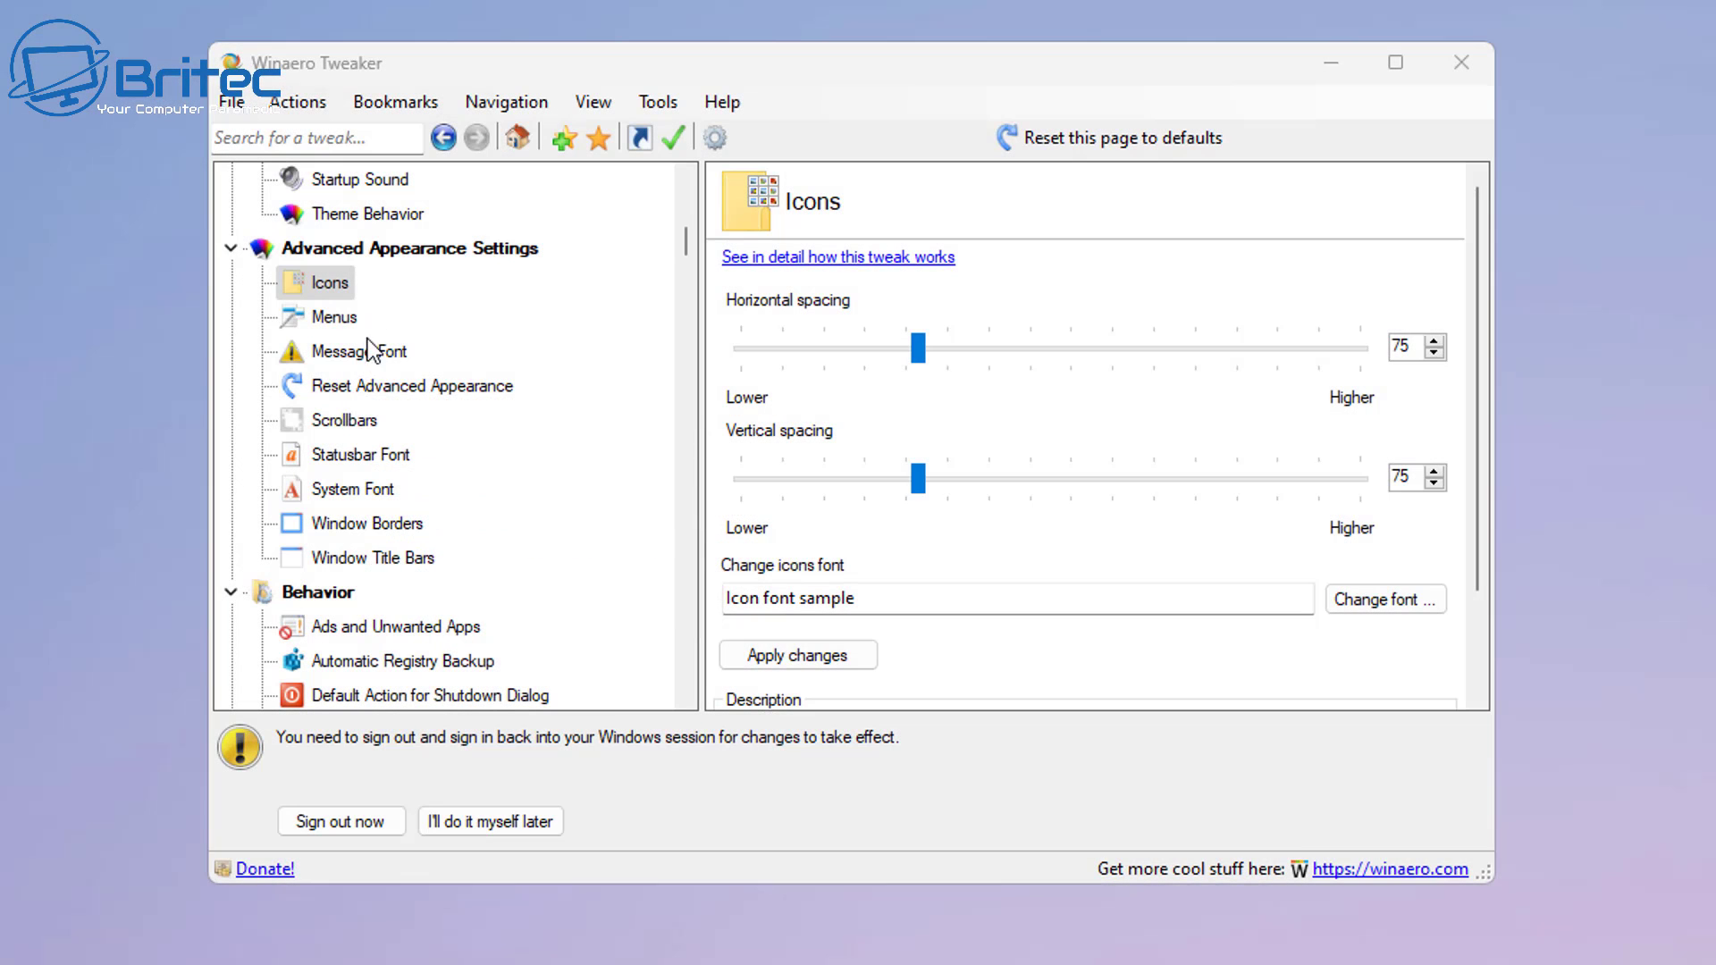
{"action": "scroll", "coordinate": [413, 572], "scroll_direction": "down", "scroll_amount": 3}
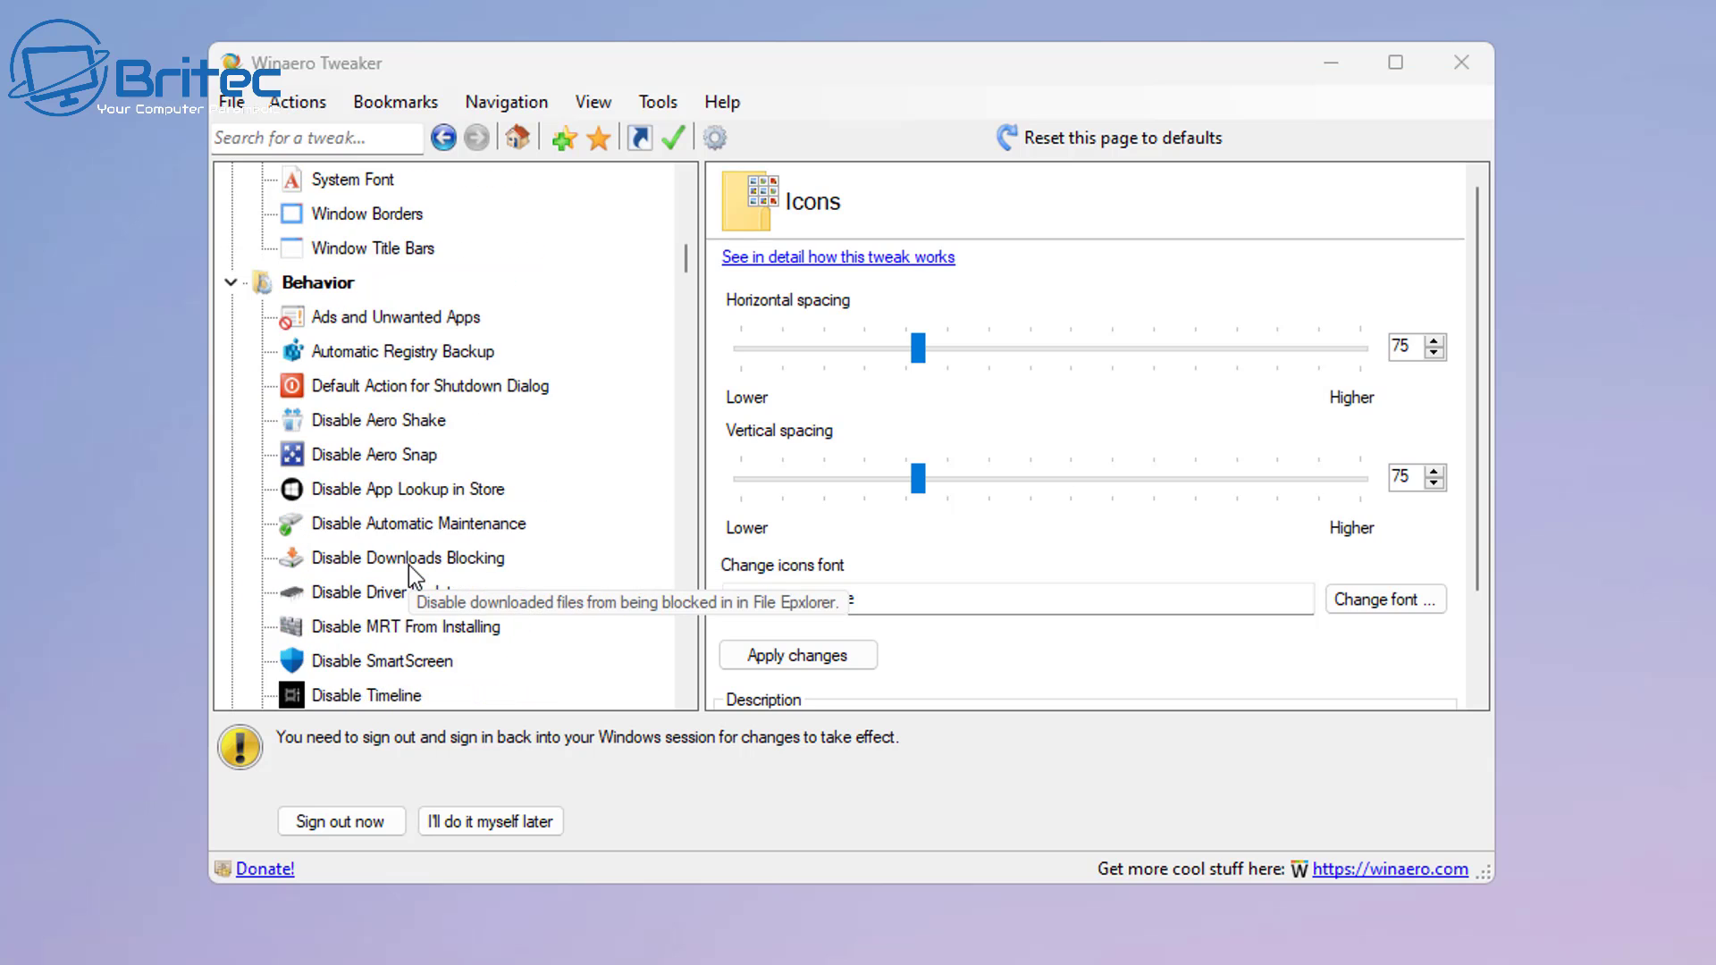
Step: Also block Personalized ads in the Ads and Unwanted Apps tweak
{"action": "left_click", "coordinate": [368, 319]}
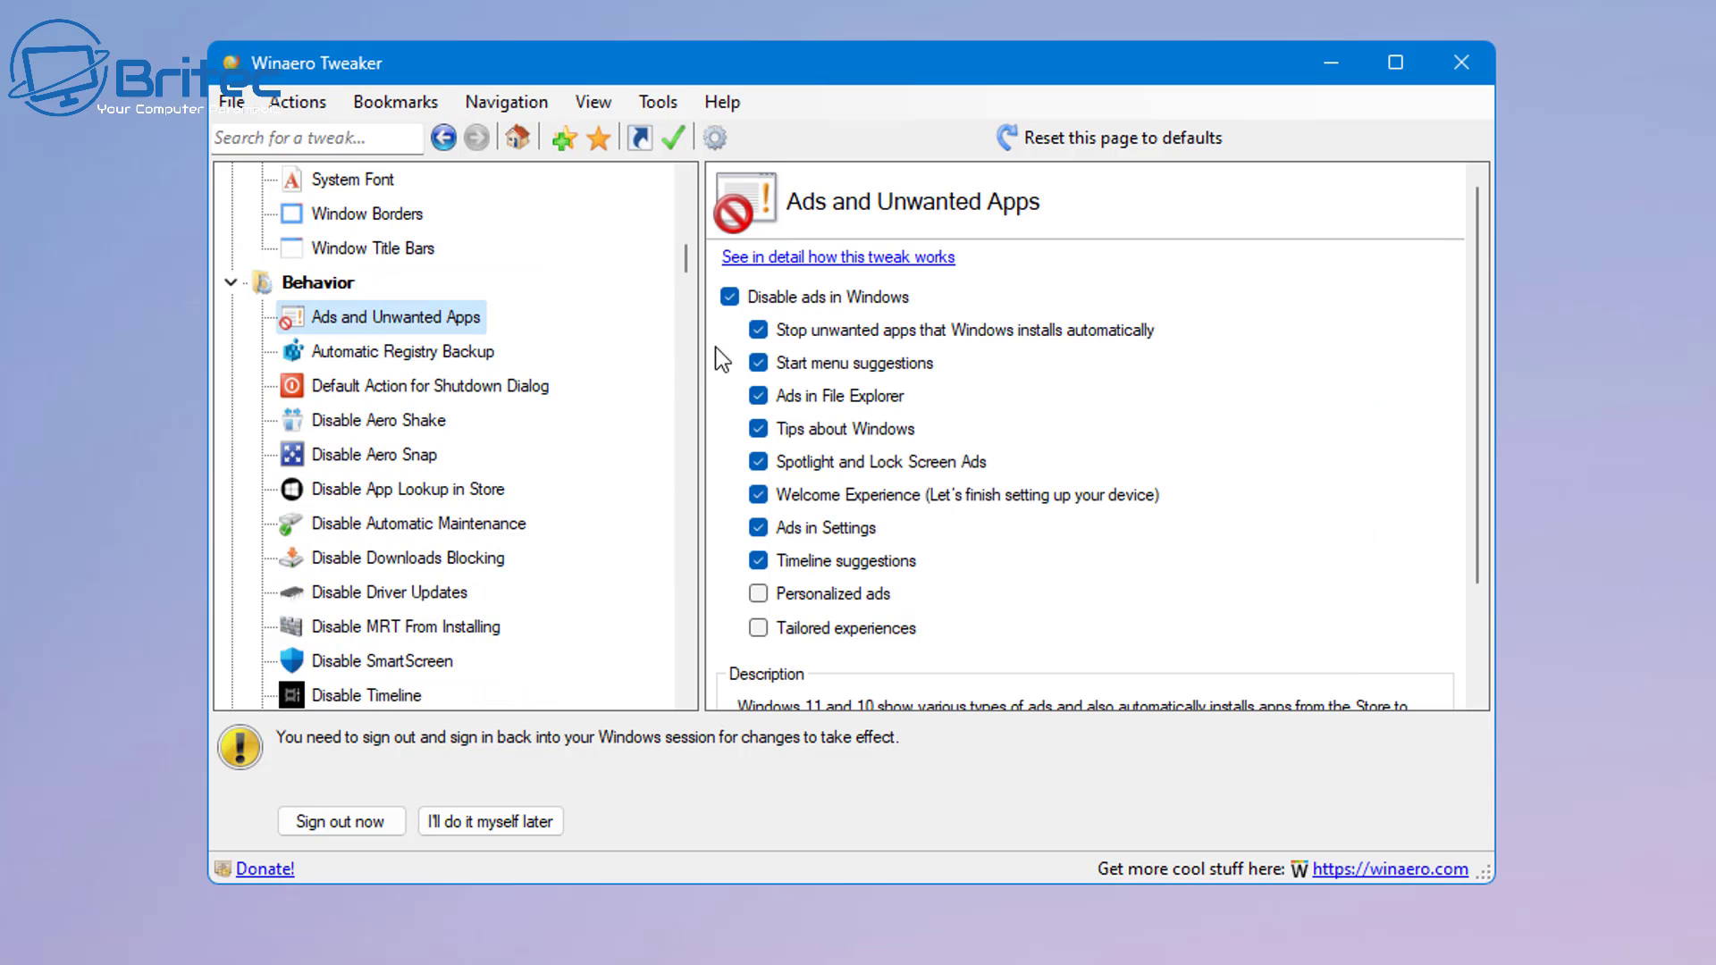
{"action": "left_click", "coordinate": [757, 594]}
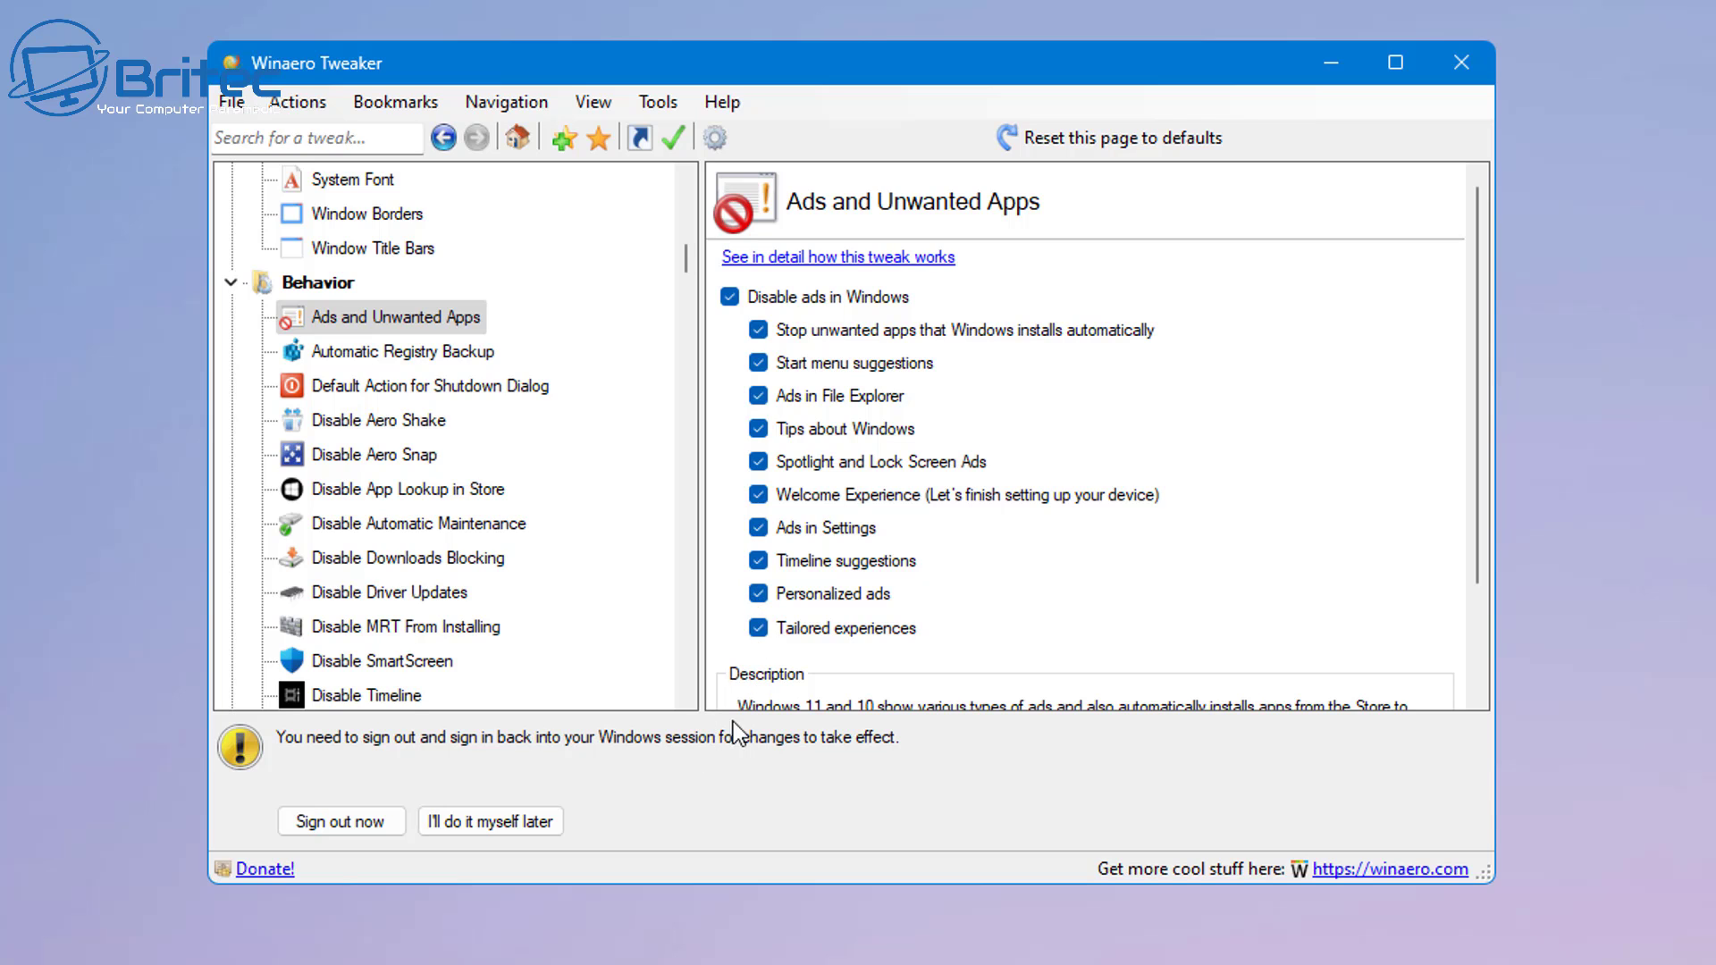
{"action": "scroll", "coordinate": [908, 593], "scroll_direction": "down", "scroll_amount": 2}
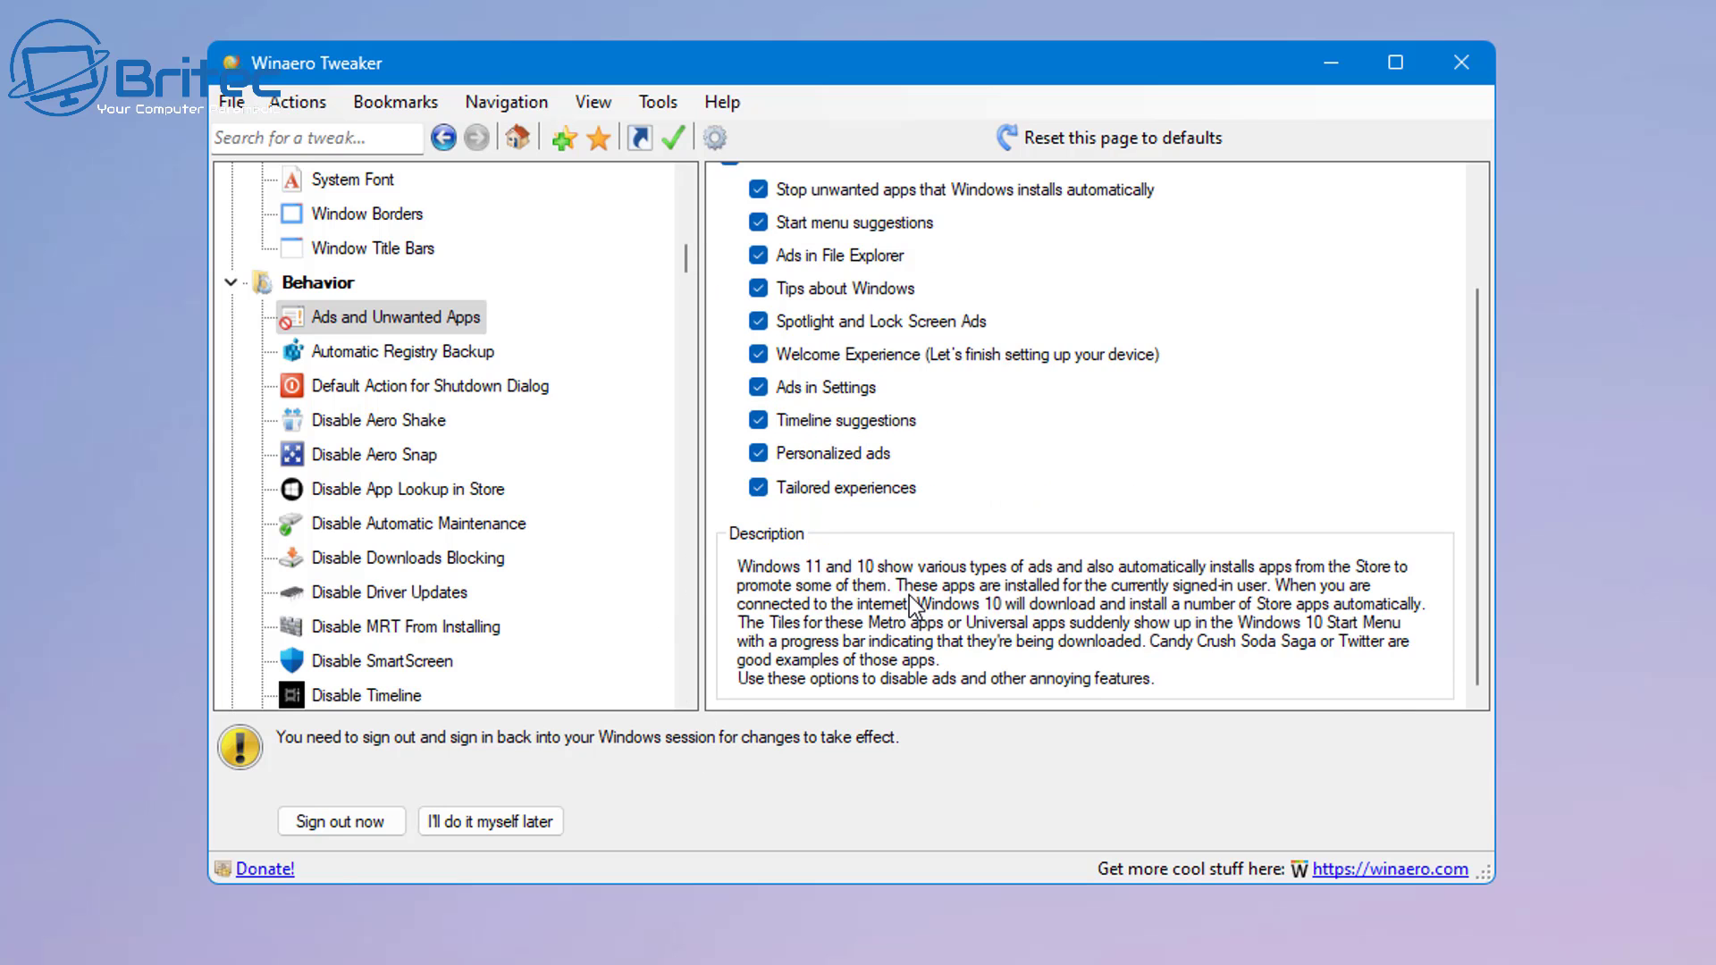
{"action": "scroll", "coordinate": [908, 594], "scroll_direction": "up", "scroll_amount": 2}
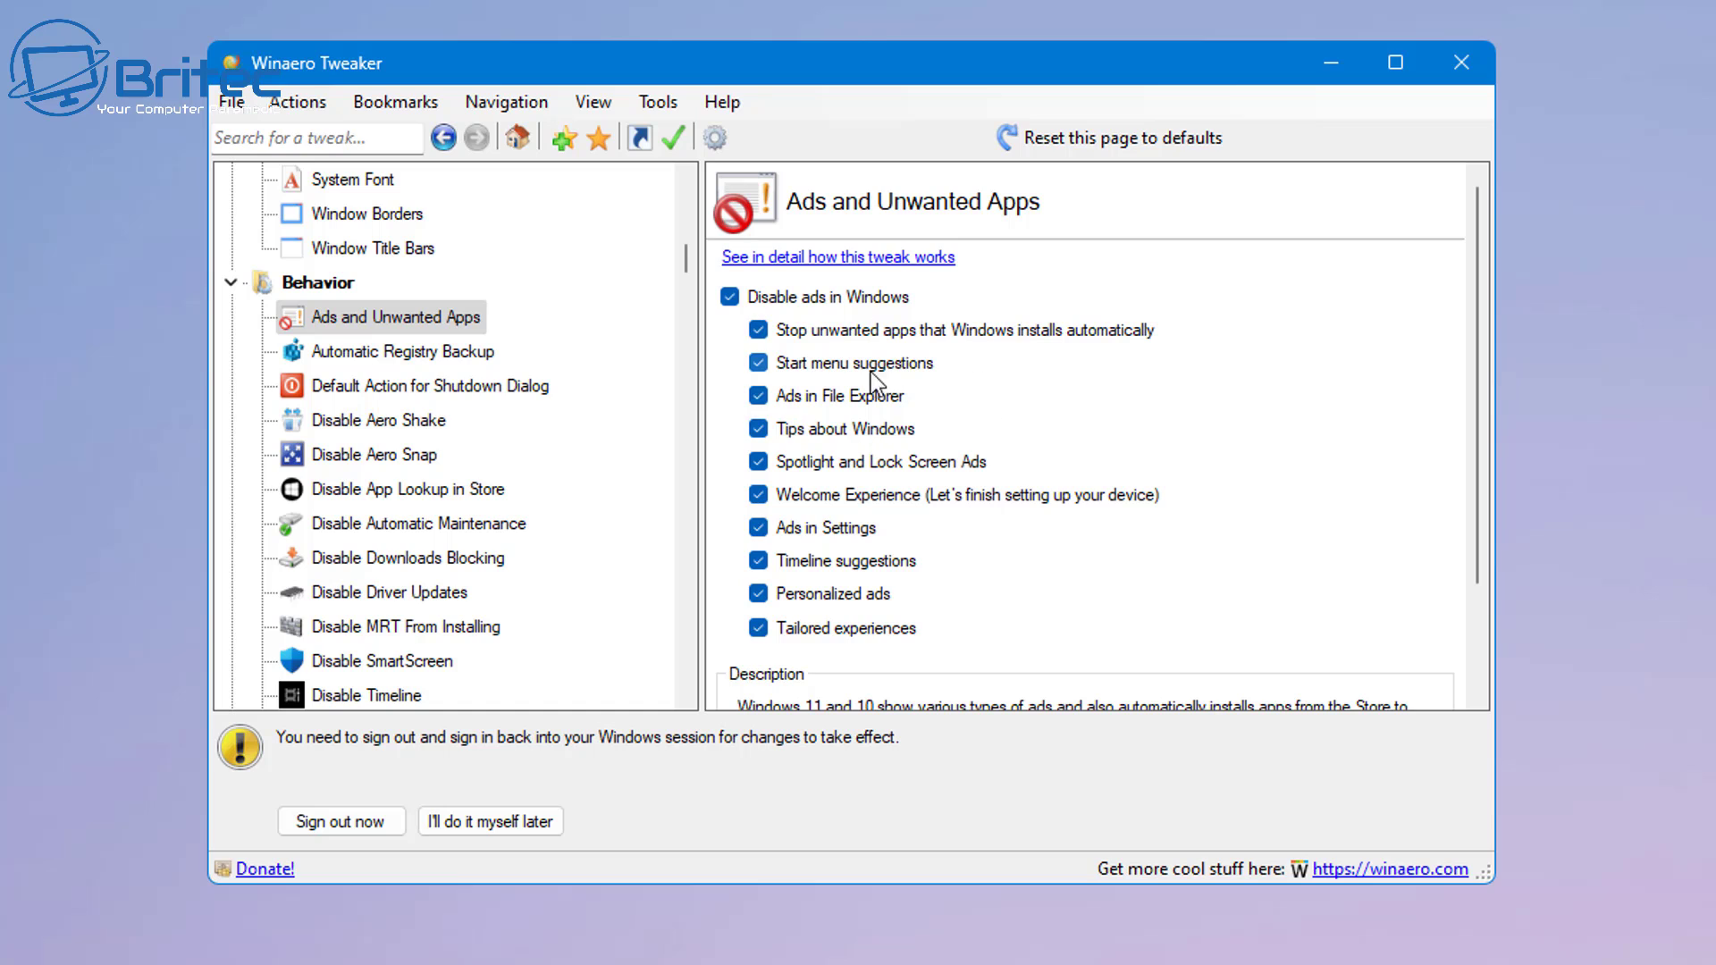
Step: Turn automatic registry backup on, then back off again
{"action": "left_click", "coordinate": [410, 356]}
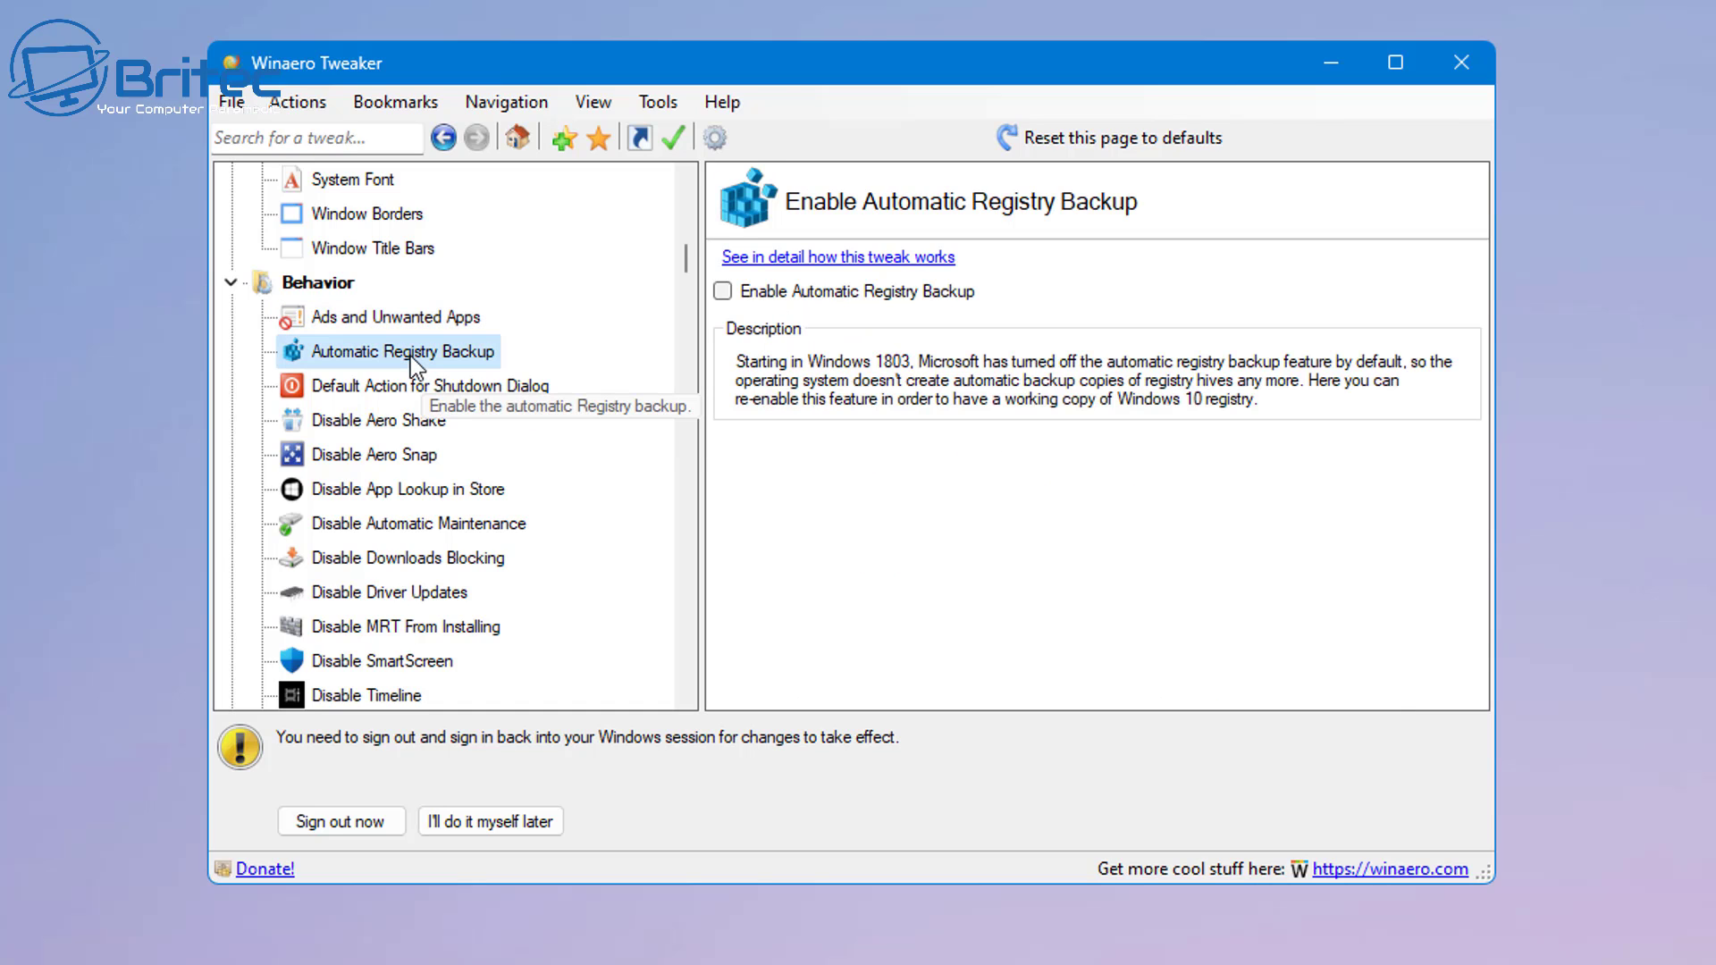
{"action": "left_click", "coordinate": [727, 298]}
{"action": "left_click", "coordinate": [726, 298]}
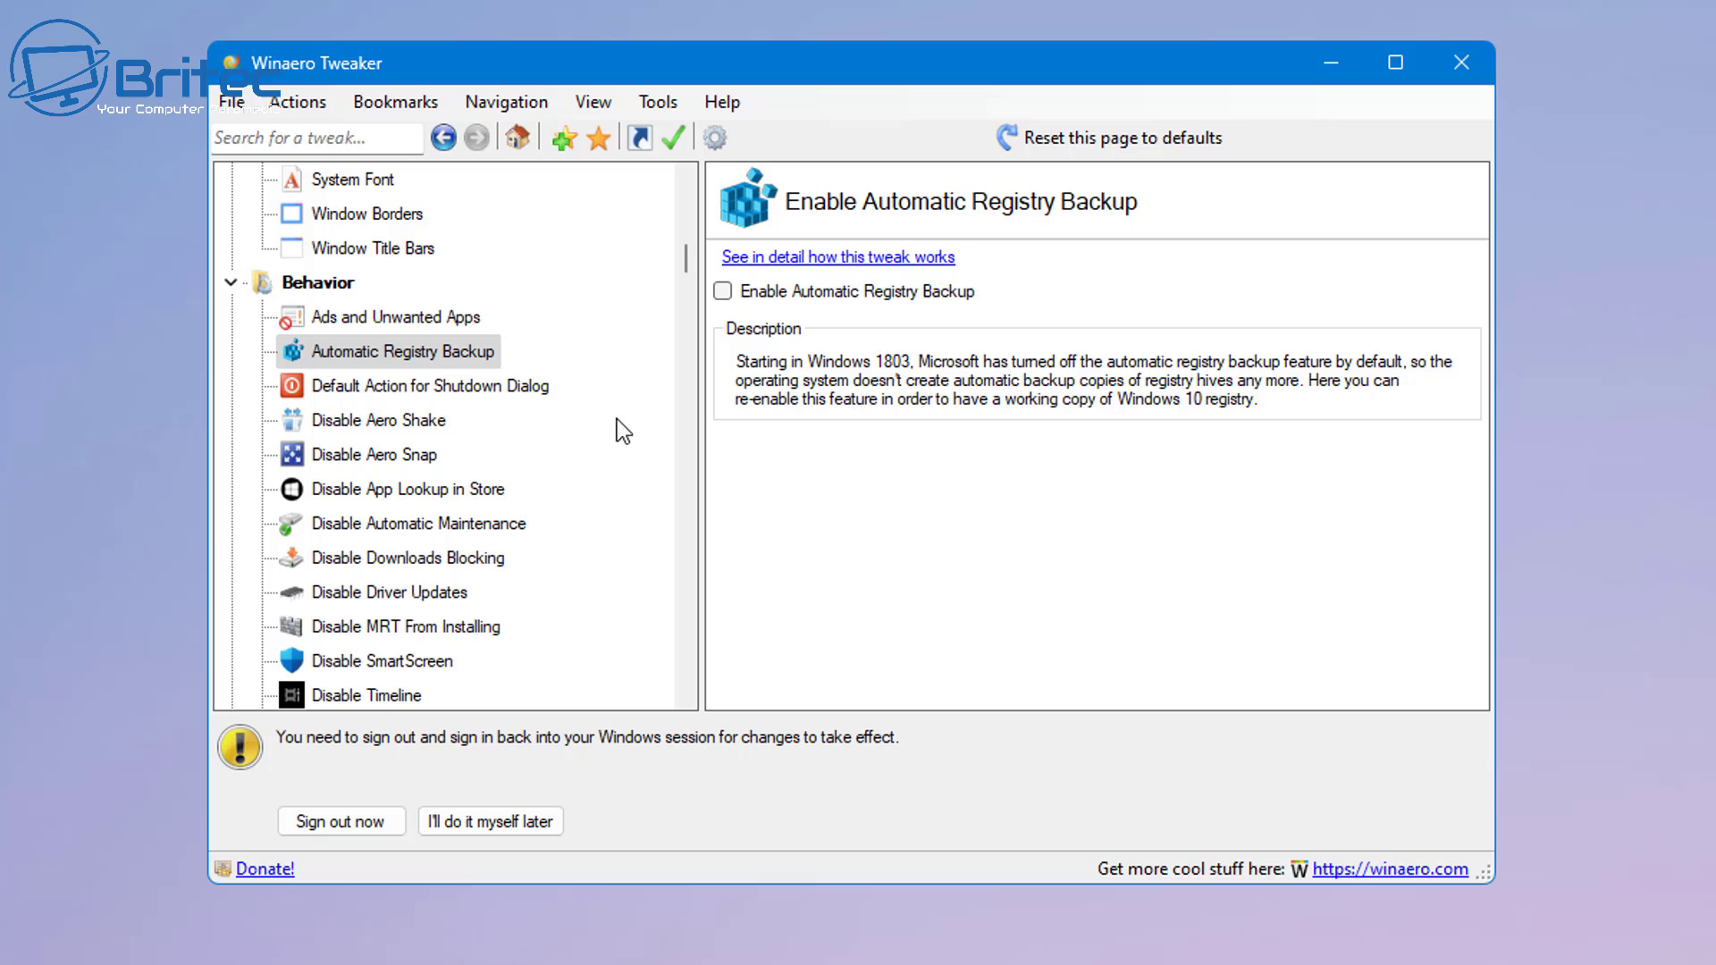
Step: Switch between Disable Aero Shake and Disable Aero Snap, ending on Disable Aero Snap
{"action": "left_click", "coordinate": [417, 427]}
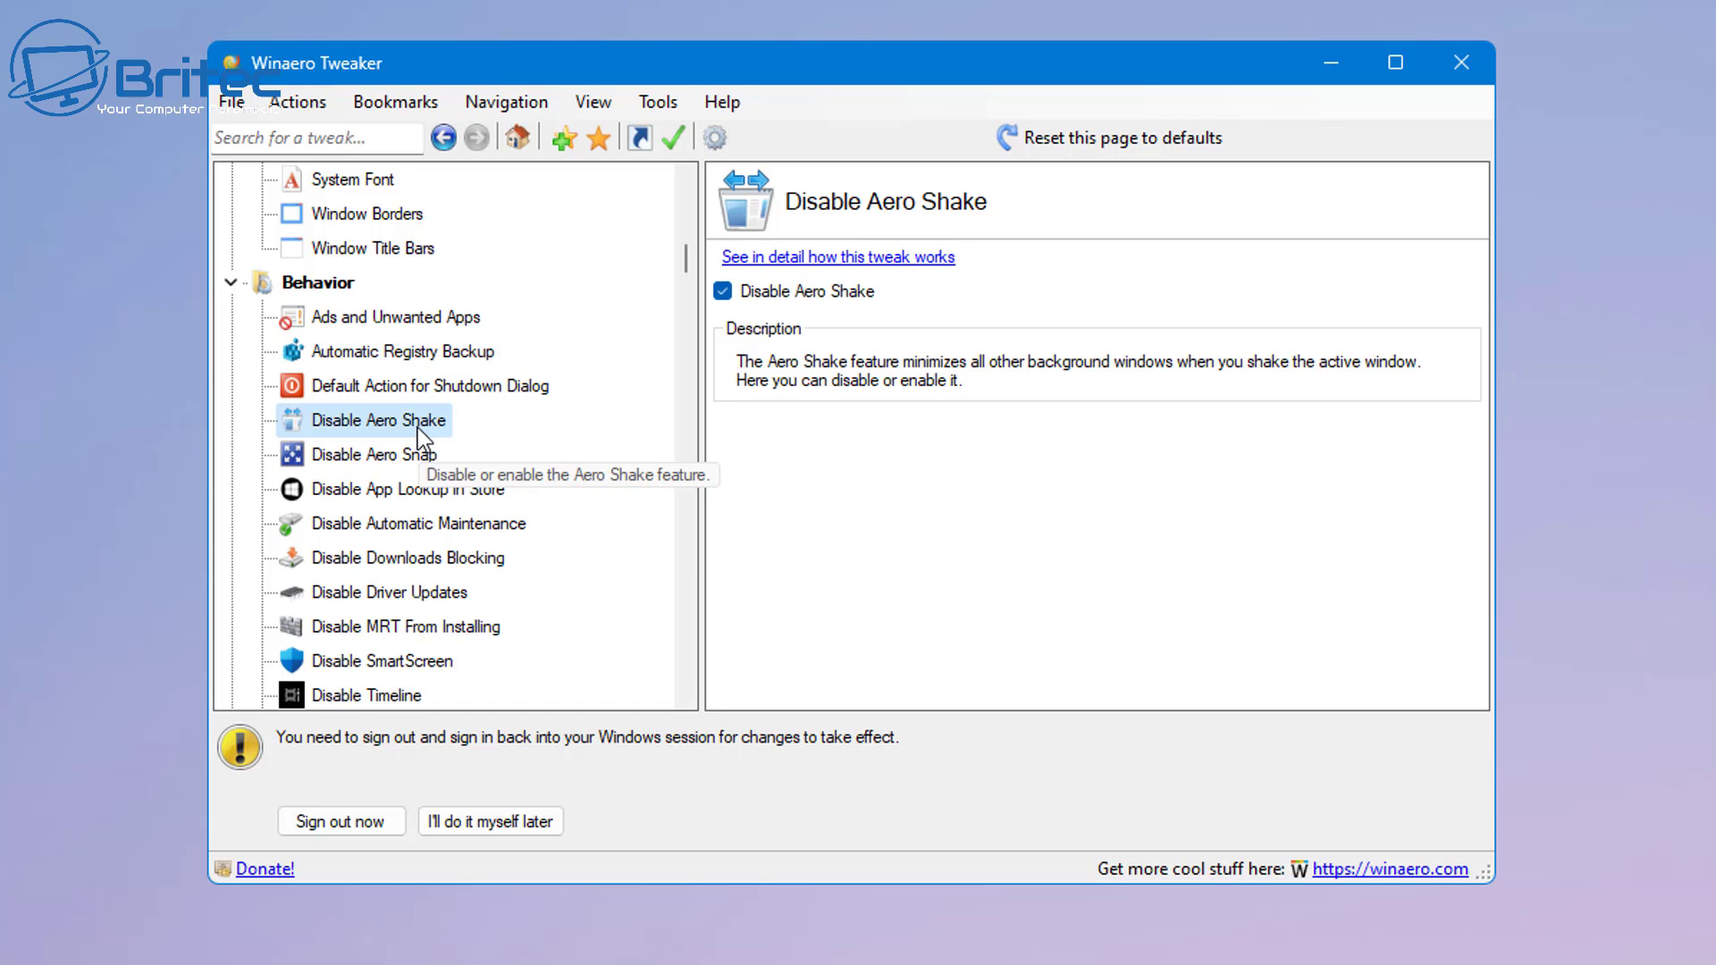
{"action": "left_click", "coordinate": [418, 454]}
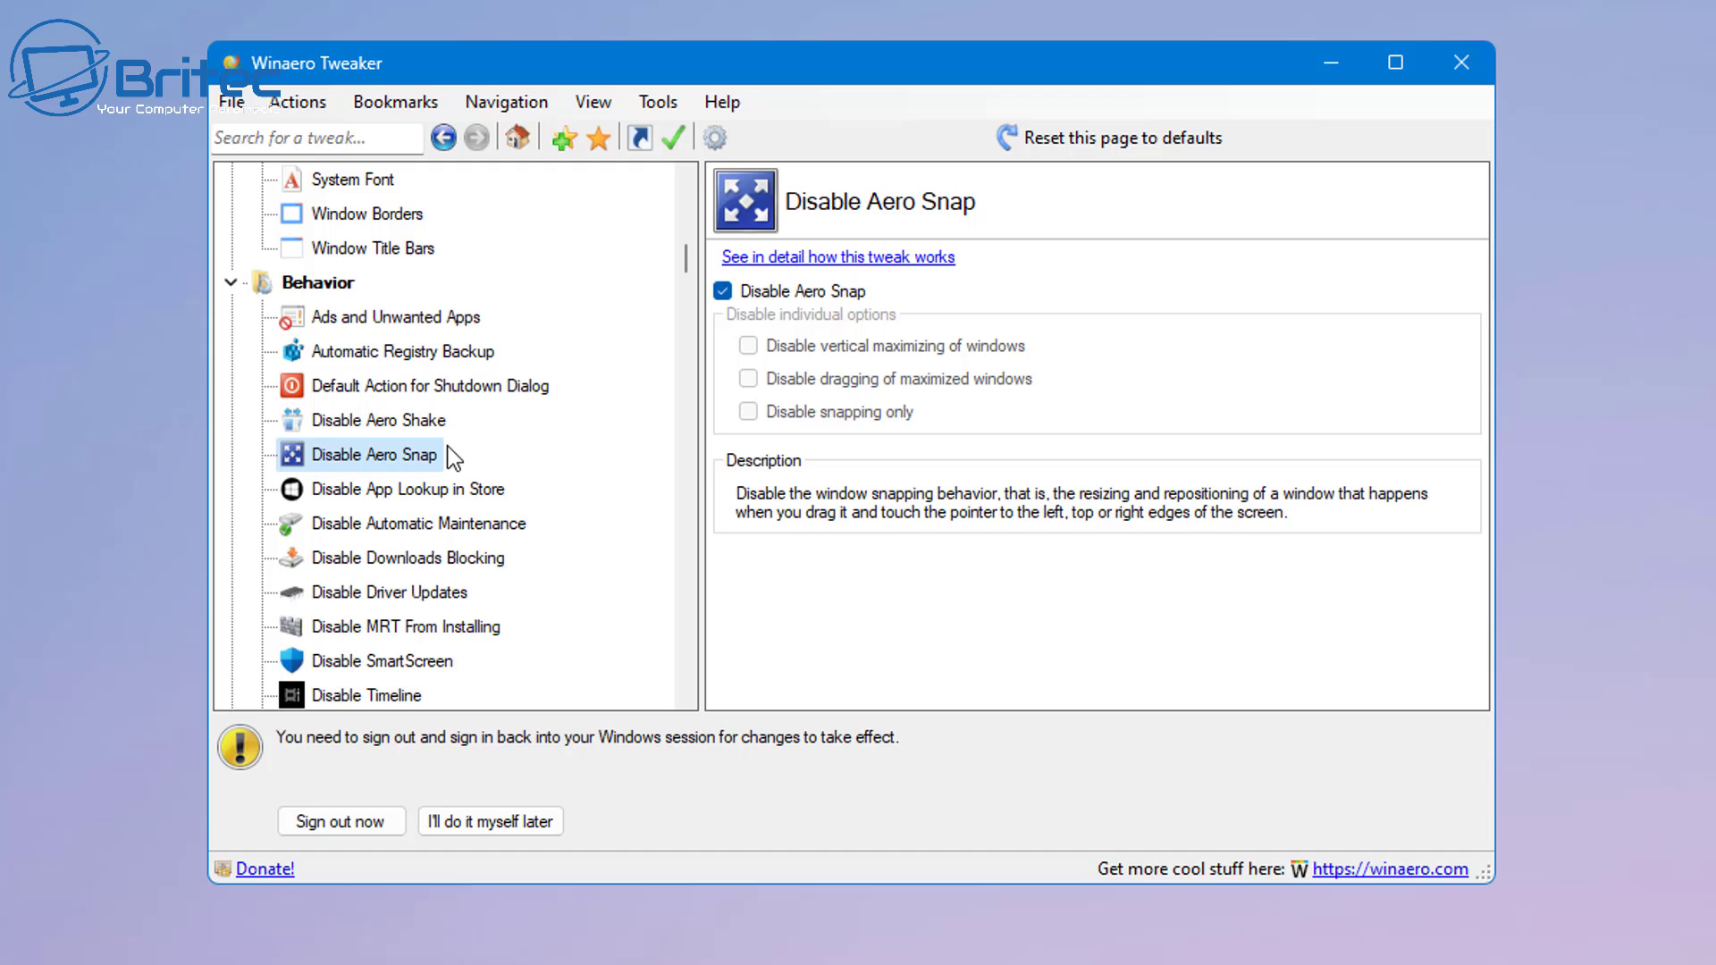
{"action": "left_click", "coordinate": [386, 427]}
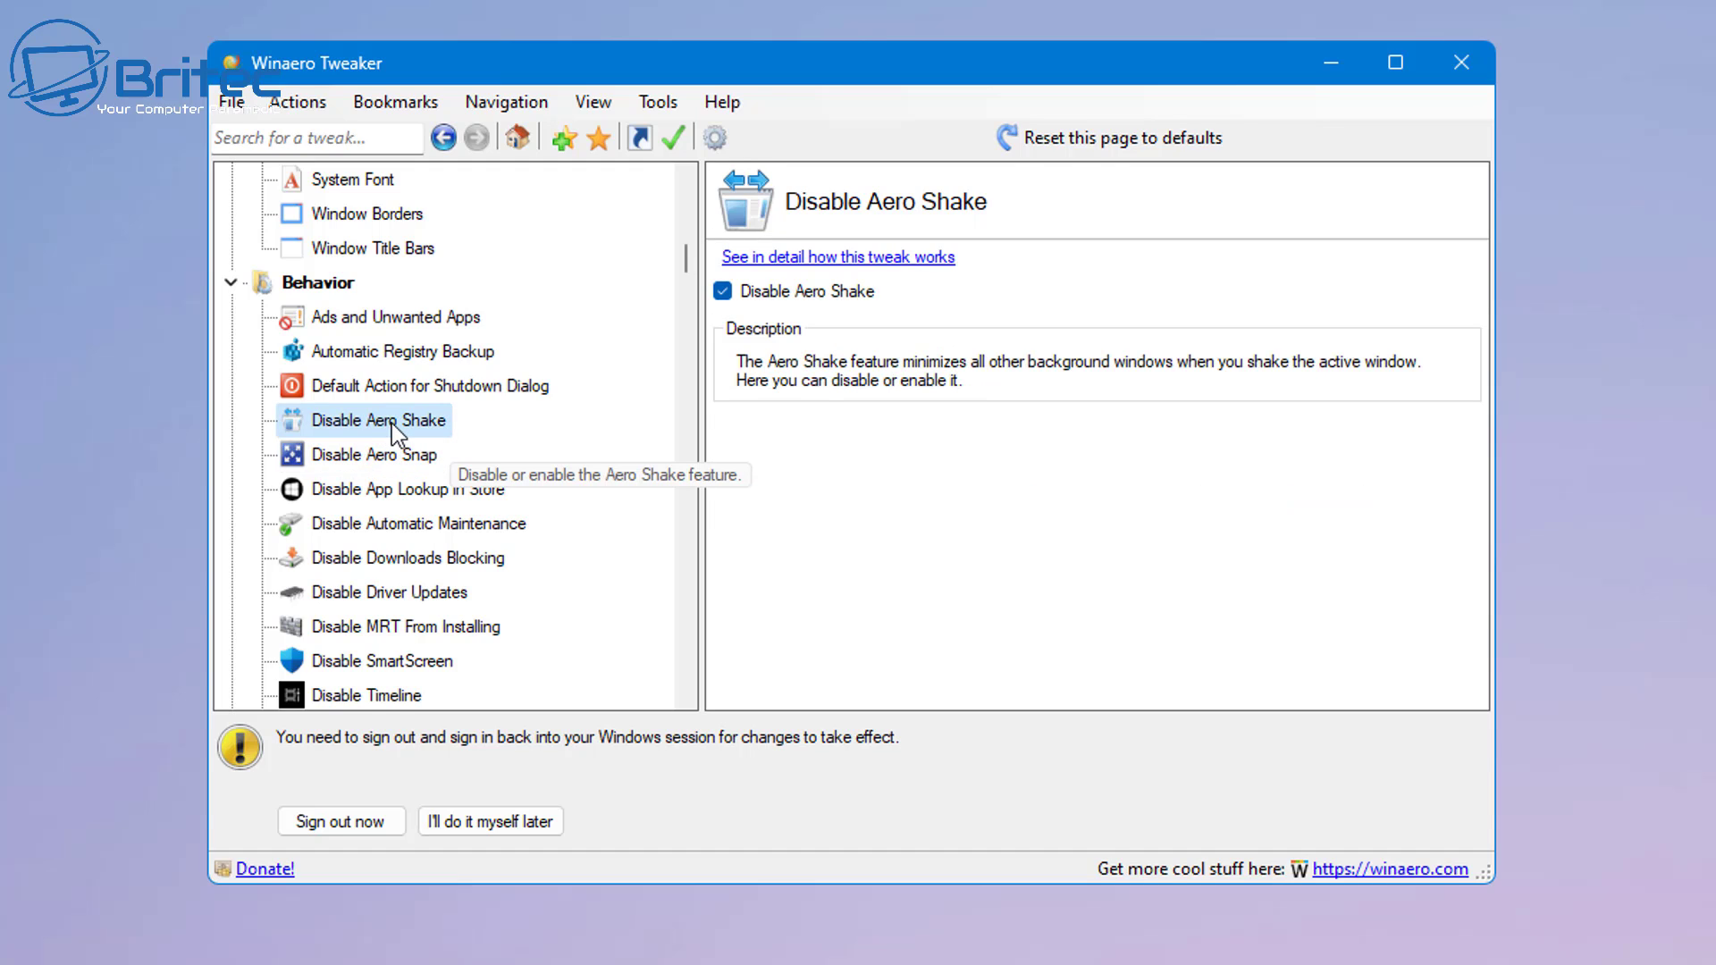
{"action": "left_click", "coordinate": [409, 456]}
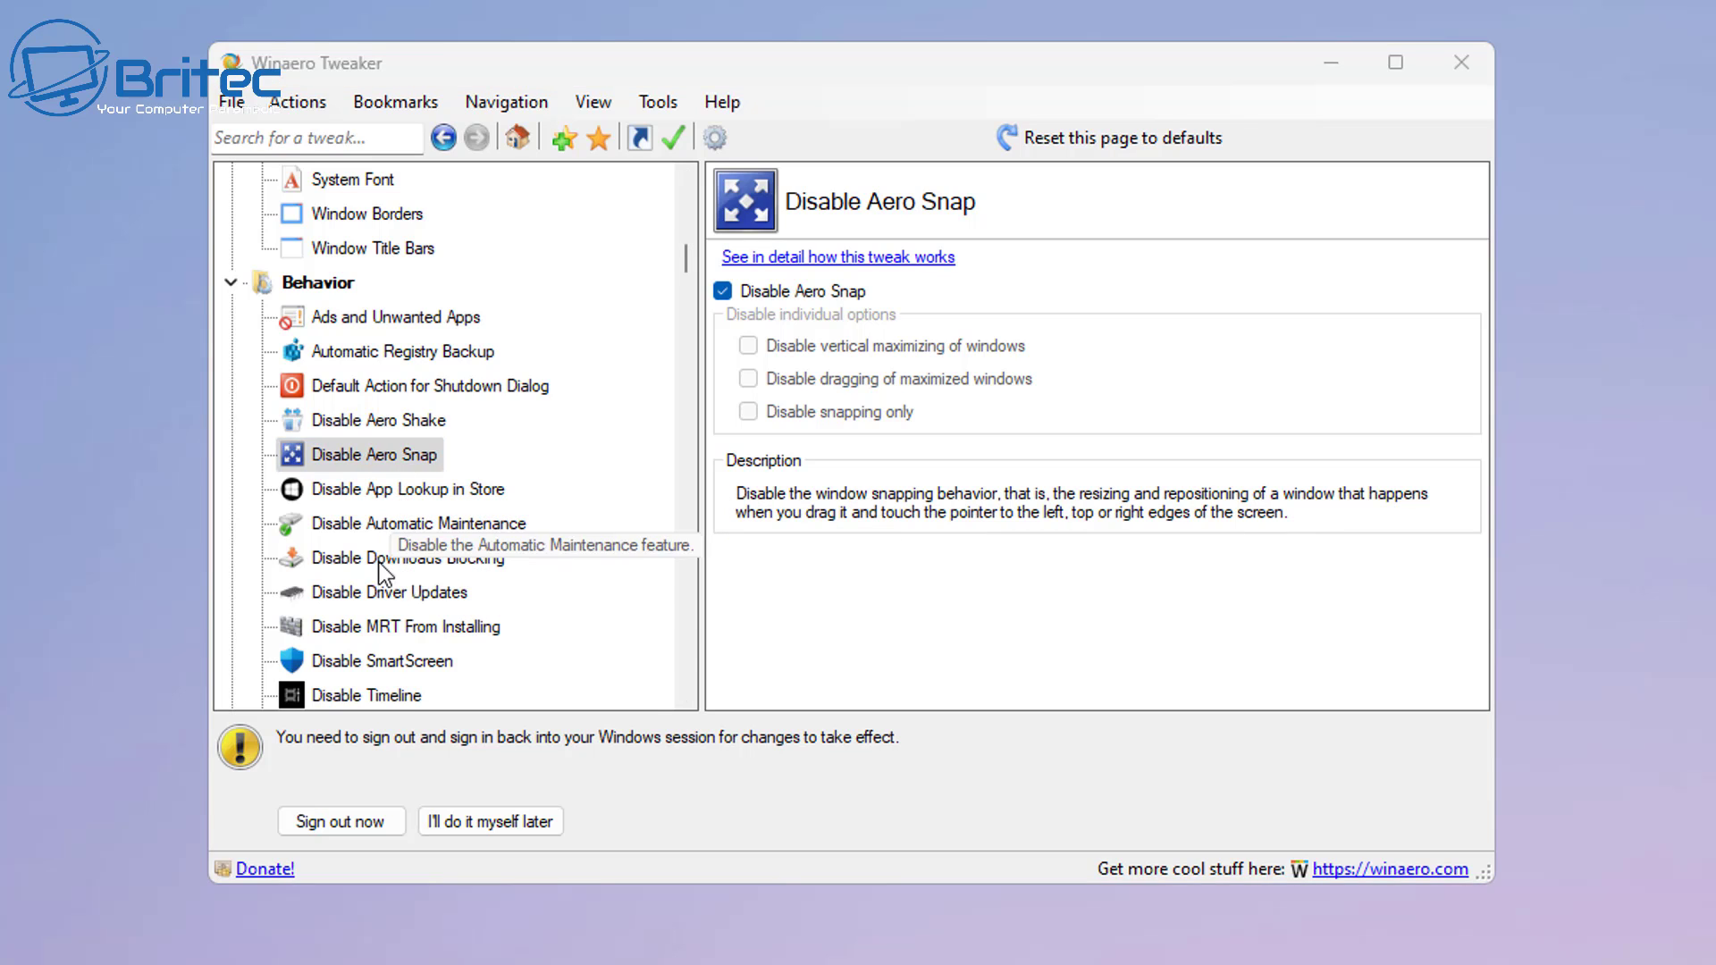
Step: View Disable Downloads Blocking and Disable Driver Updates, ending on the Disable SmartScreen page
{"action": "left_click", "coordinate": [403, 562]}
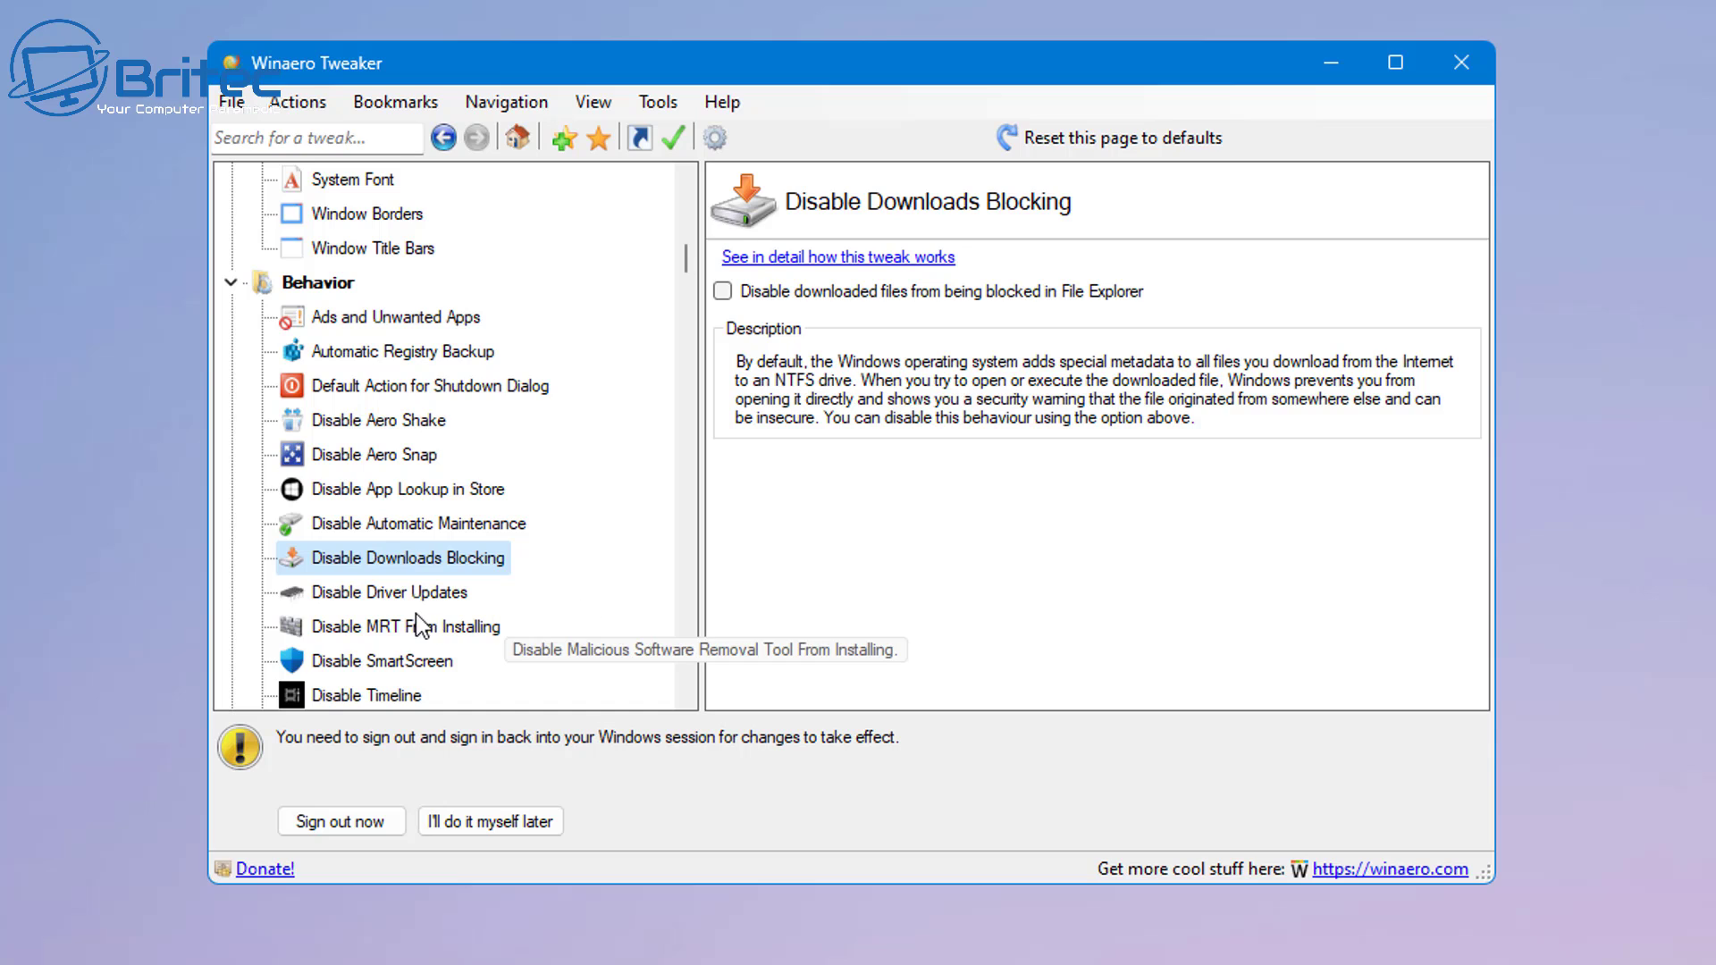
{"action": "left_click", "coordinate": [404, 593]}
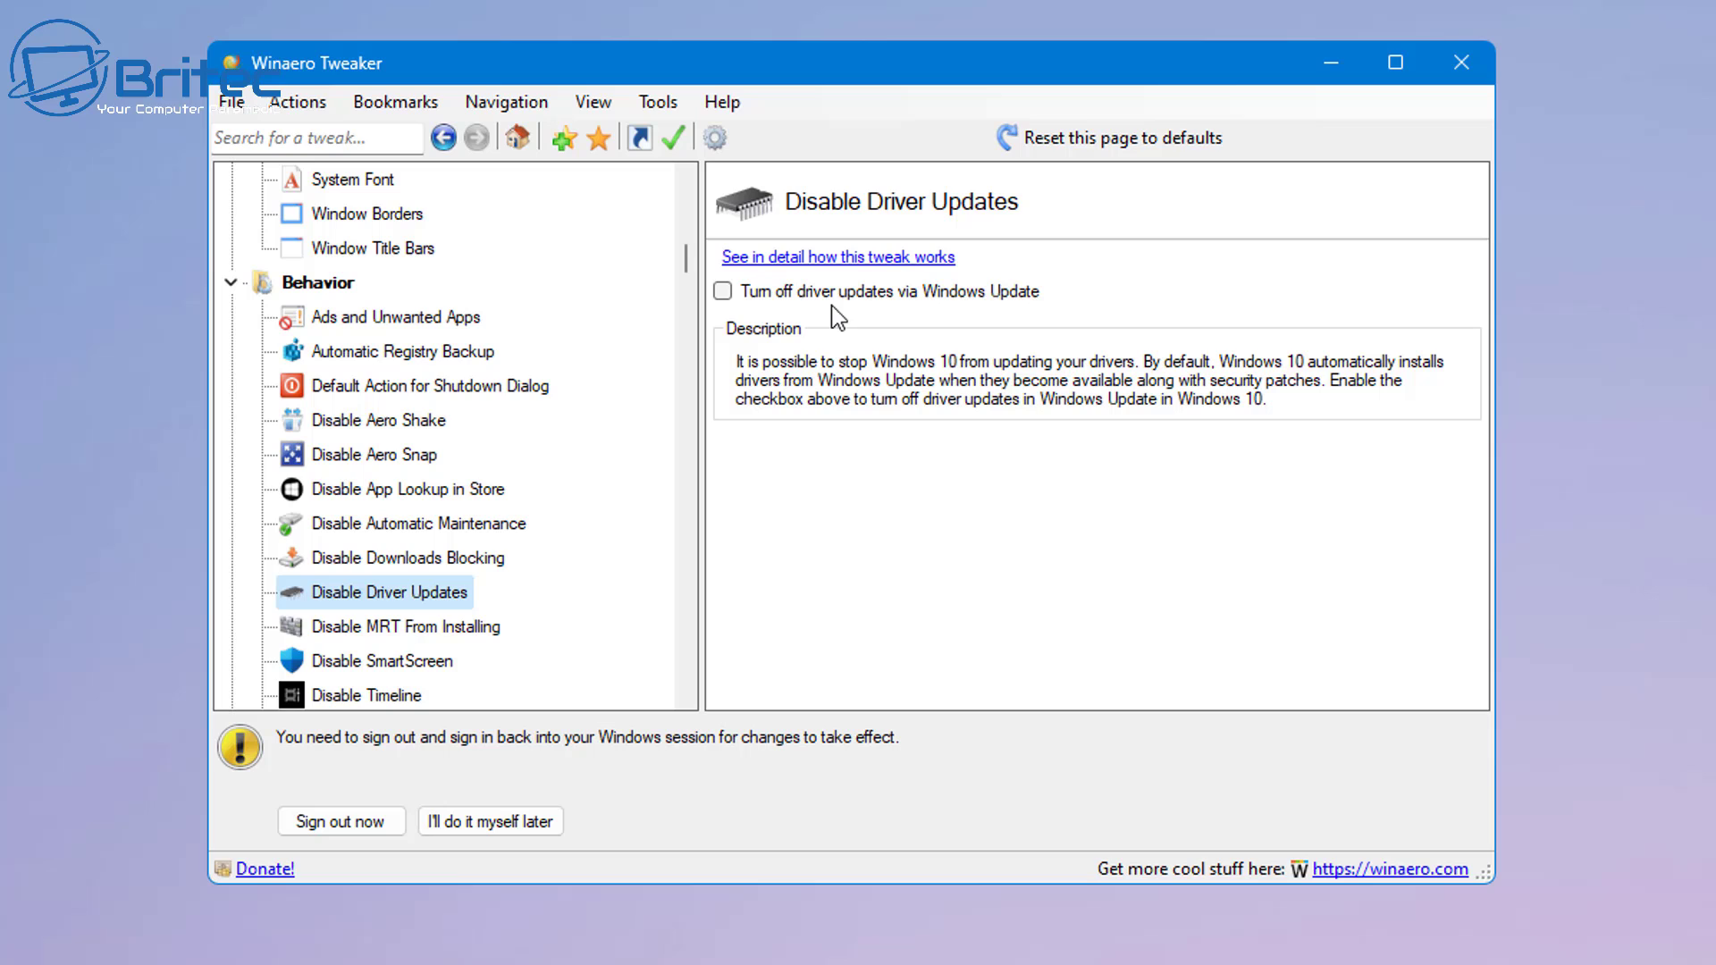
{"action": "left_click", "coordinate": [387, 660]}
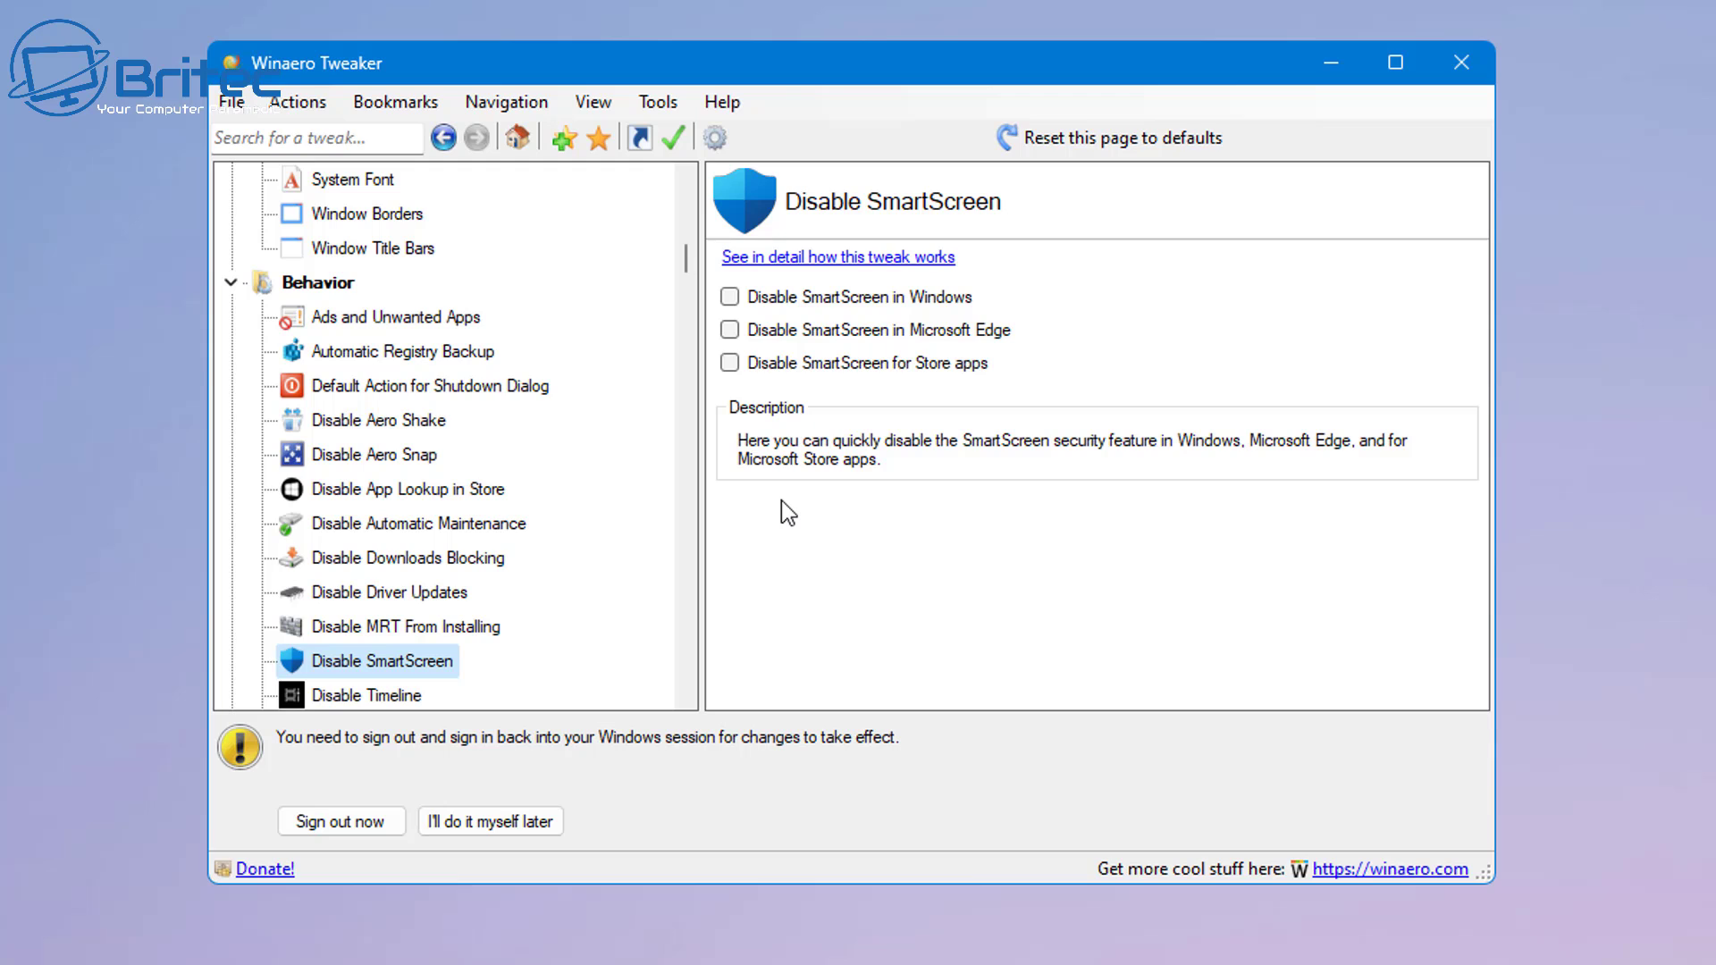
Step: Browse Disable Windows Update, Crash on Ctrl+Scroll Lock and Emoji Picker, ending on Error Reporting
{"action": "scroll", "coordinate": [561, 637], "scroll_direction": "down", "scroll_amount": 2}
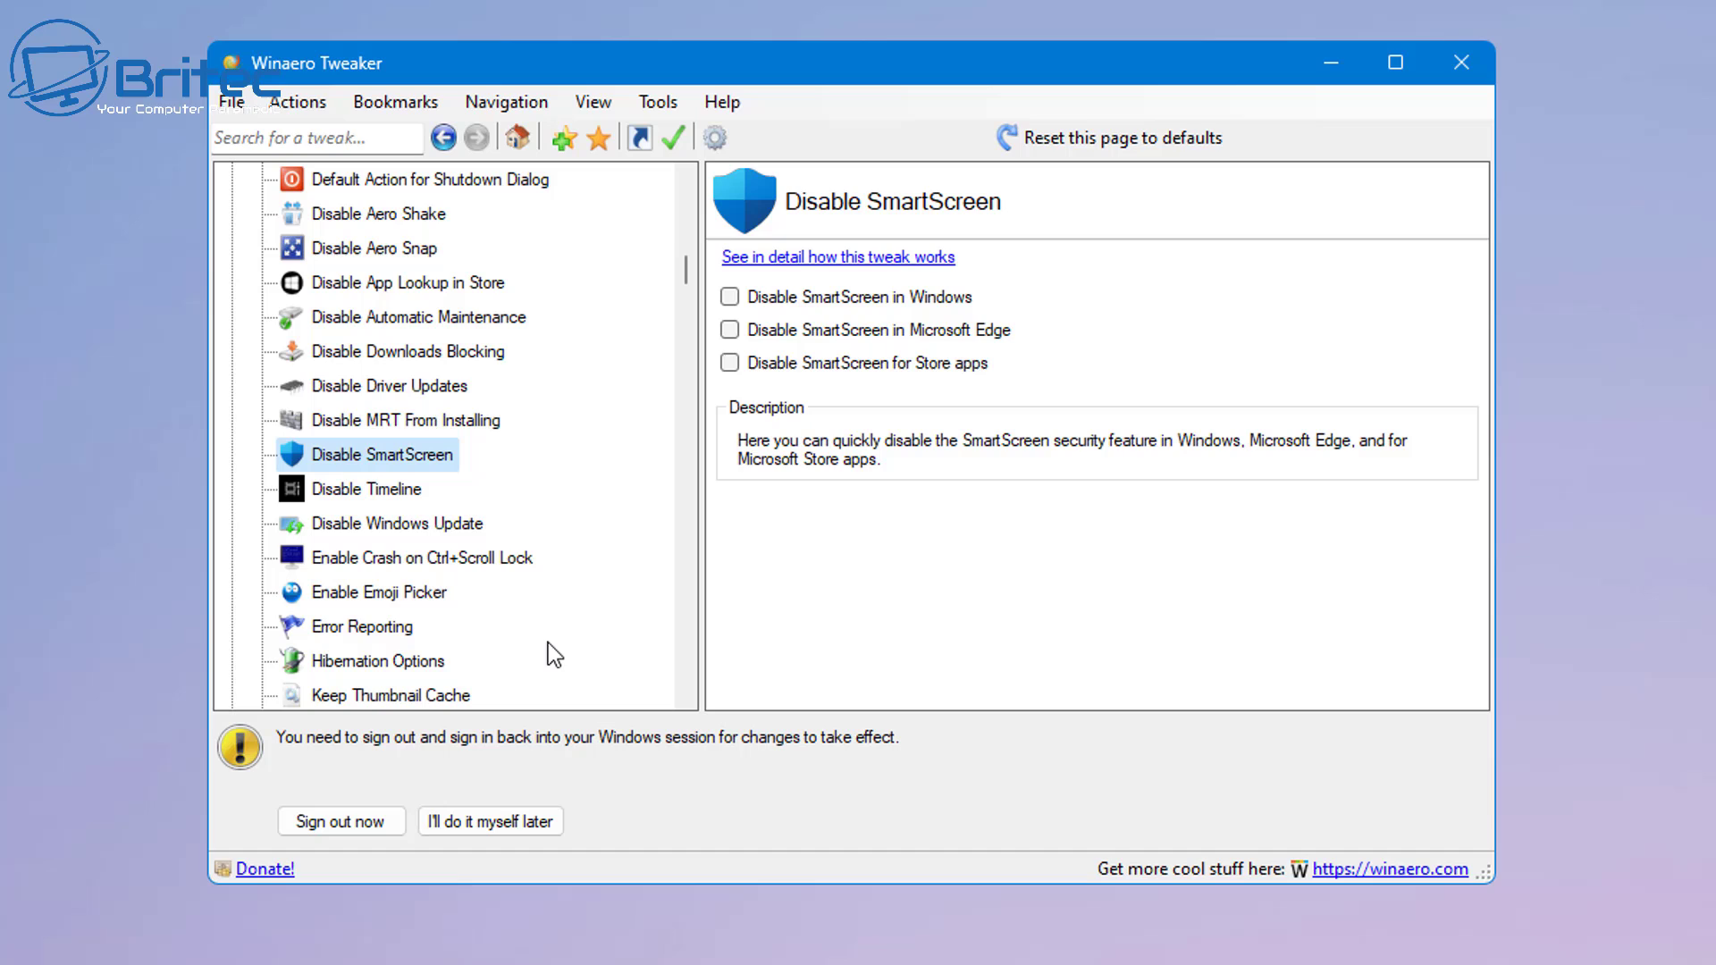
{"action": "left_click", "coordinate": [386, 524]}
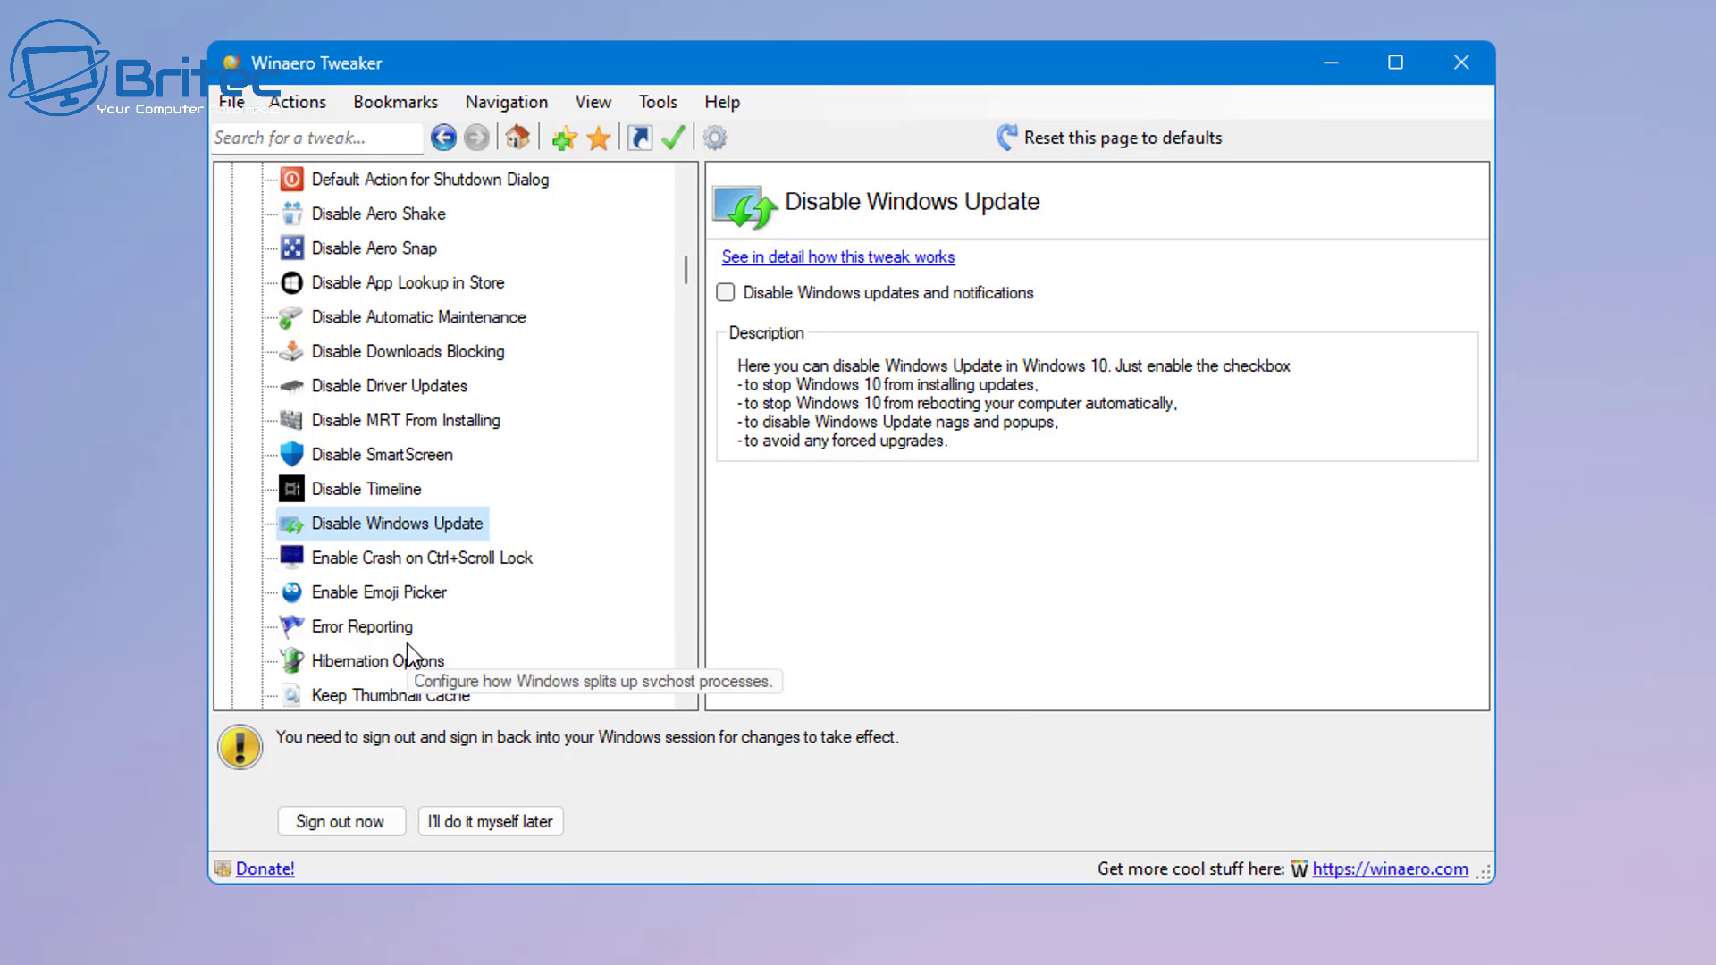
{"action": "left_click", "coordinate": [417, 561]}
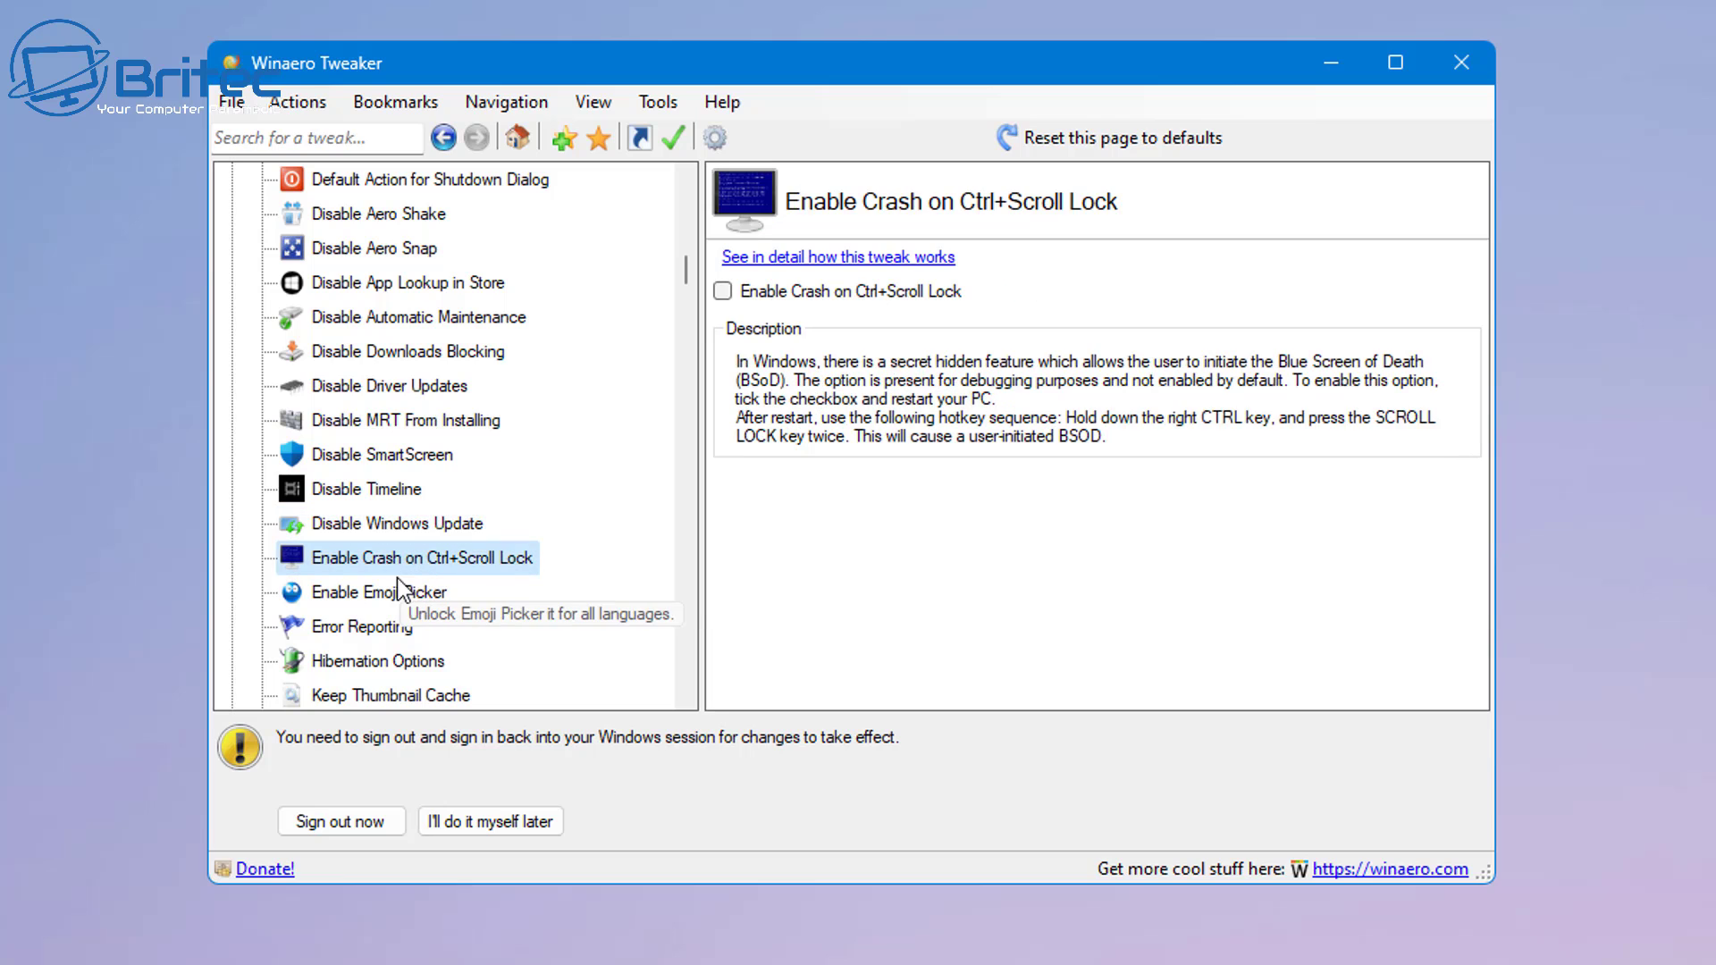
{"action": "left_click", "coordinate": [377, 593]}
{"action": "left_click", "coordinate": [372, 622]}
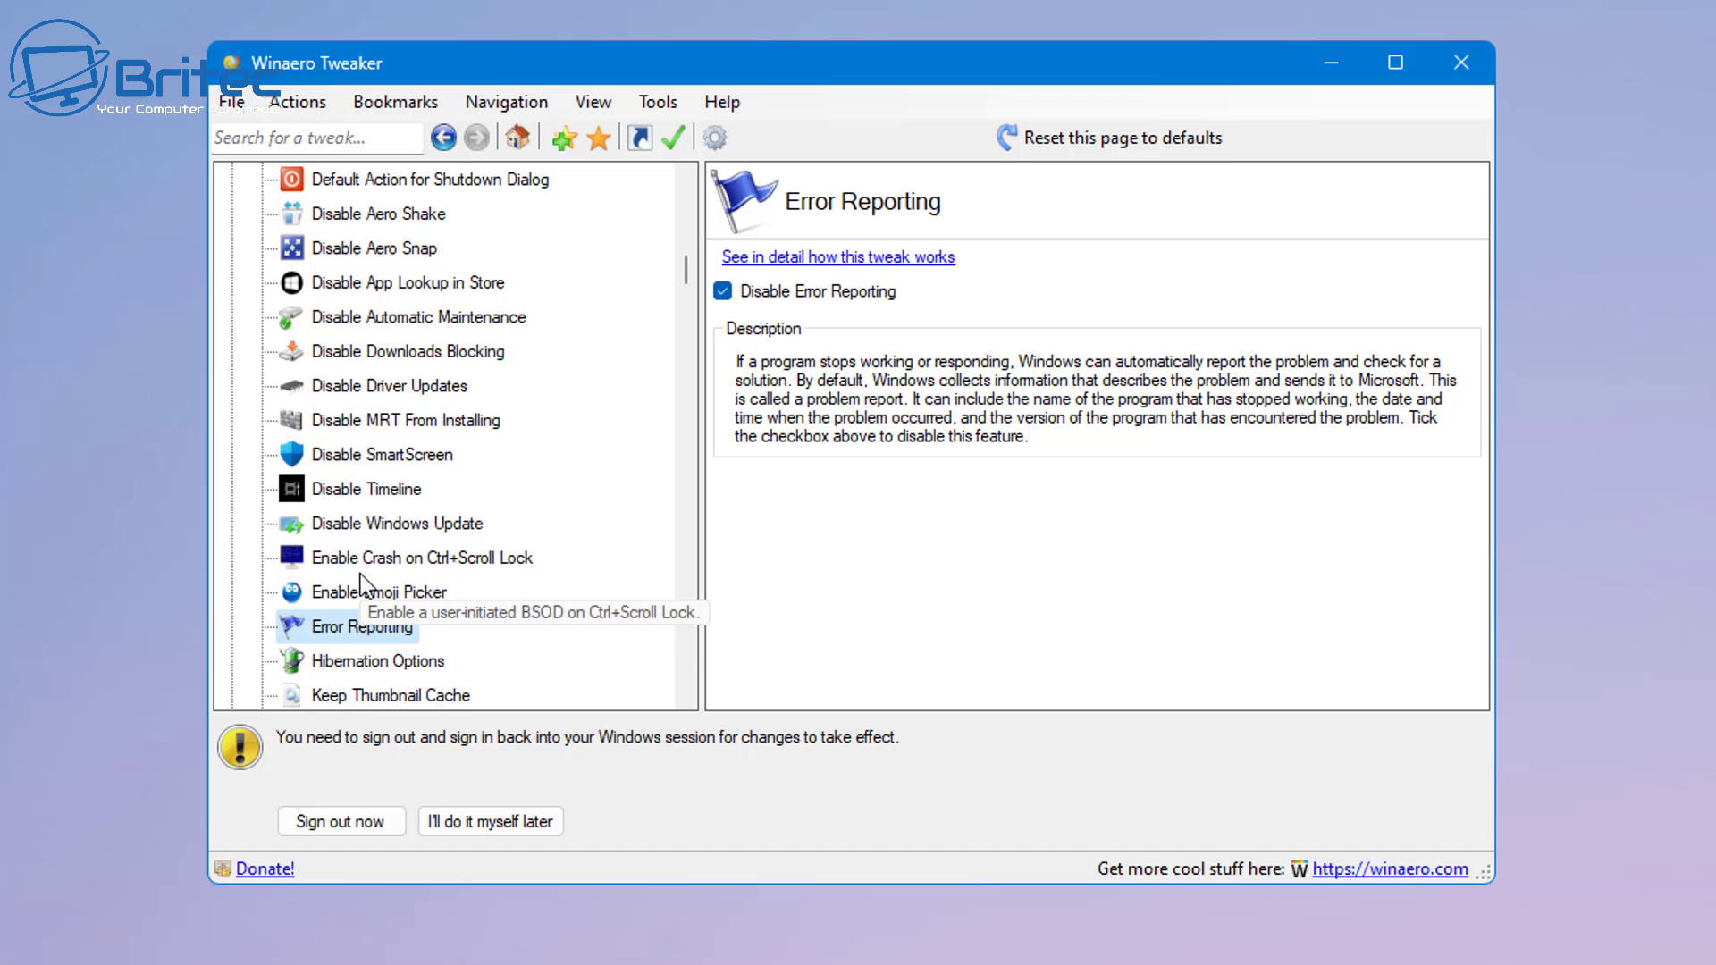
{"action": "left_click", "coordinate": [371, 590]}
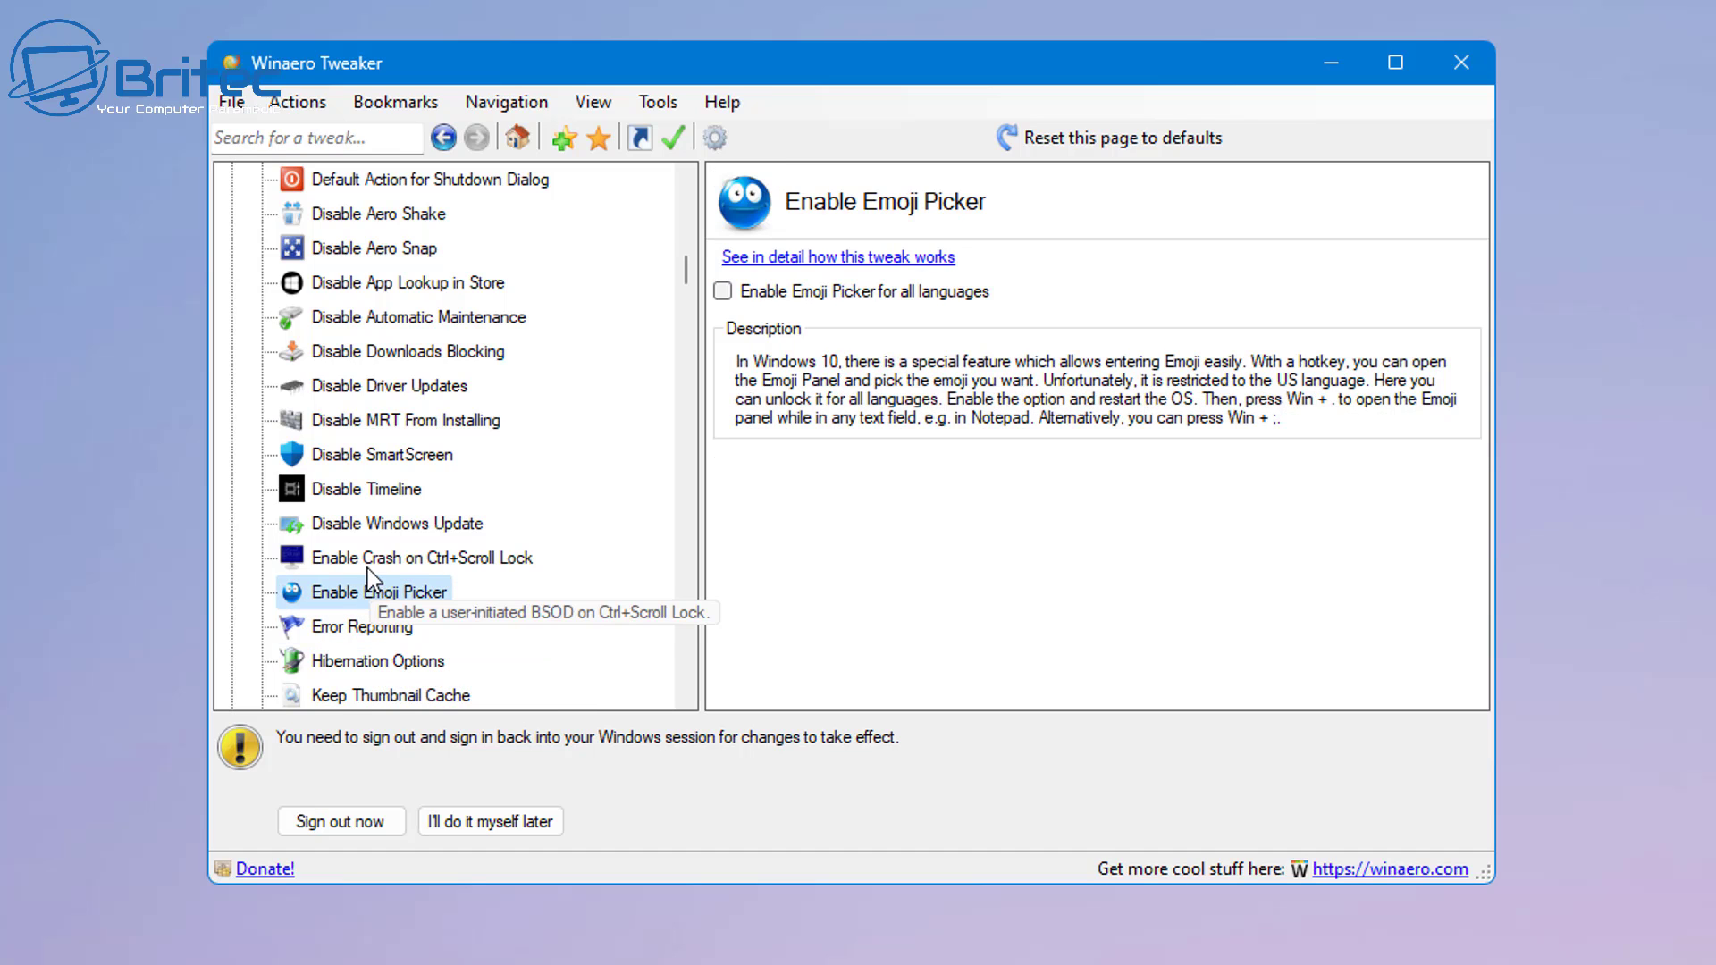
{"action": "left_click", "coordinate": [367, 567]}
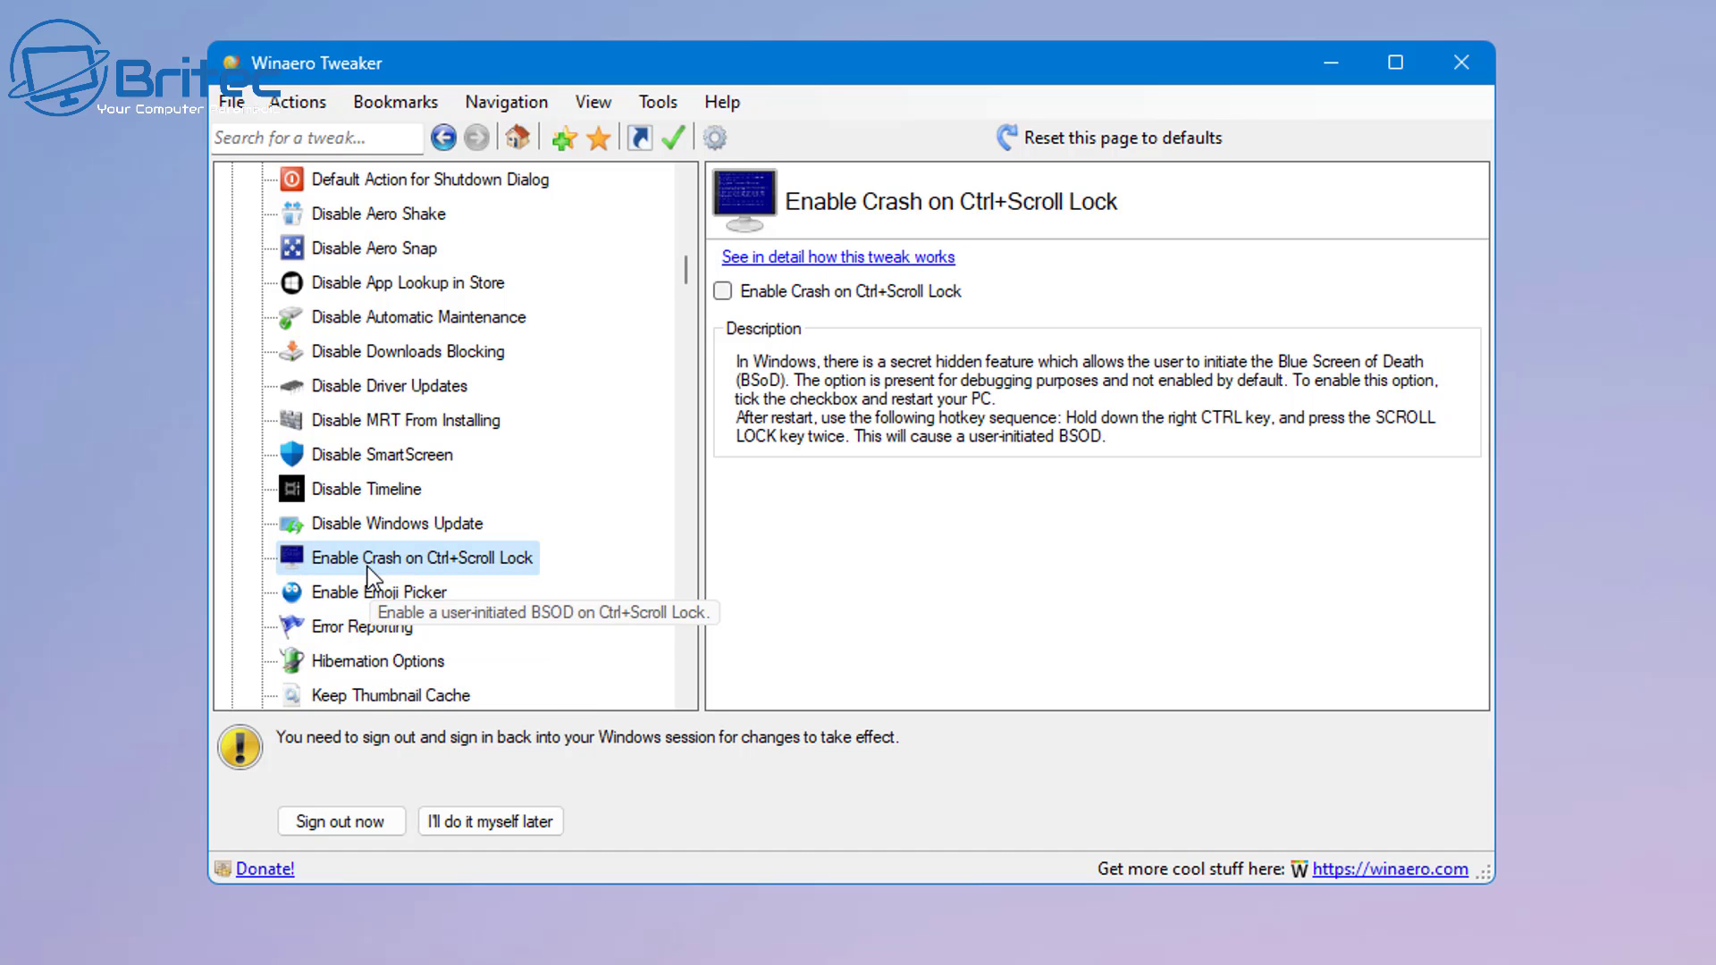
{"action": "left_click", "coordinate": [362, 628]}
{"action": "scroll", "coordinate": [476, 688], "scroll_direction": "down", "scroll_amount": 2}
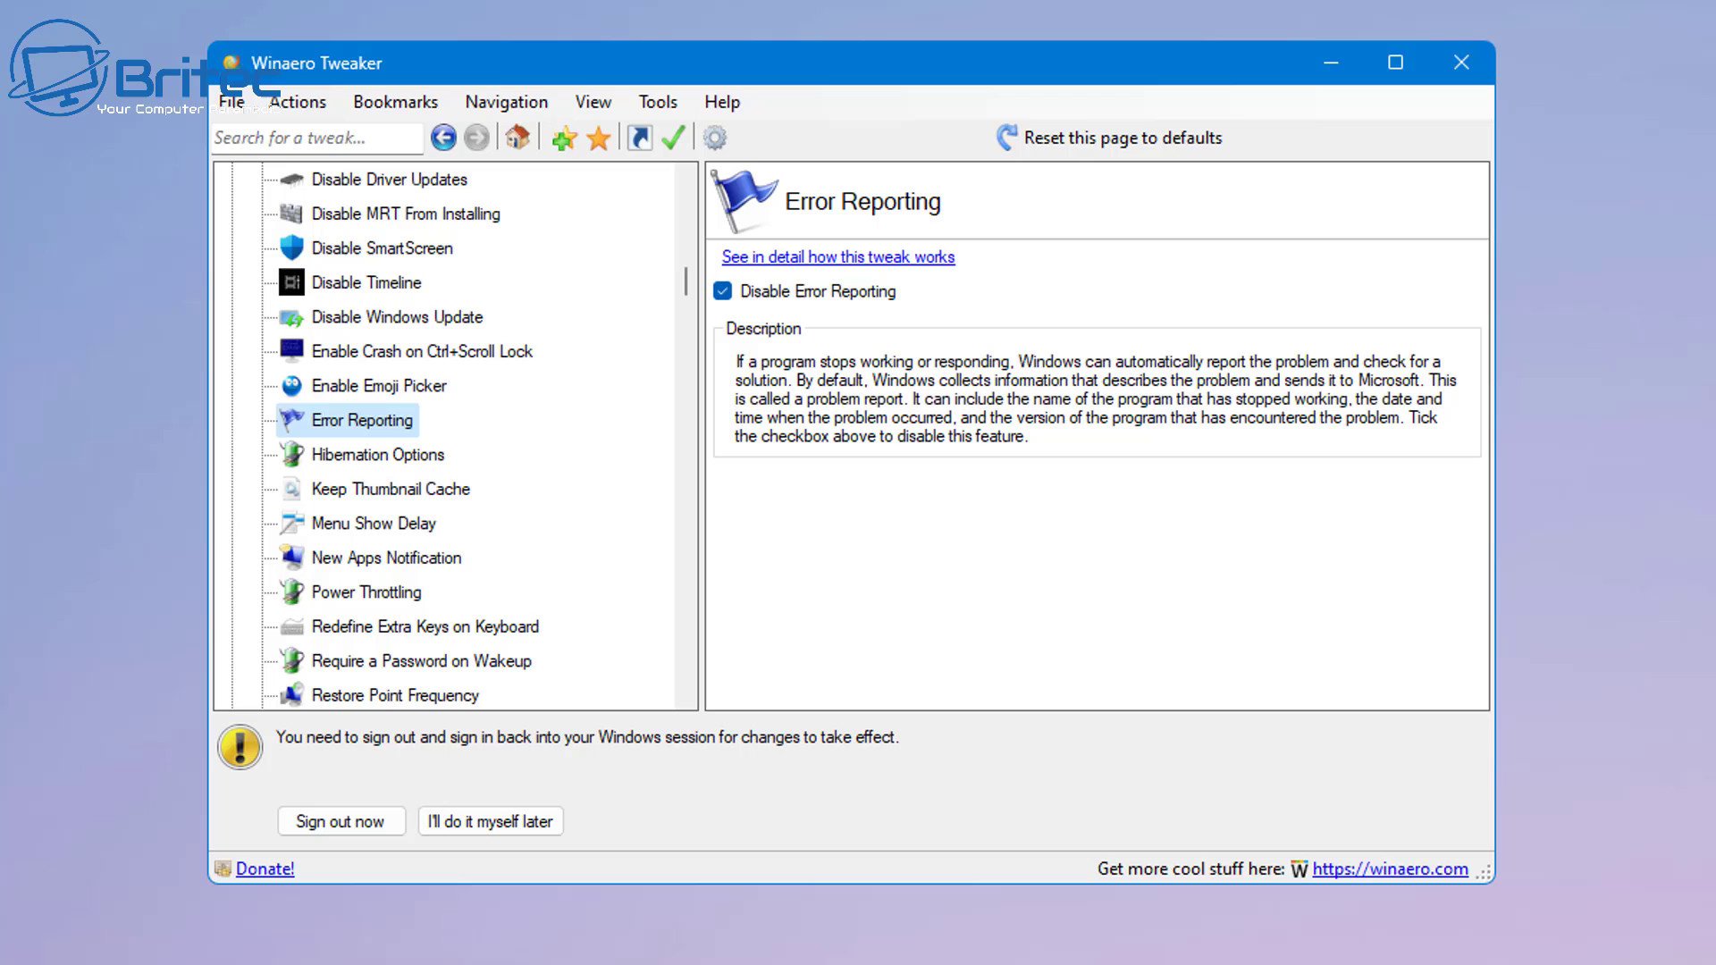
Step: Set Hibernation Options to Disable Hibernation and apply the change
{"action": "left_click", "coordinate": [351, 456]}
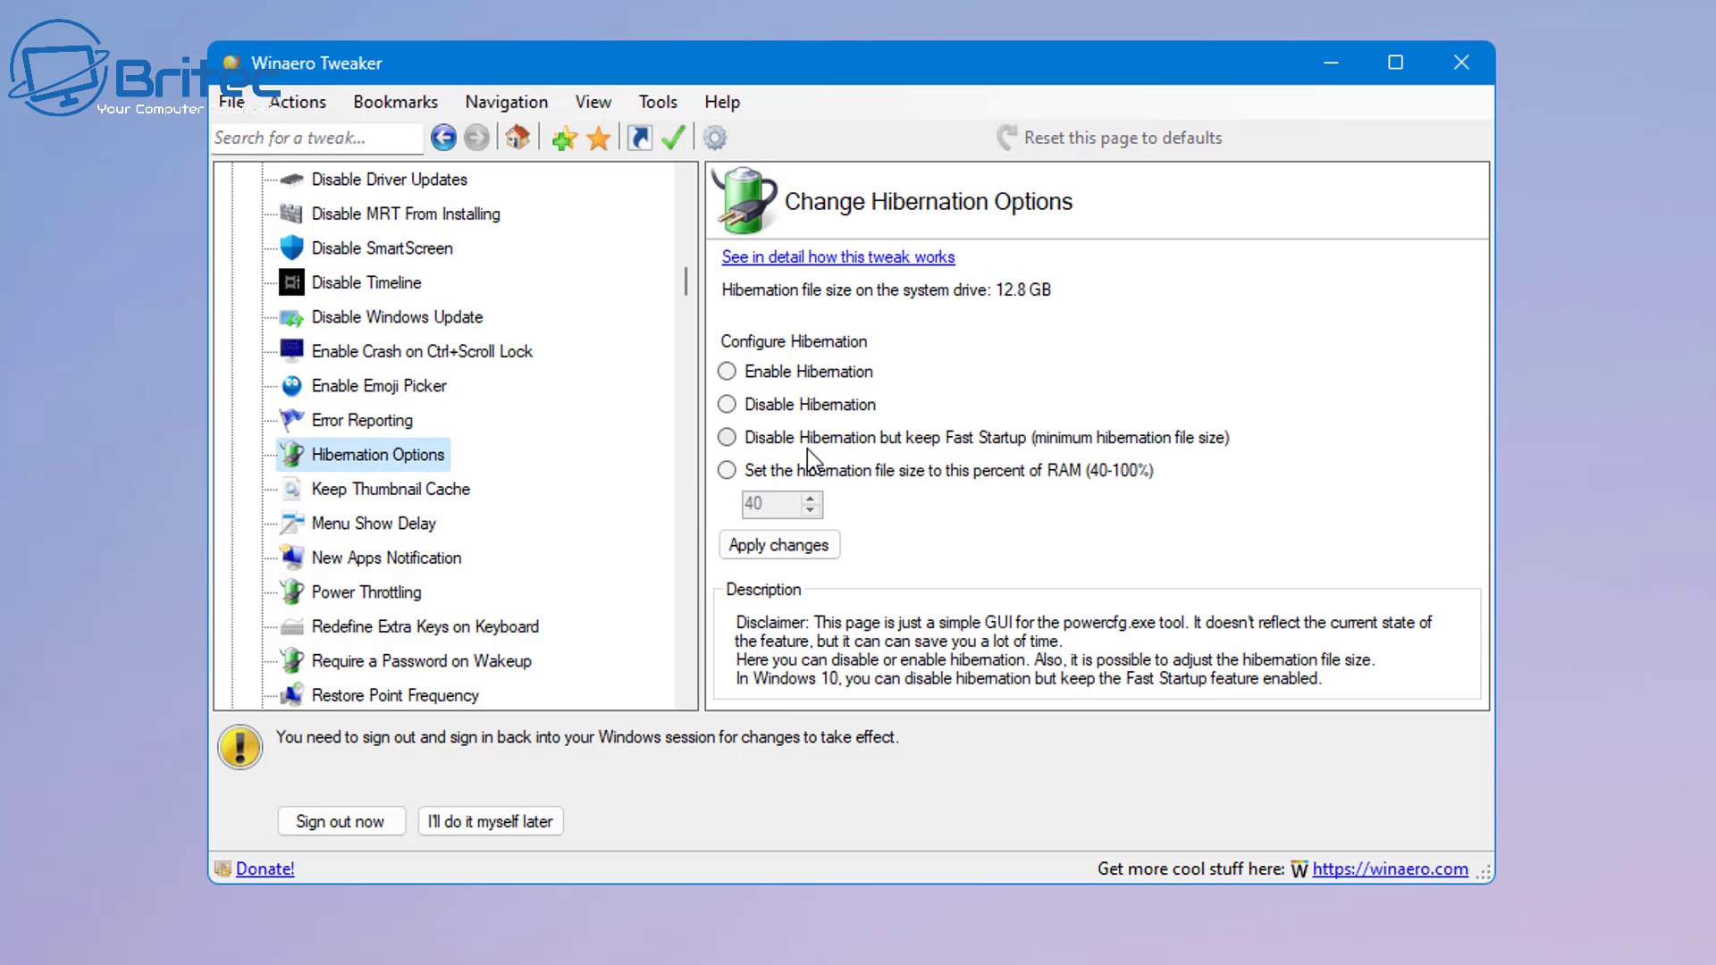
{"action": "left_click", "coordinate": [727, 406]}
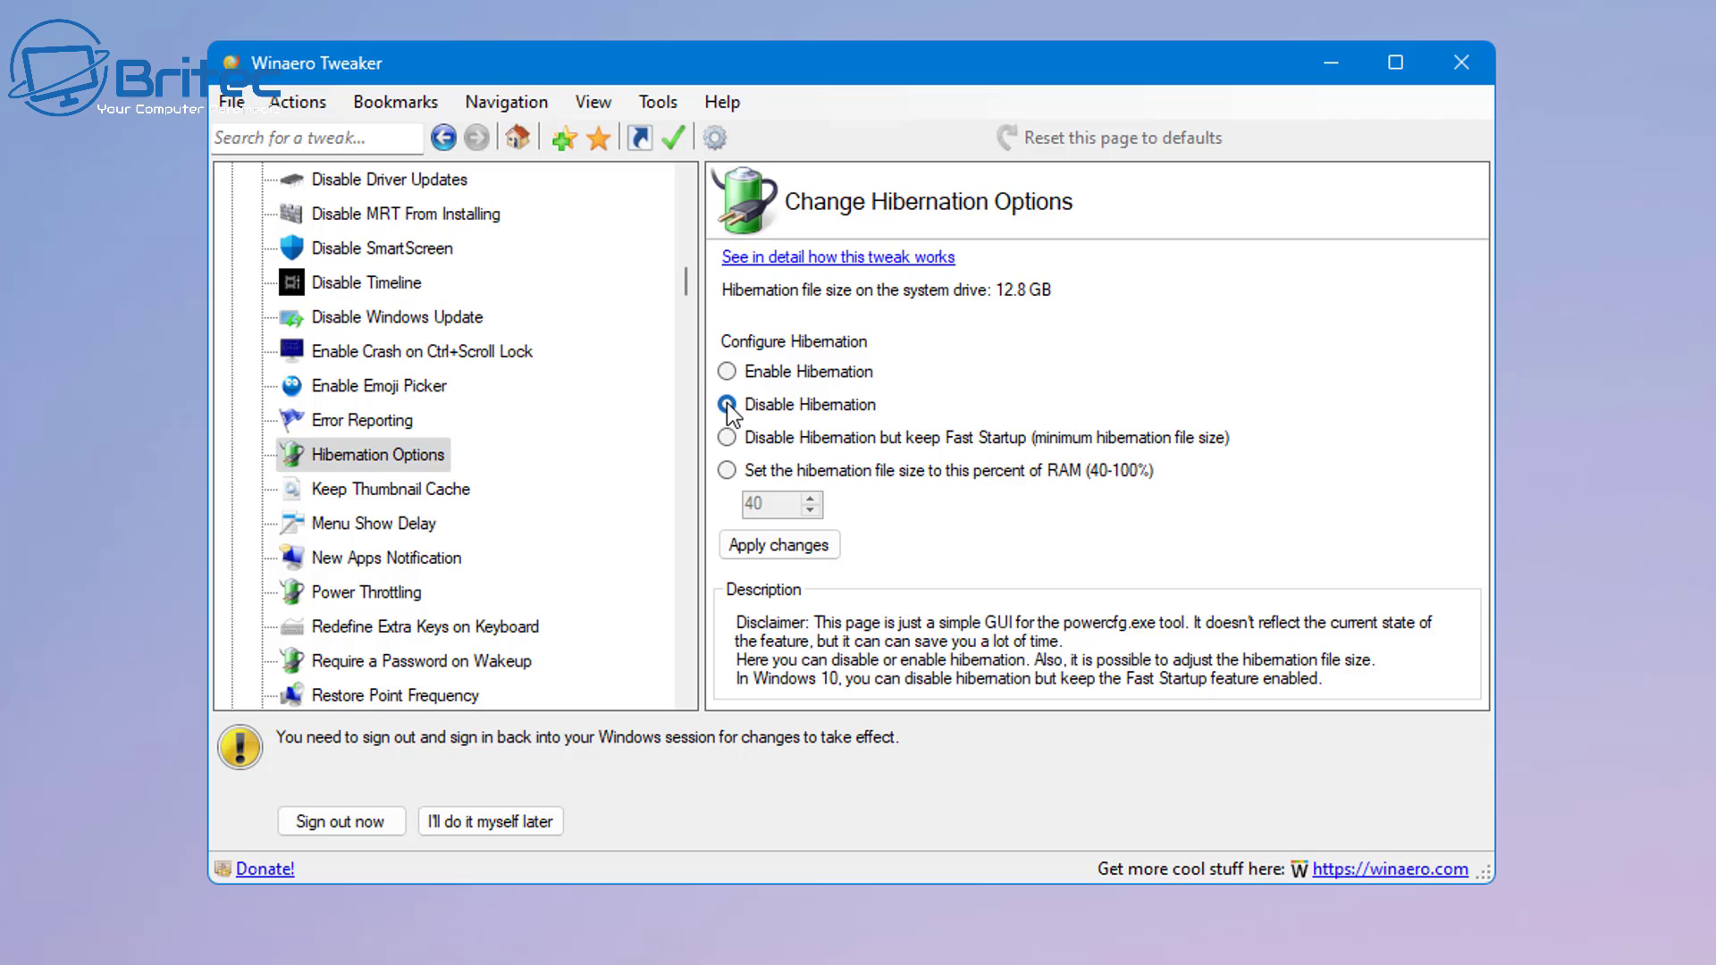
{"action": "left_click", "coordinate": [750, 541]}
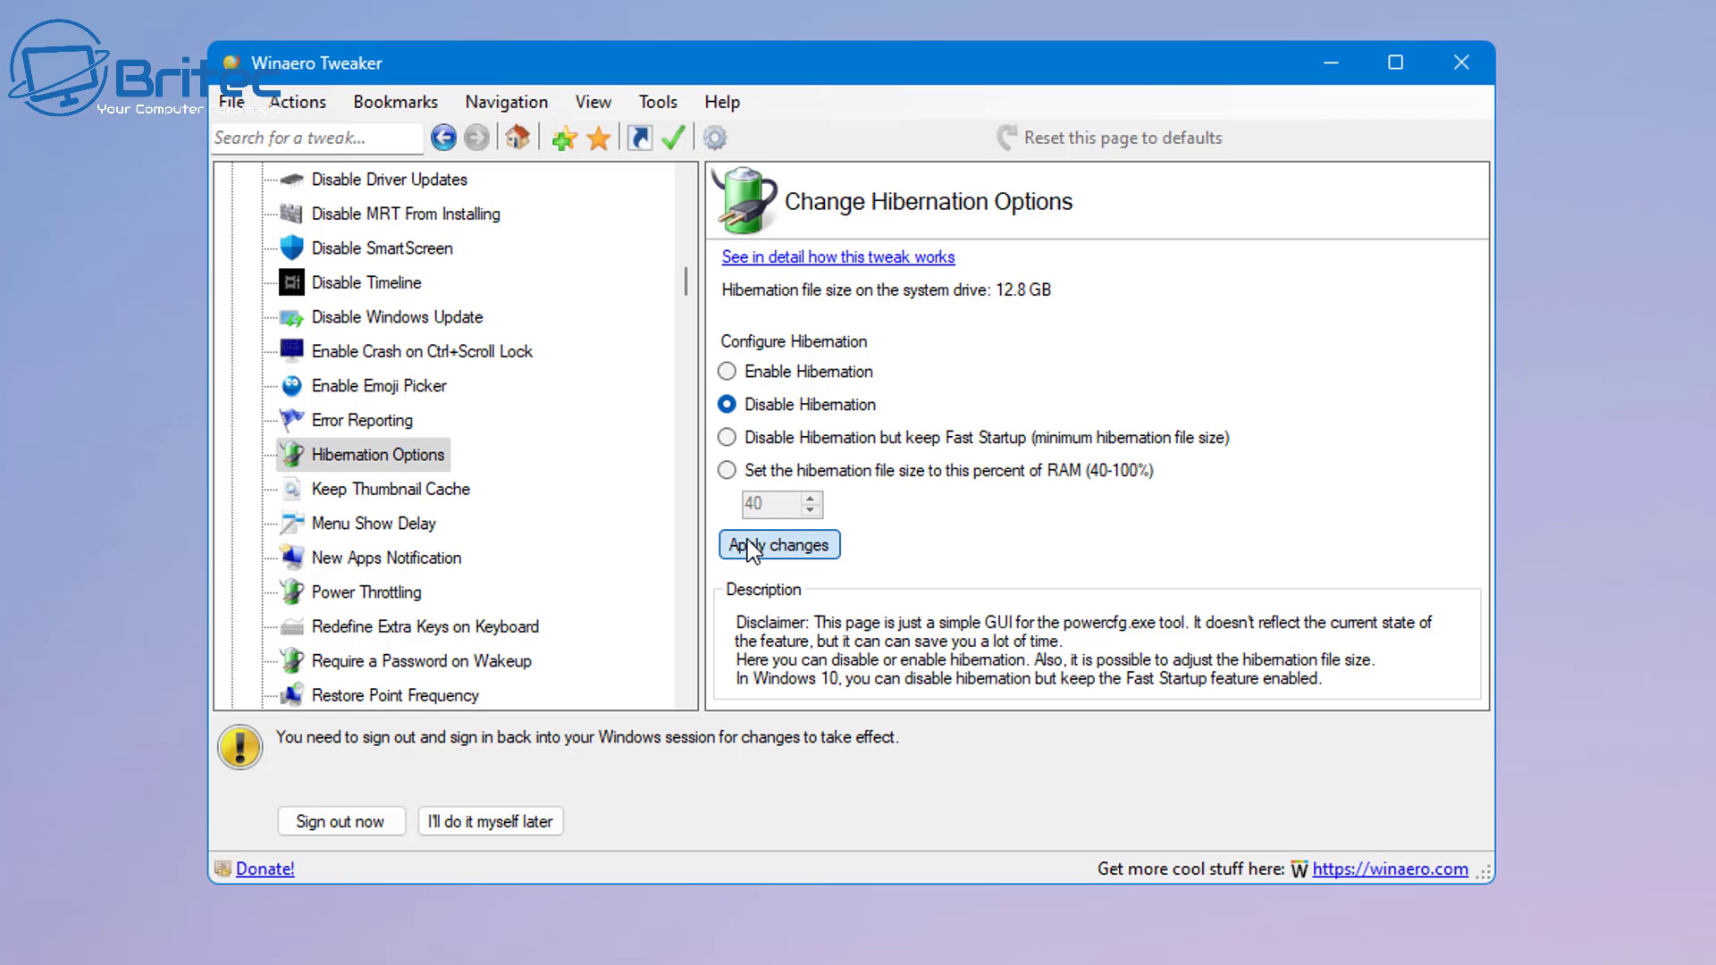
Step: Browse Keep Thumbnail Cache, Menu Show Delay and New Apps Notification, ending on Power Throttling
{"action": "left_click", "coordinate": [404, 488]}
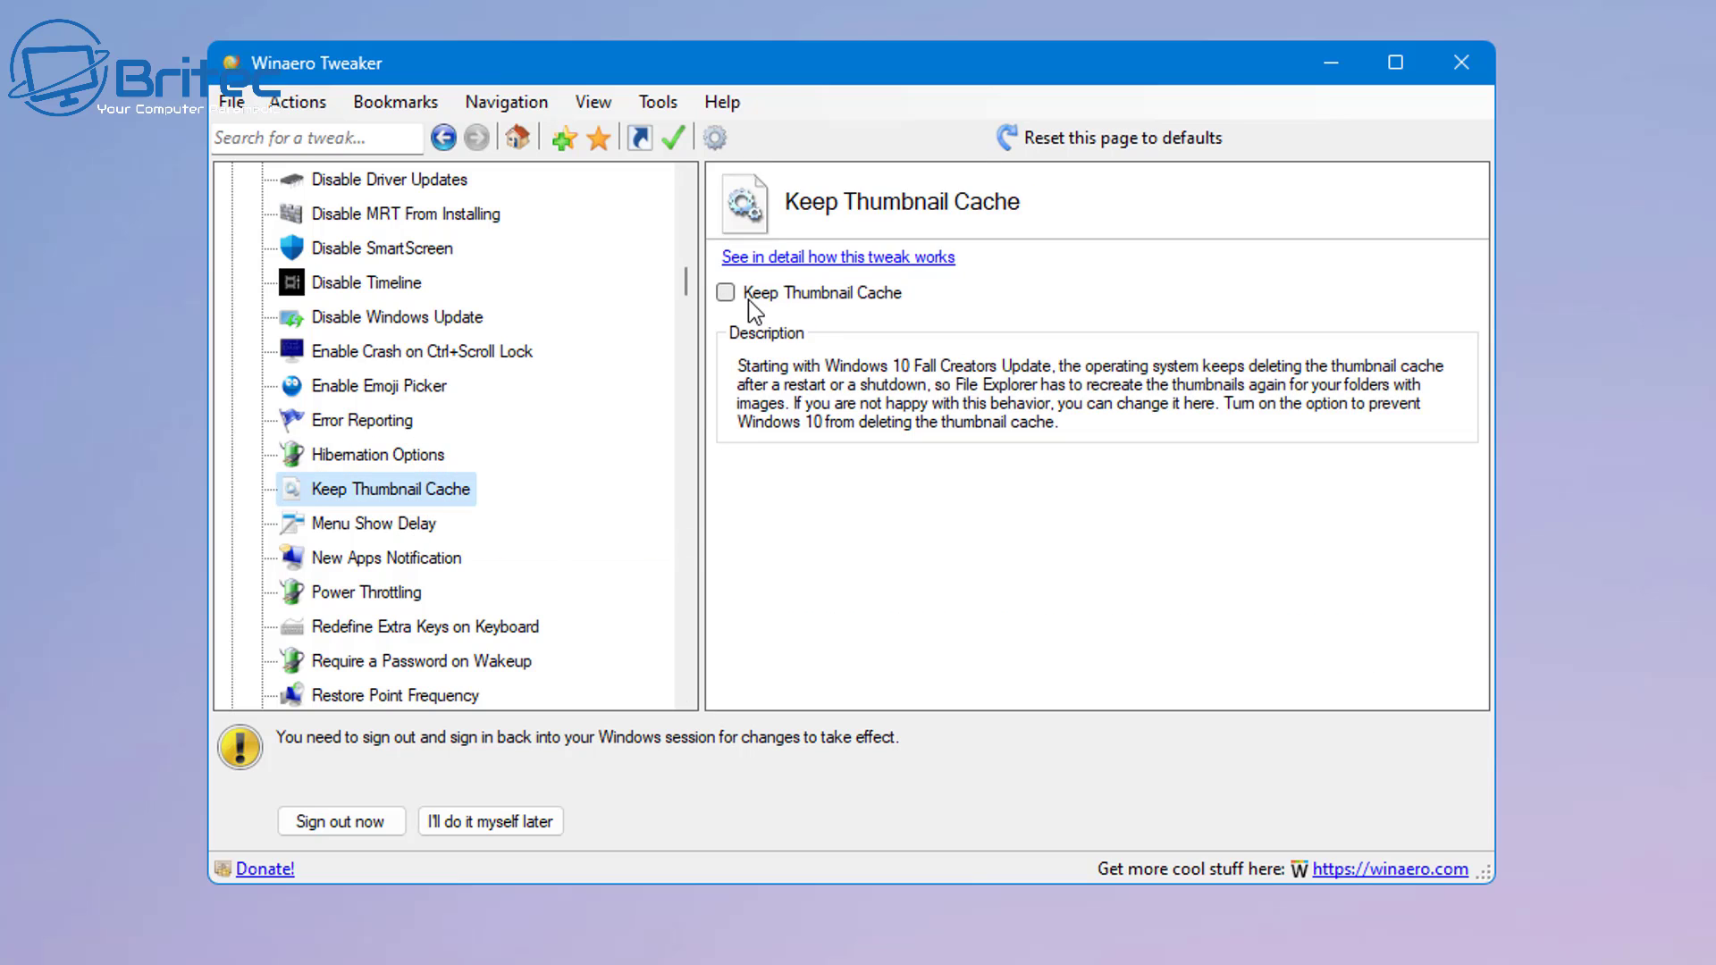
{"action": "left_click", "coordinate": [398, 525]}
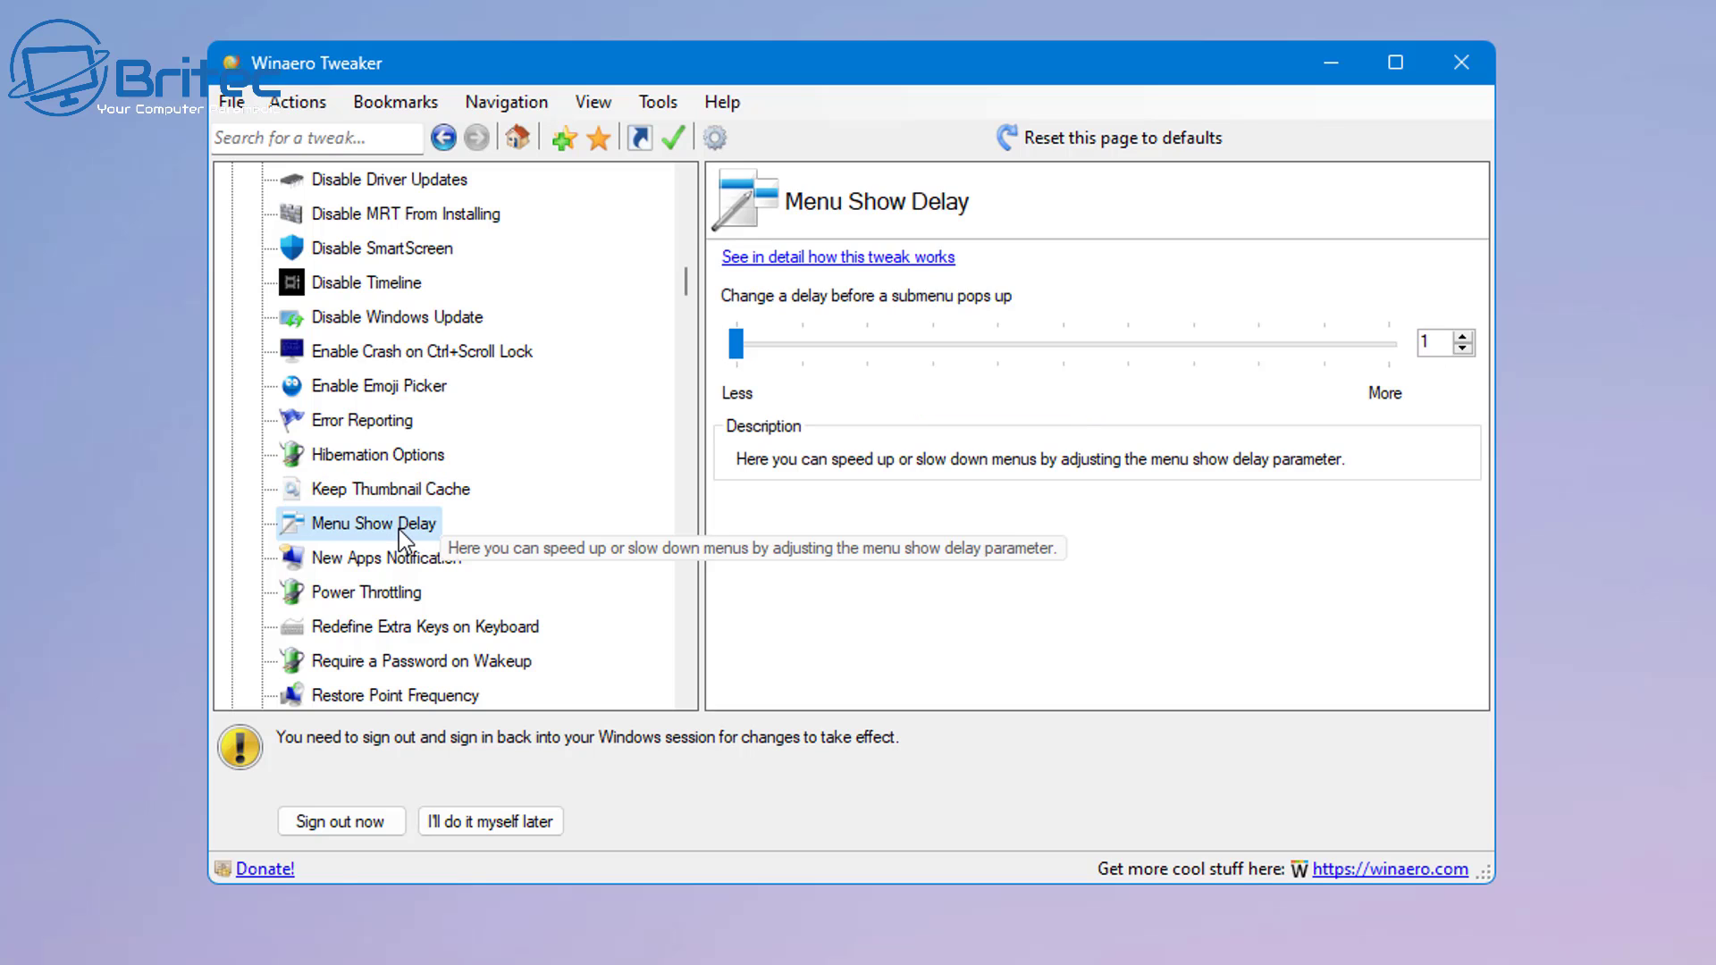
{"action": "left_click", "coordinate": [386, 562]}
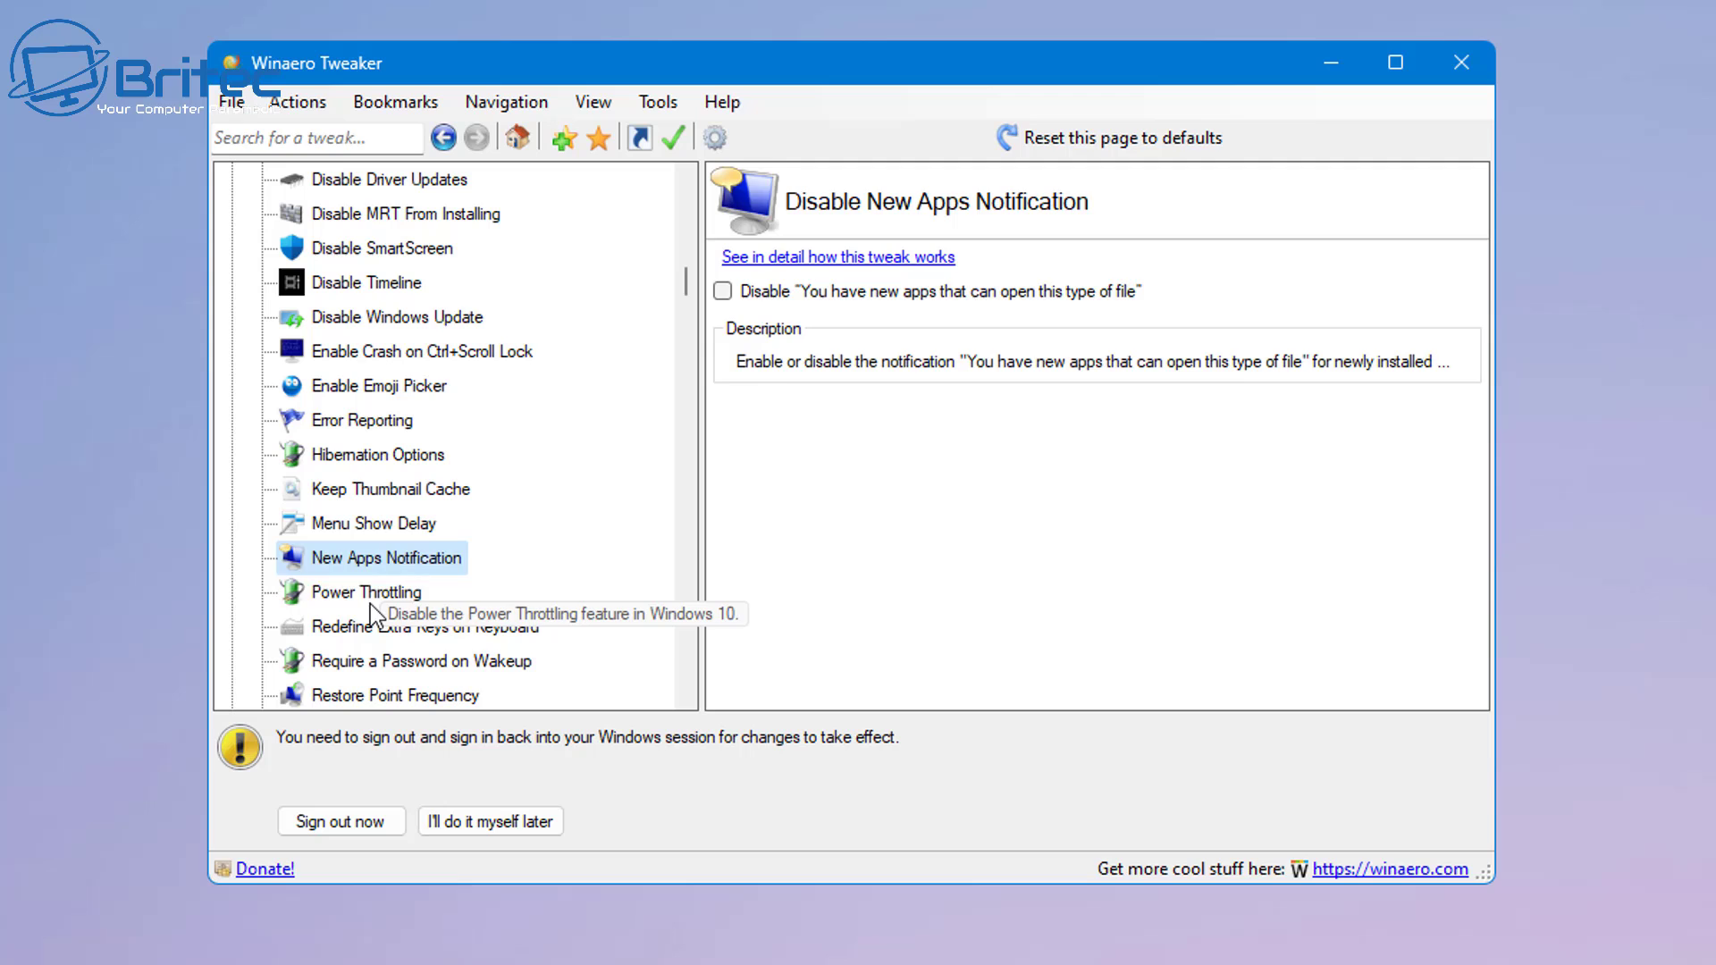
{"action": "left_click", "coordinate": [369, 595]}
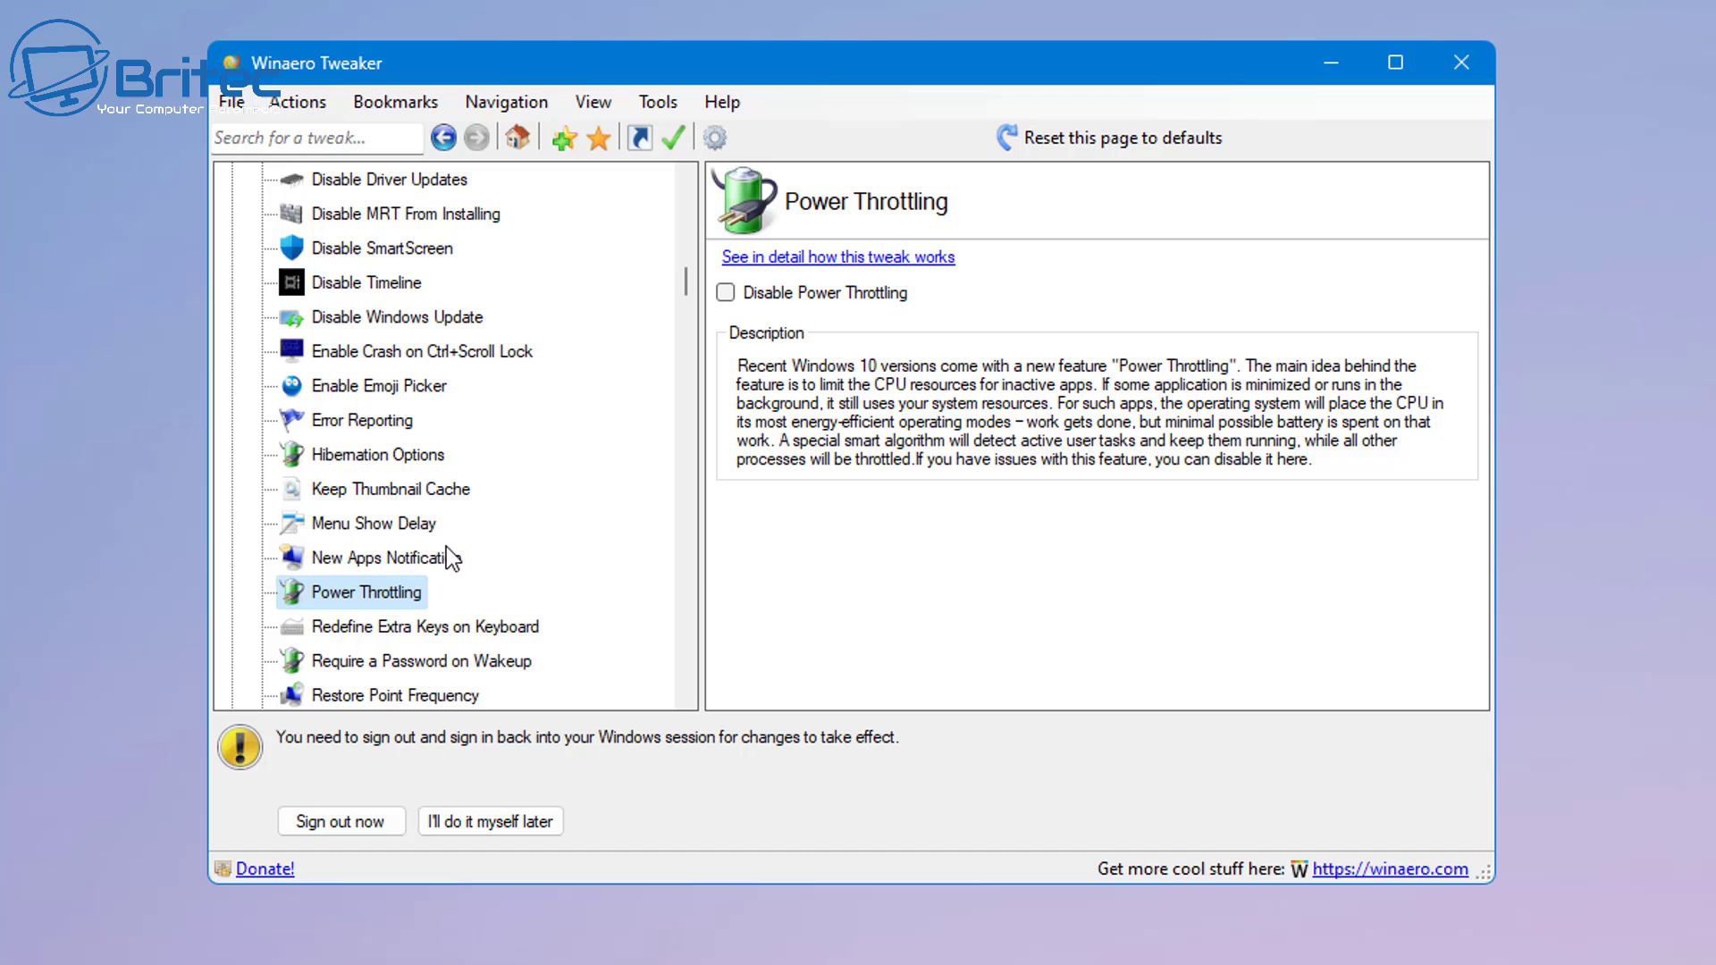
Step: Review Show BSOD and USB Write Protection, then show the Boot and Logon category overview
{"action": "scroll", "coordinate": [464, 693], "scroll_direction": "down", "scroll_amount": 3}
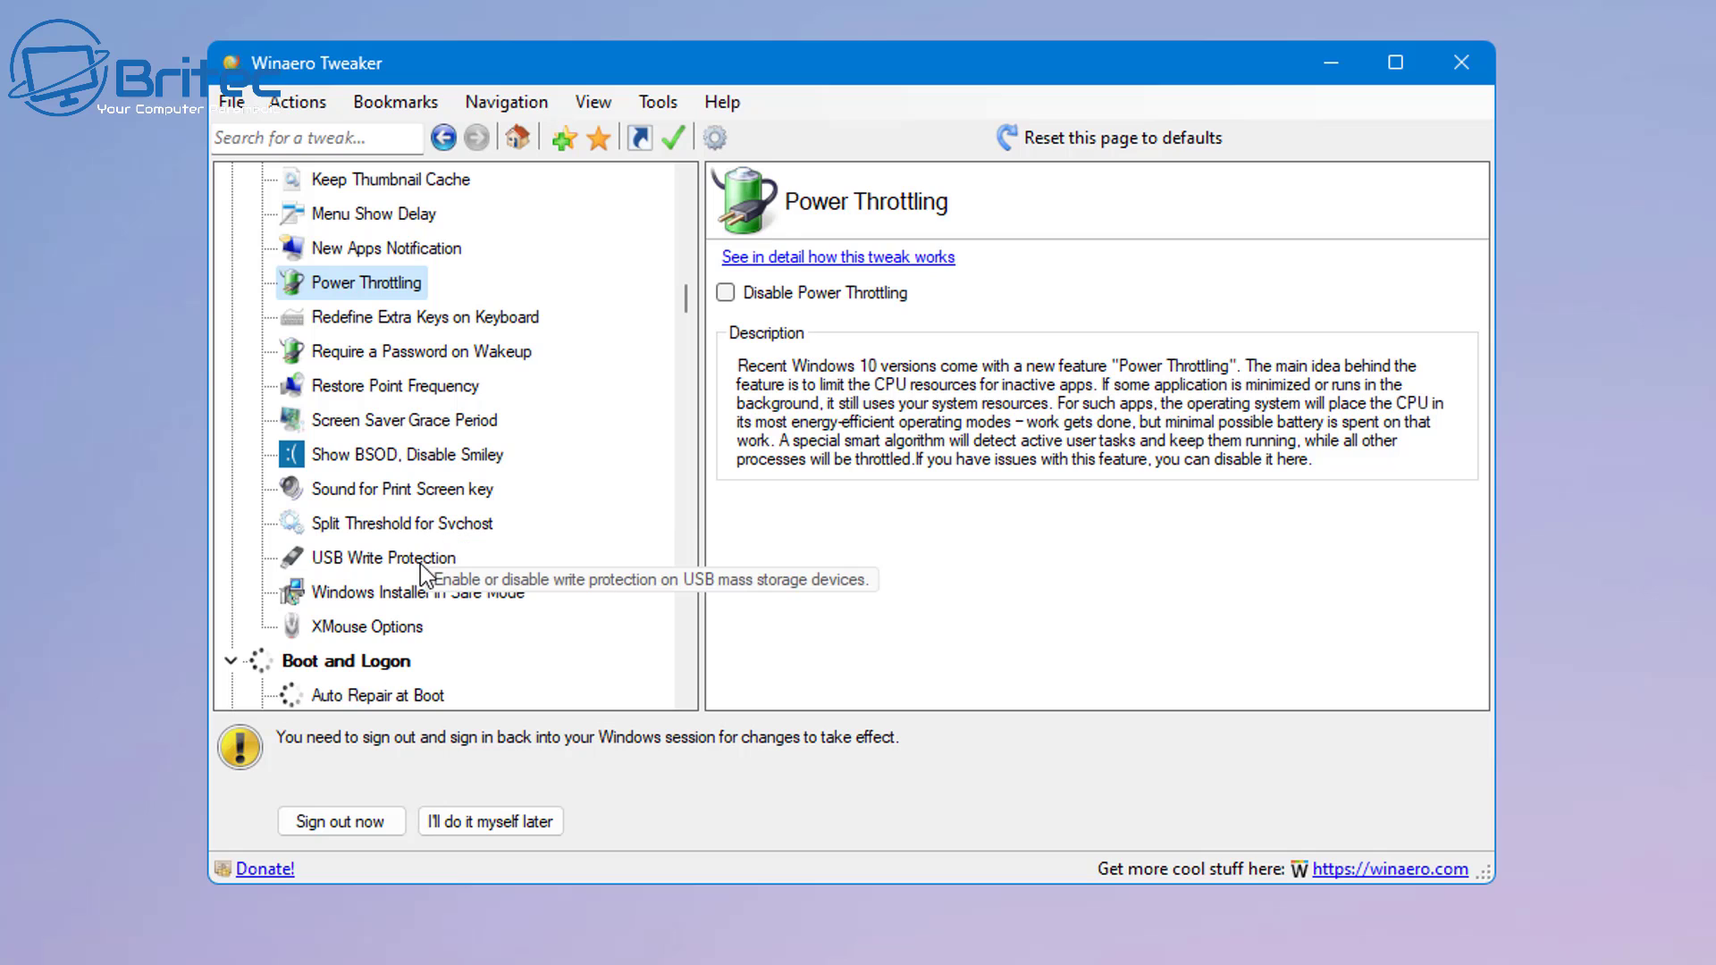
{"action": "left_click", "coordinate": [452, 458]}
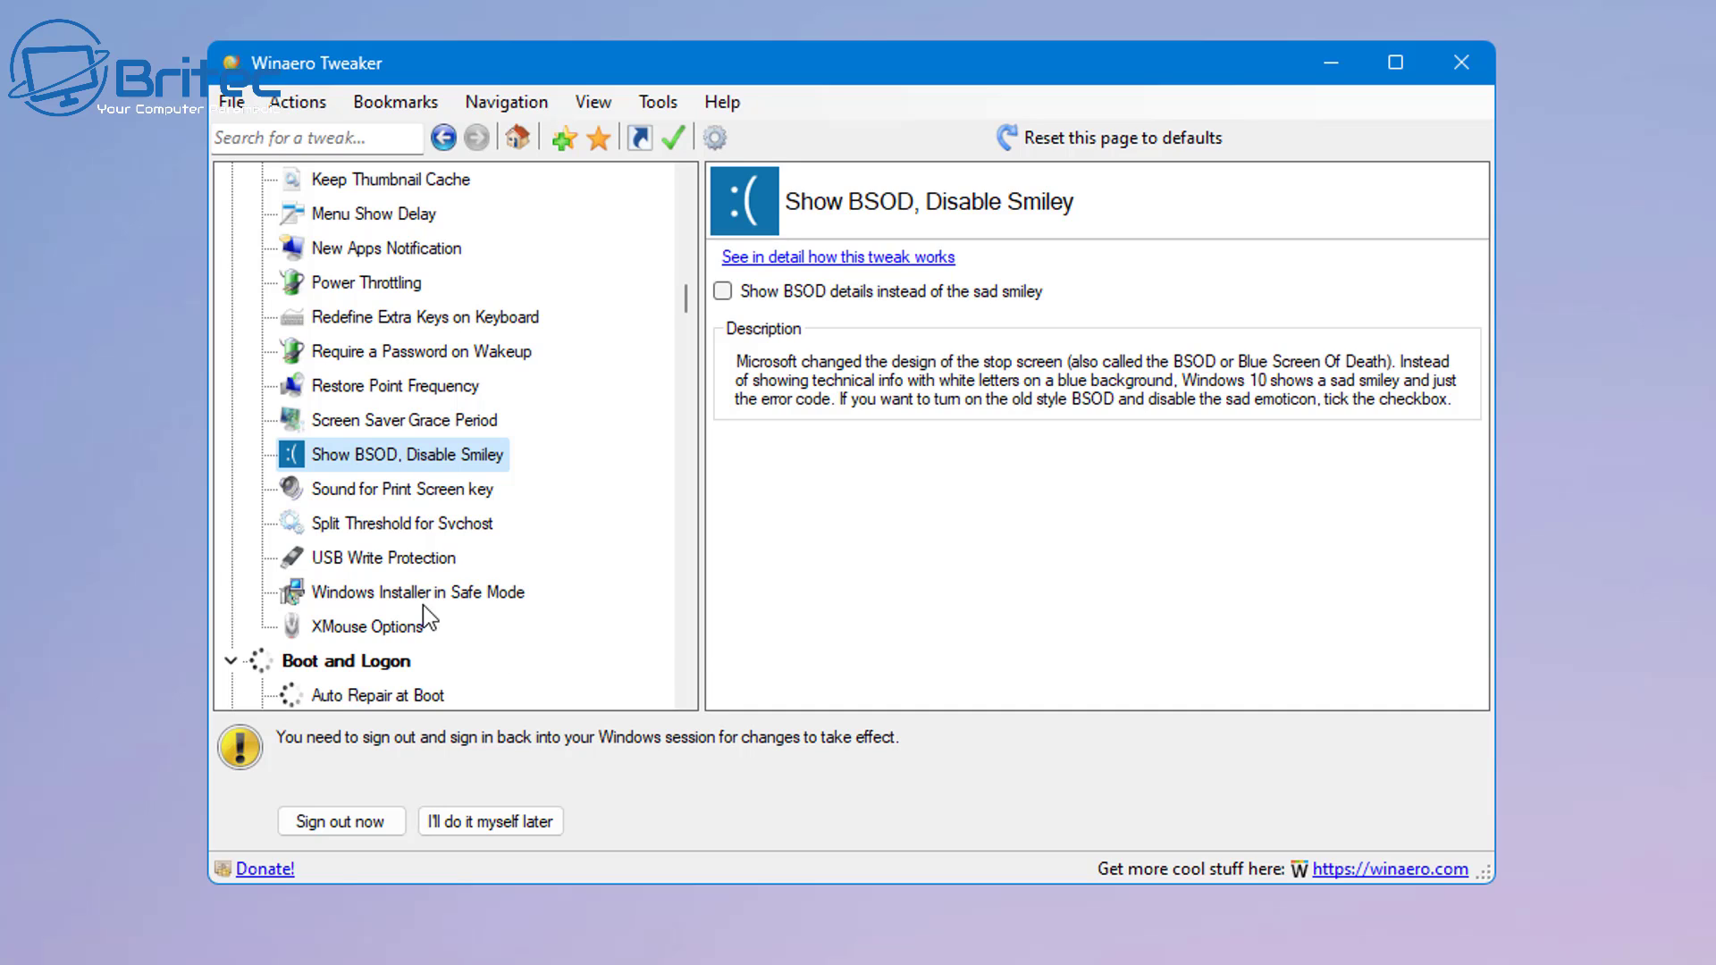
{"action": "left_click", "coordinate": [408, 560]}
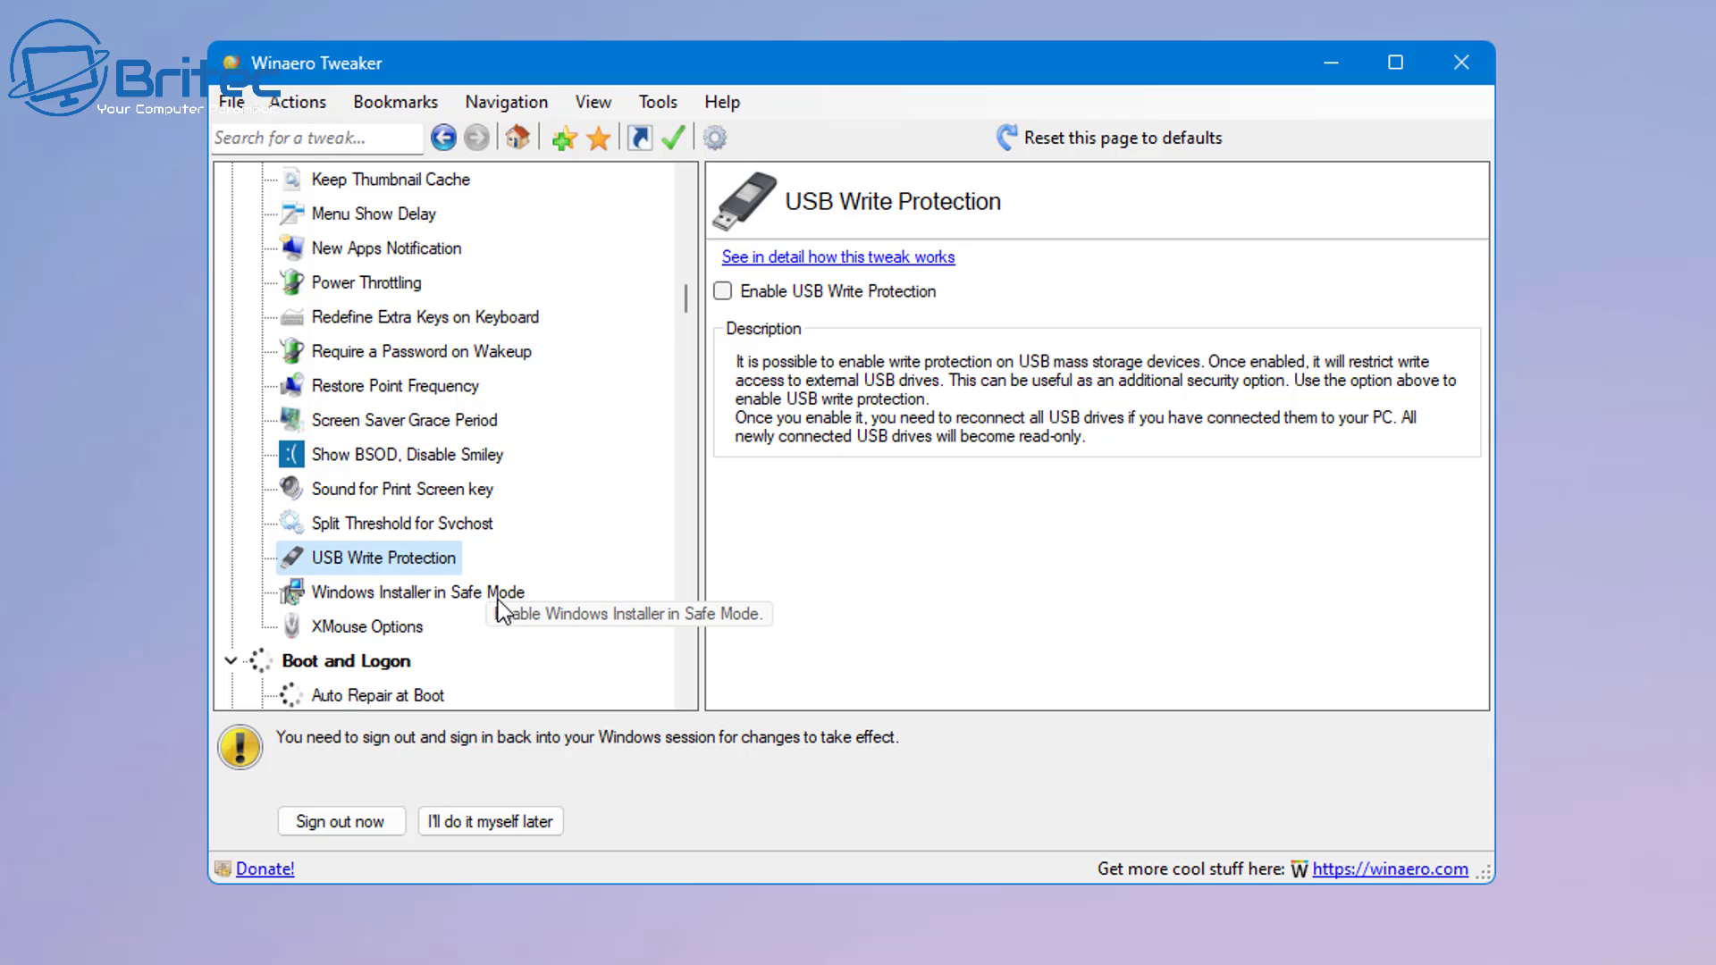
{"action": "scroll", "coordinate": [496, 598], "scroll_direction": "down", "scroll_amount": 3}
{"action": "left_click", "coordinate": [372, 352]}
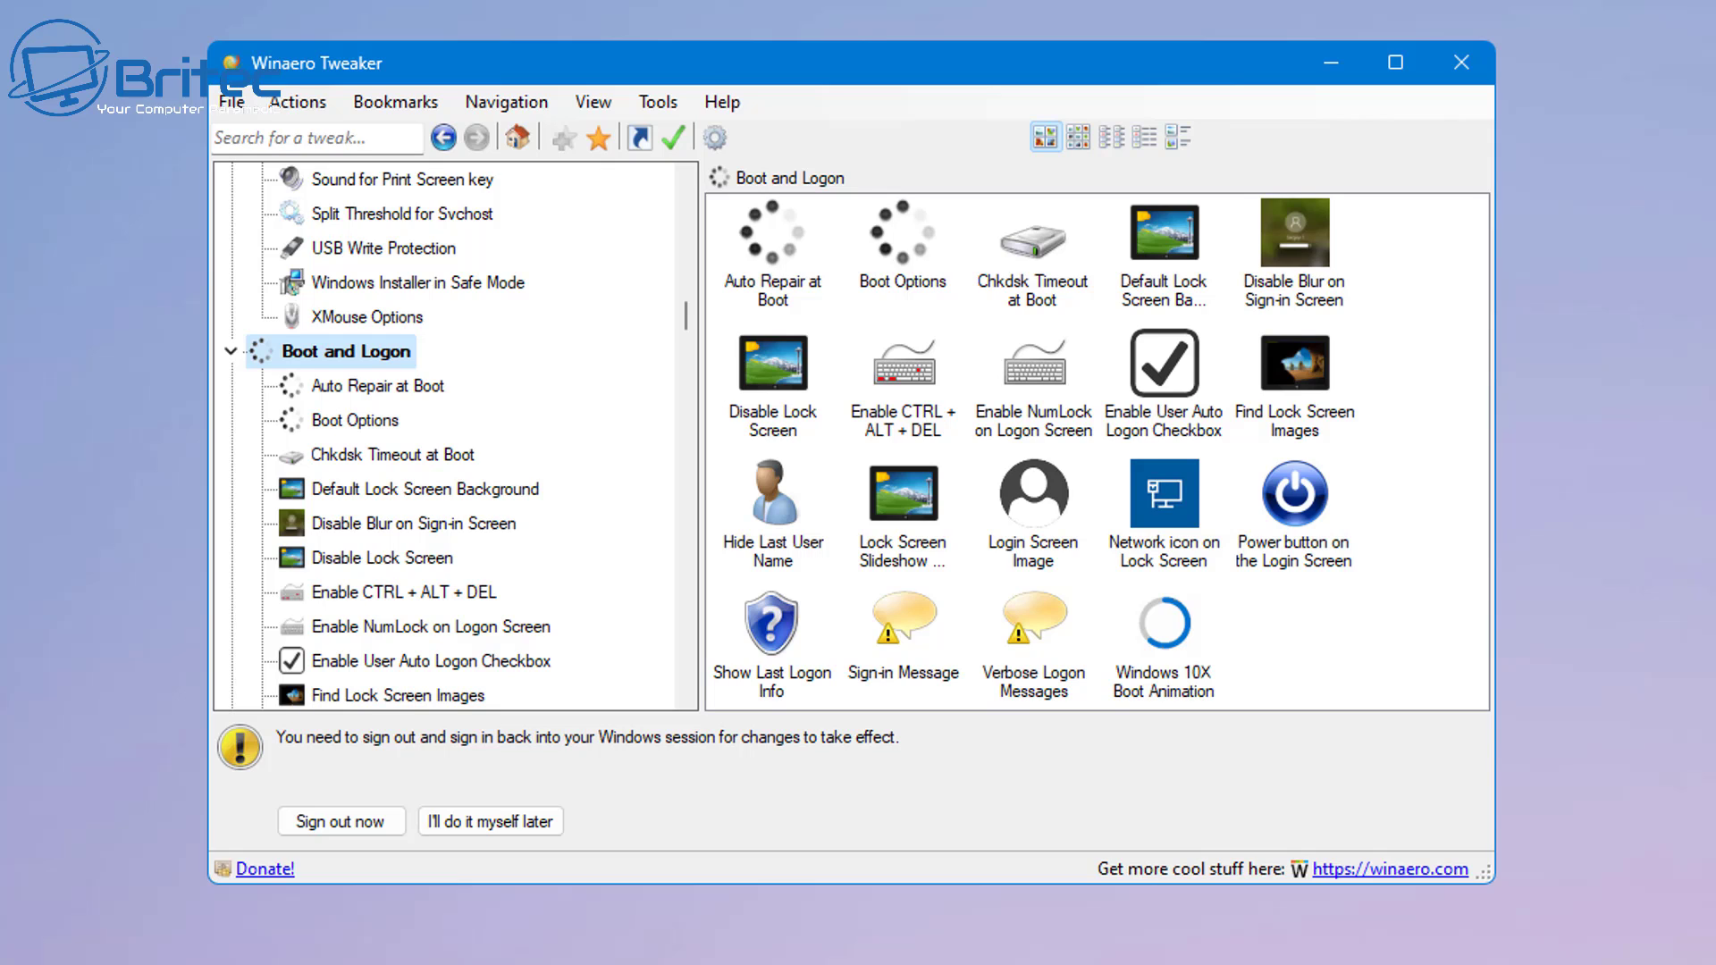
Step: Step through Auto Repair, Boot Options, Chkdsk Timeout and Lock Screen Background to Enable CTRL+ALT+DEL
{"action": "left_click", "coordinate": [355, 396]}
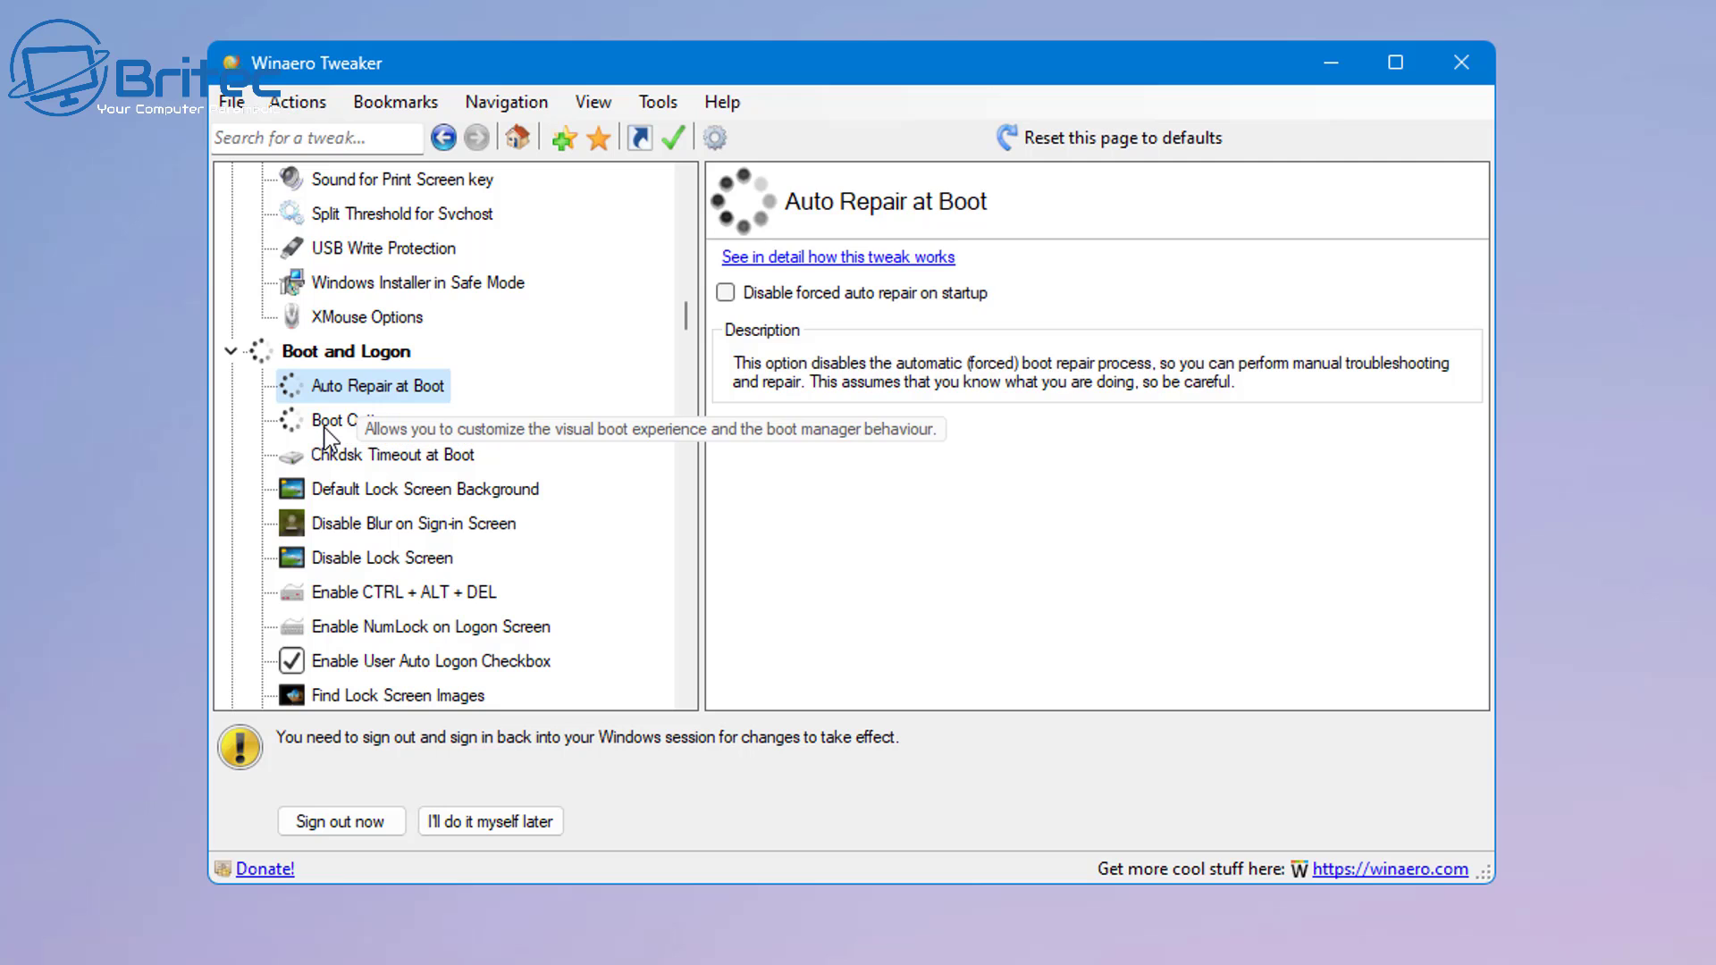
{"action": "left_click", "coordinate": [325, 427]}
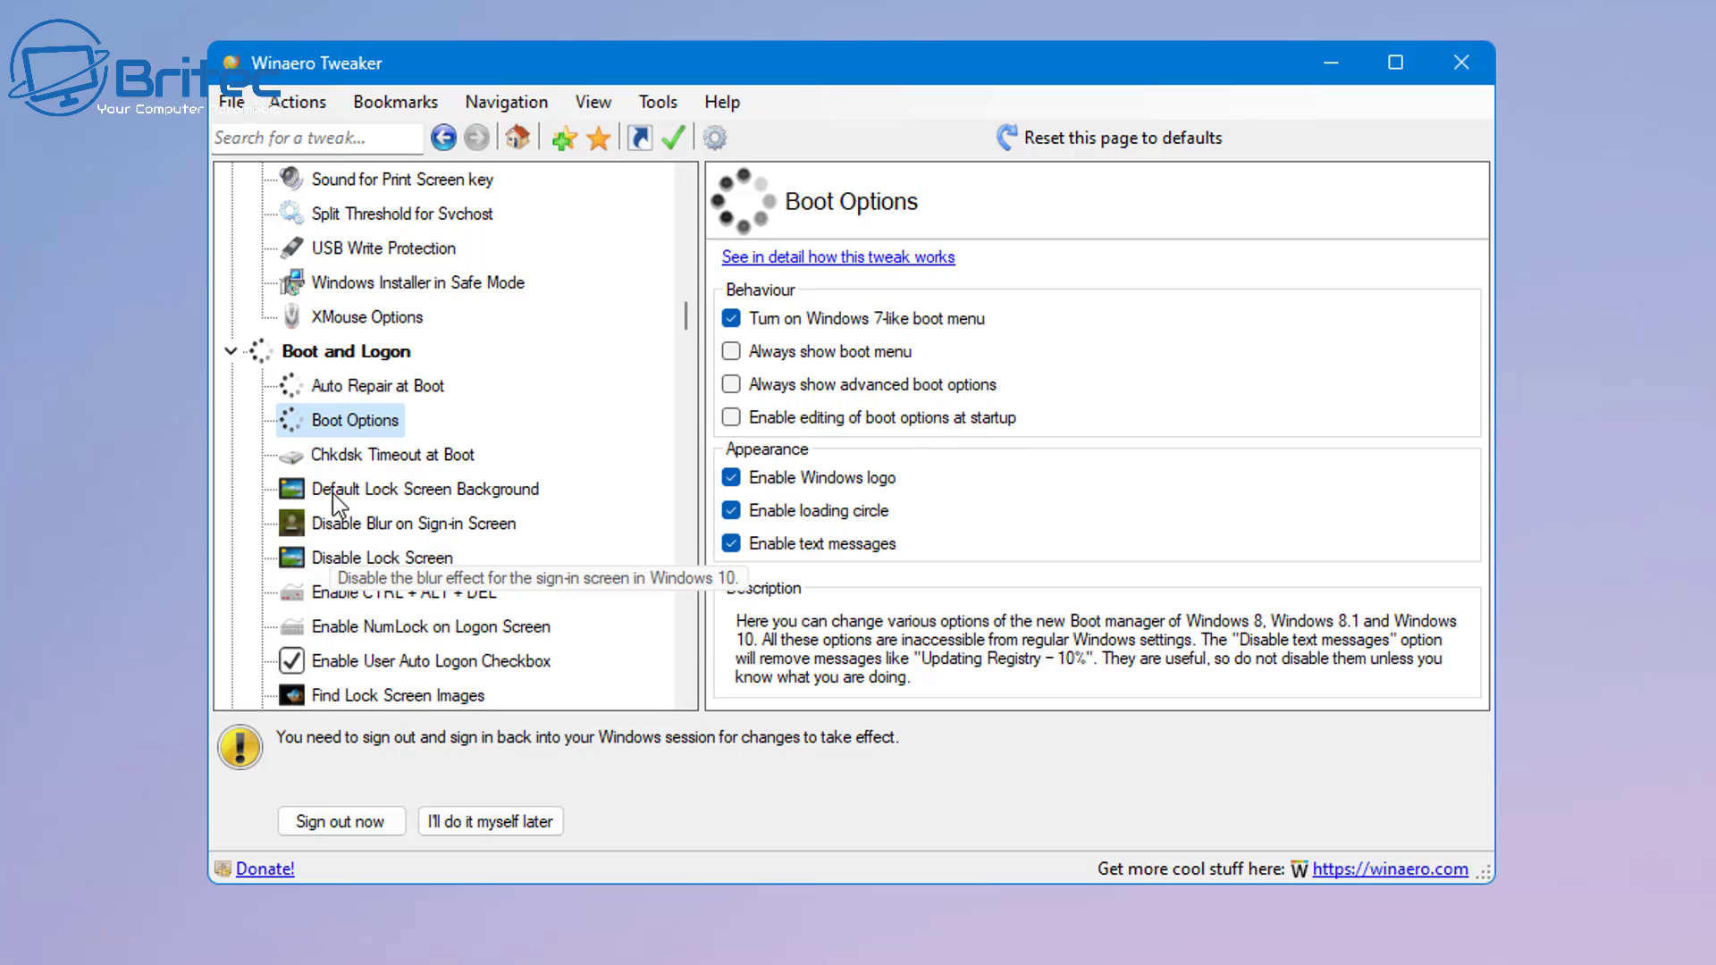
{"action": "left_click", "coordinate": [355, 453]}
{"action": "left_click", "coordinate": [393, 489]}
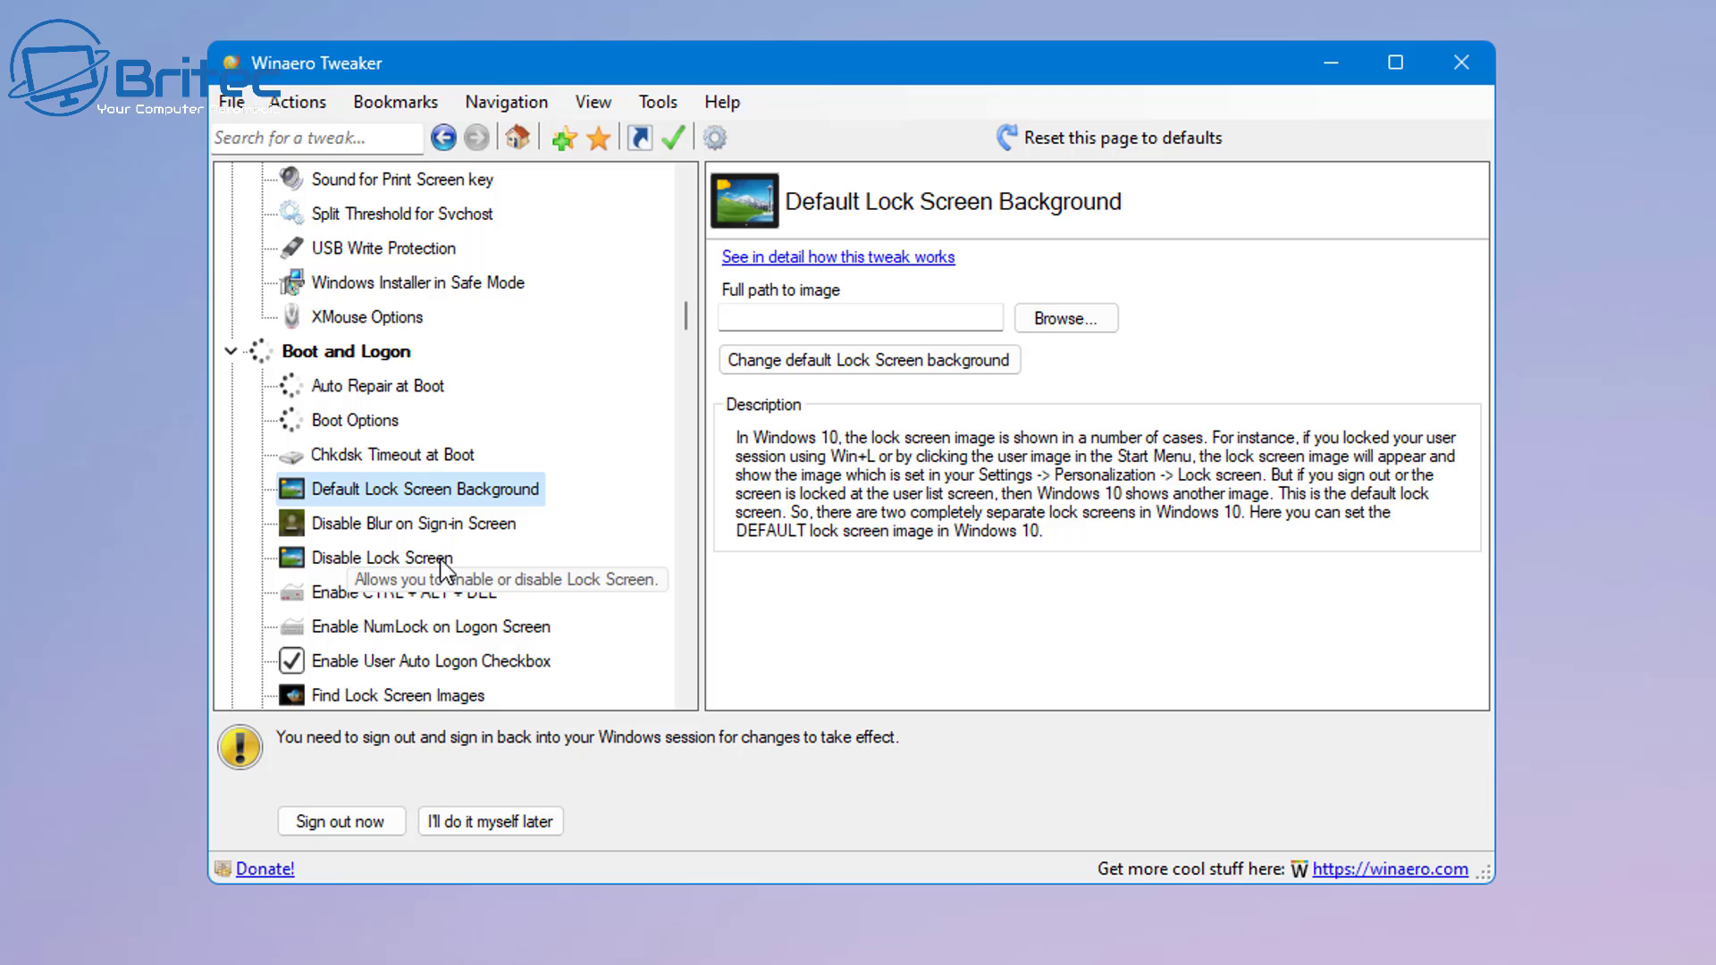
{"action": "scroll", "coordinate": [438, 561], "scroll_direction": "down", "scroll_amount": 2}
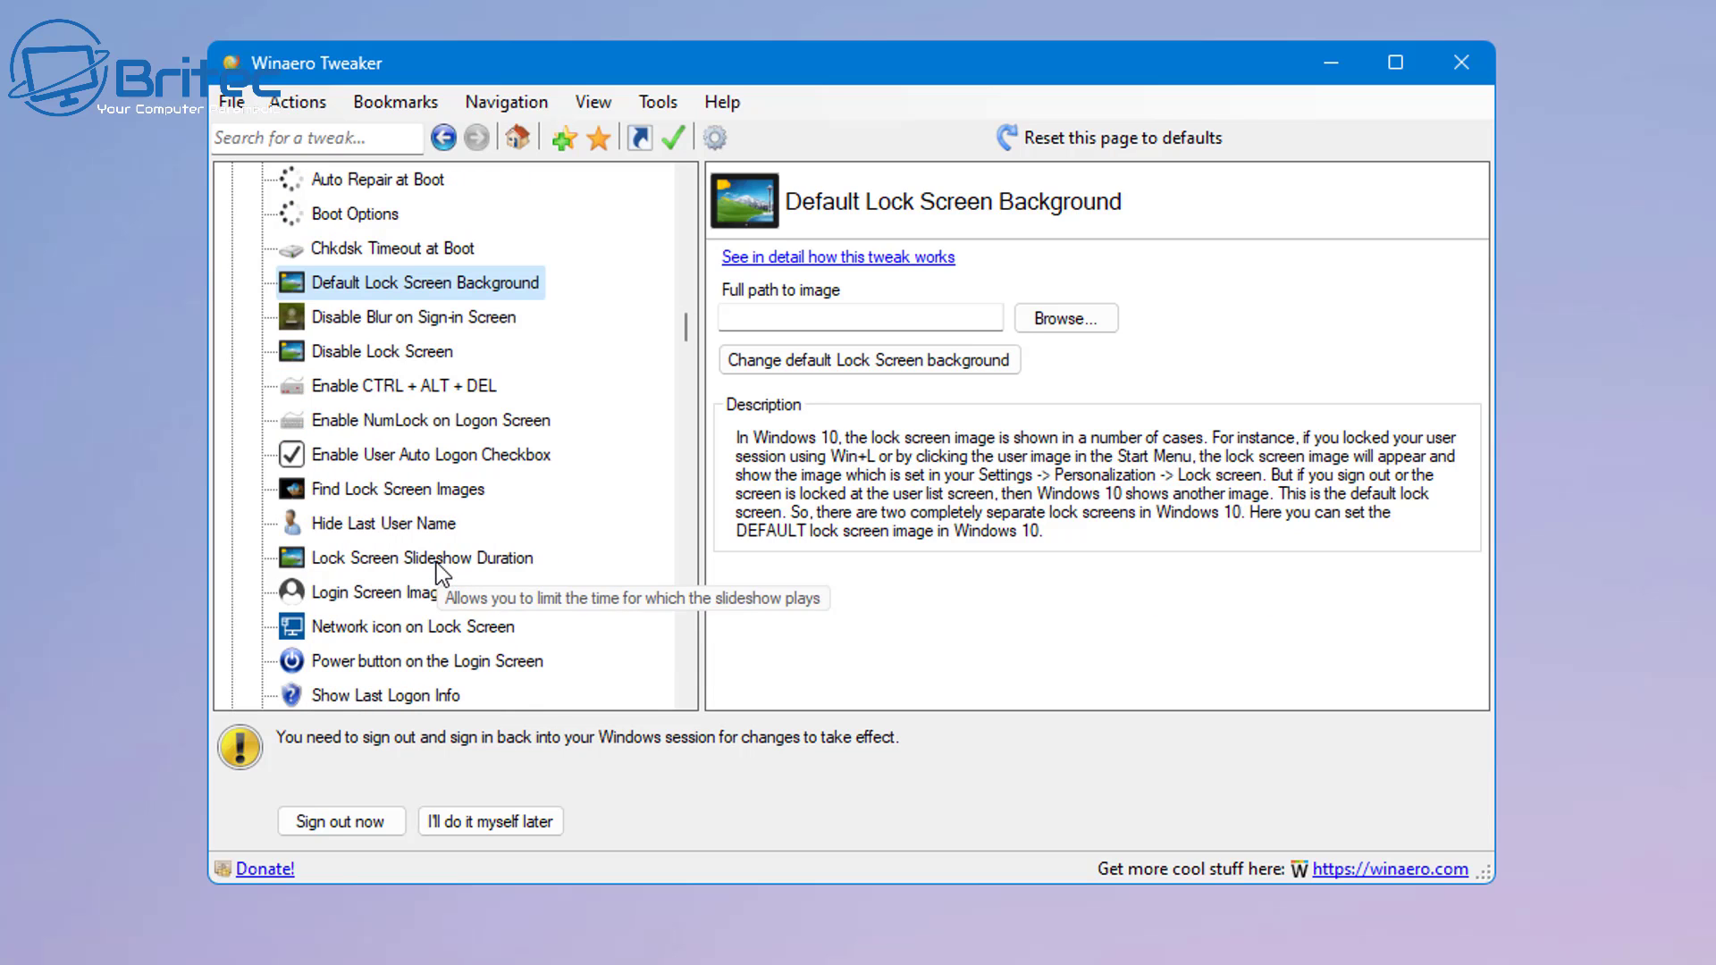
{"action": "left_click", "coordinate": [441, 387]}
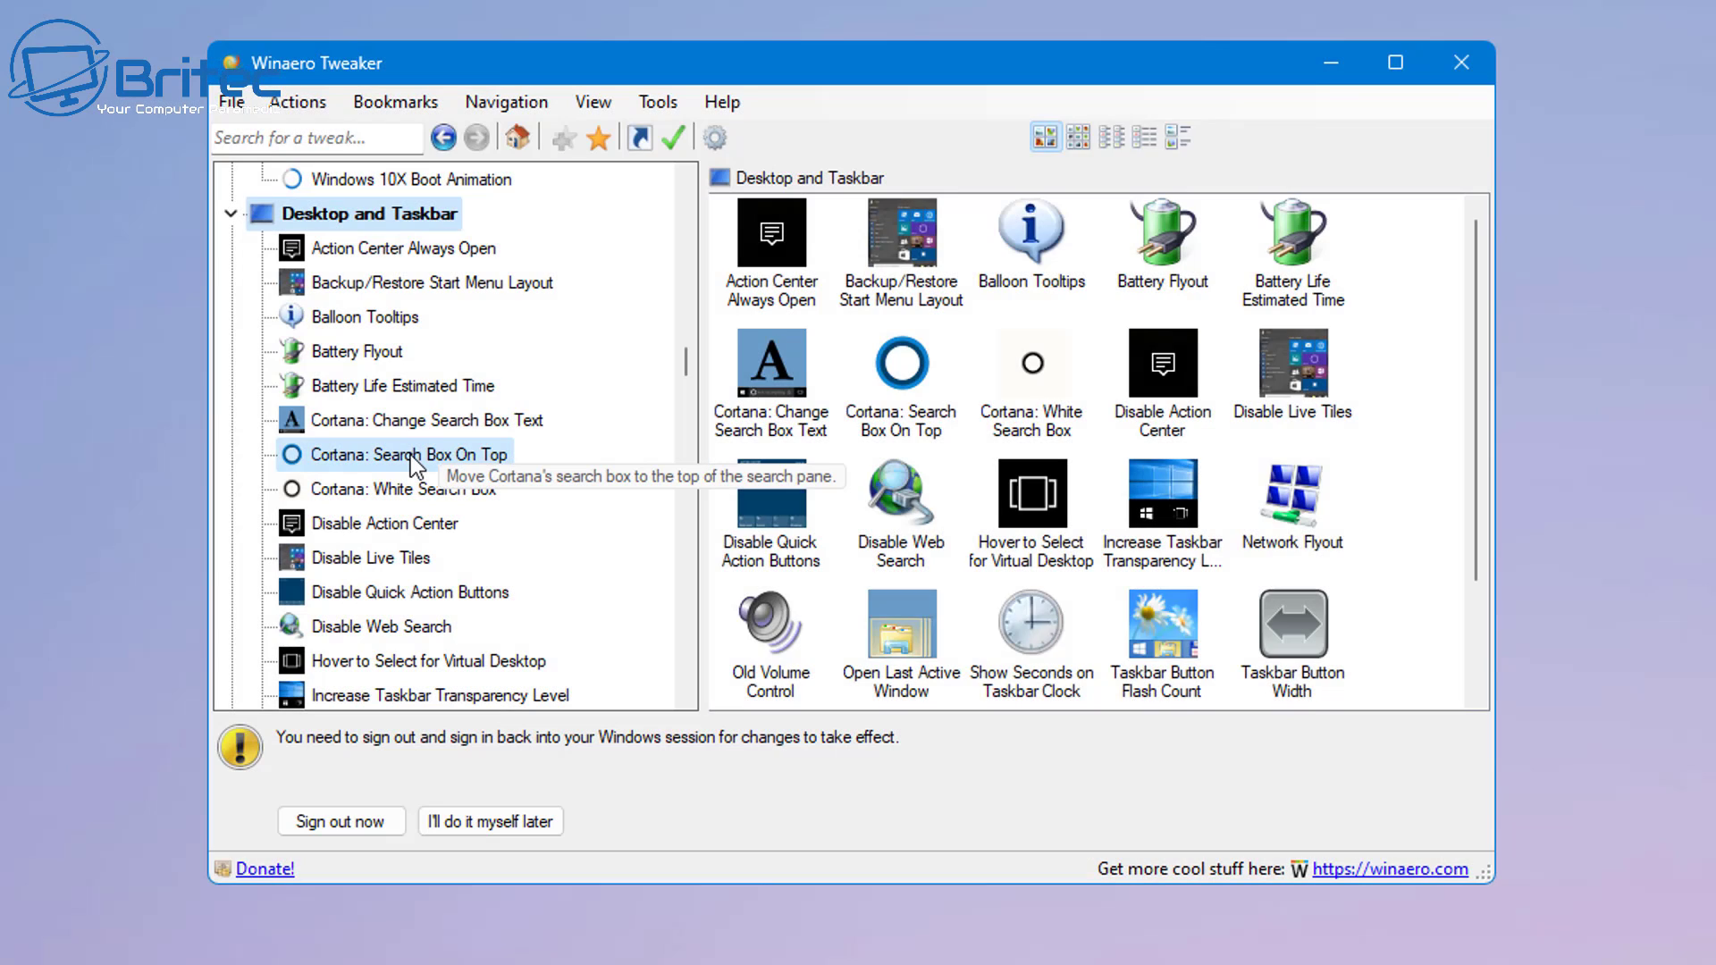
Step: Review the three Cortana search box tweaks and Backup/Restore Start Menu Layout
{"action": "left_click", "coordinate": [413, 457]}
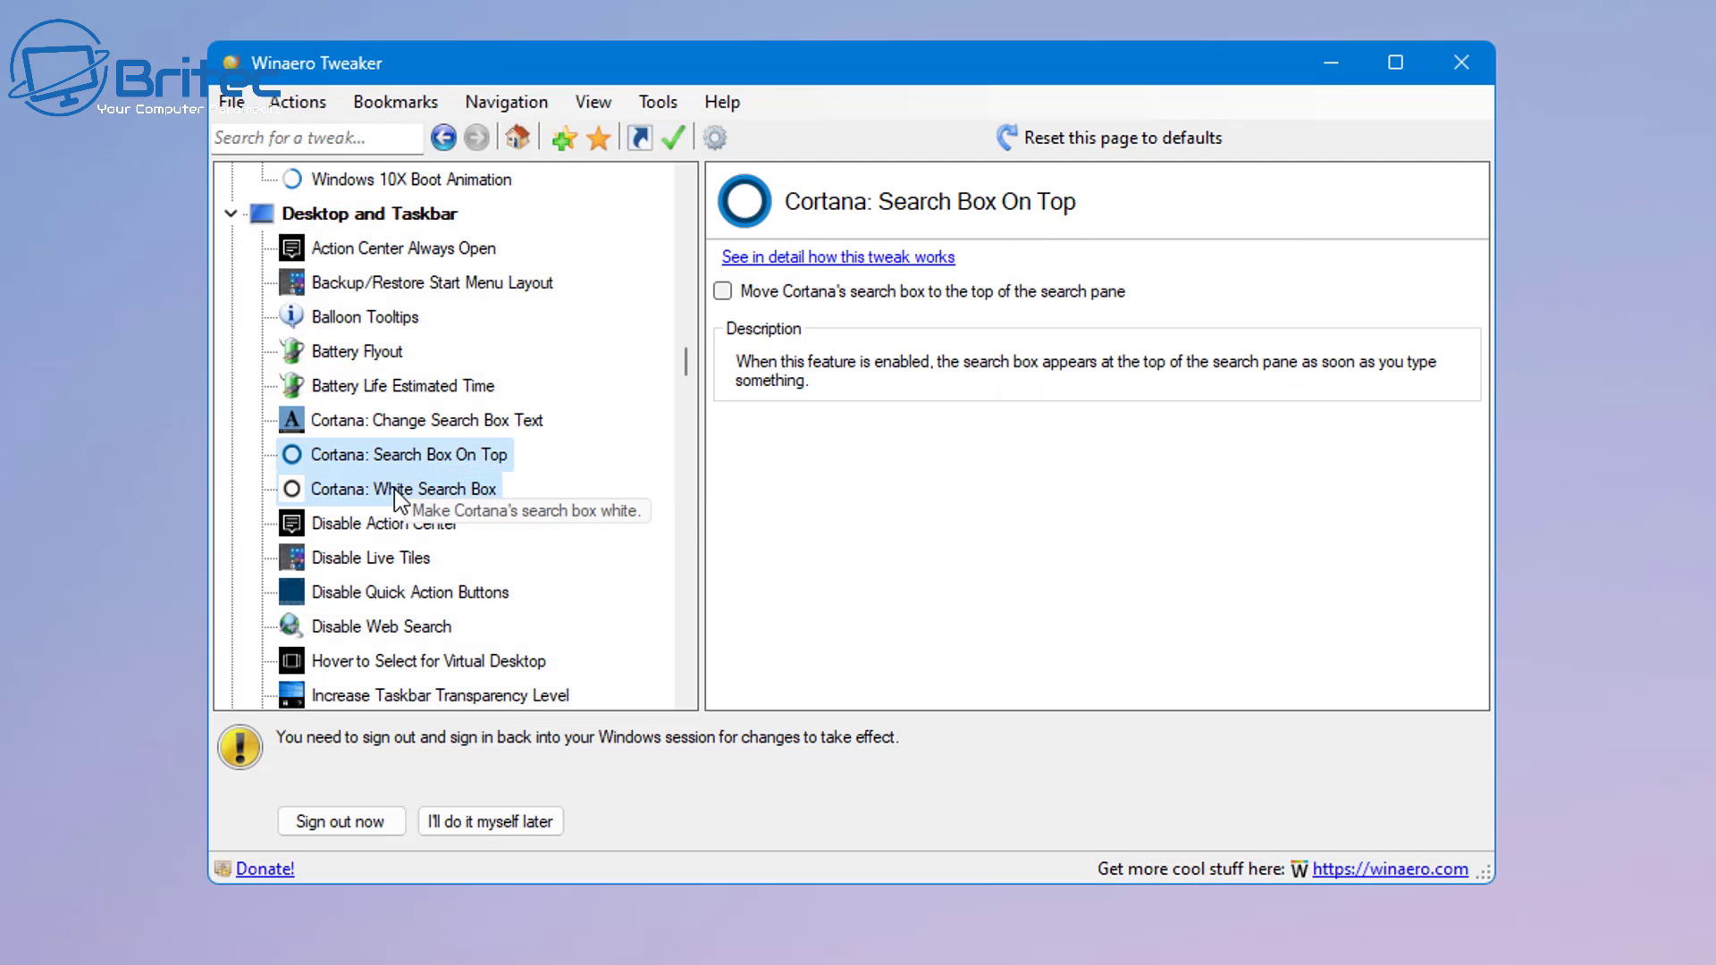
{"action": "left_click", "coordinate": [409, 489]}
{"action": "left_click", "coordinate": [373, 422]}
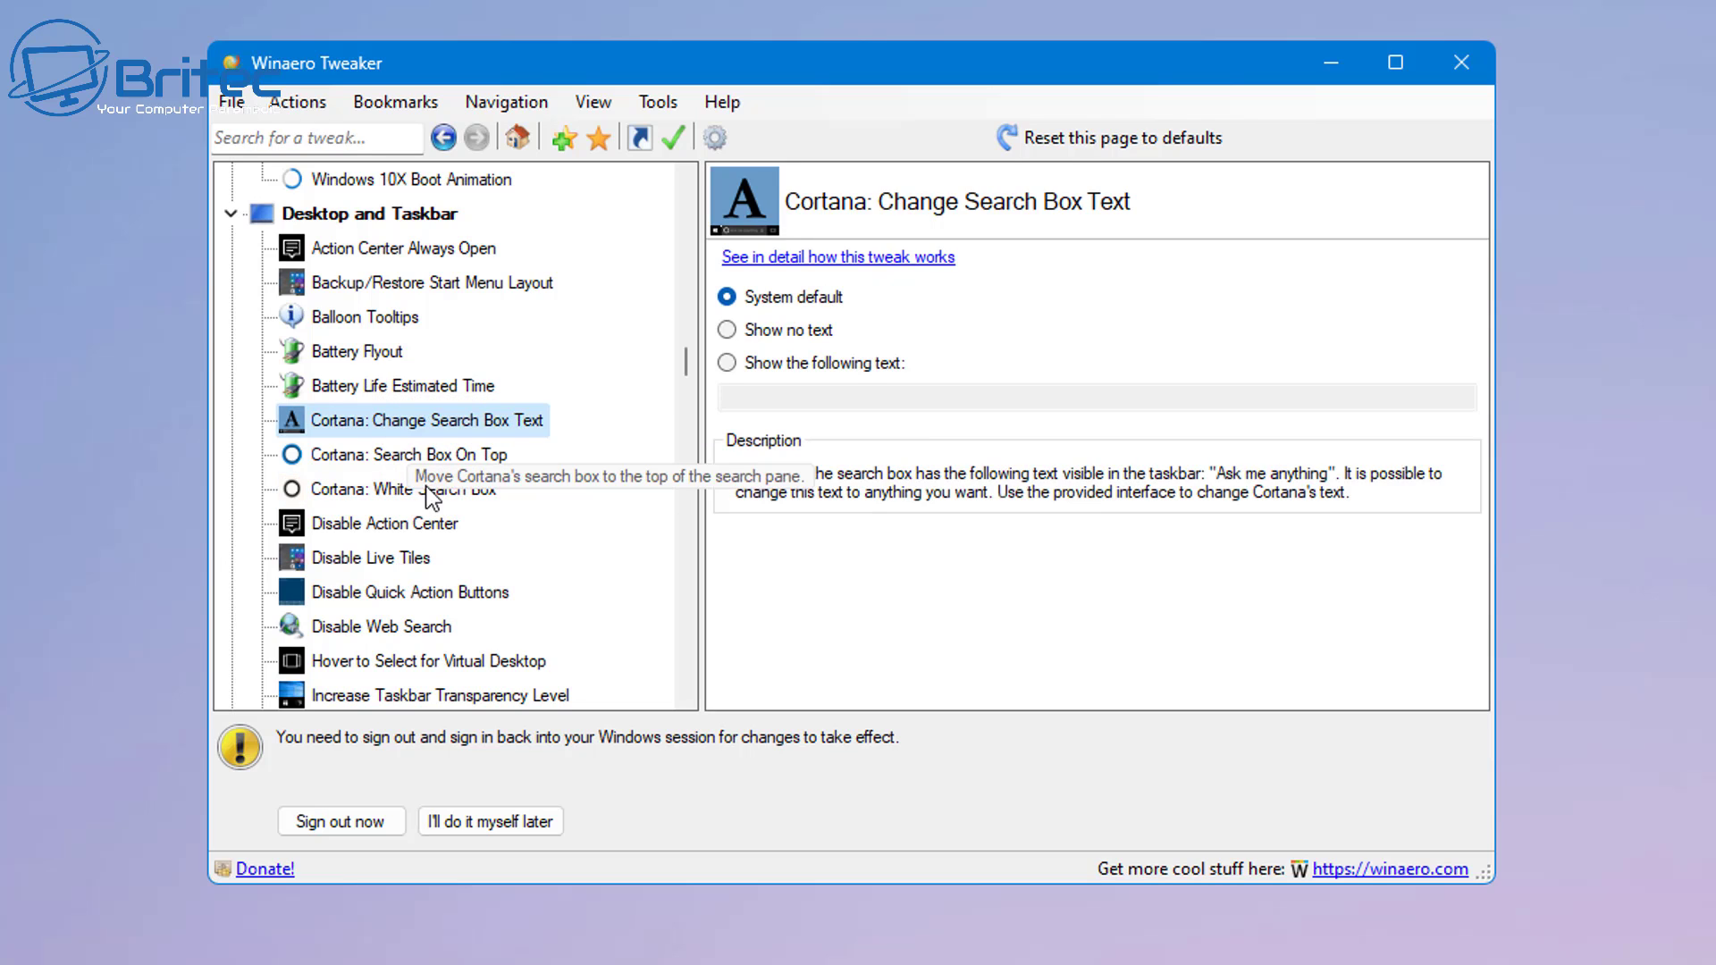
{"action": "left_click", "coordinate": [394, 284]}
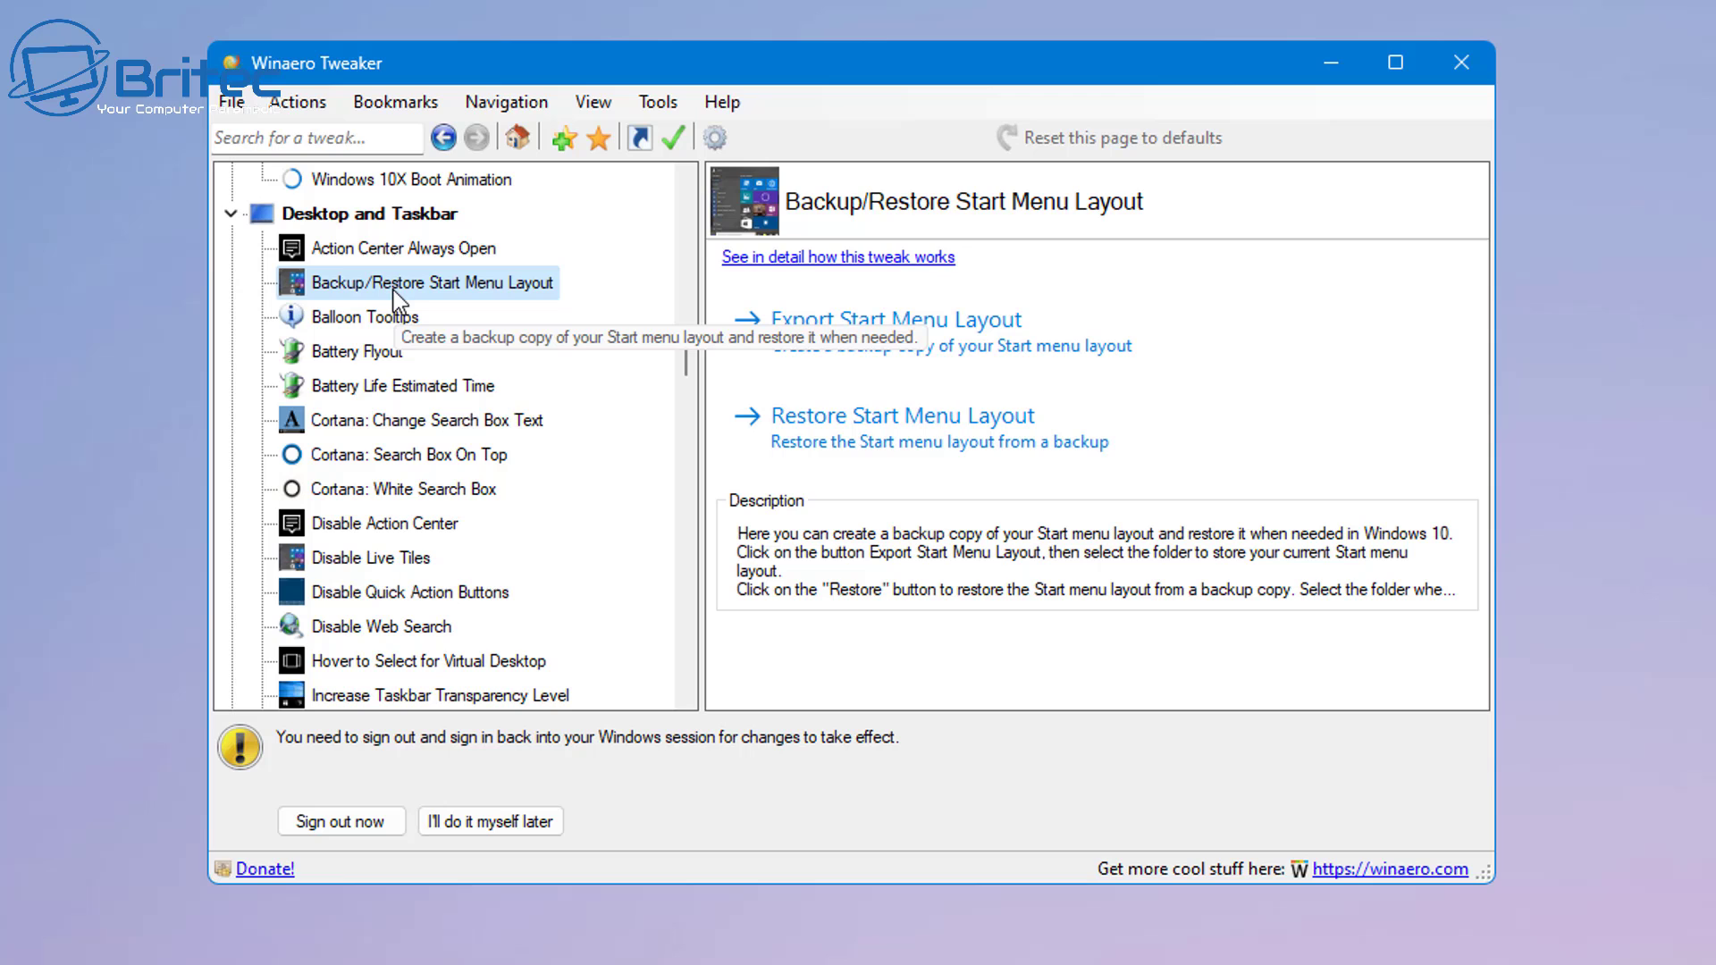
Step: Review the Old Volume Control, Wallpaper Quality and Taskbar Thumbnails tweaks
{"action": "scroll", "coordinate": [427, 492], "scroll_direction": "down", "scroll_amount": 3}
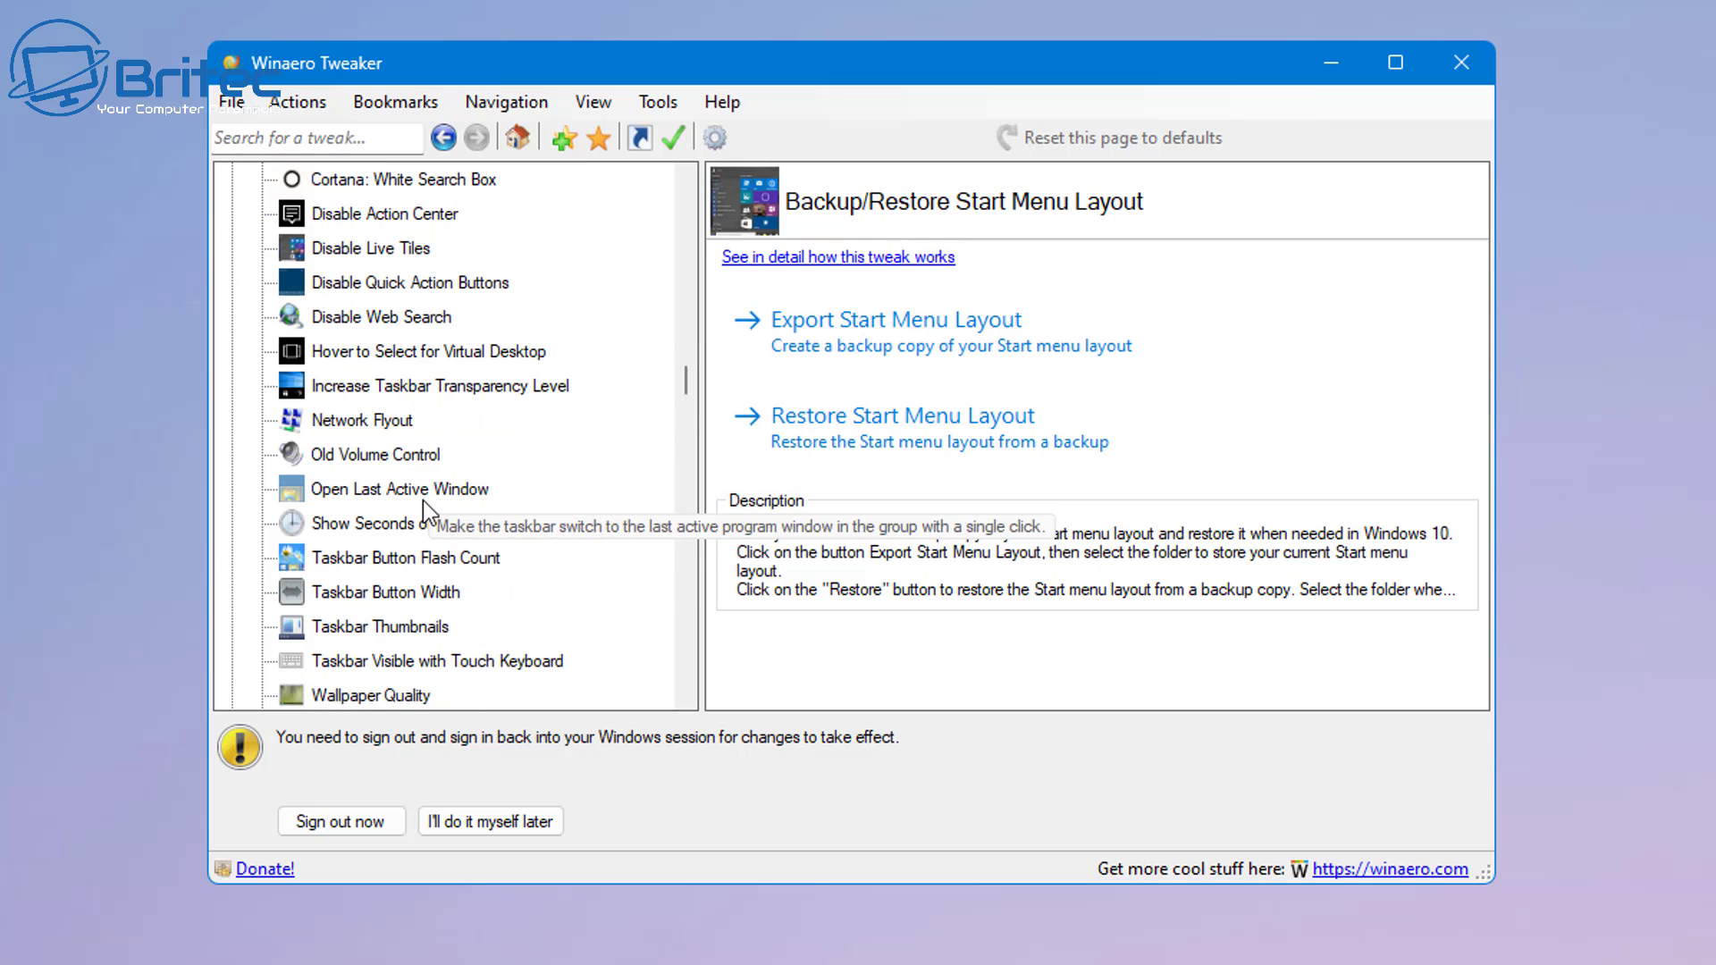
{"action": "left_click", "coordinate": [382, 456]}
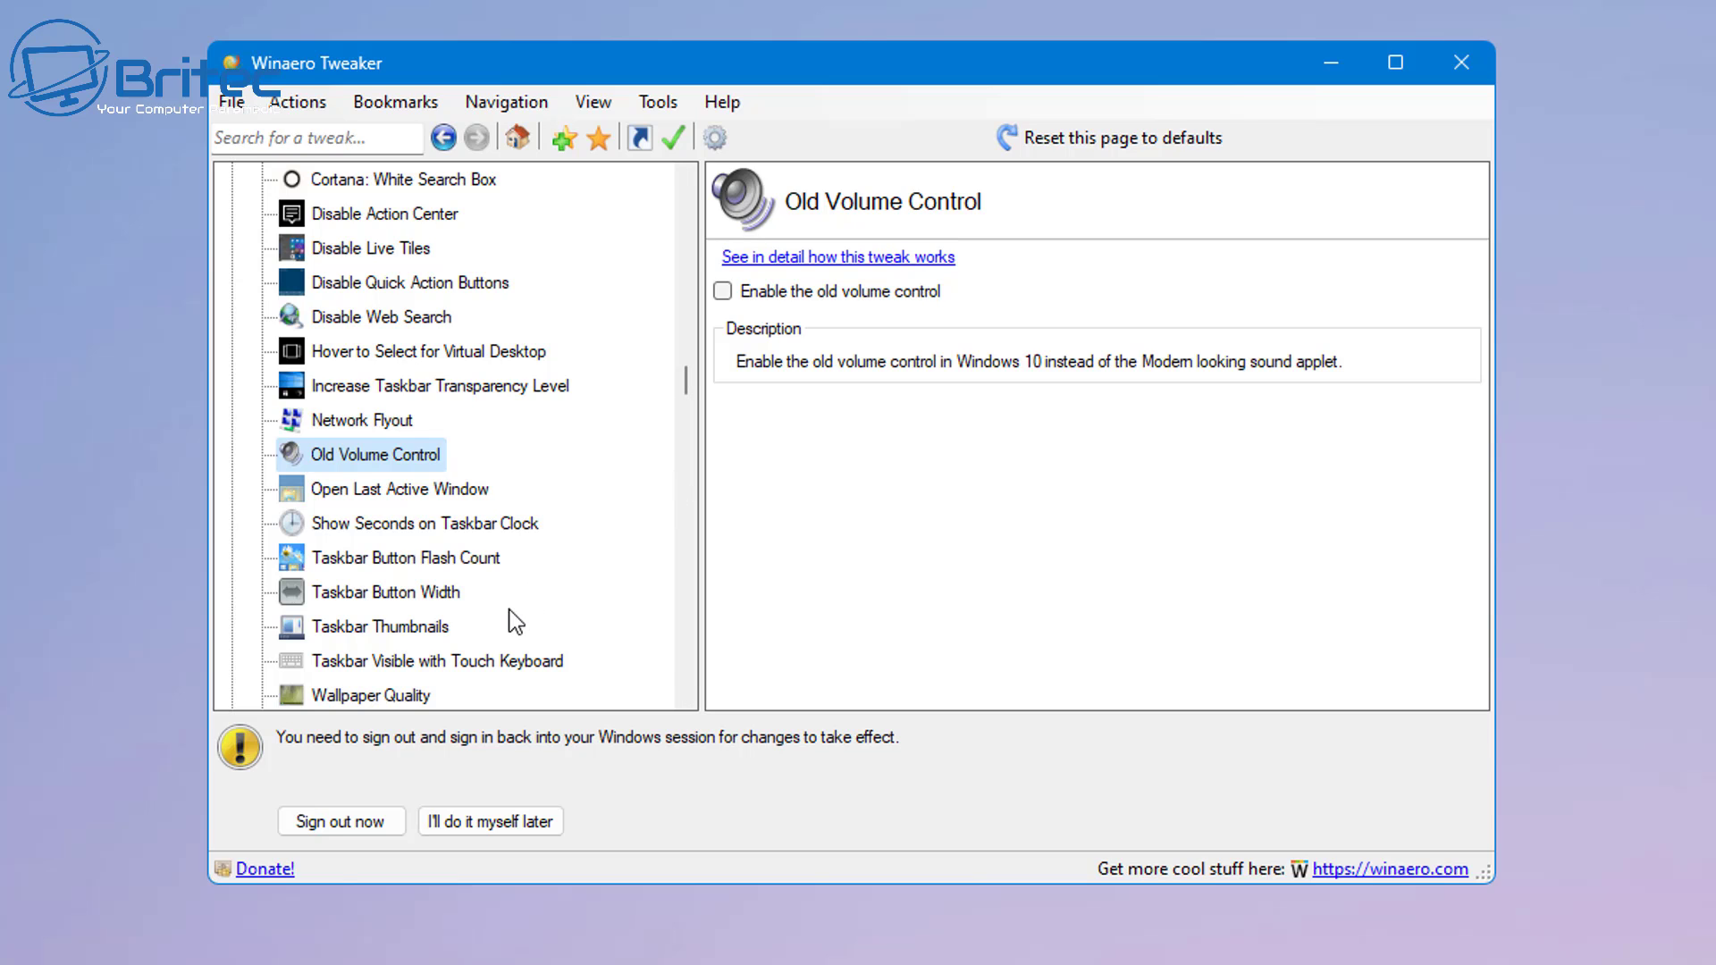
{"action": "scroll", "coordinate": [452, 593], "scroll_direction": "down", "scroll_amount": 1}
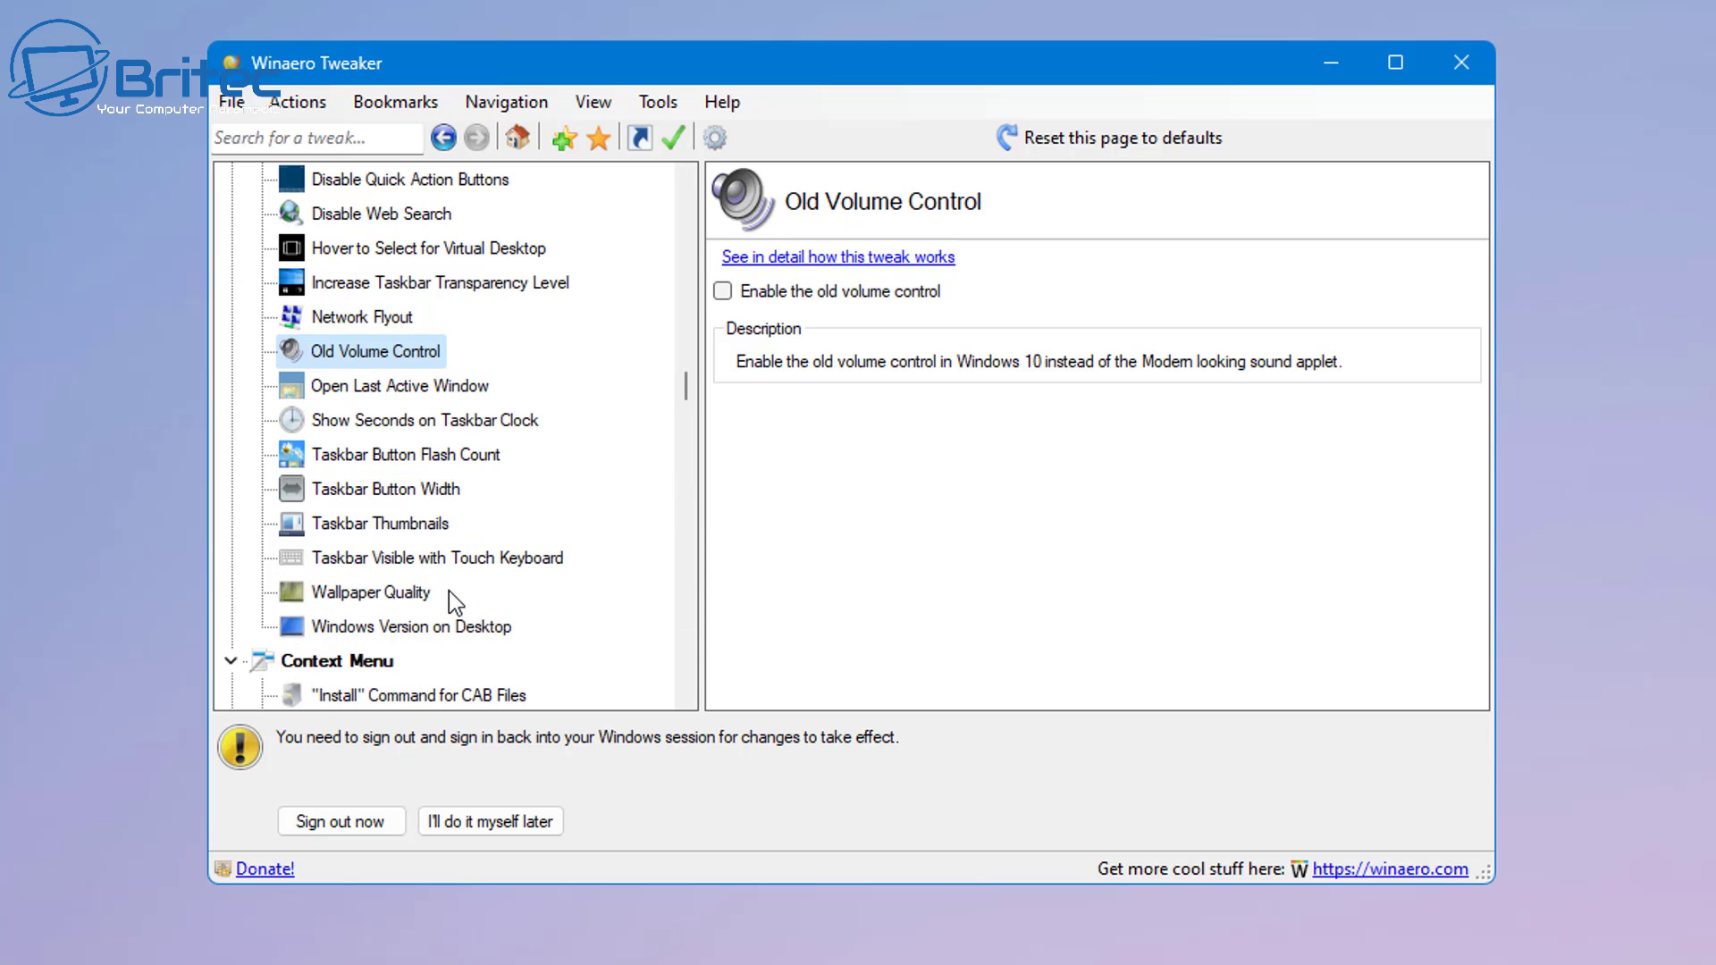
{"action": "left_click", "coordinate": [384, 597]}
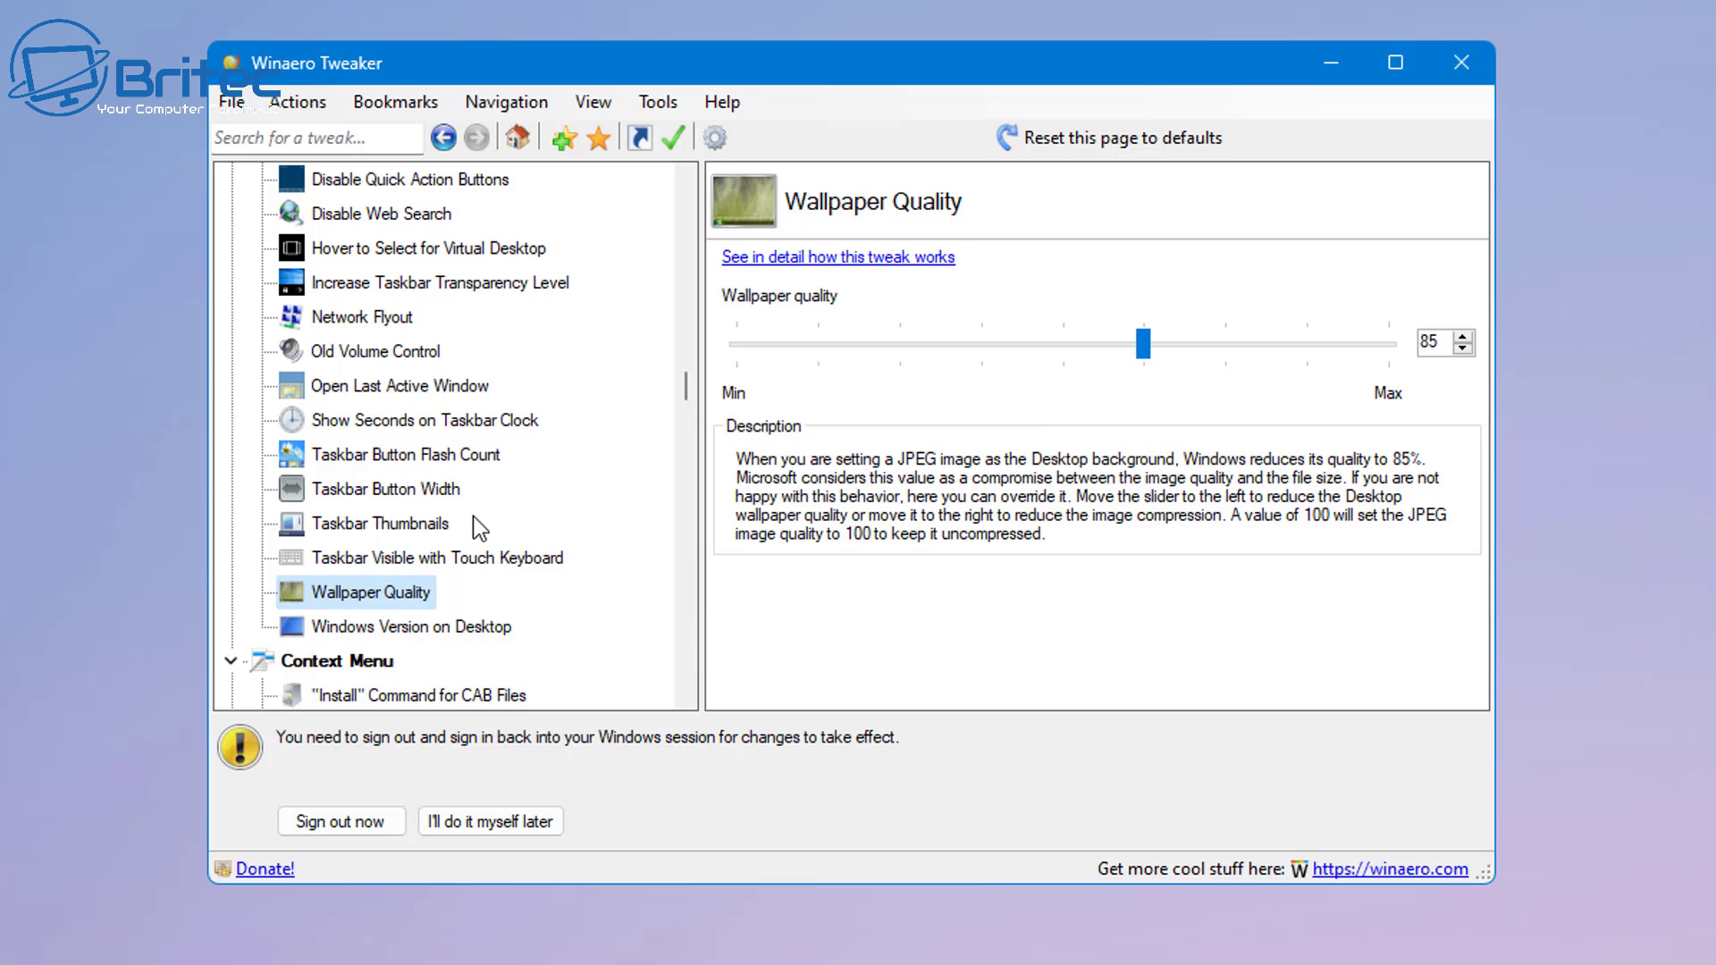
{"action": "left_click", "coordinate": [406, 520]}
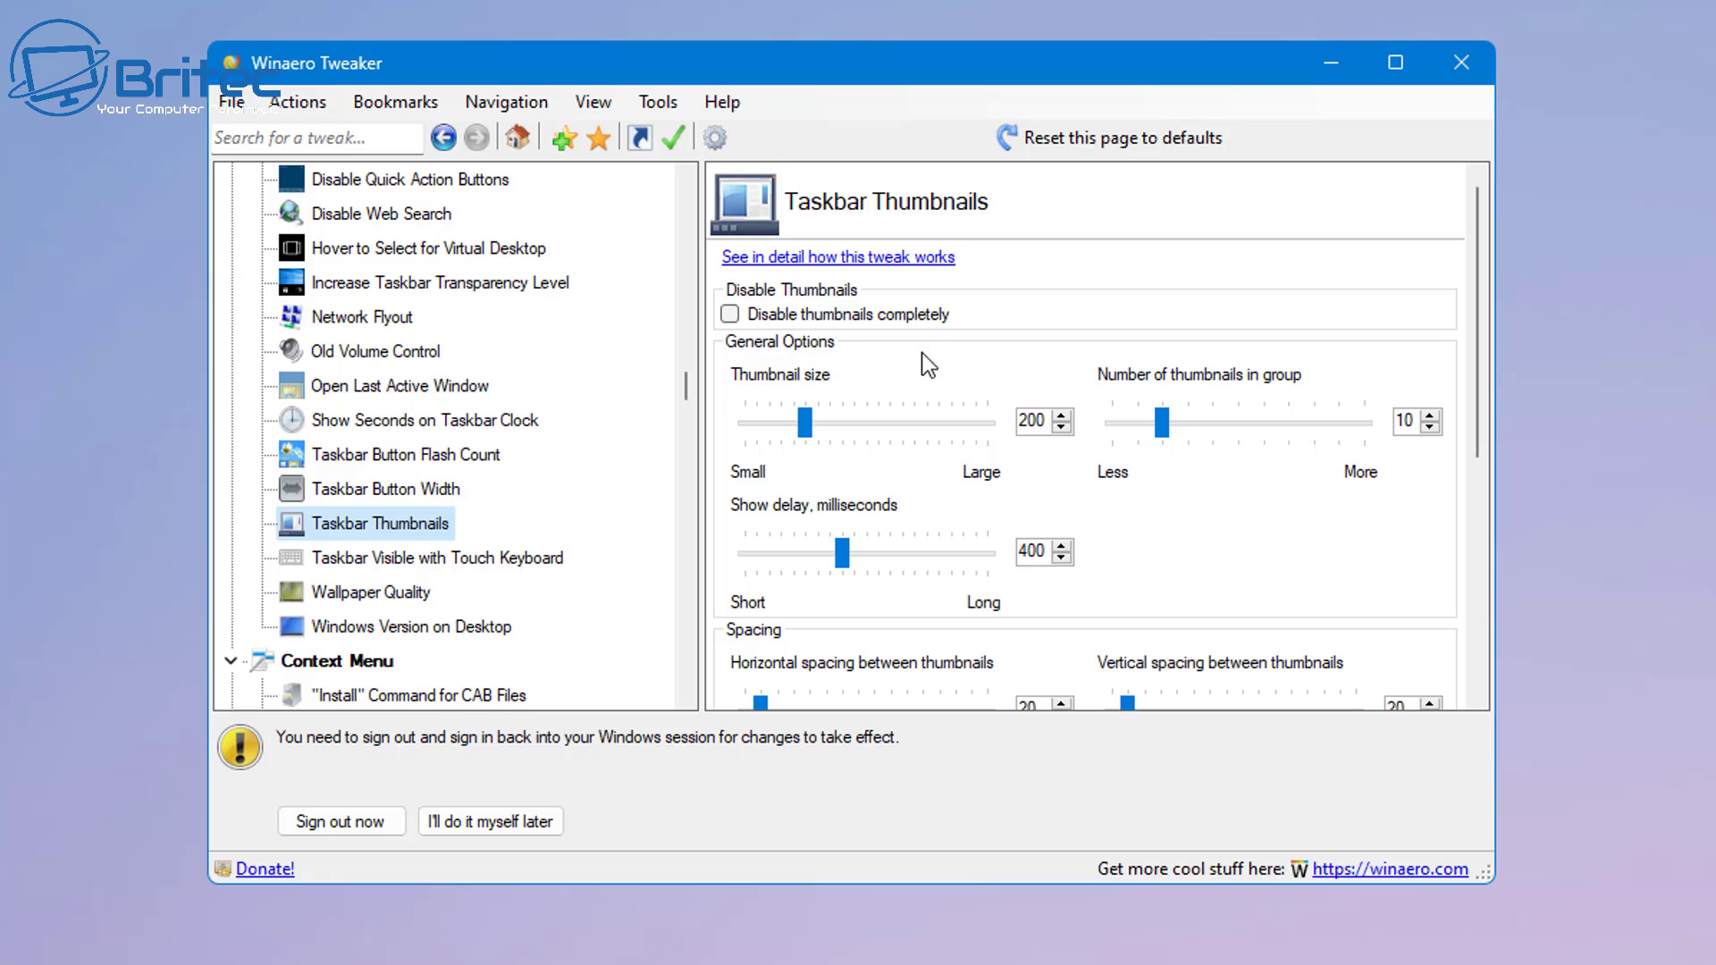
{"action": "scroll", "coordinate": [888, 450], "scroll_direction": "down", "scroll_amount": 3}
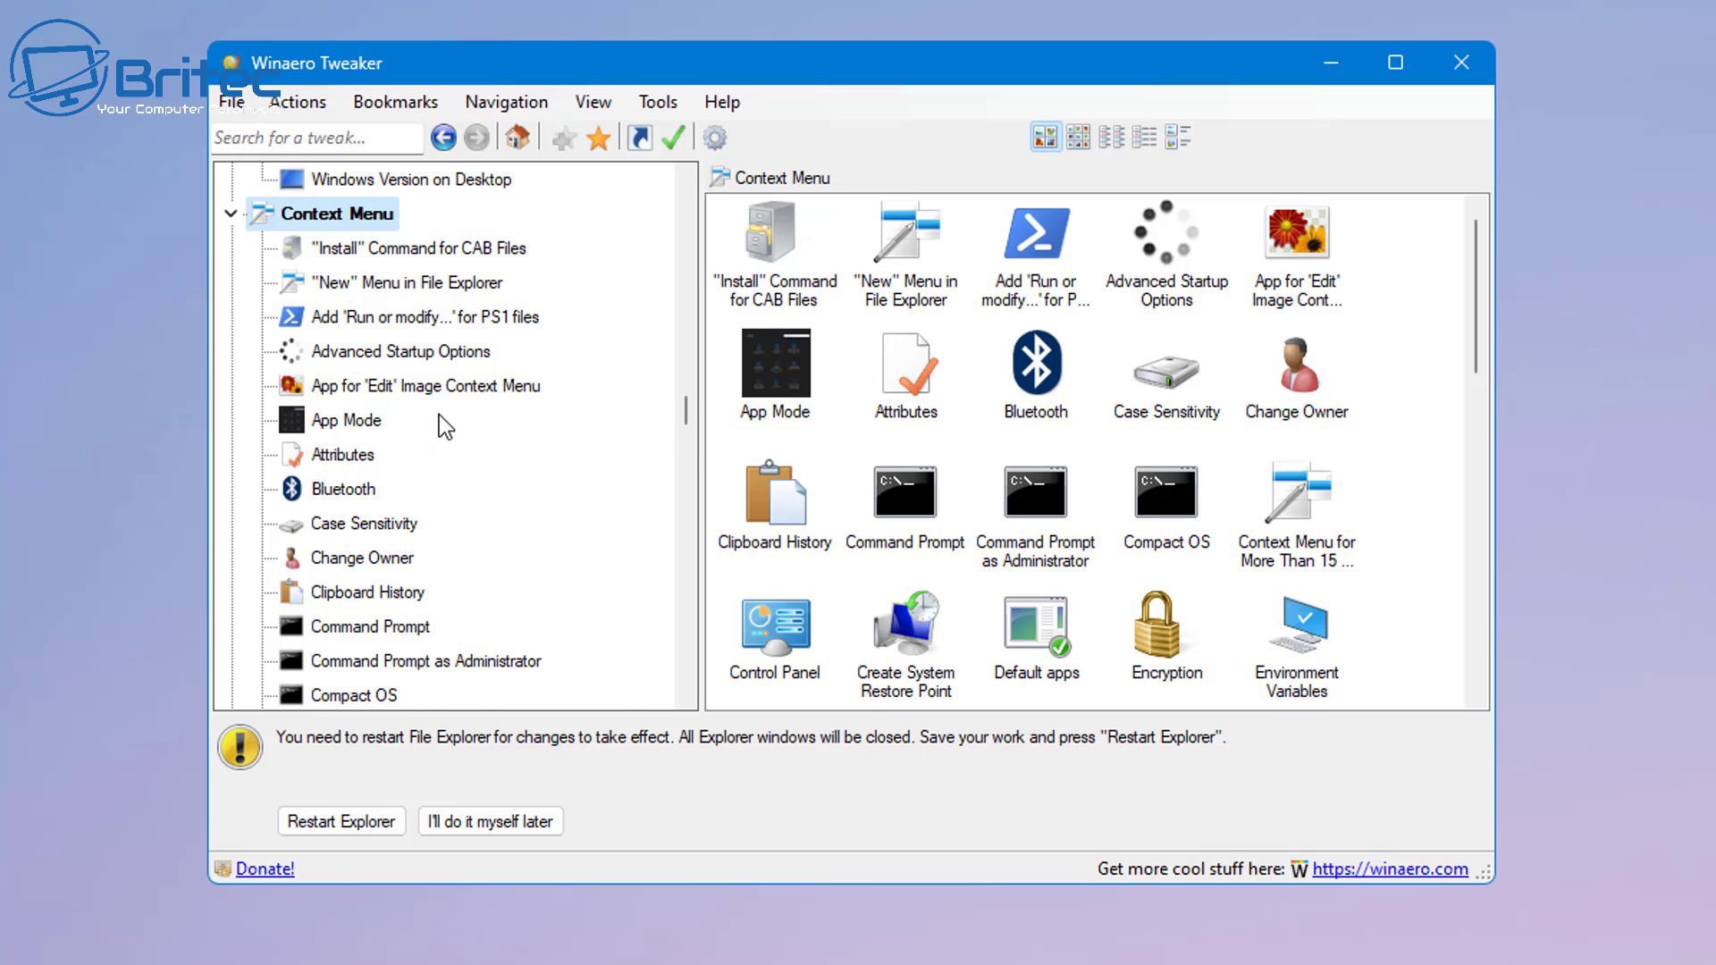
Step: Add the 'Run or modify...' submenu for PS1 files to the context menu
{"action": "left_click", "coordinate": [422, 318]}
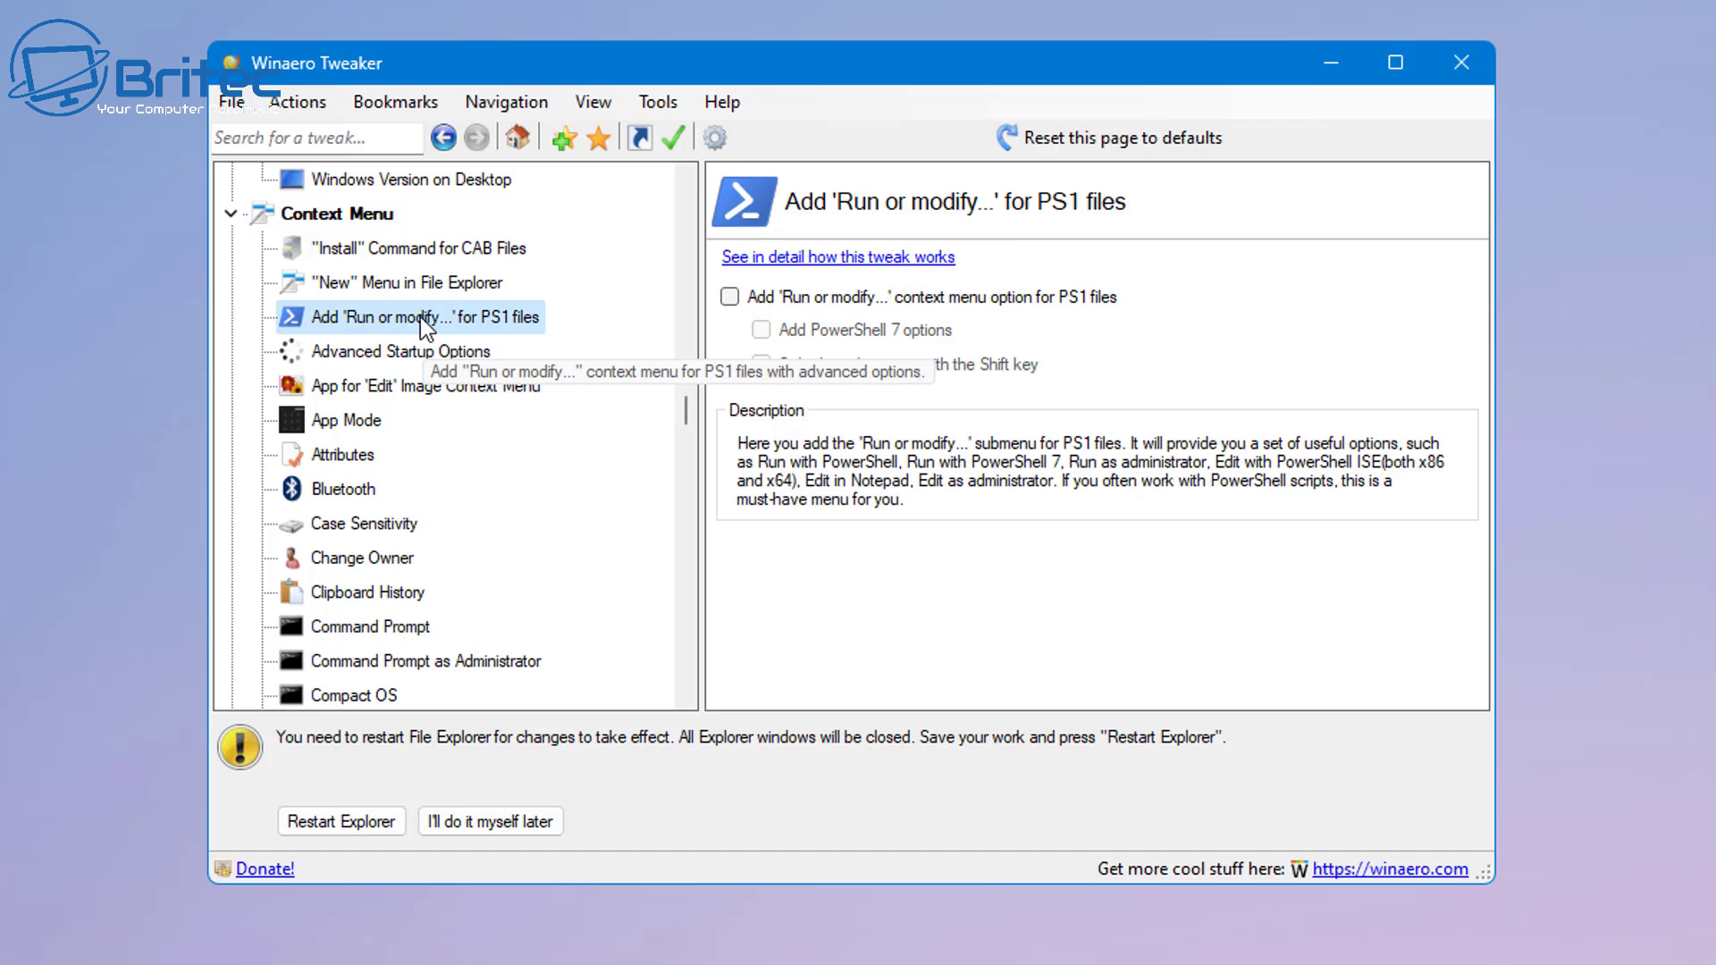
{"action": "left_click", "coordinate": [731, 300]}
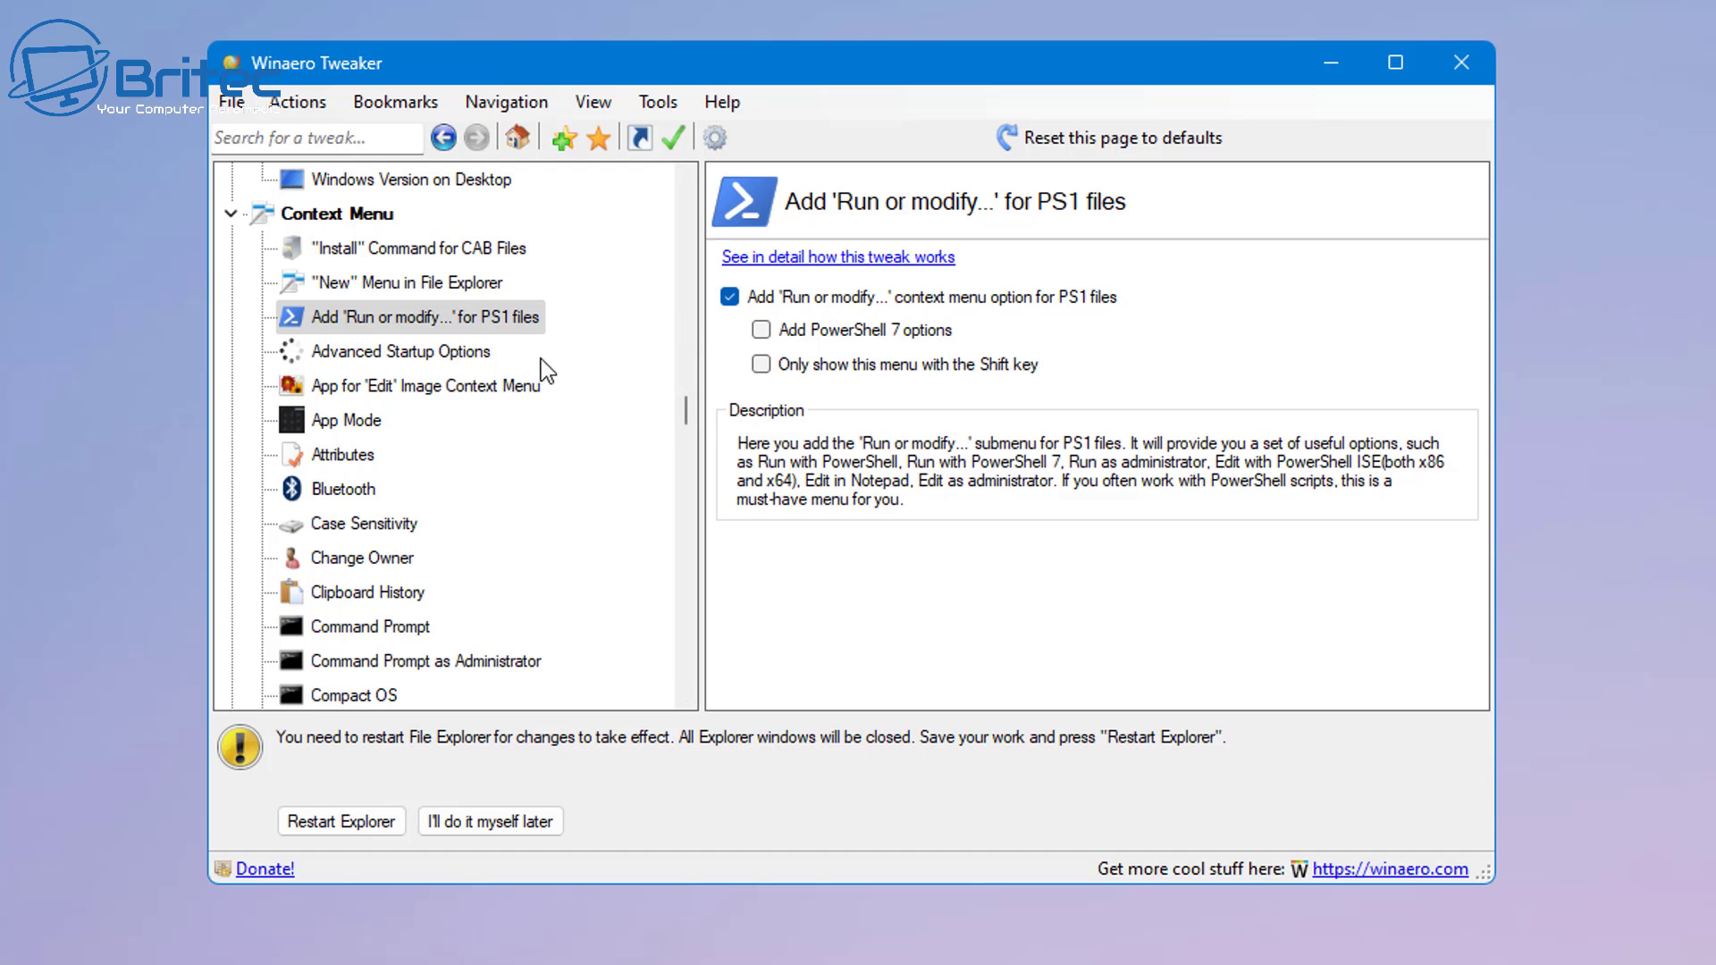
{"action": "left_click", "coordinate": [427, 361]}
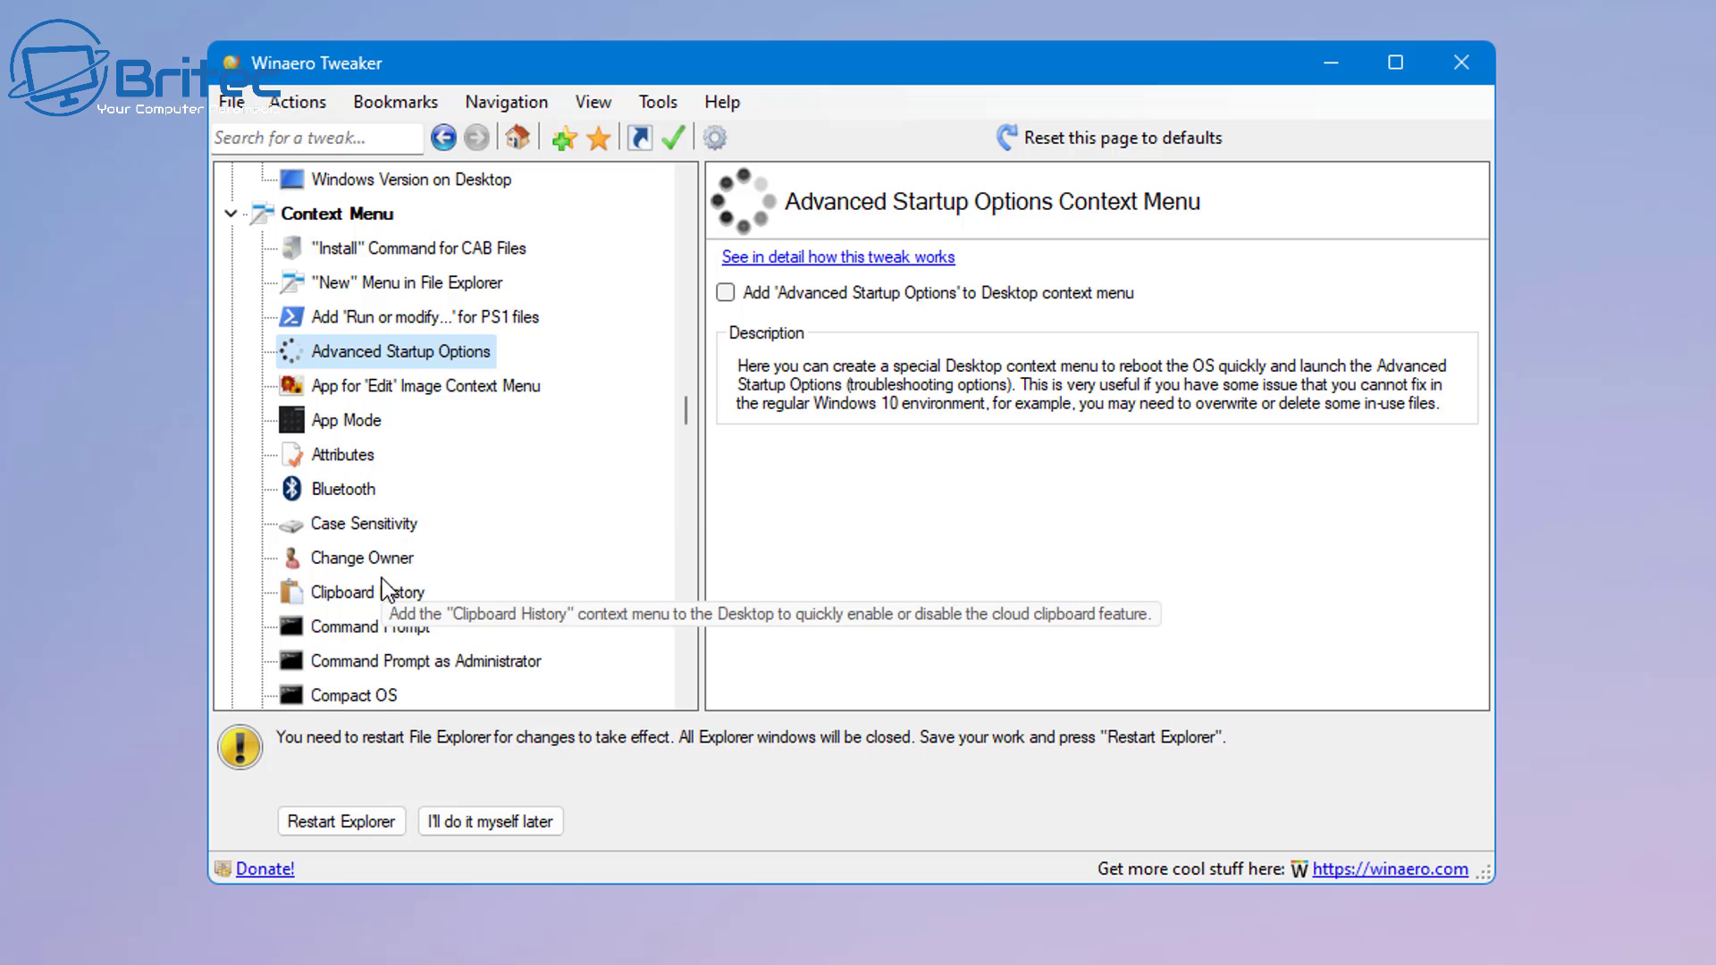
Step: Add Command Prompt and Command Prompt as Administrator to the context menu
{"action": "scroll", "coordinate": [371, 594], "scroll_direction": "down", "scroll_amount": 2}
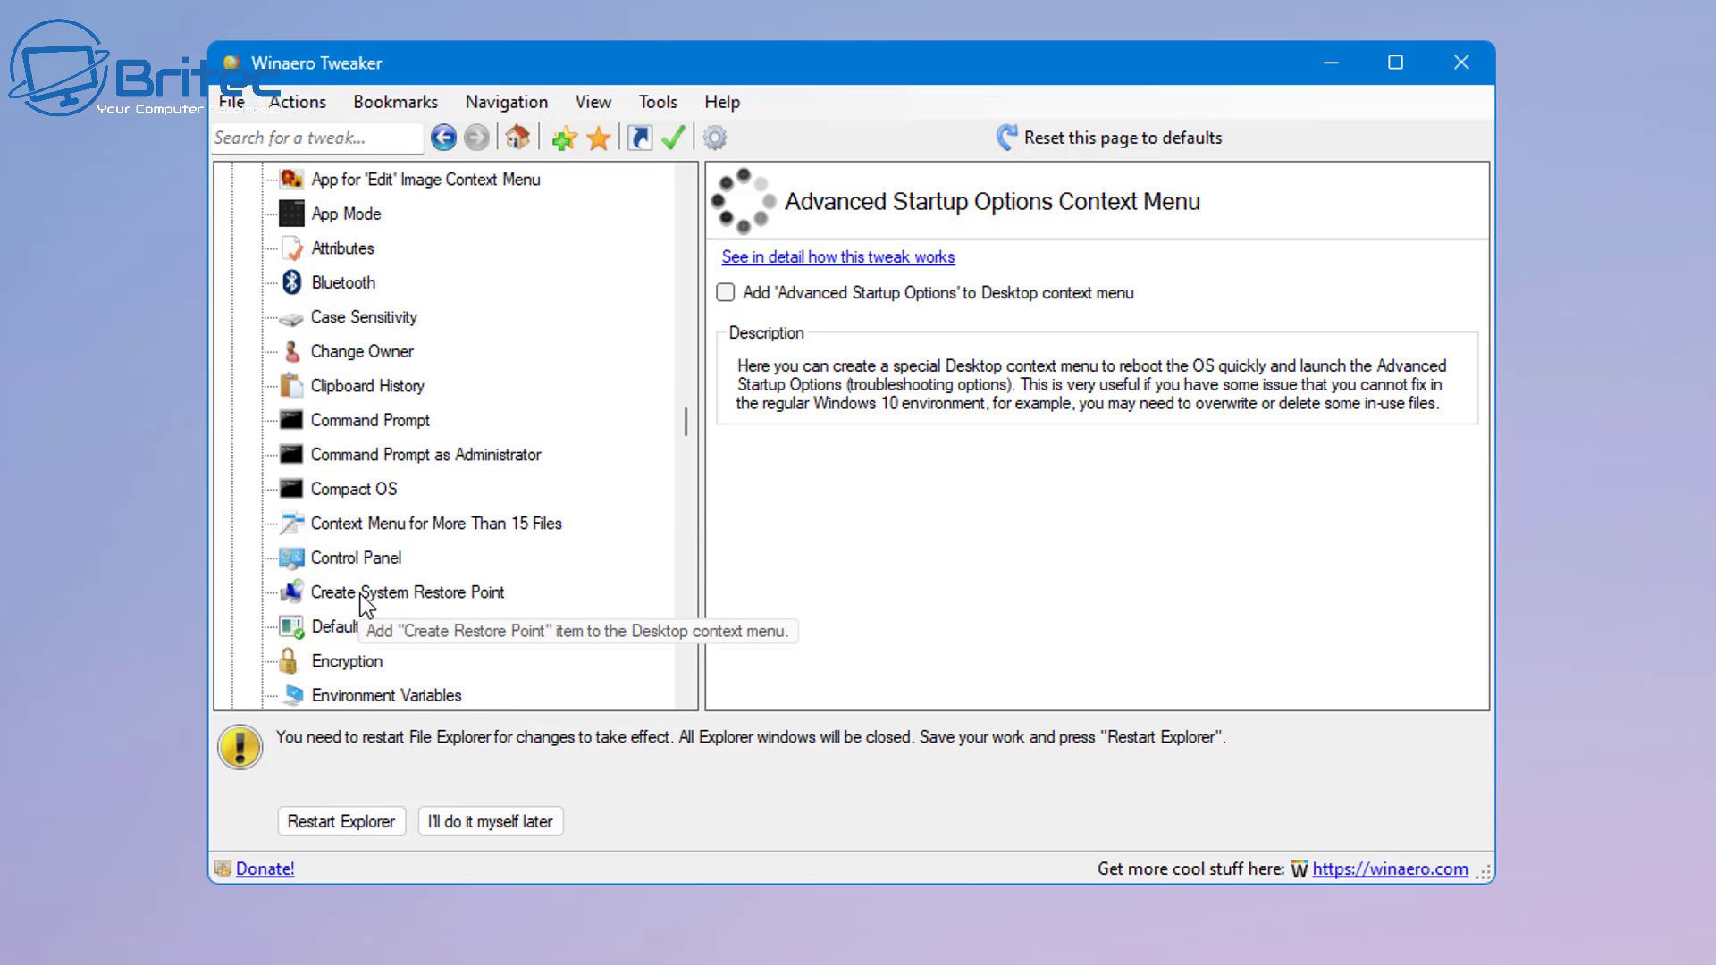
{"action": "scroll", "coordinate": [373, 592], "scroll_direction": "down", "scroll_amount": 2}
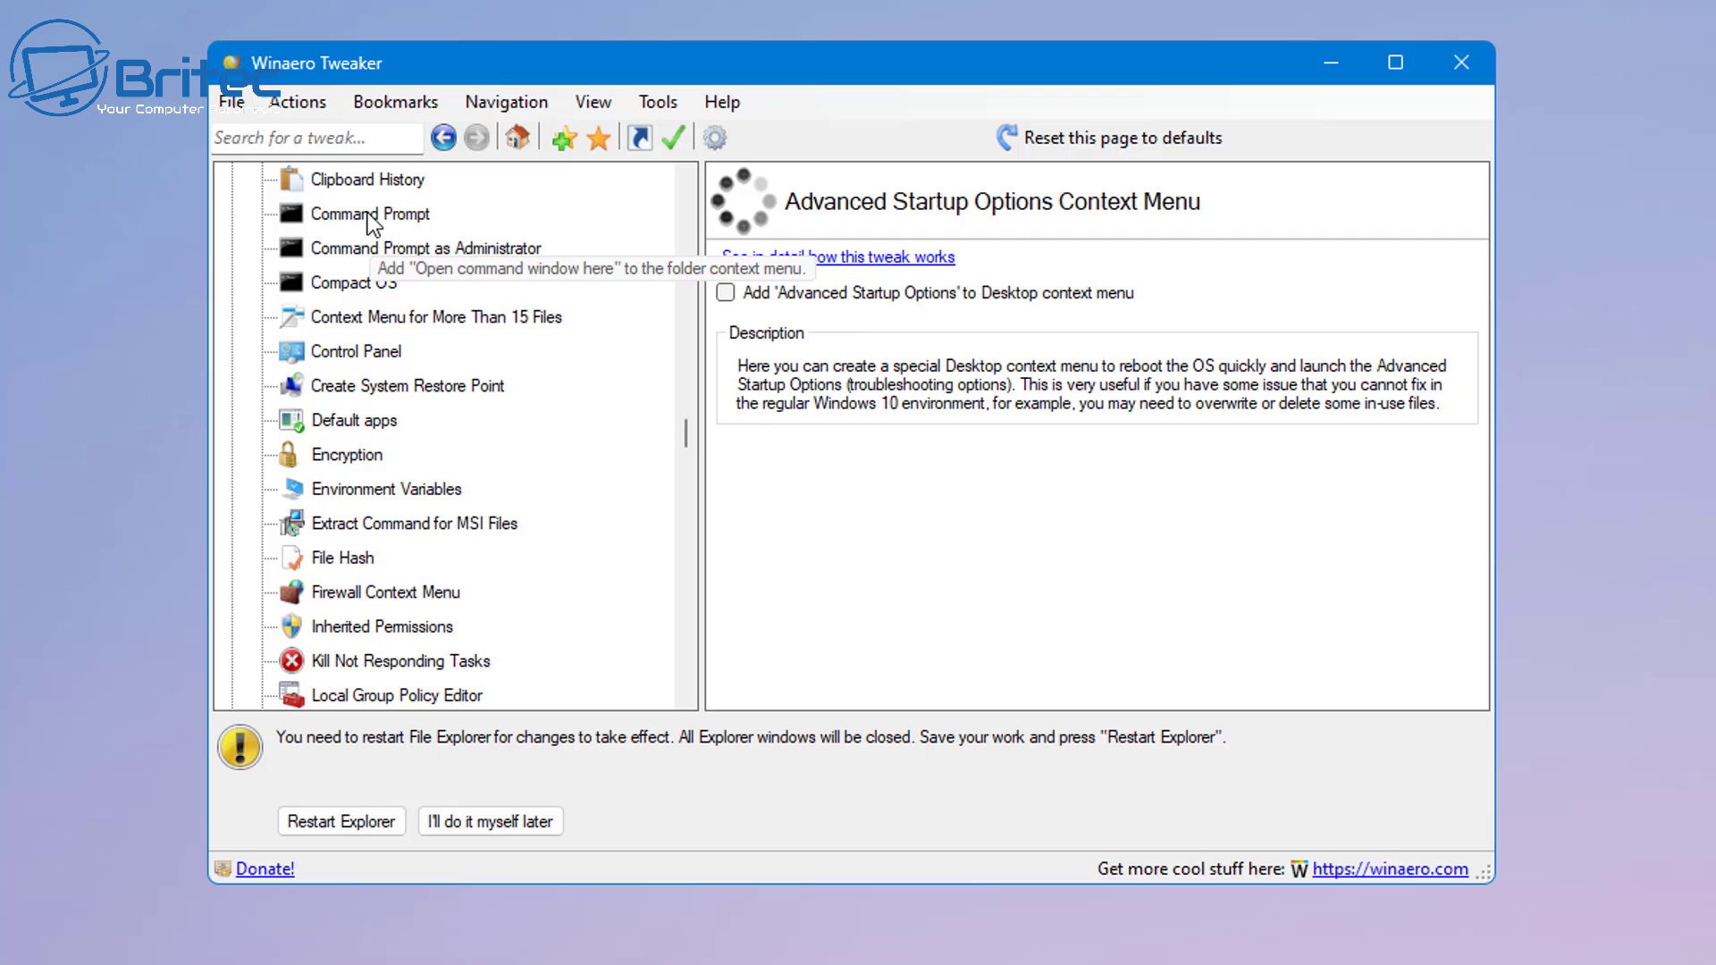
{"action": "left_click", "coordinate": [373, 216]}
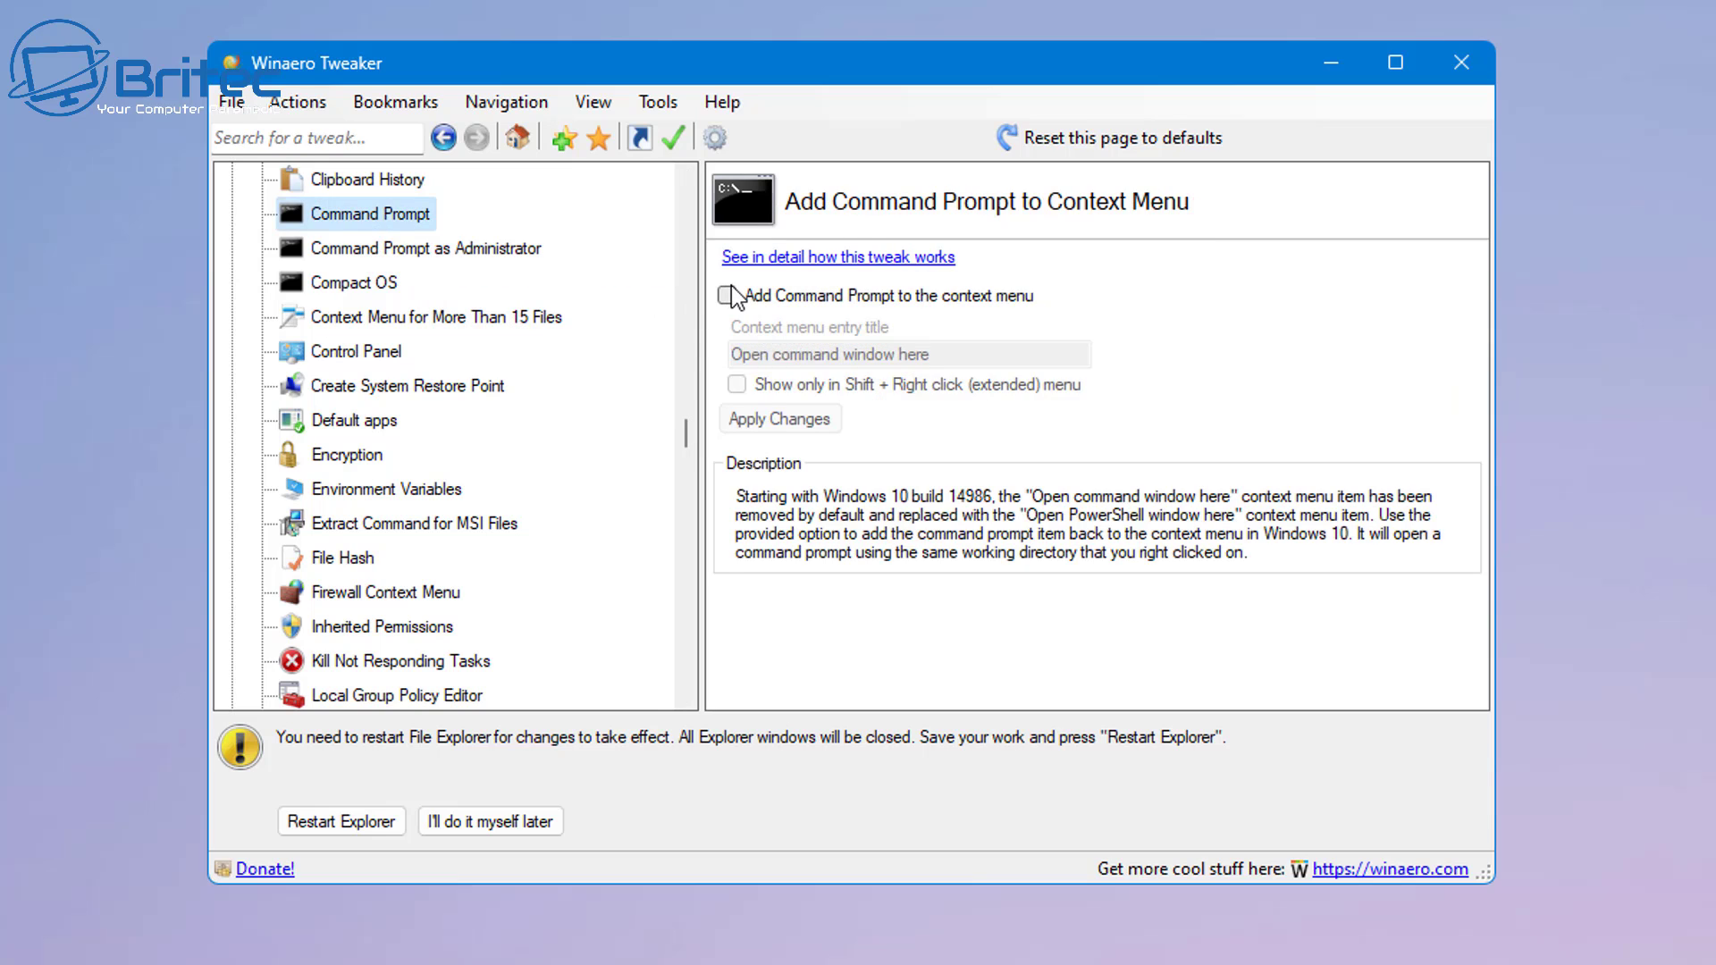
{"action": "left_click", "coordinate": [726, 296]}
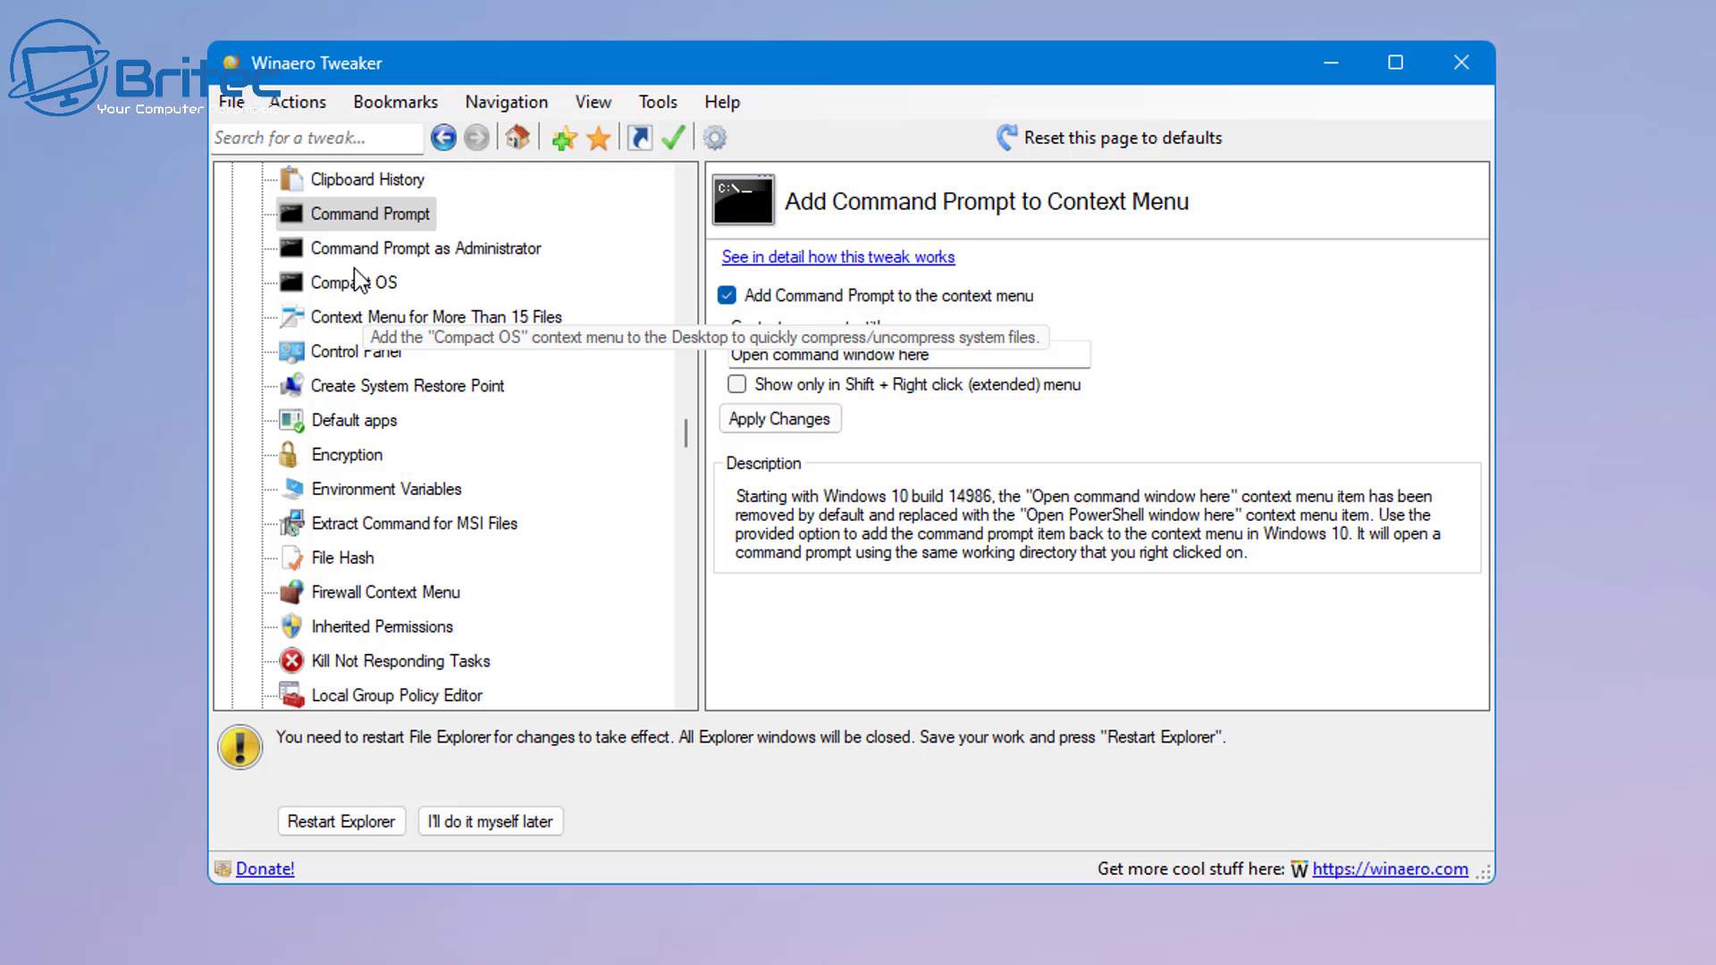
{"action": "left_click", "coordinate": [389, 258]}
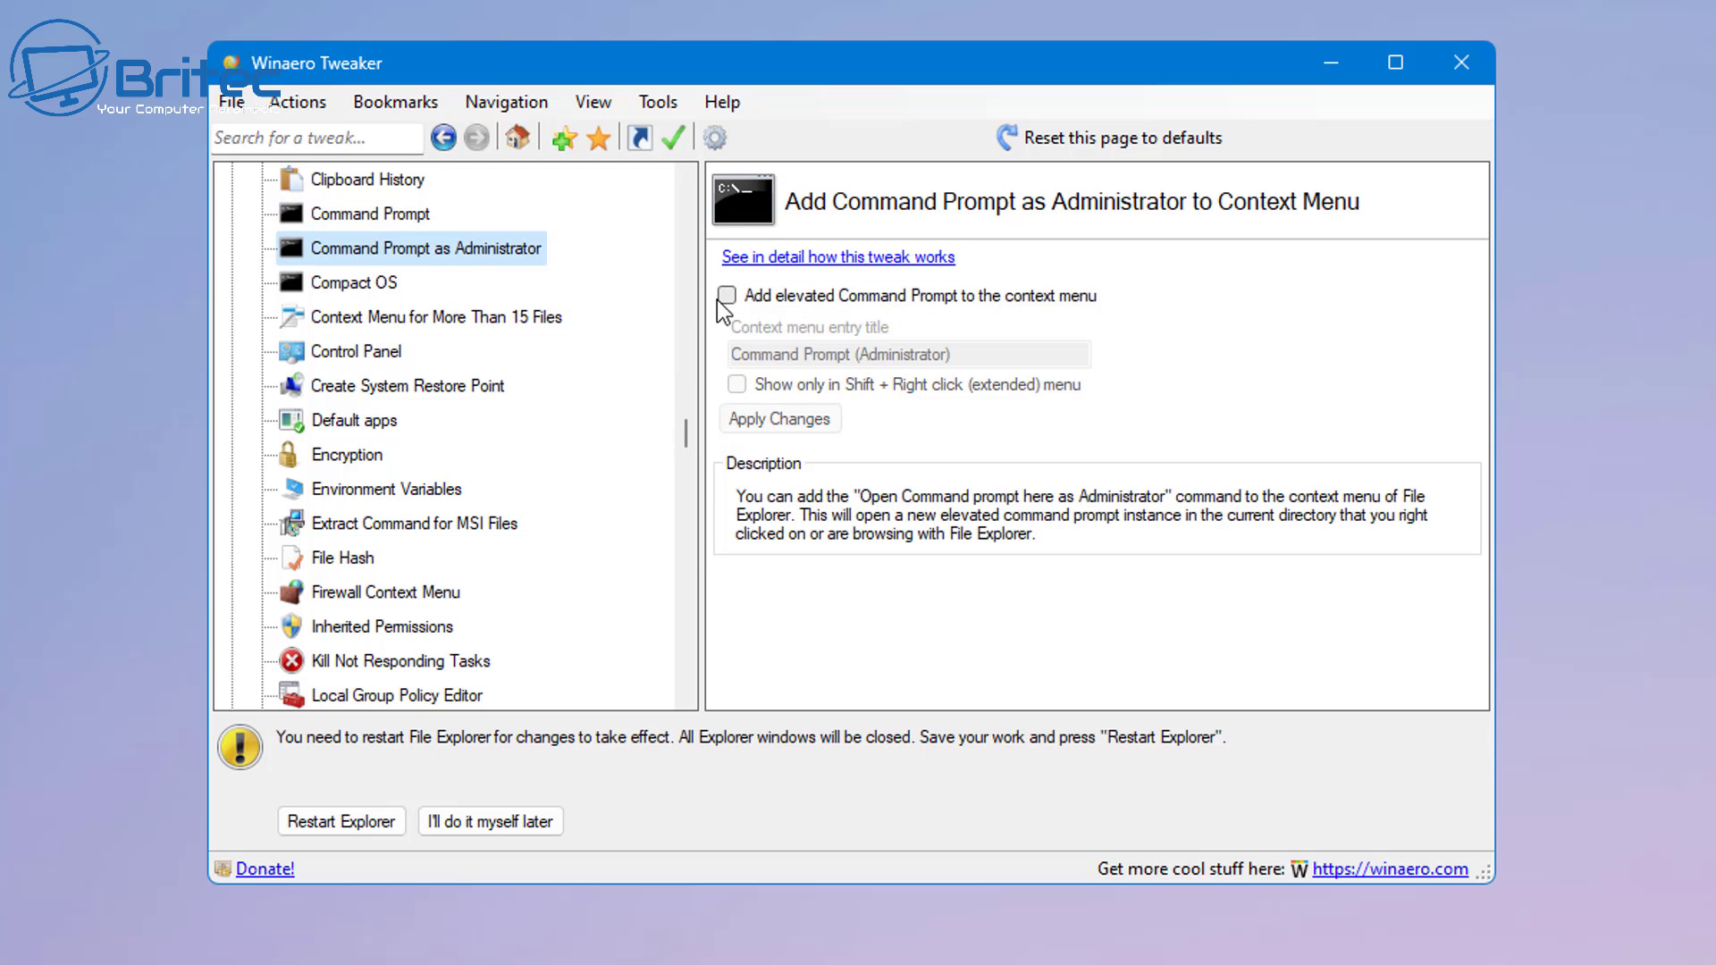
{"action": "left_click", "coordinate": [727, 297]}
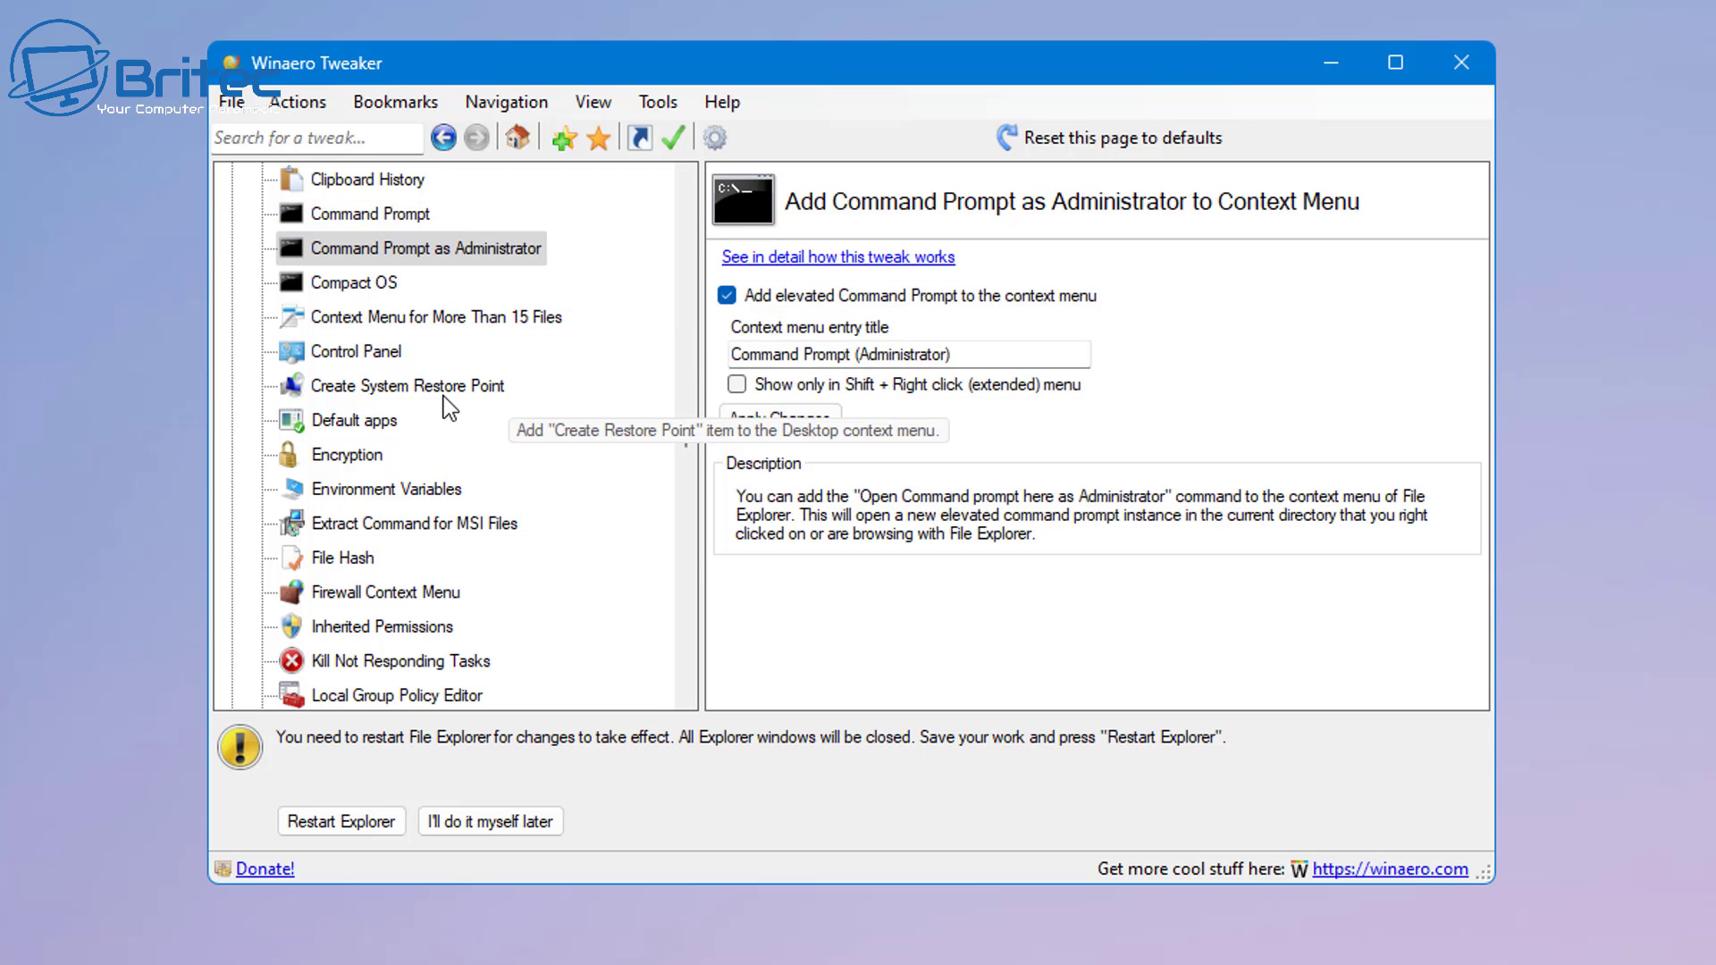
Step: Add Control Panel and Create Restore Point to the desktop context menu
{"action": "left_click", "coordinate": [366, 354]}
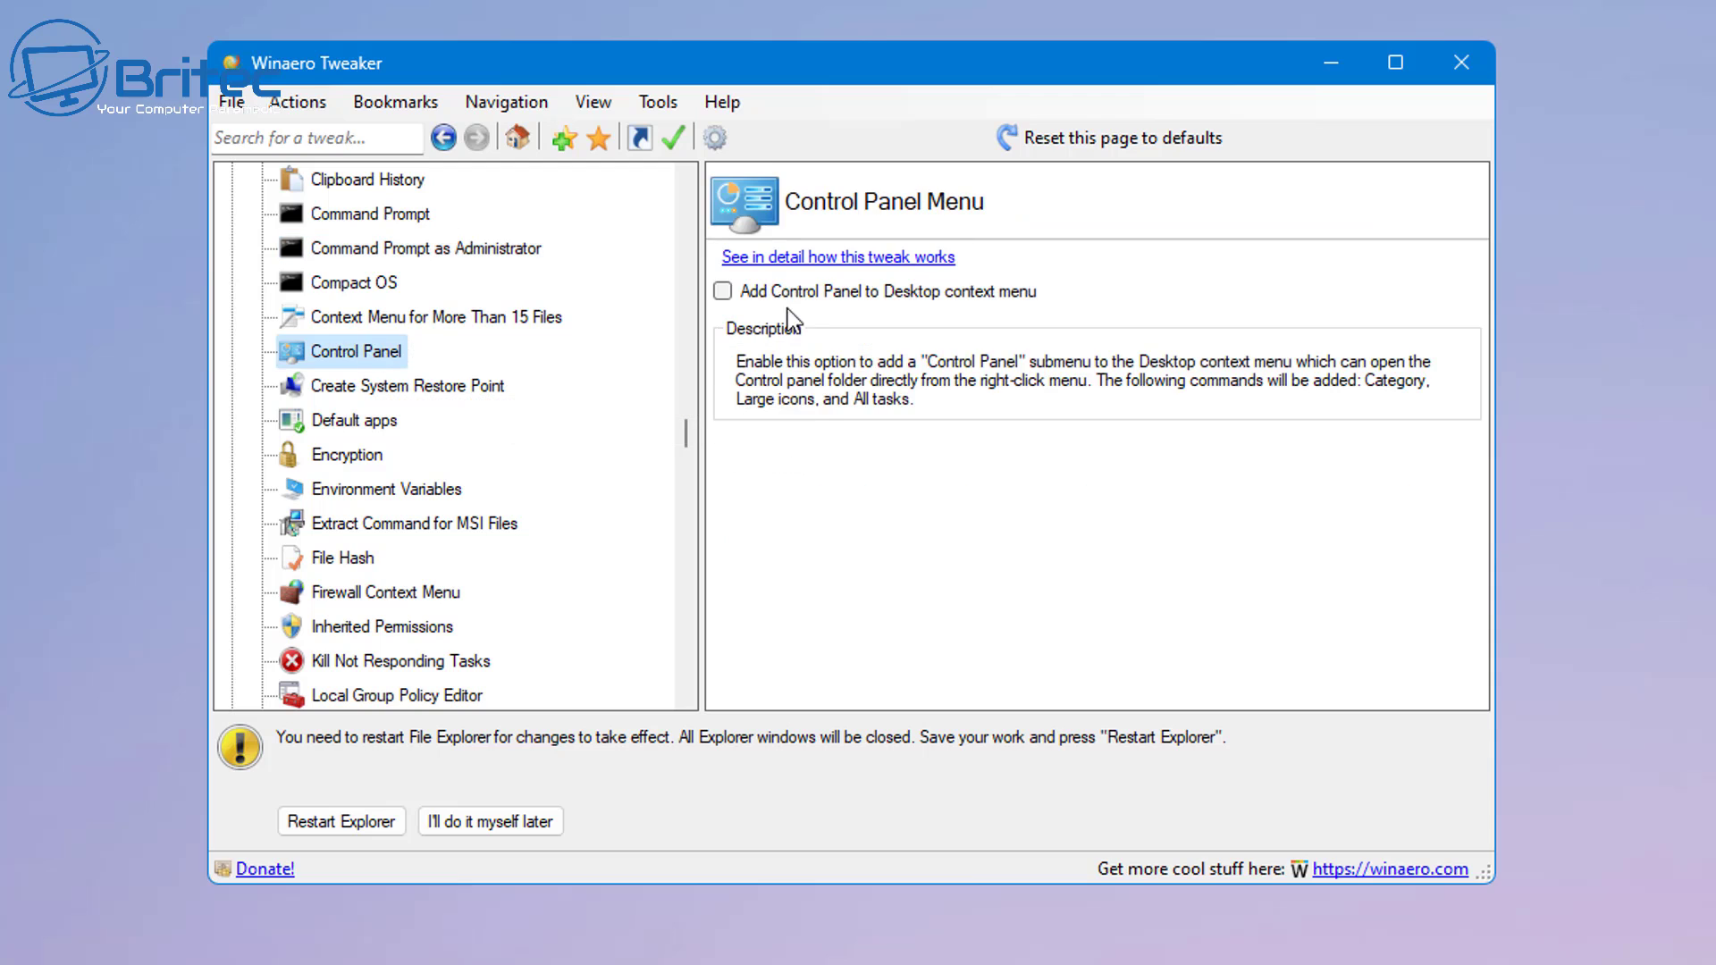
{"action": "left_click", "coordinate": [723, 294]}
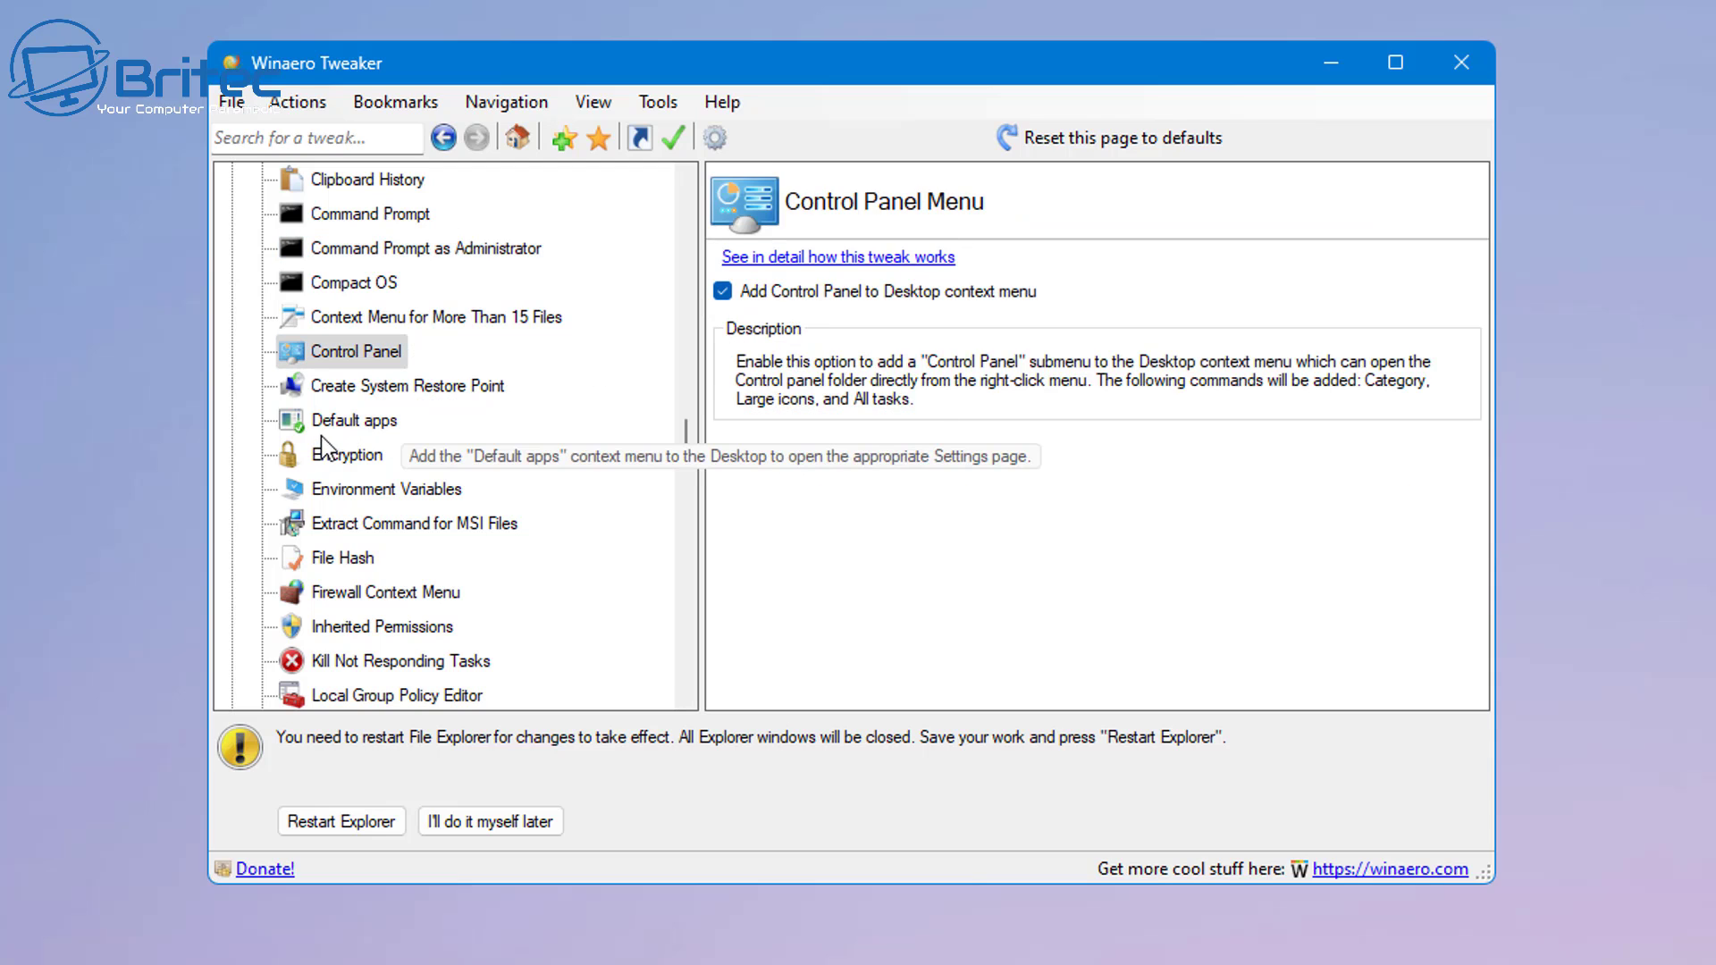
{"action": "left_click", "coordinate": [411, 395]}
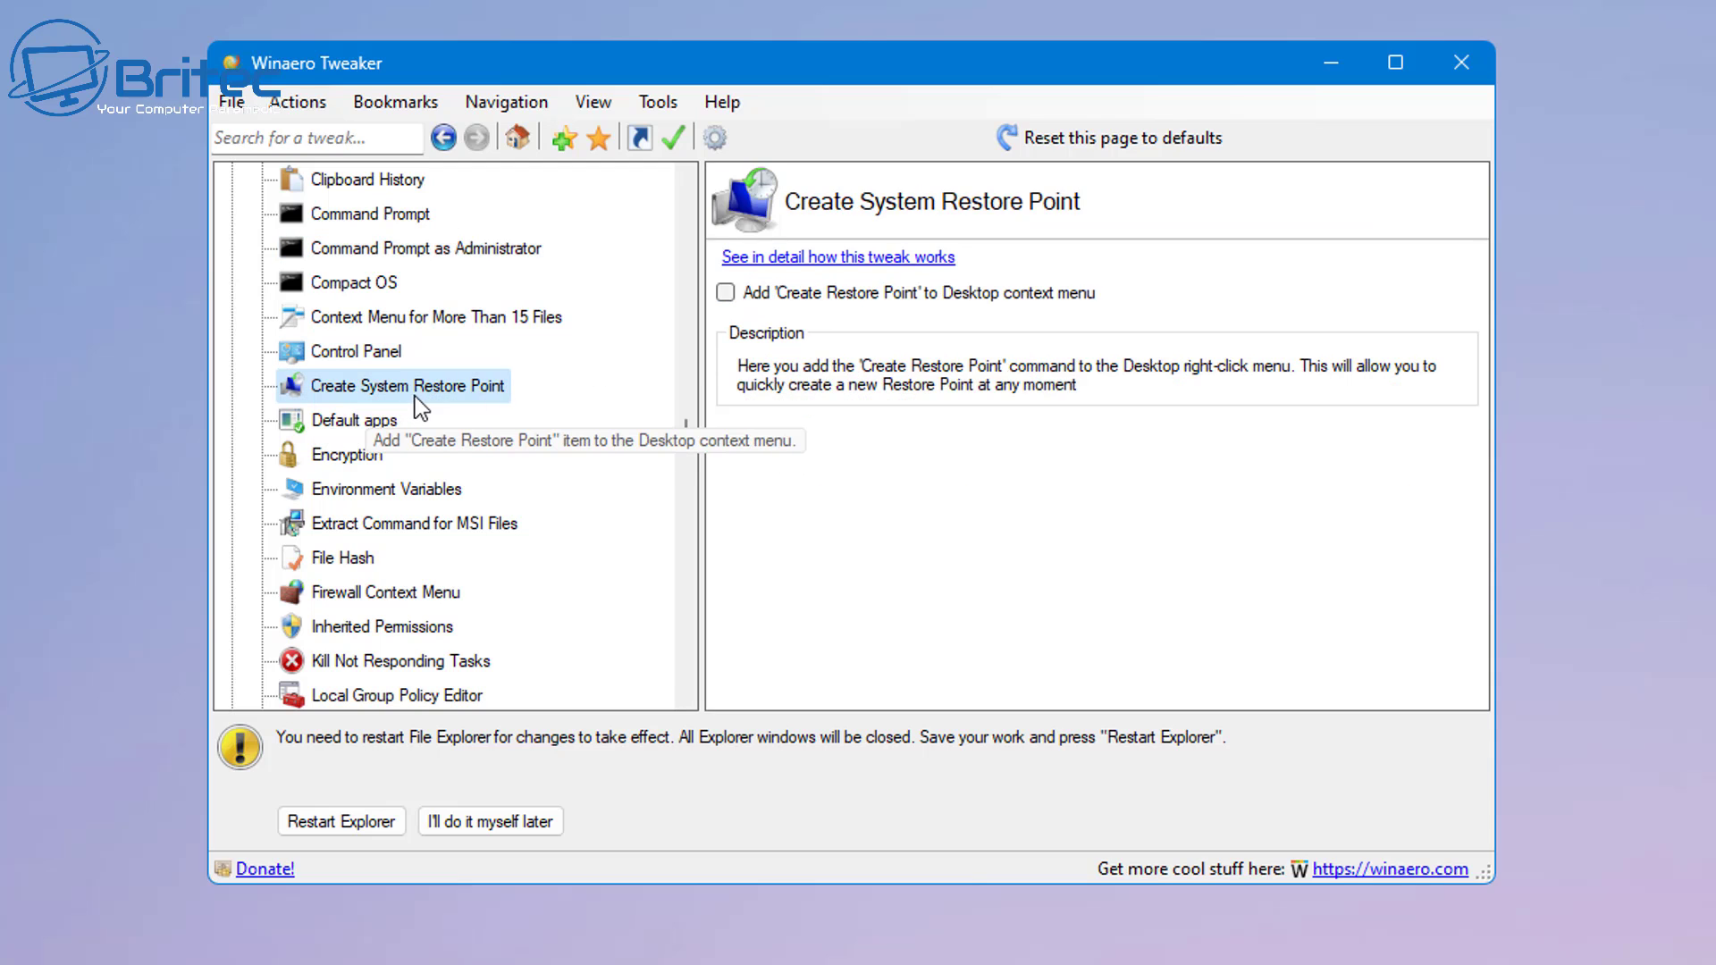
{"action": "left_click", "coordinate": [726, 295]}
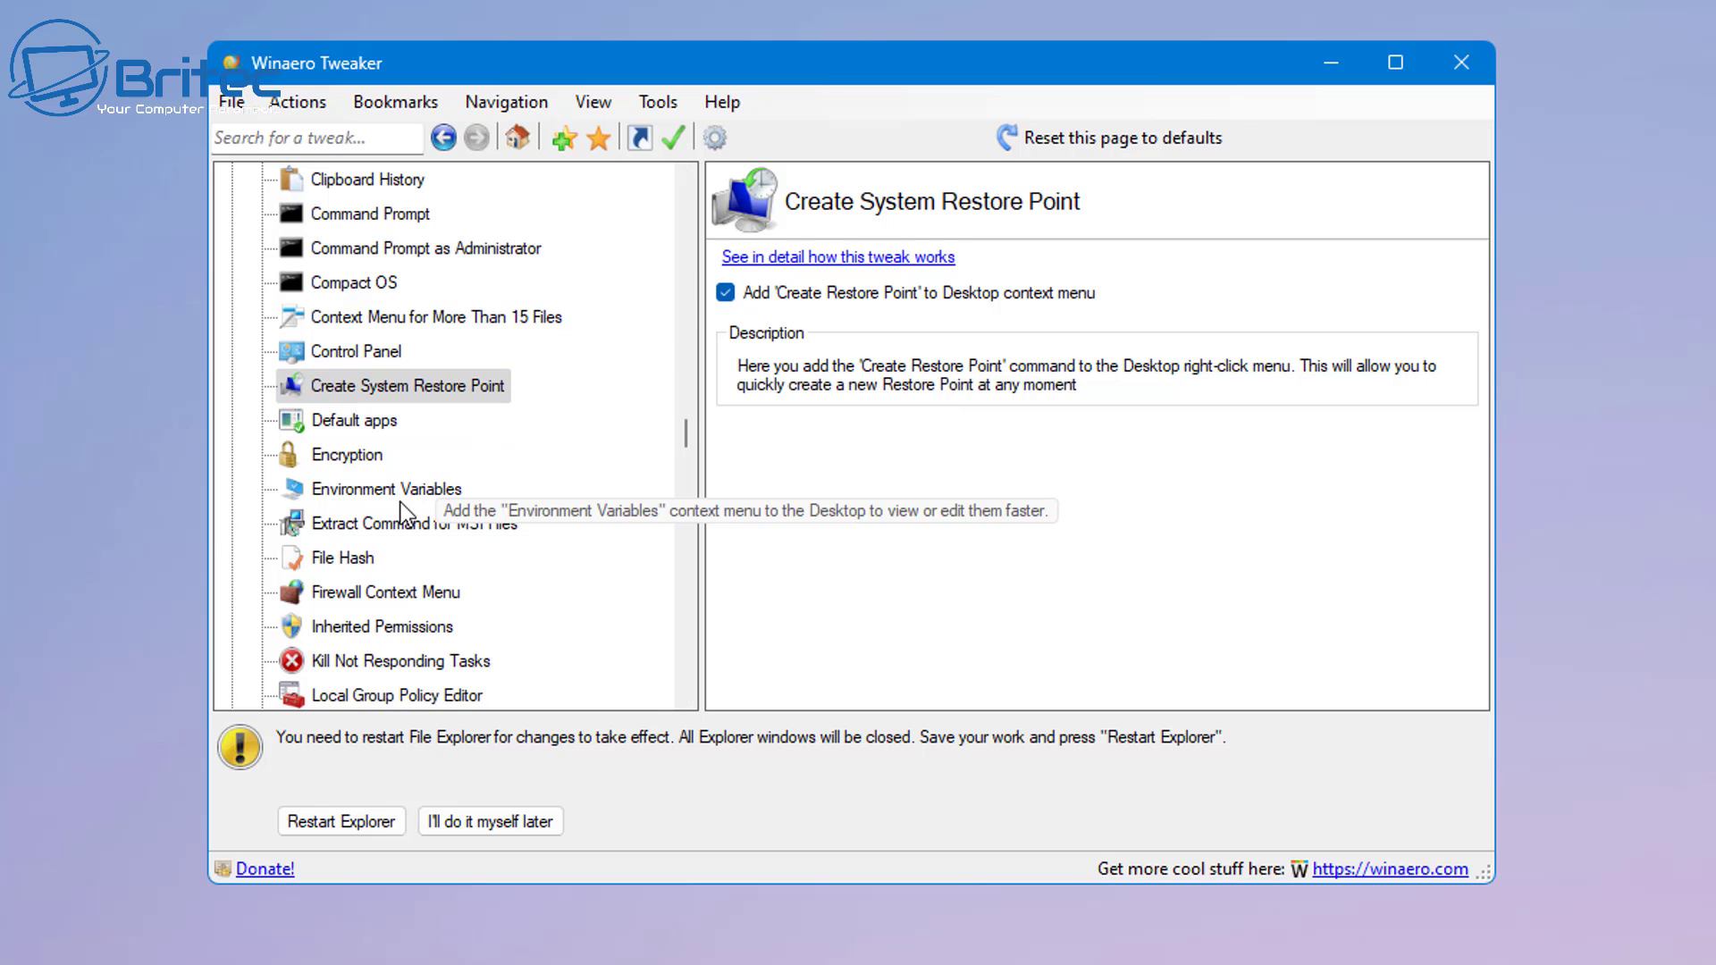
Step: Add Inherited Permissions and the Firewall submenu to the context menu
{"action": "scroll", "coordinate": [393, 536], "scroll_direction": "down", "scroll_amount": 2}
{"action": "left_click", "coordinate": [400, 454]}
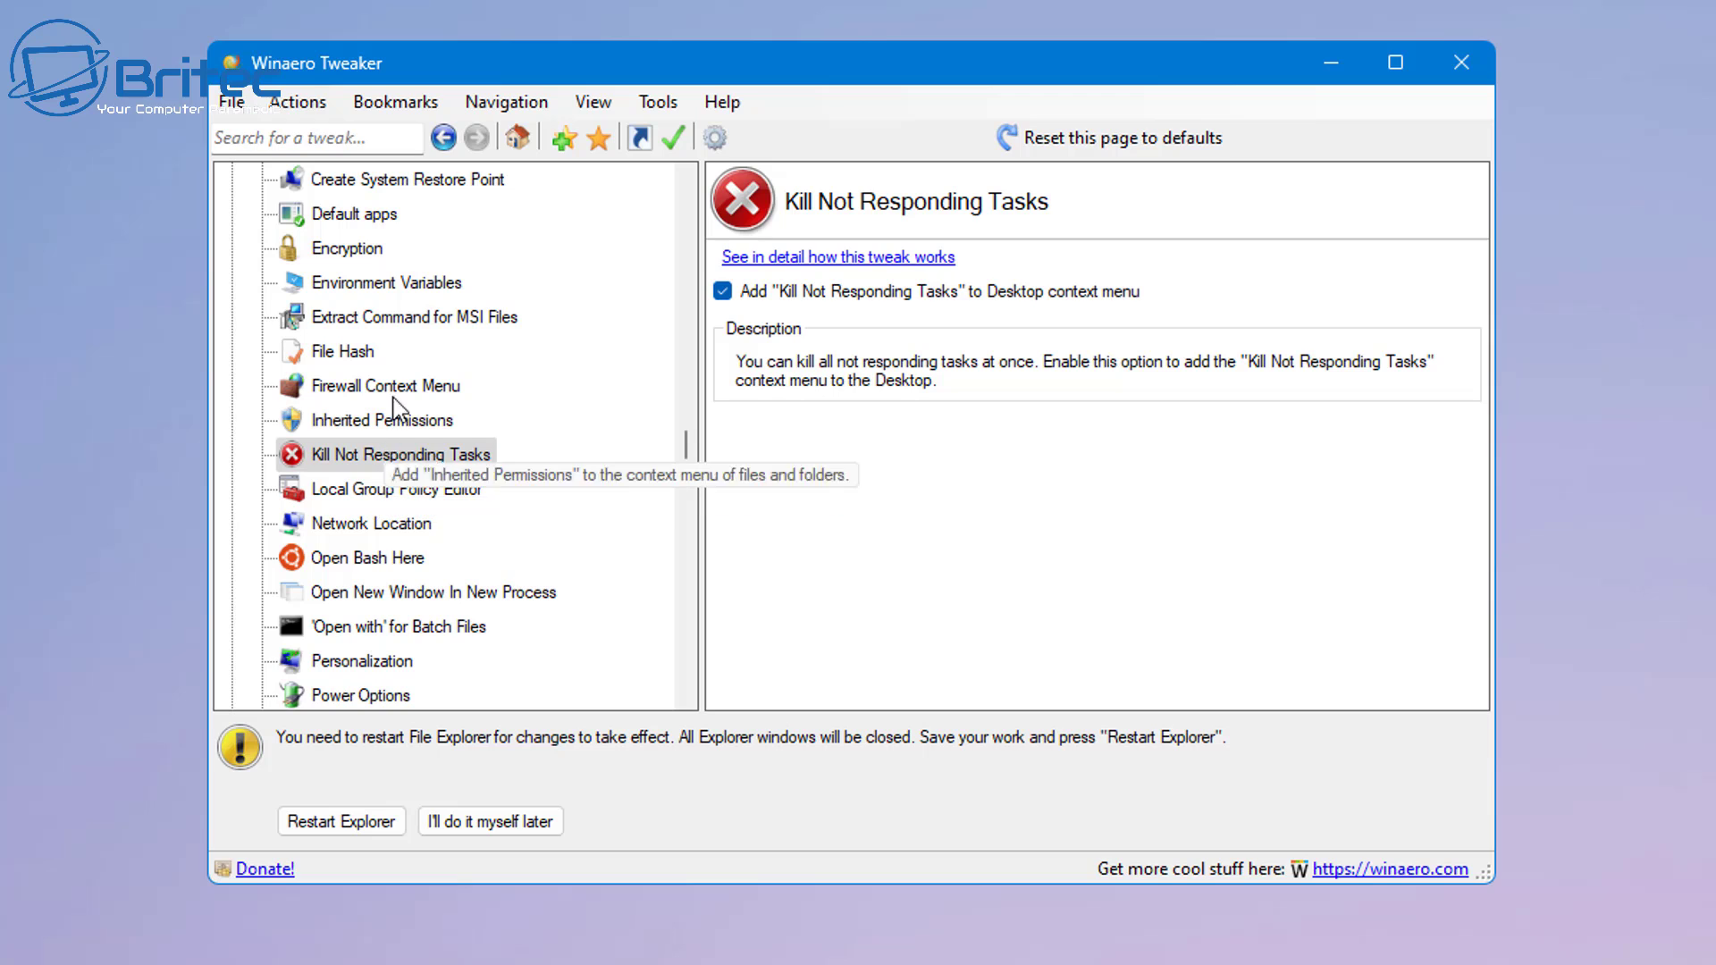
{"action": "left_click", "coordinate": [397, 426]}
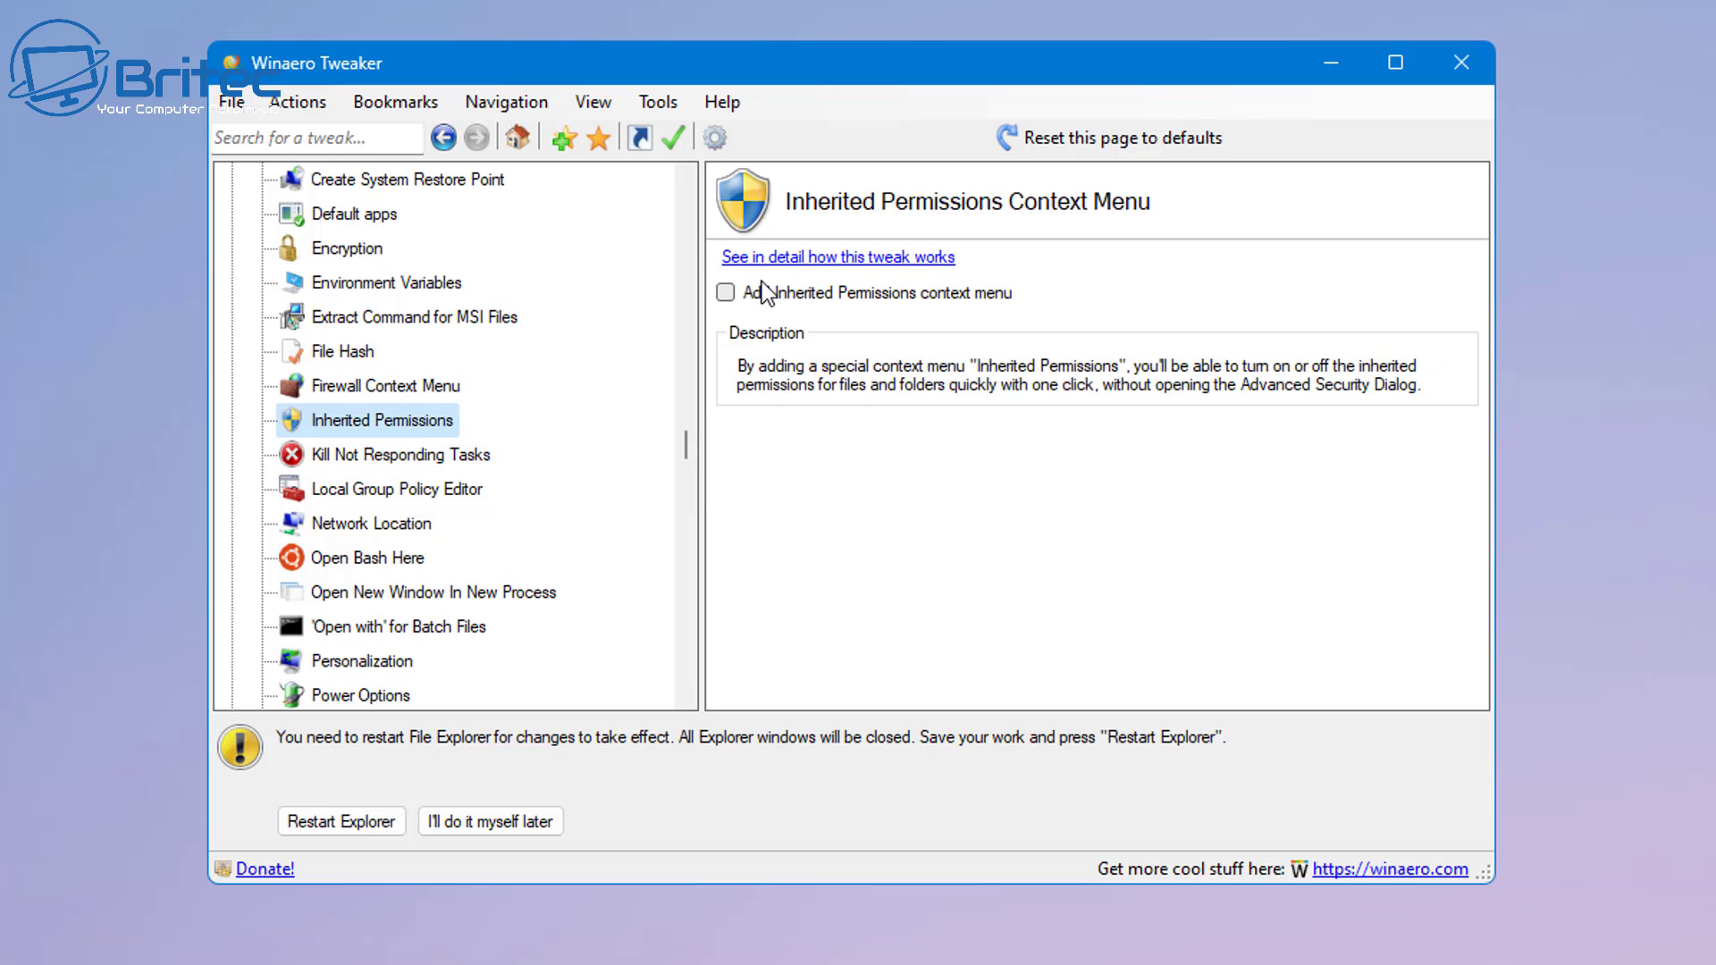
{"action": "left_click", "coordinate": [724, 293]}
{"action": "left_click", "coordinate": [379, 390]}
{"action": "left_click", "coordinate": [725, 293]}
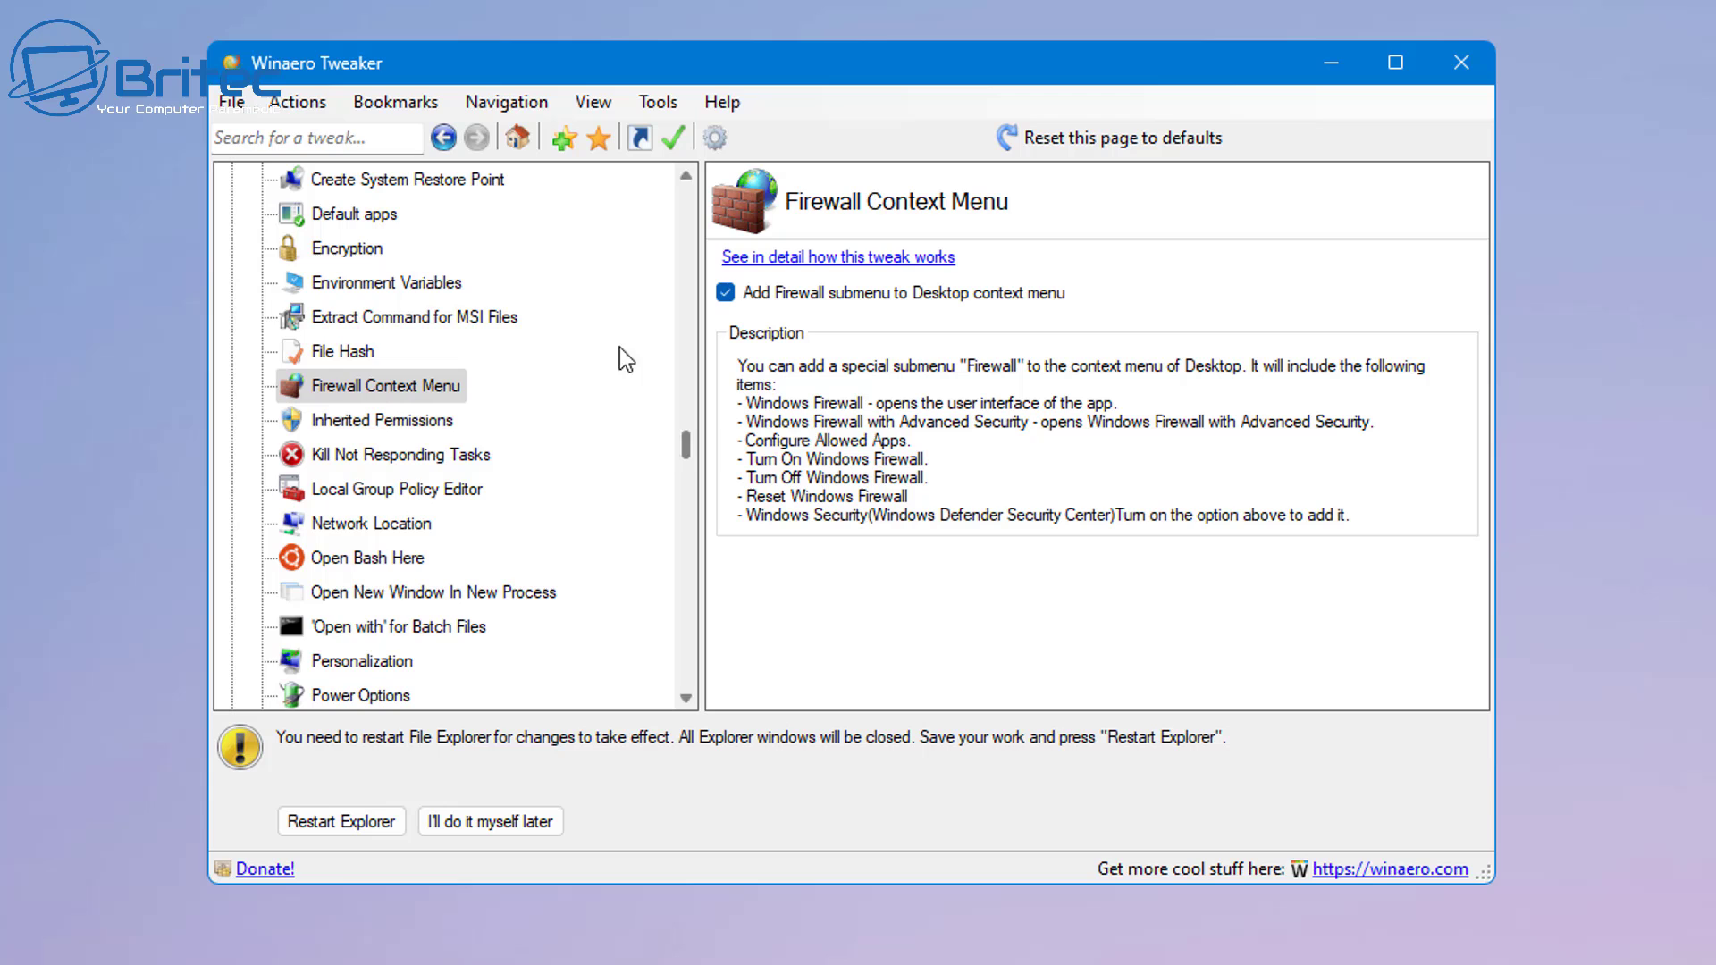
Step: Add the Personalization submenu to the desktop menu and restart Explorer
{"action": "scroll", "coordinate": [486, 420], "scroll_direction": "down", "scroll_amount": 3}
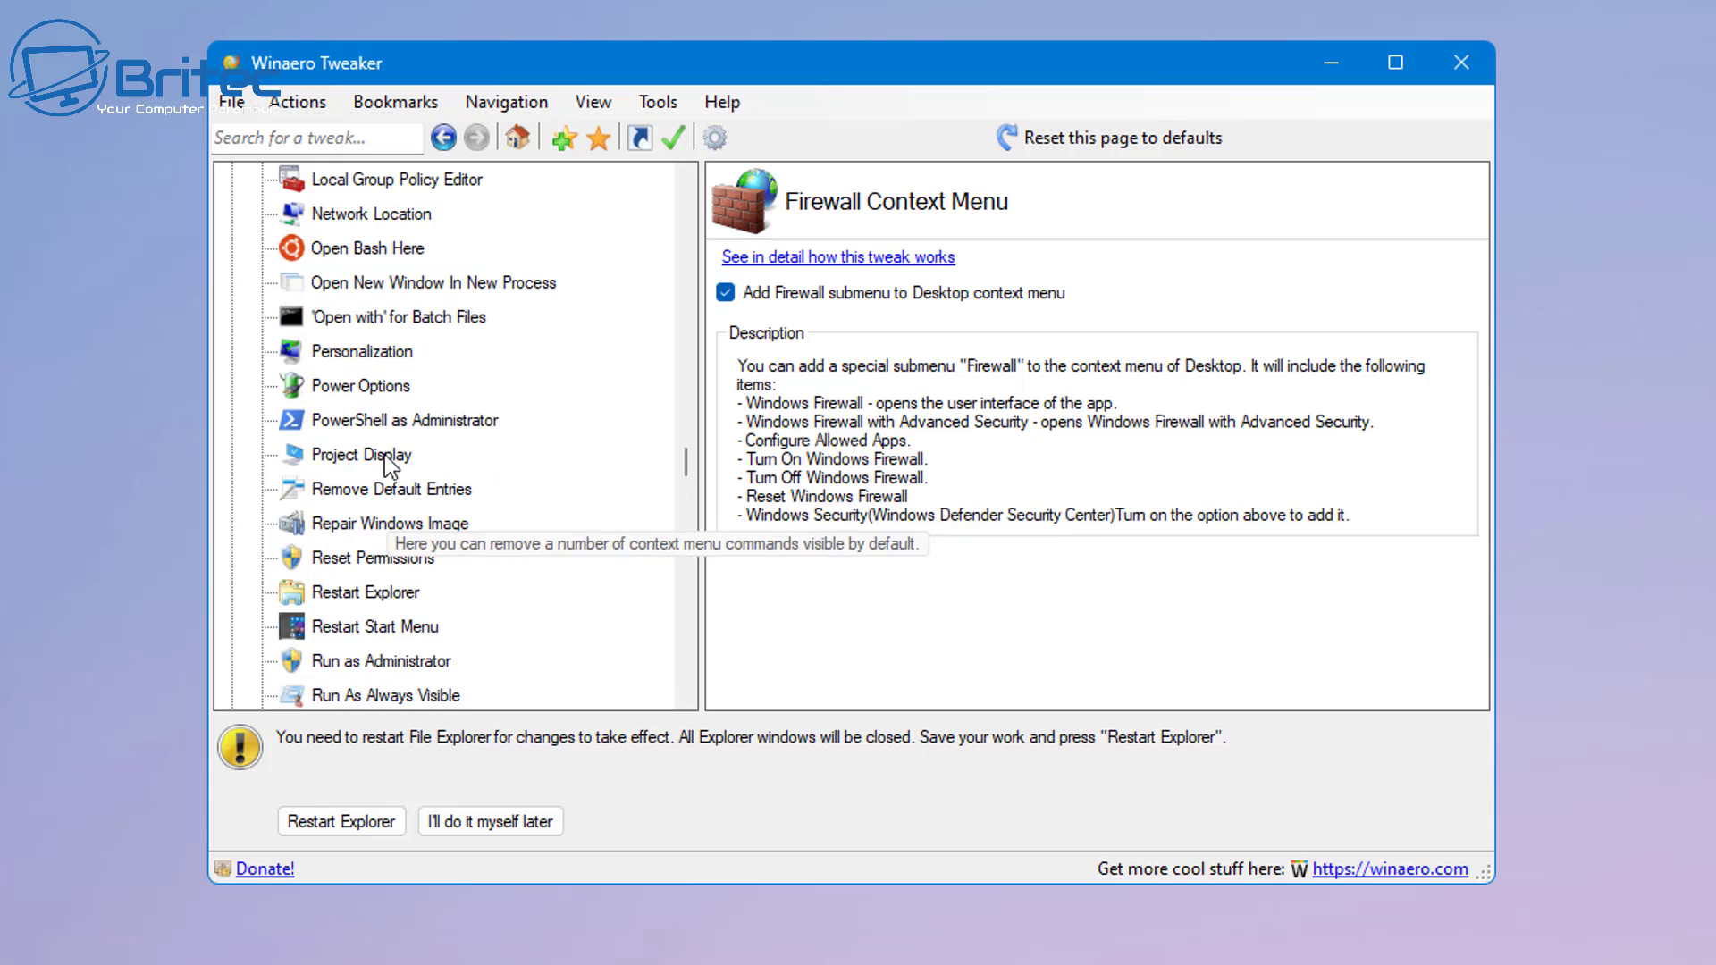
{"action": "left_click", "coordinate": [368, 348]}
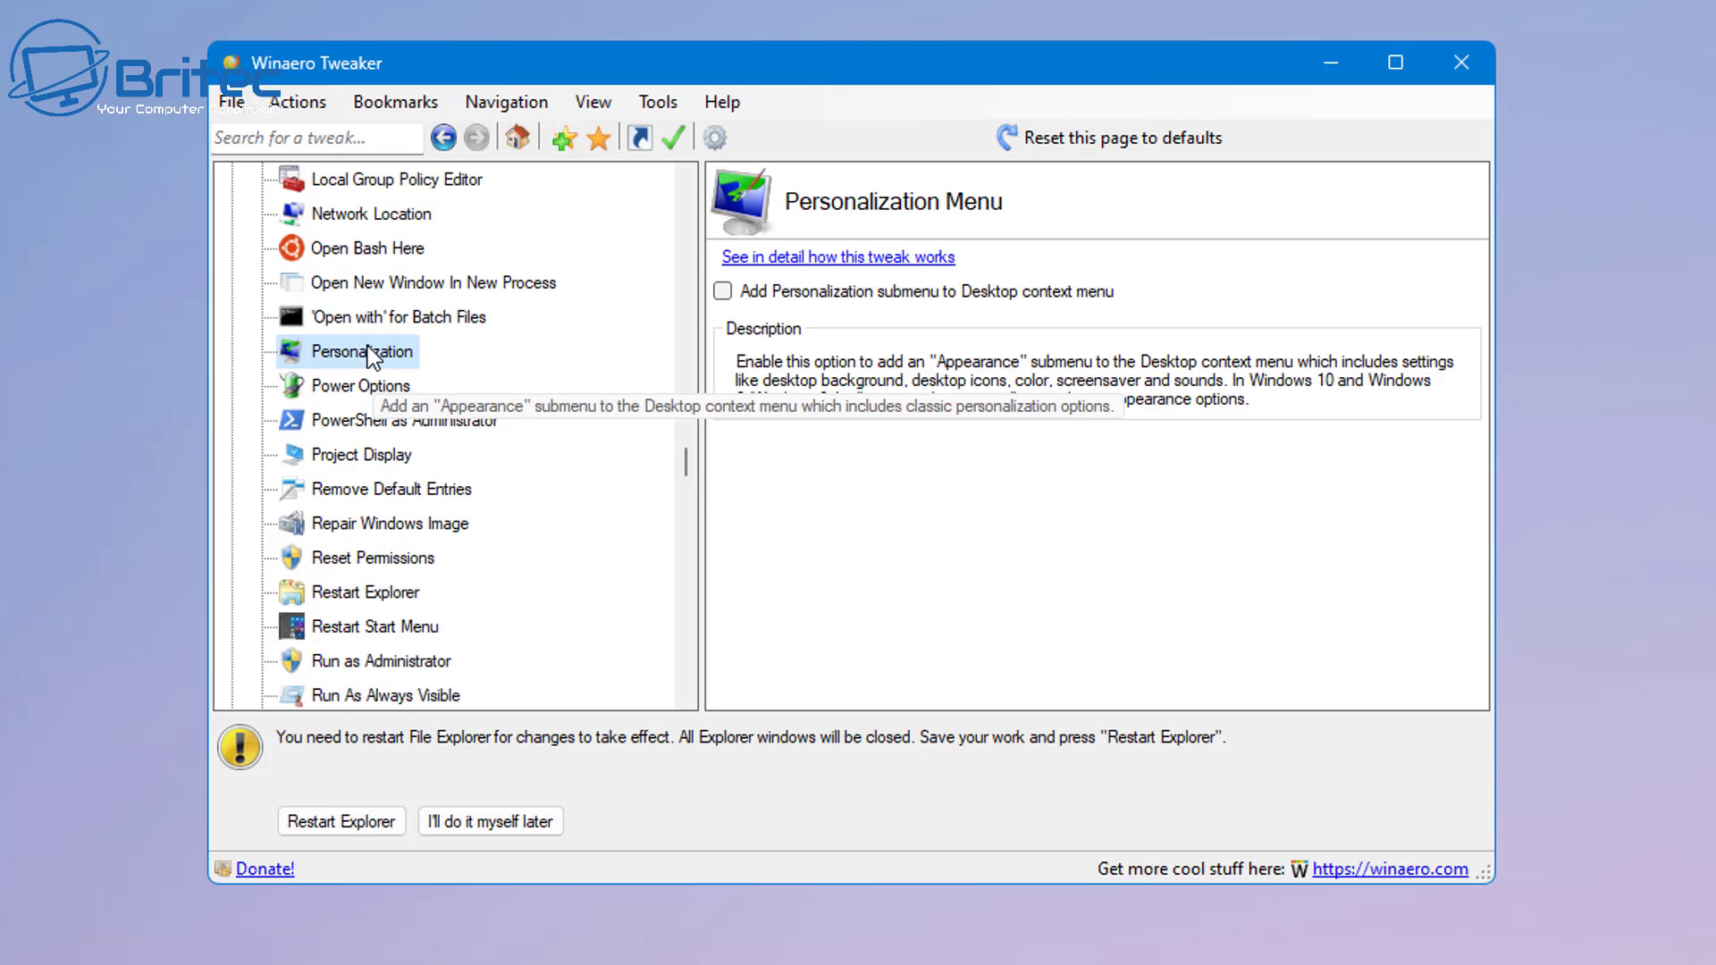
{"action": "left_click", "coordinate": [723, 292]}
{"action": "left_click", "coordinate": [379, 829]}
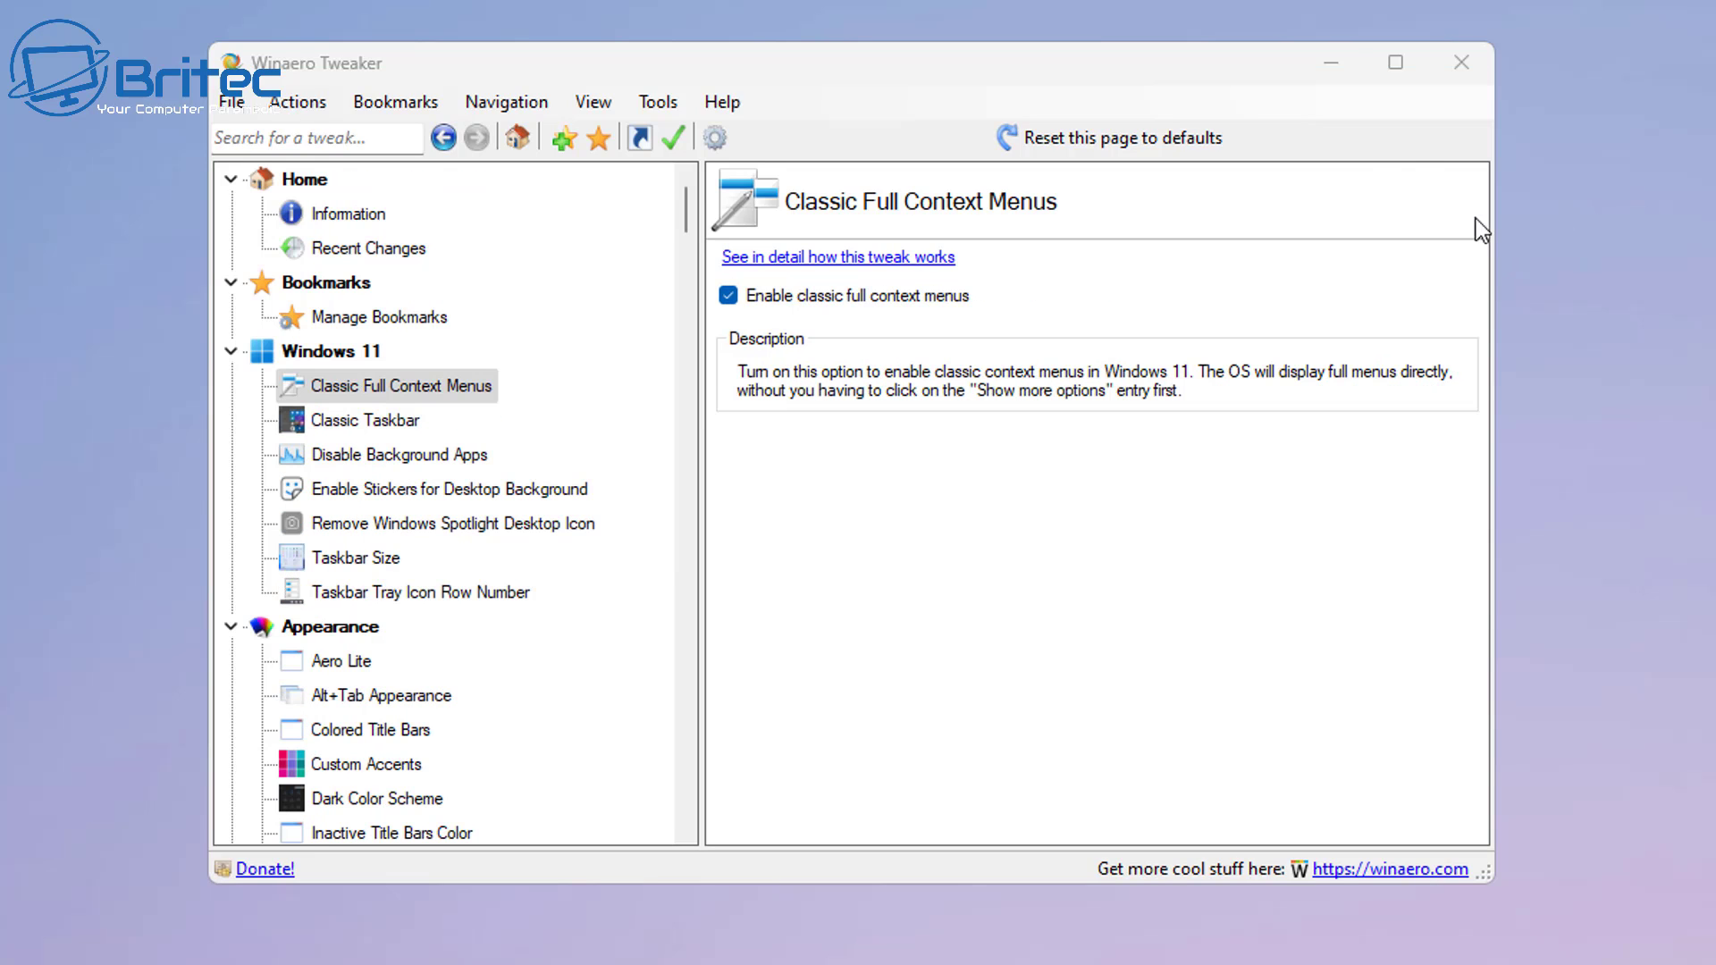
{"action": "right_click", "coordinate": [1623, 330]}
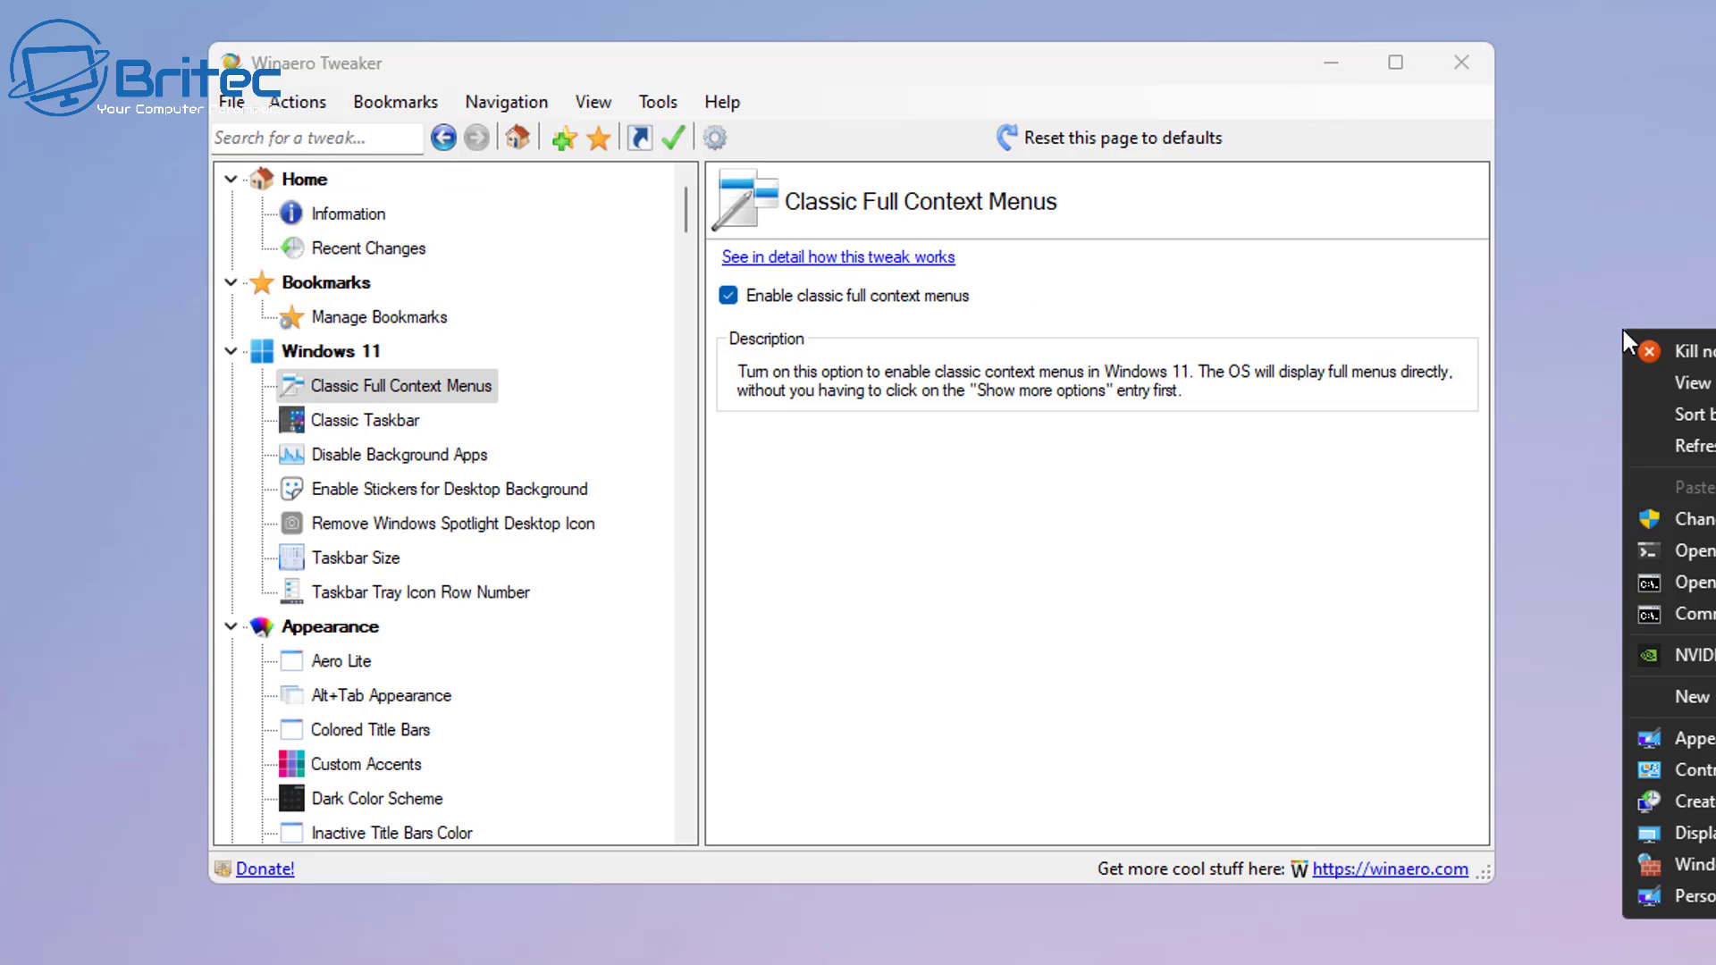
{"action": "left_click", "coordinate": [1490, 279]}
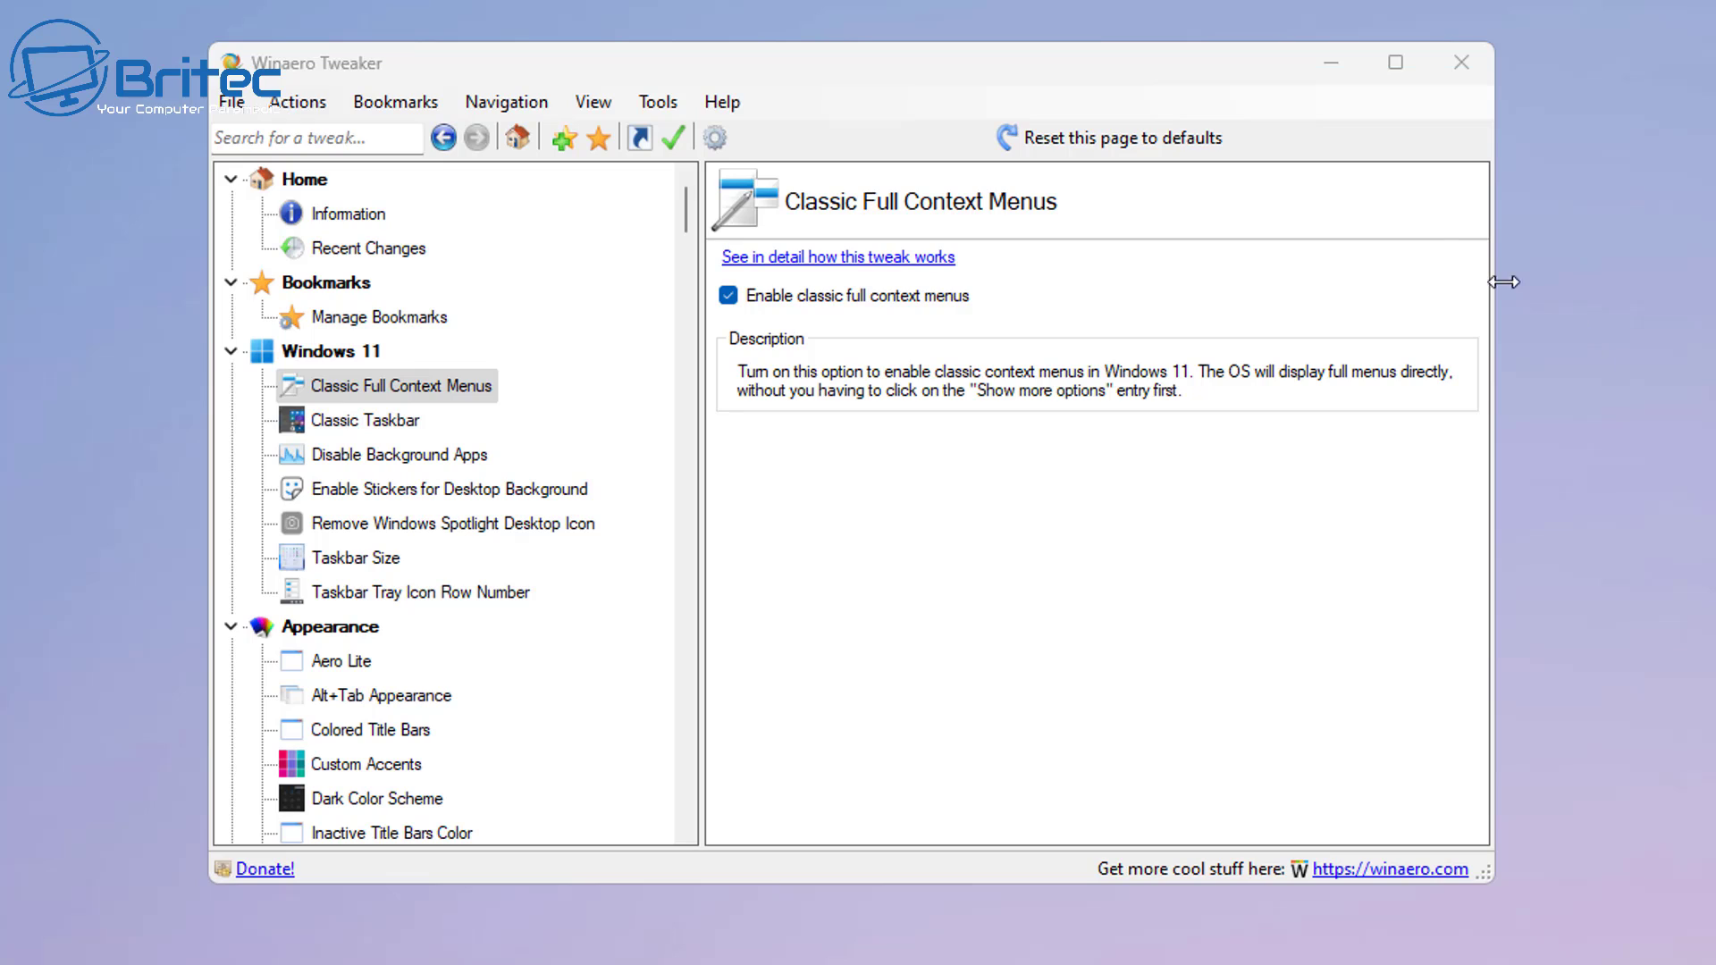
{"action": "left_click", "coordinate": [1331, 61]}
{"action": "right_click", "coordinate": [780, 285]}
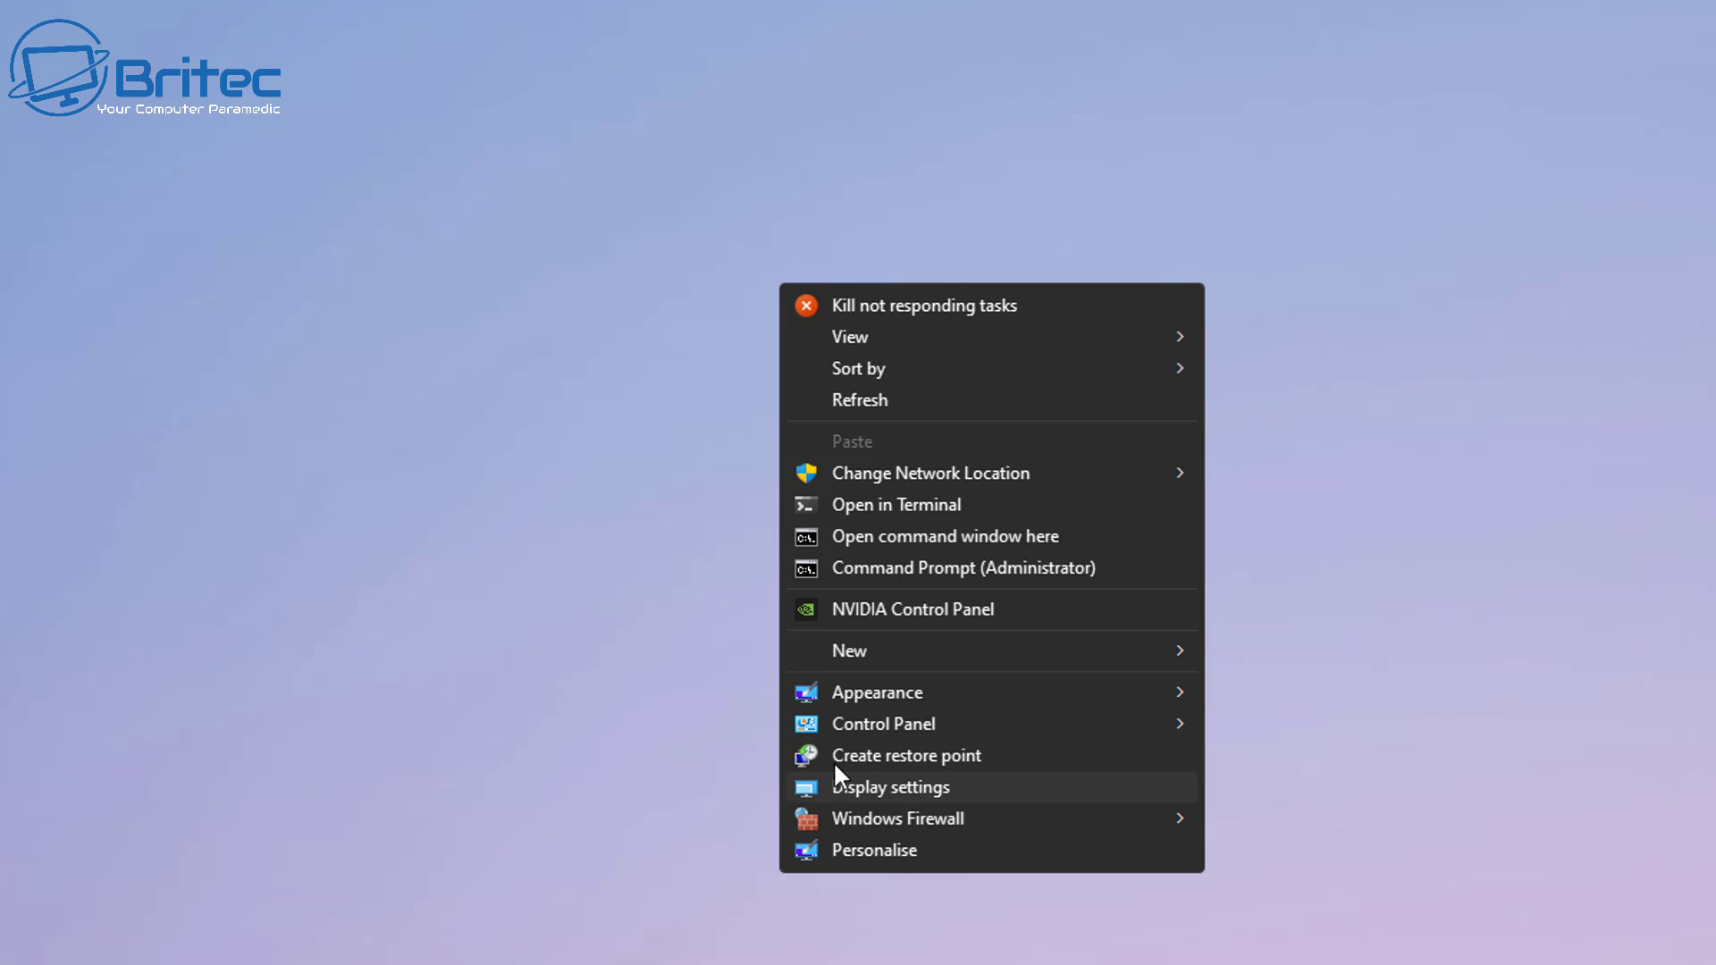
{"action": "mouse_move", "coordinate": [832, 686]}
{"action": "mouse_move", "coordinate": [846, 827]}
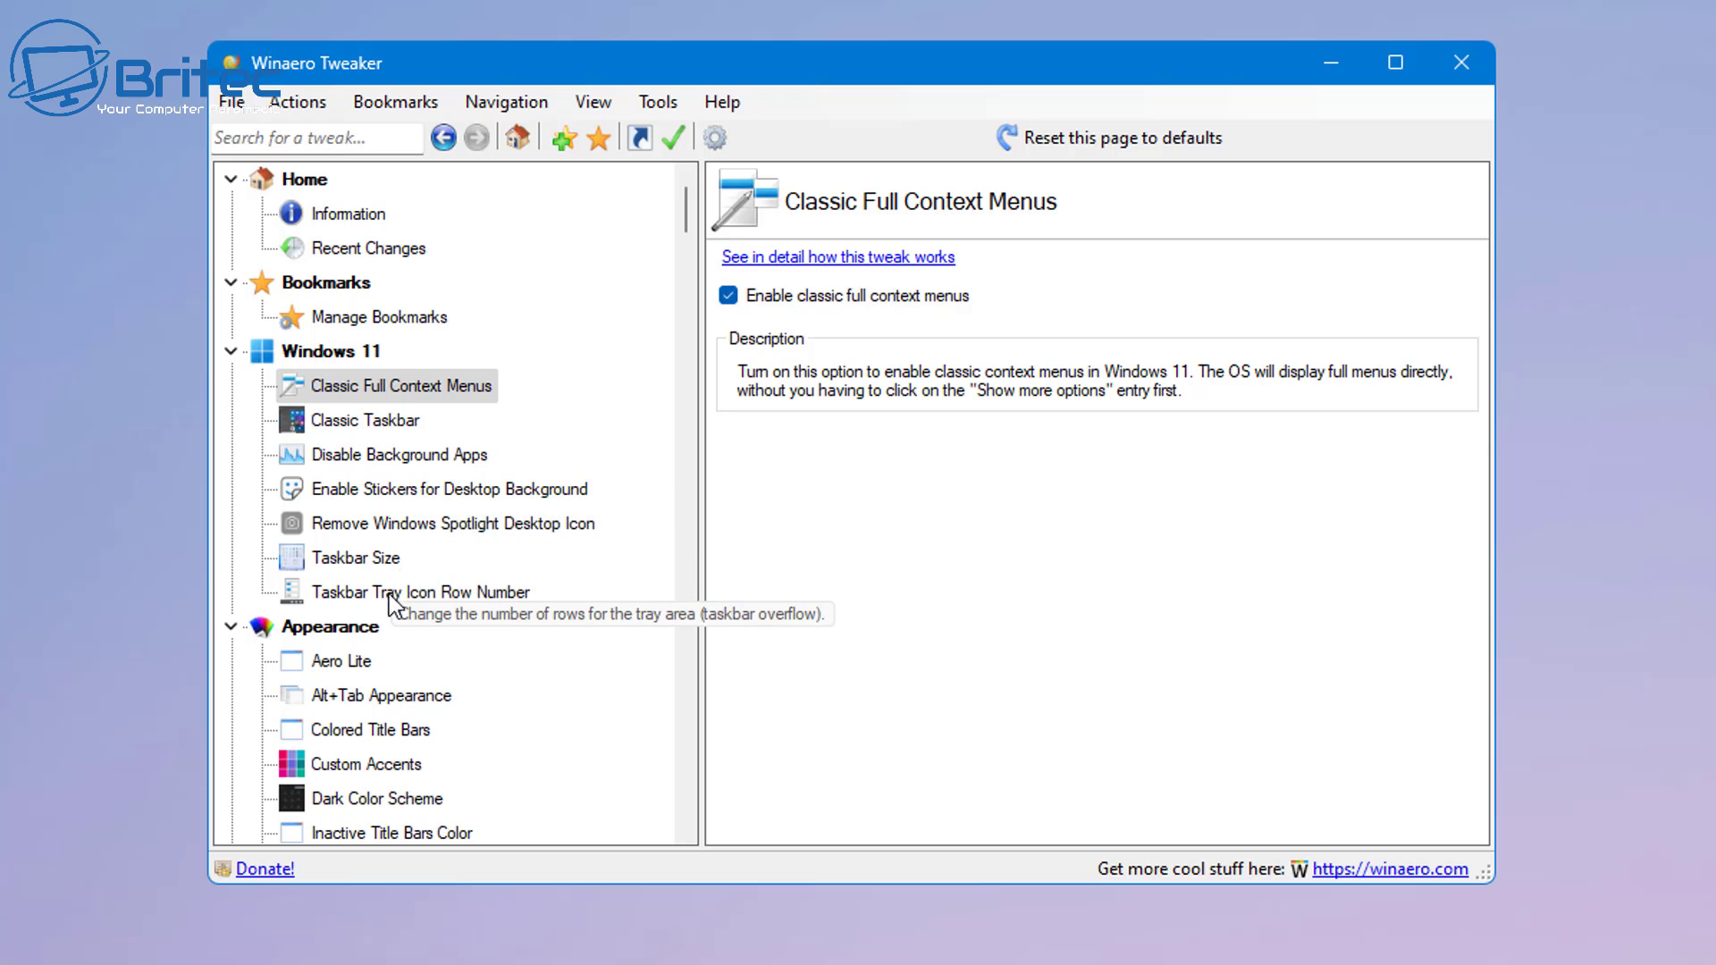
Step: Add Open Bash Here to the folder context menu
{"action": "scroll", "coordinate": [377, 614], "scroll_direction": "down", "scroll_amount": 1}
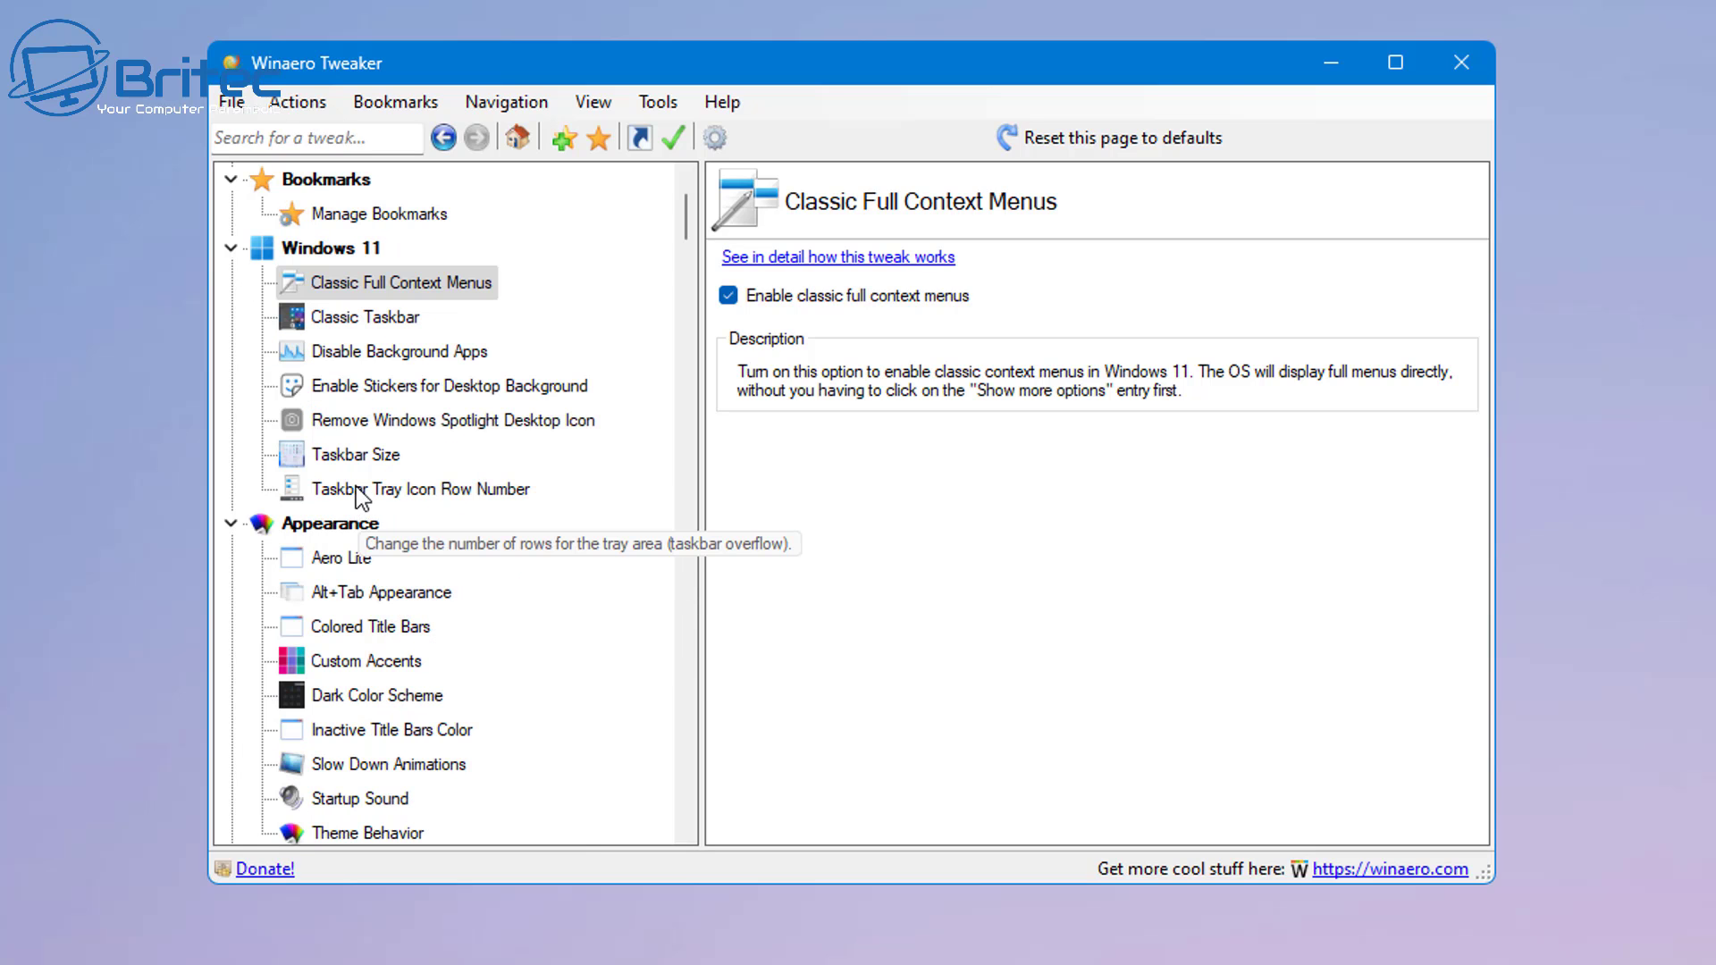
{"action": "scroll", "coordinate": [371, 527], "scroll_direction": "down", "scroll_amount": 12}
{"action": "scroll", "coordinate": [371, 533], "scroll_direction": "down", "scroll_amount": 20}
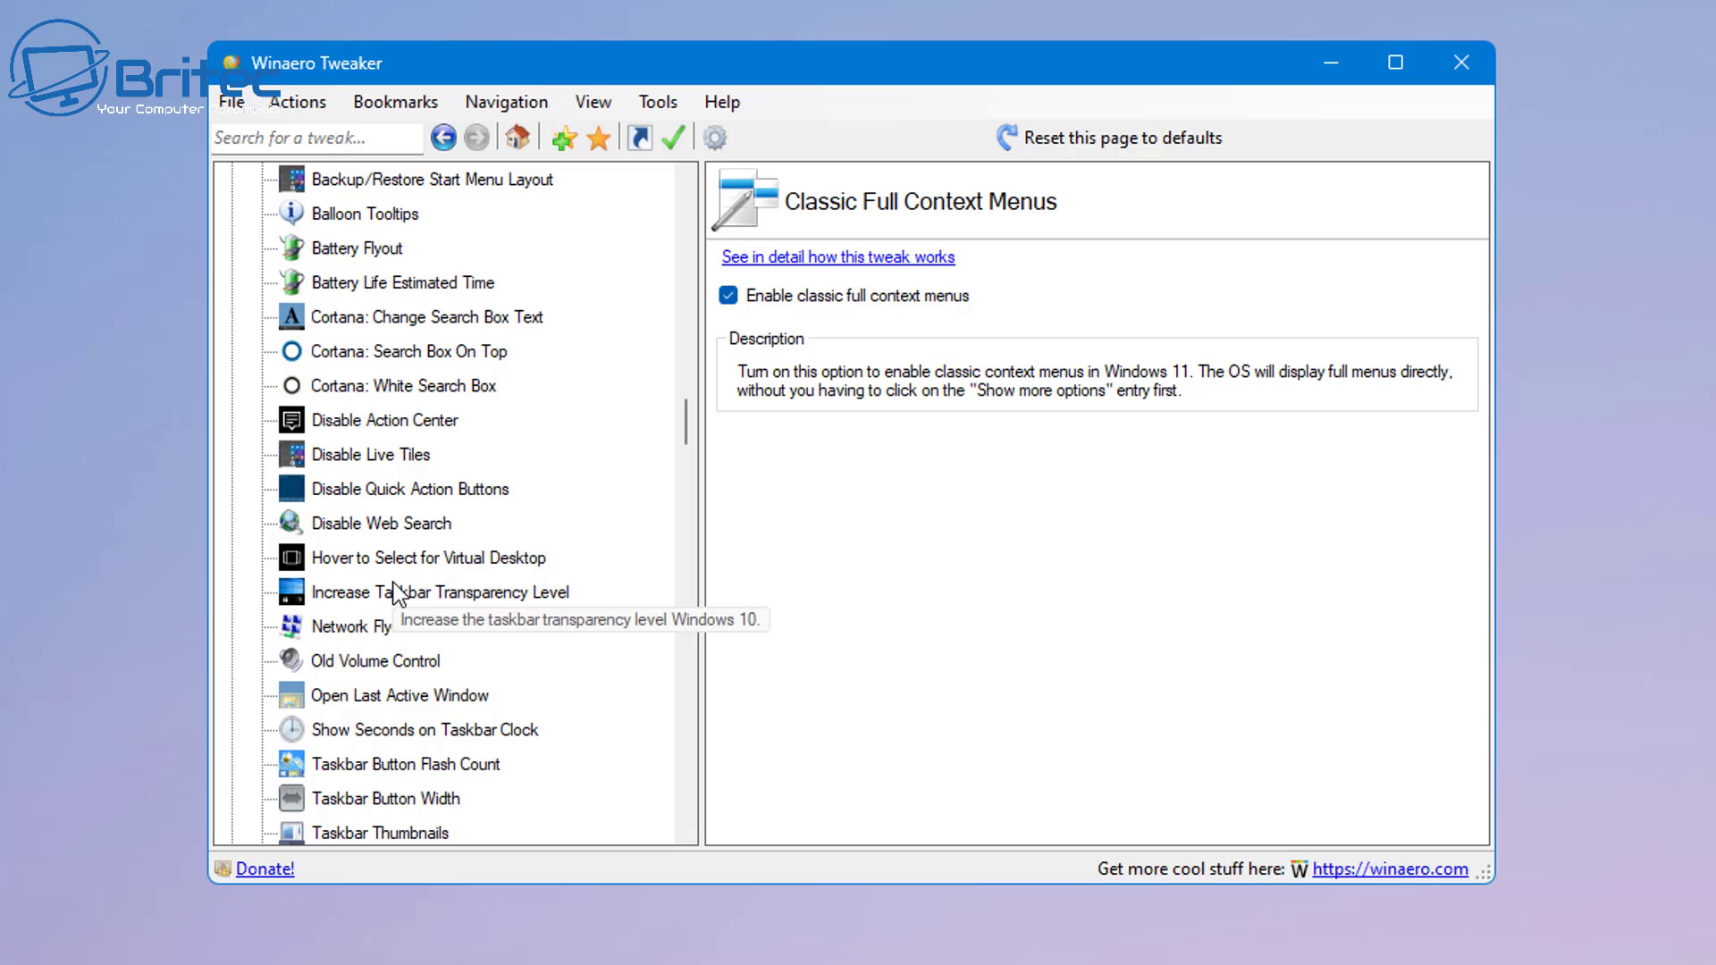
{"action": "scroll", "coordinate": [394, 595], "scroll_direction": "down", "scroll_amount": 11}
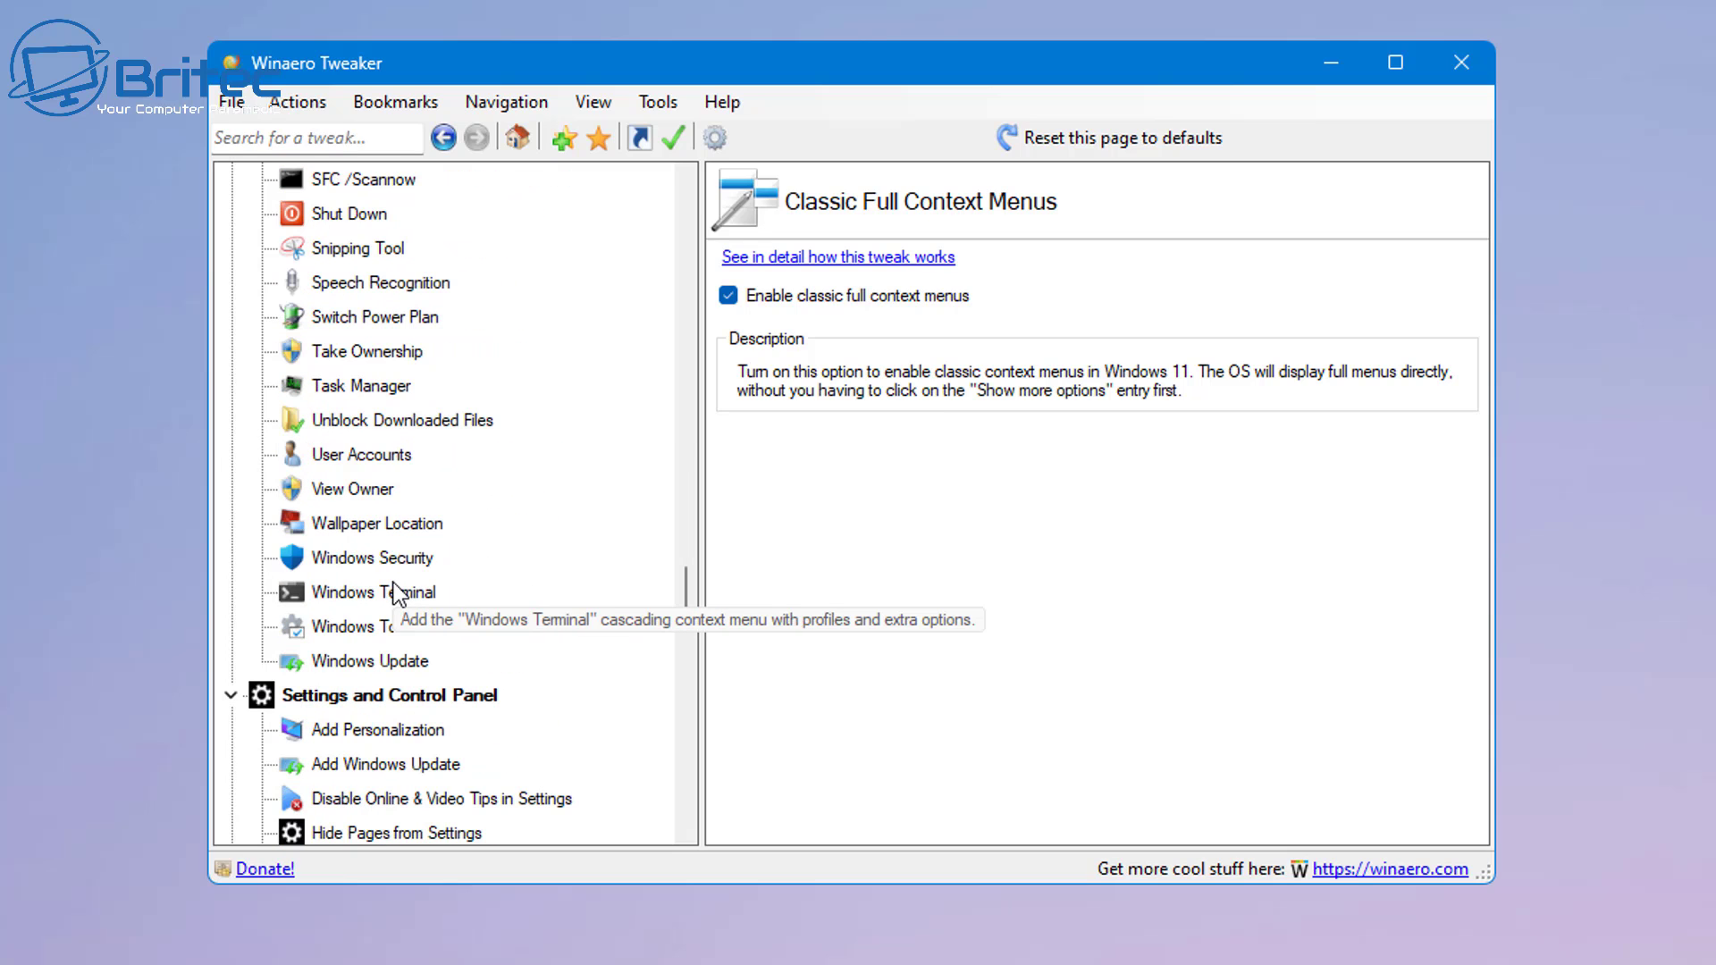
{"action": "scroll", "coordinate": [394, 591], "scroll_direction": "up", "scroll_amount": 11}
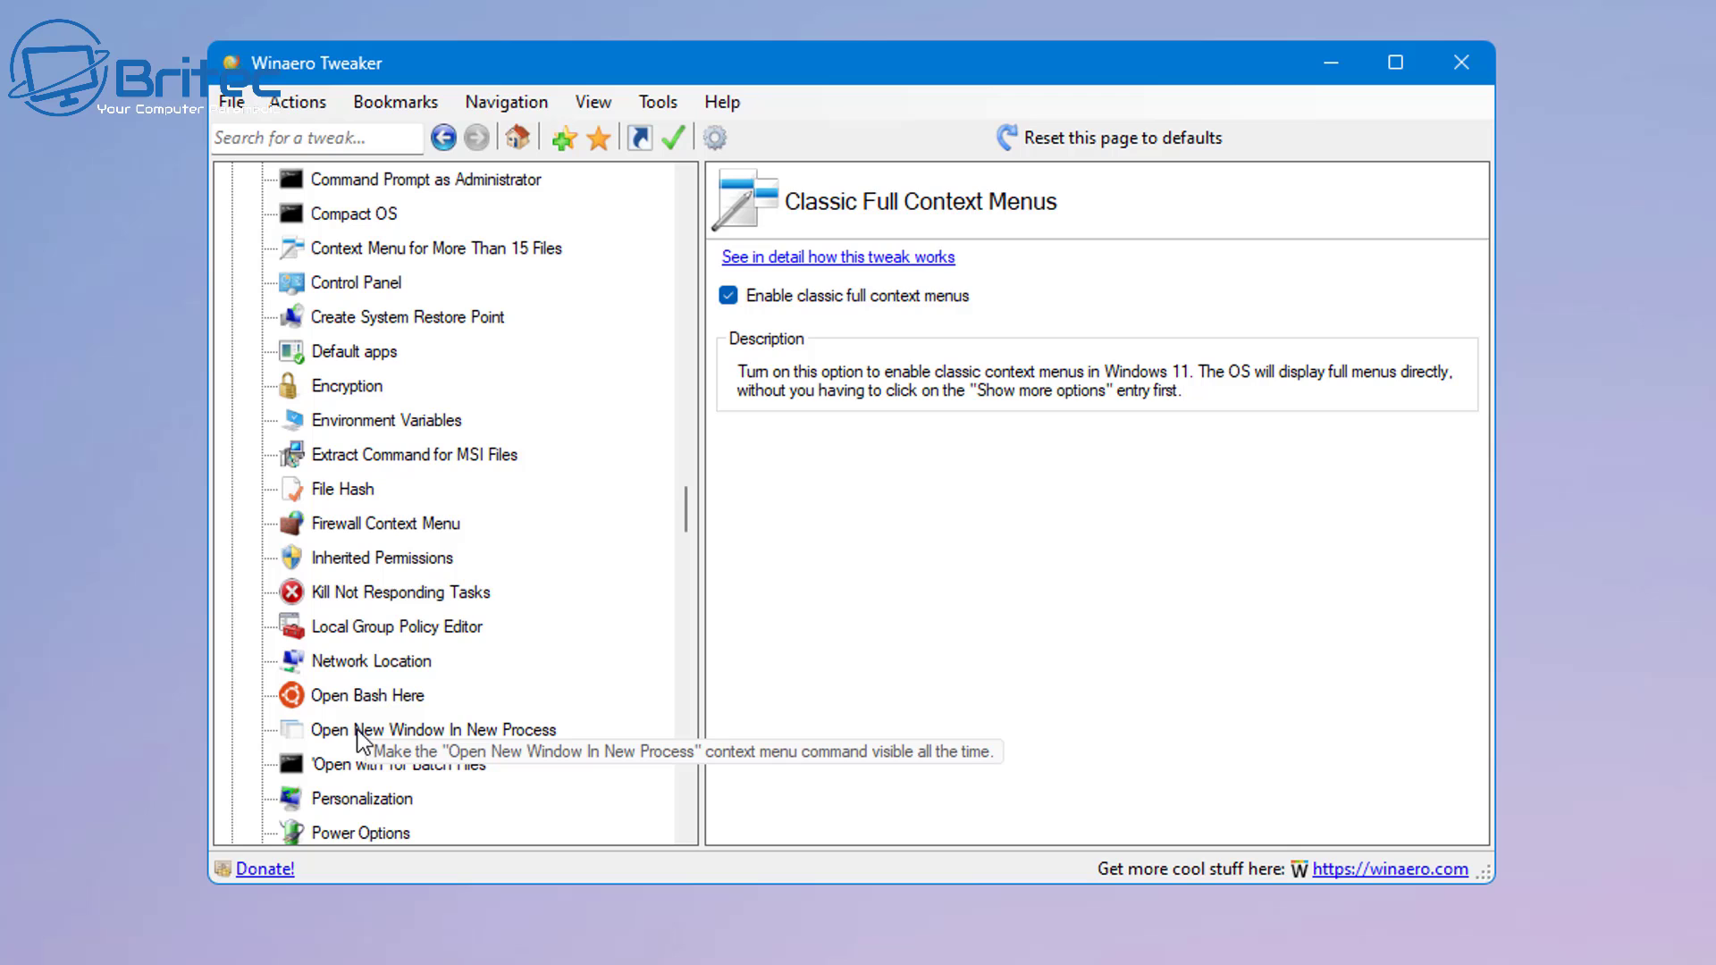
{"action": "left_click", "coordinate": [367, 695]}
{"action": "left_click", "coordinate": [722, 290]}
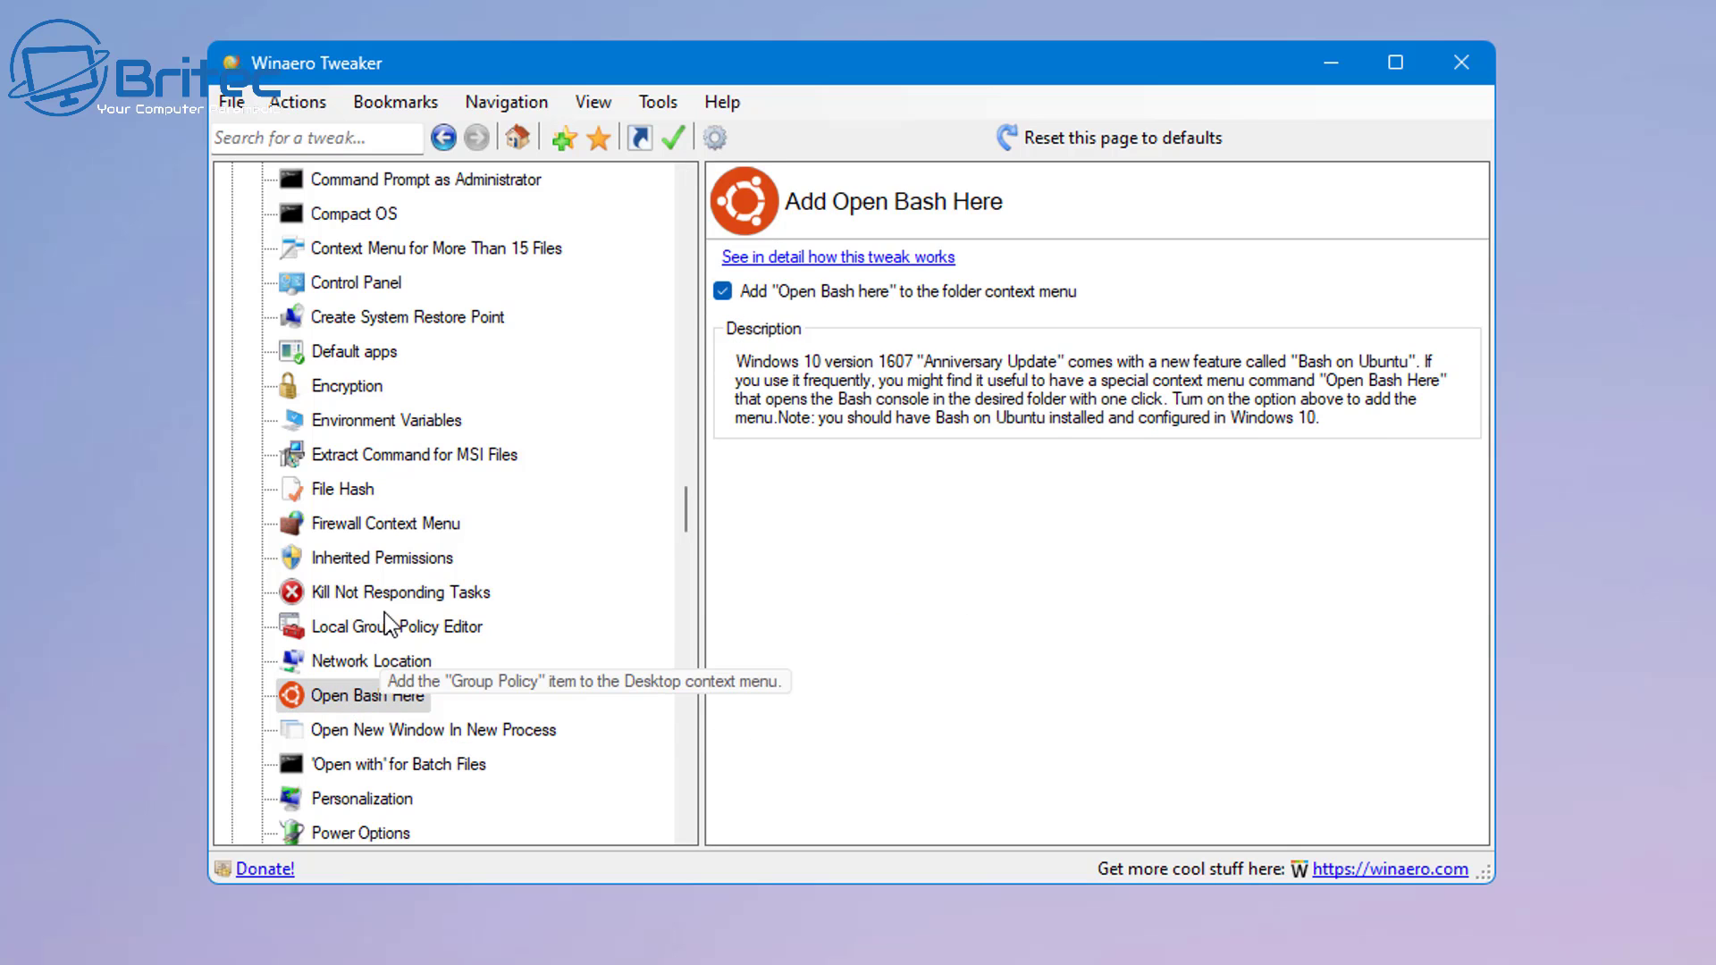
Step: Add Group Policy and Power Options to the desktop context menu
{"action": "left_click", "coordinate": [399, 627]}
{"action": "left_click", "coordinate": [740, 294]}
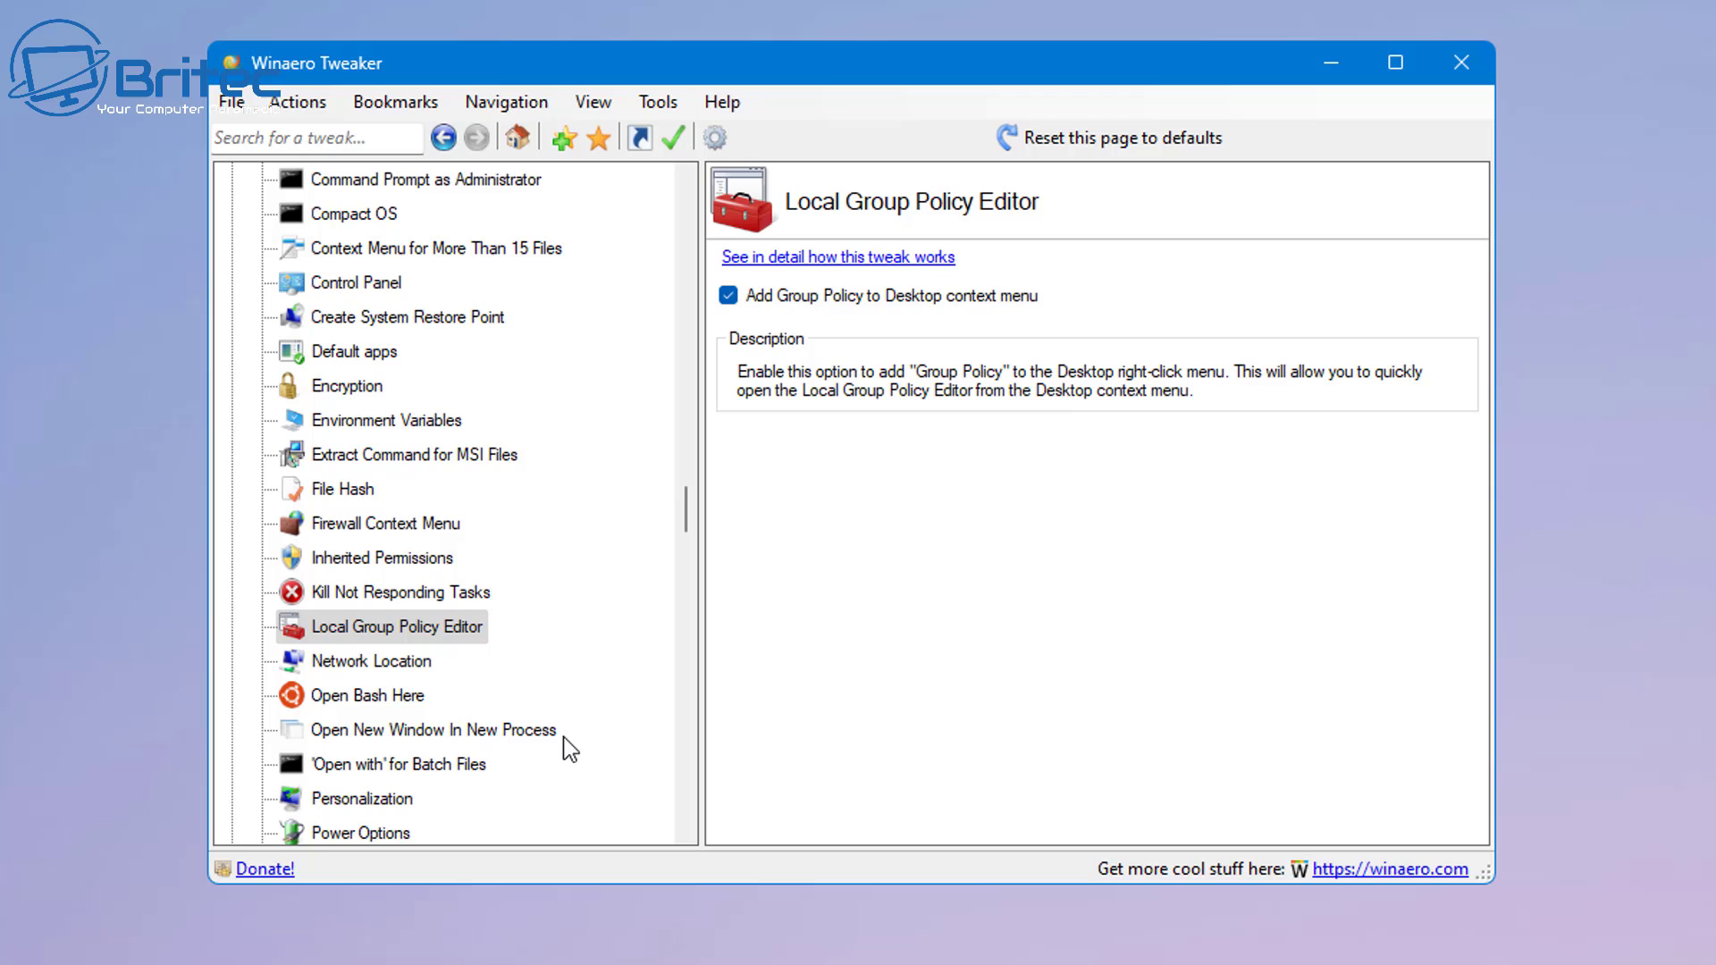
{"action": "scroll", "coordinate": [563, 736], "scroll_direction": "down", "scroll_amount": 1}
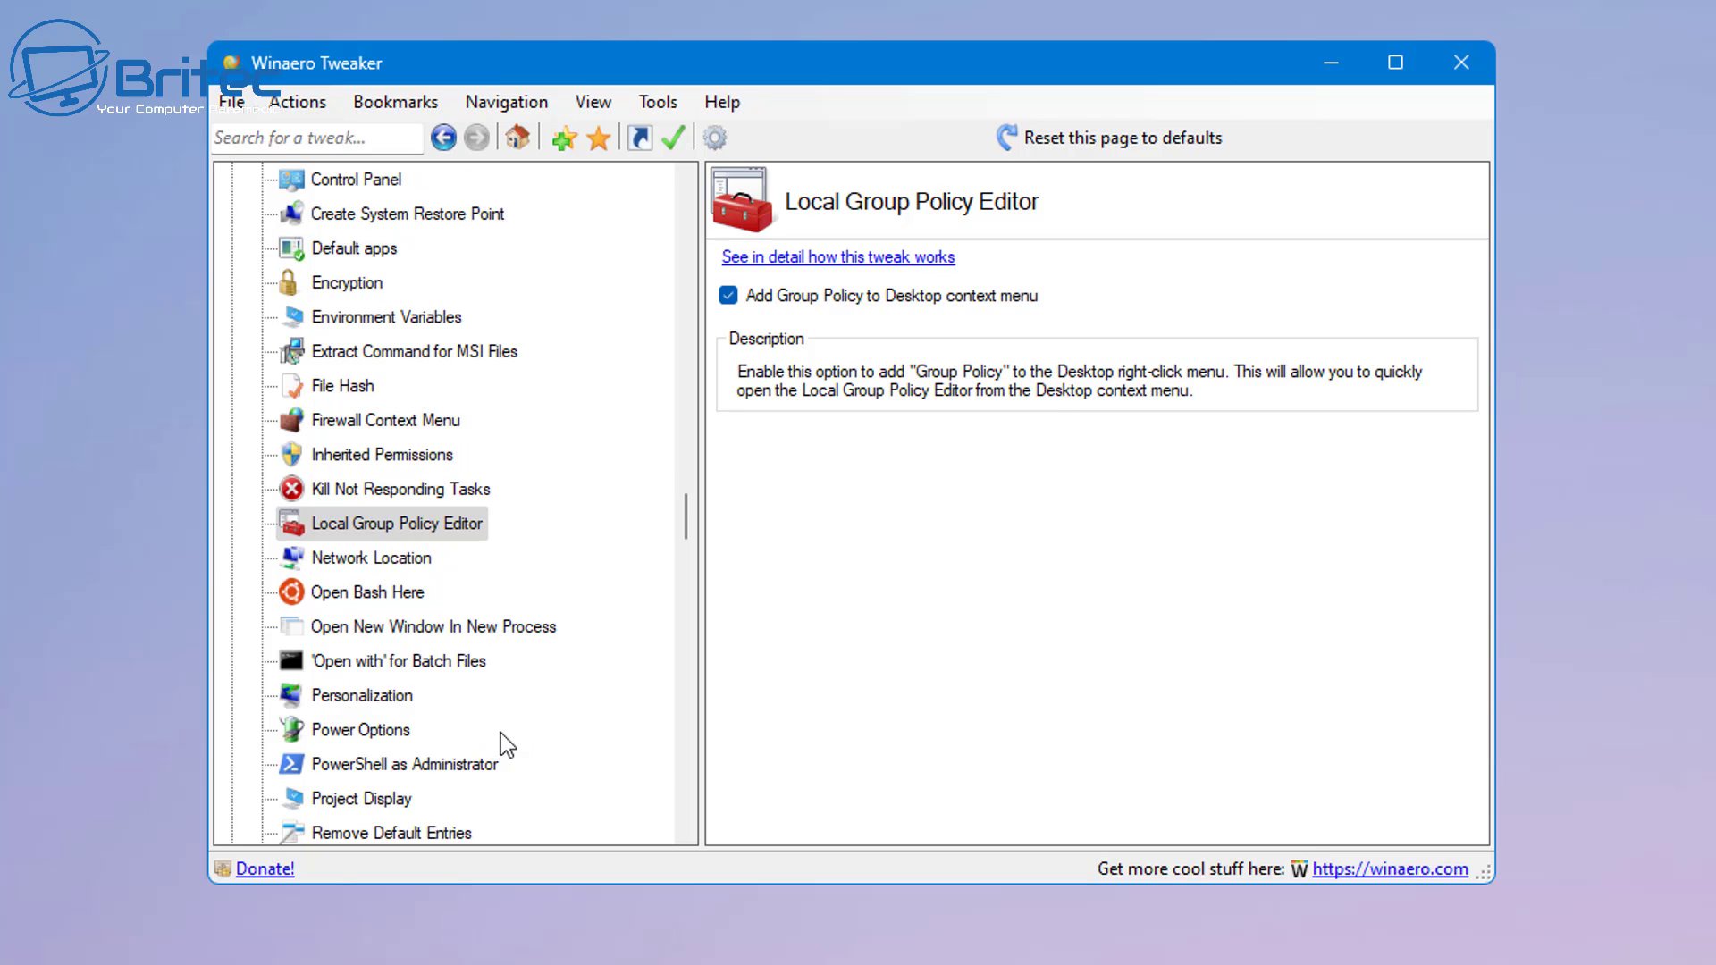
{"action": "scroll", "coordinate": [418, 731], "scroll_direction": "down", "scroll_amount": 1}
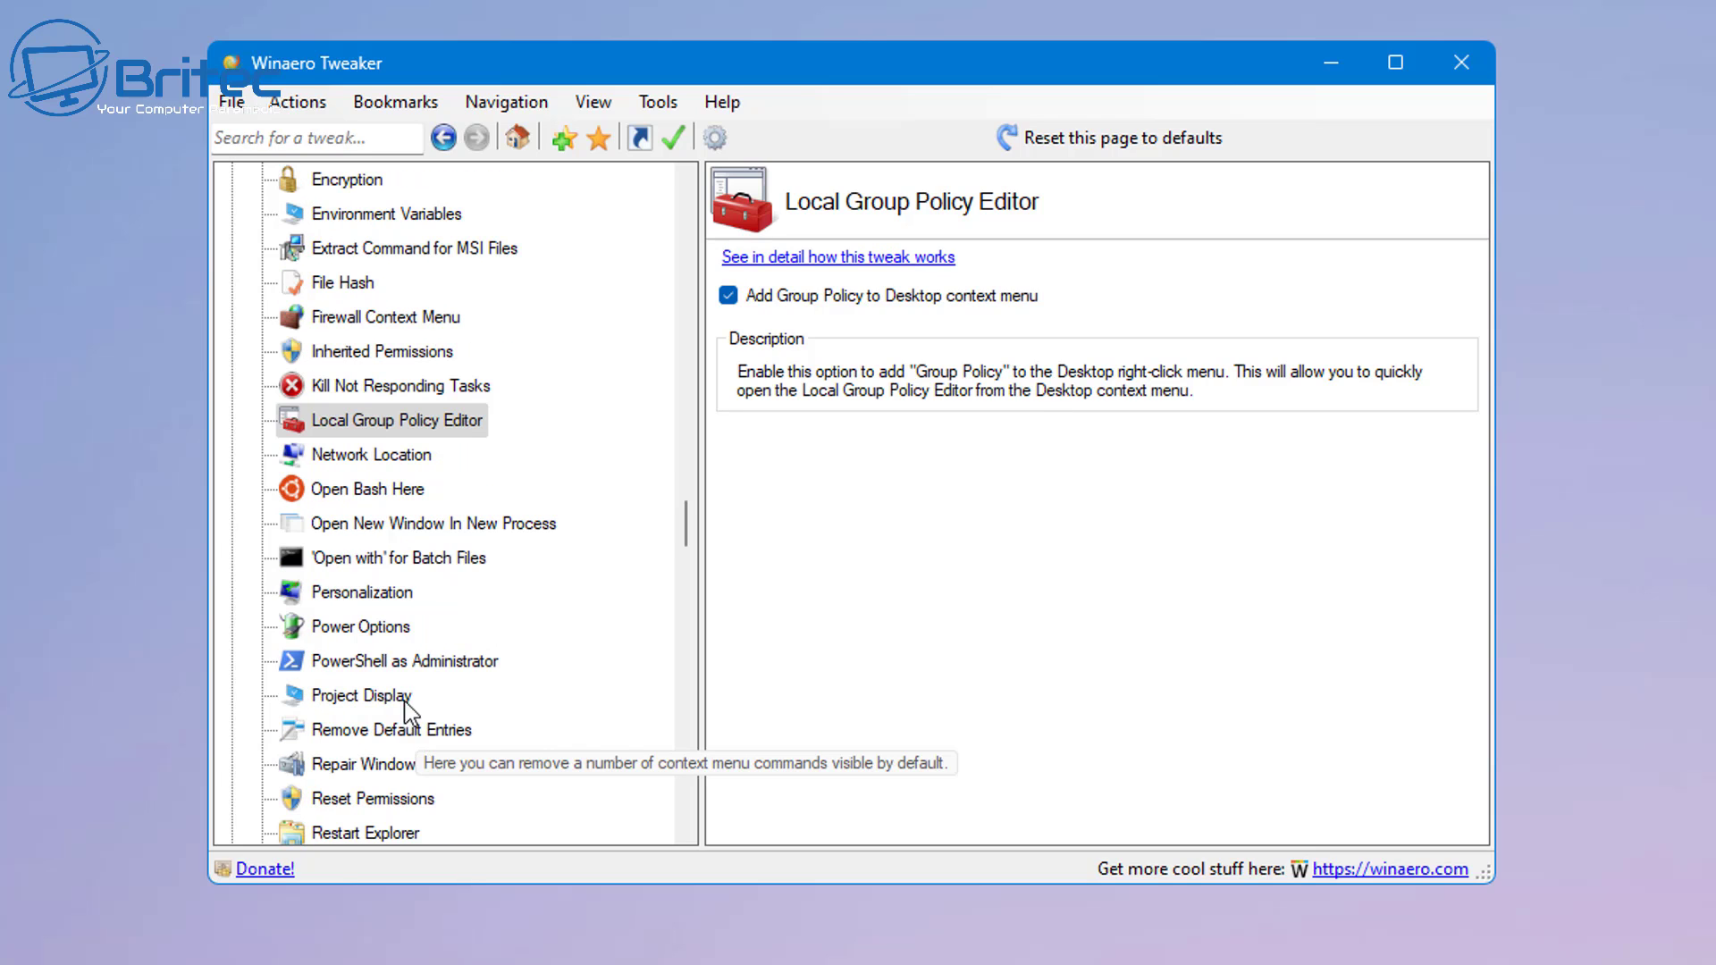
{"action": "left_click", "coordinate": [375, 593]}
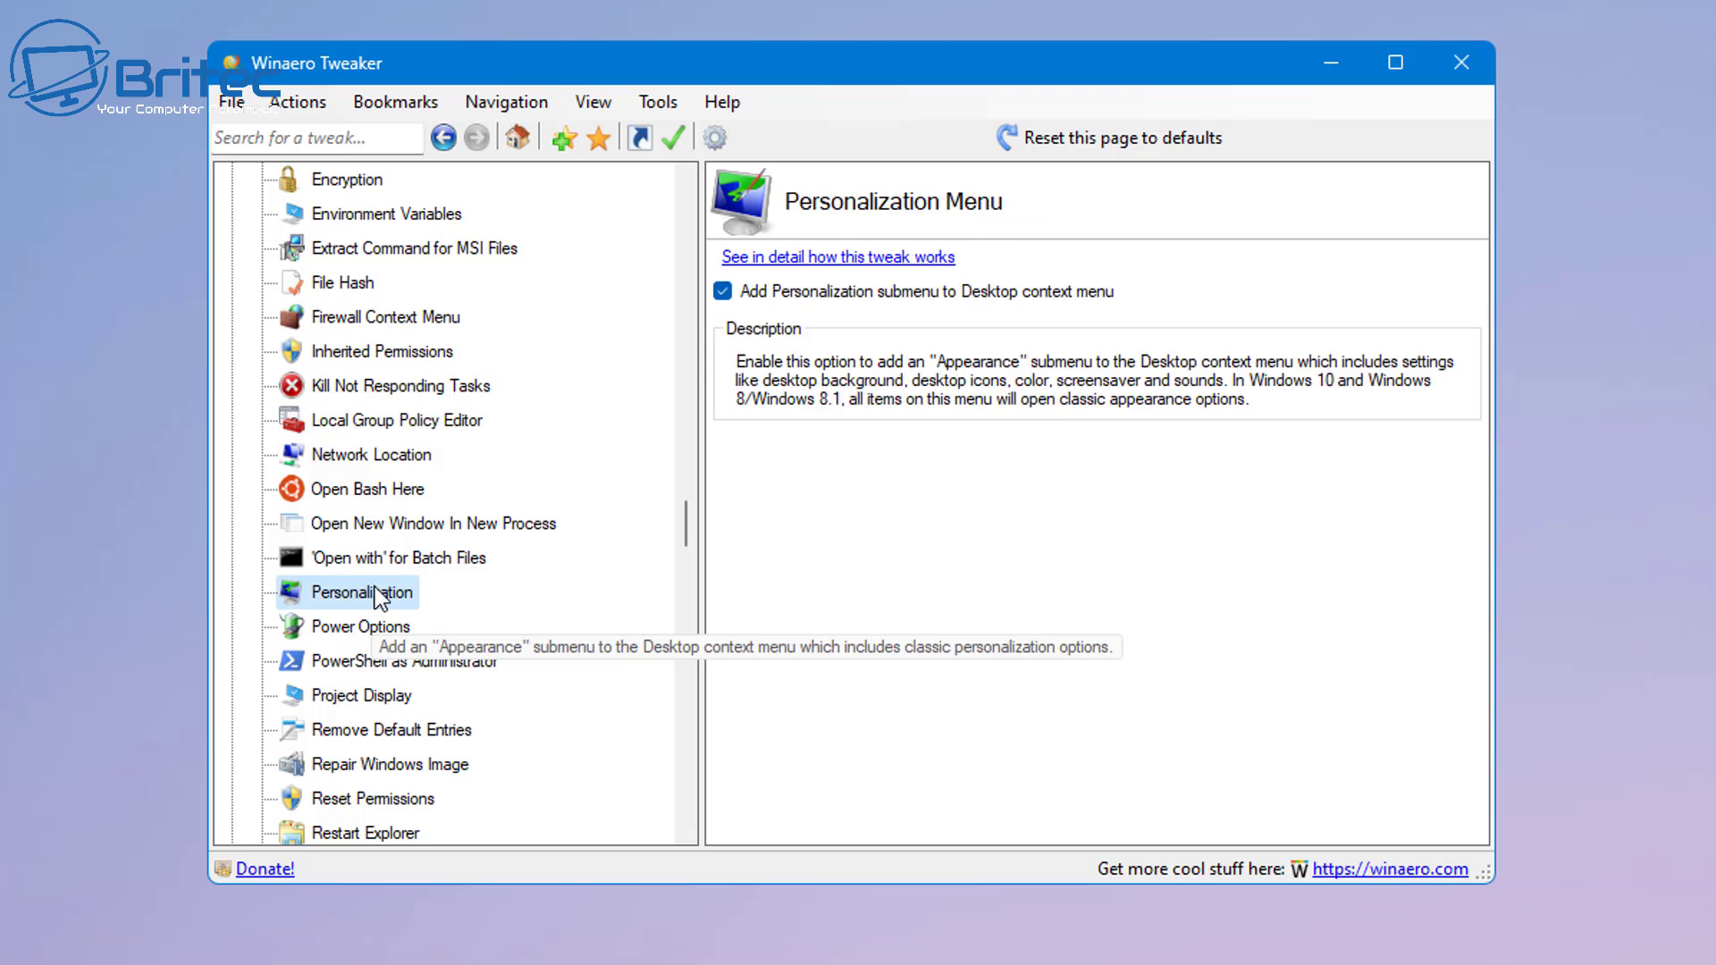
{"action": "left_click", "coordinate": [357, 630]}
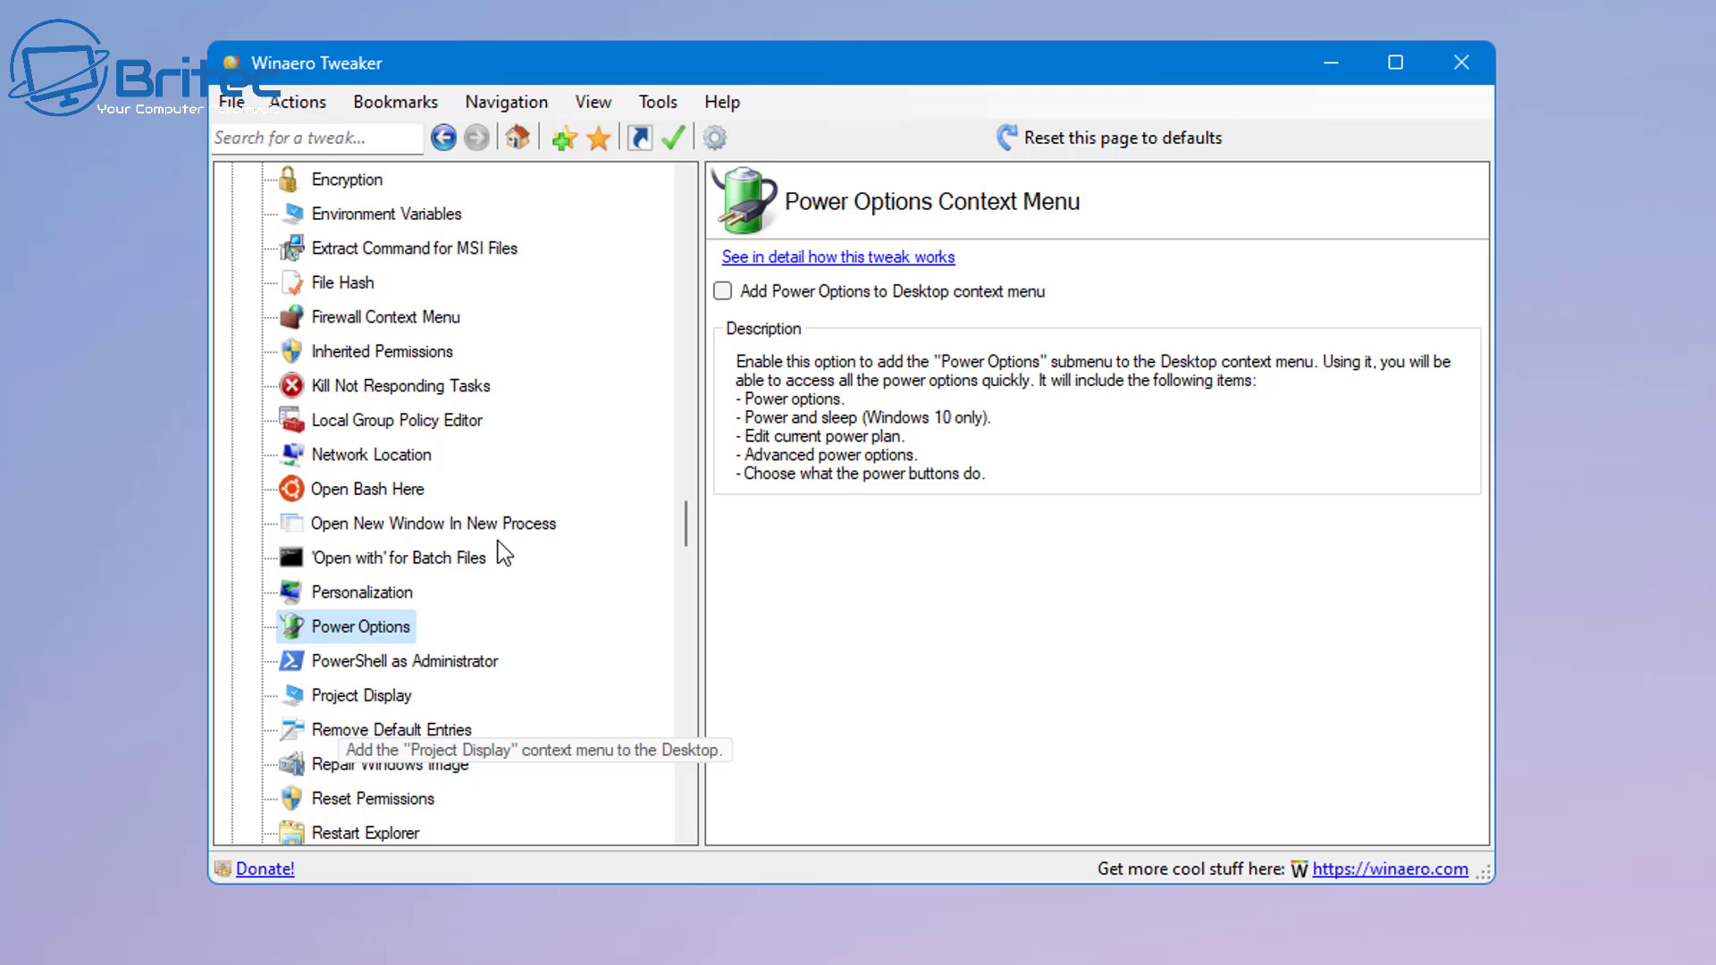
{"action": "left_click", "coordinate": [722, 291]}
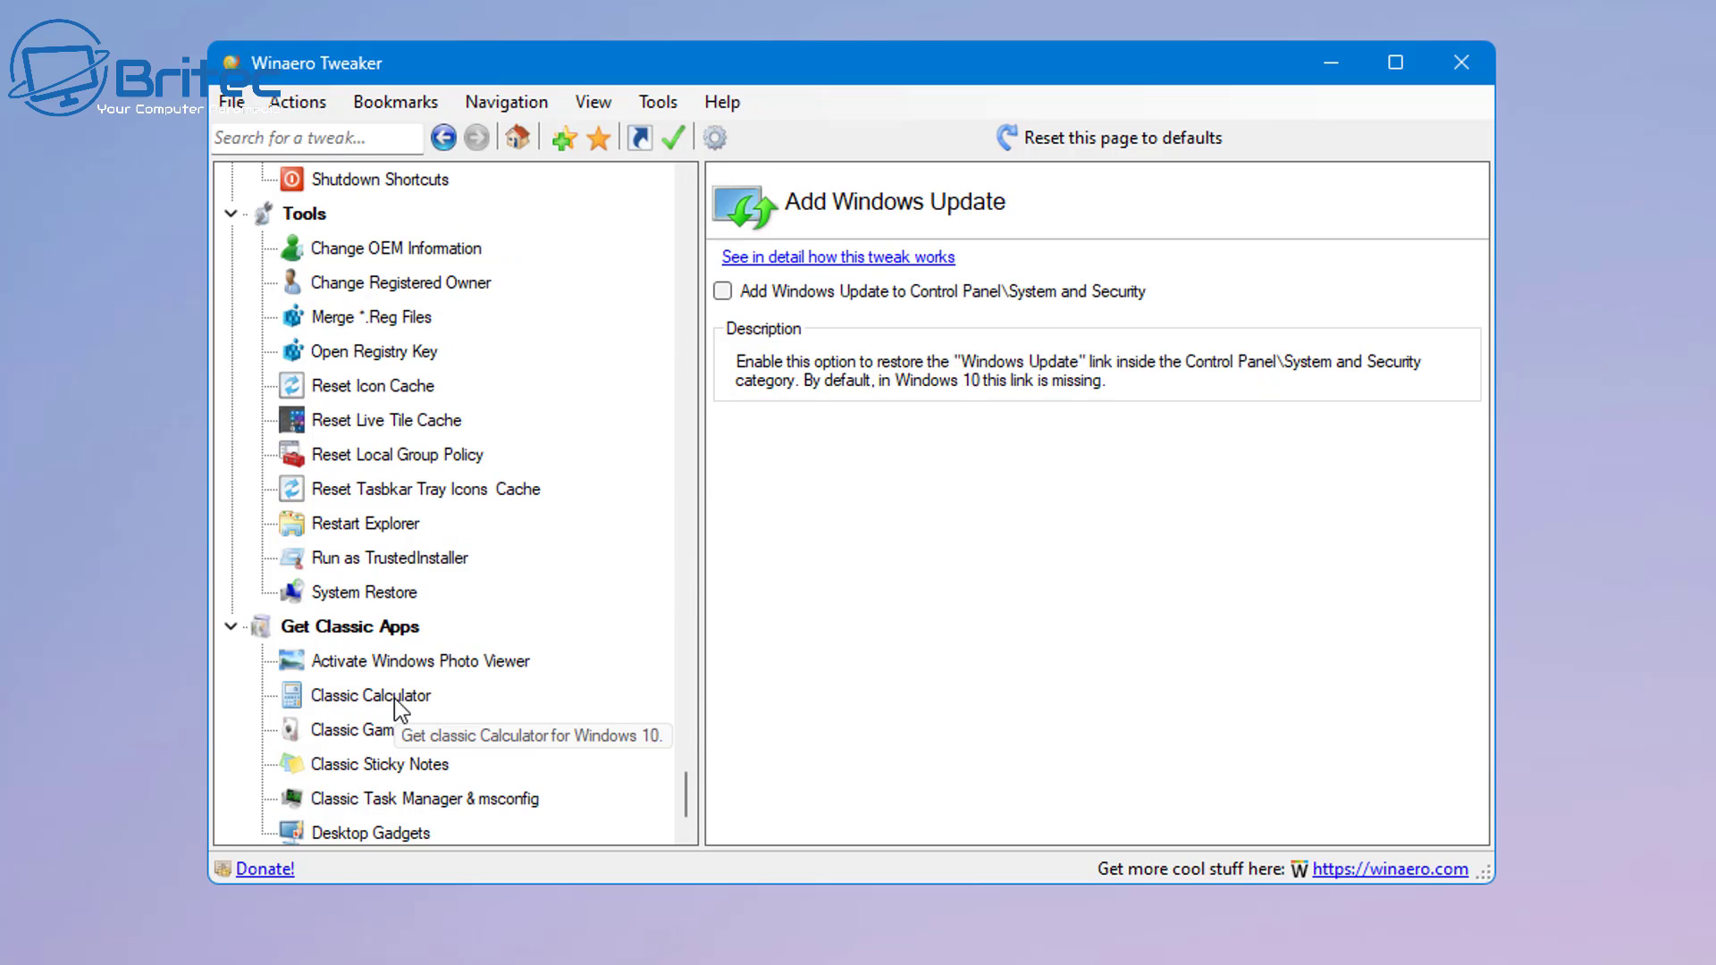
Step: Show the Tools section's Reset All Local Group Policy Settings page and scroll through it
{"action": "left_click", "coordinate": [396, 452]}
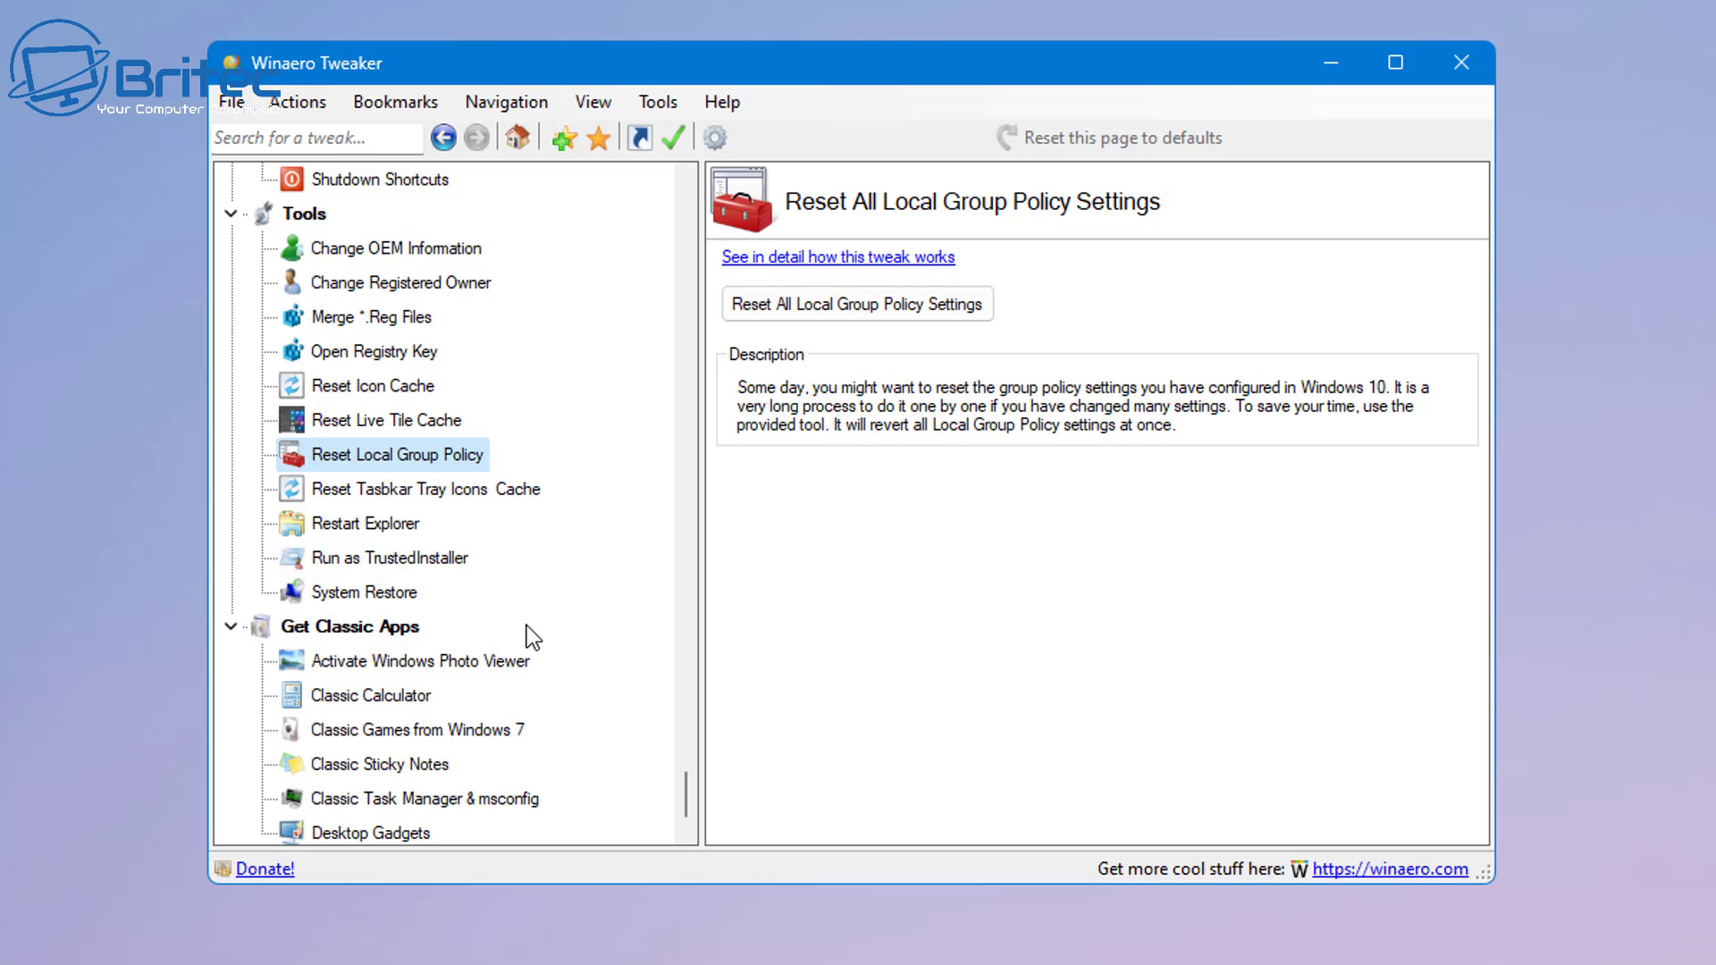
{"action": "scroll", "coordinate": [527, 630], "scroll_direction": "down", "scroll_amount": 1}
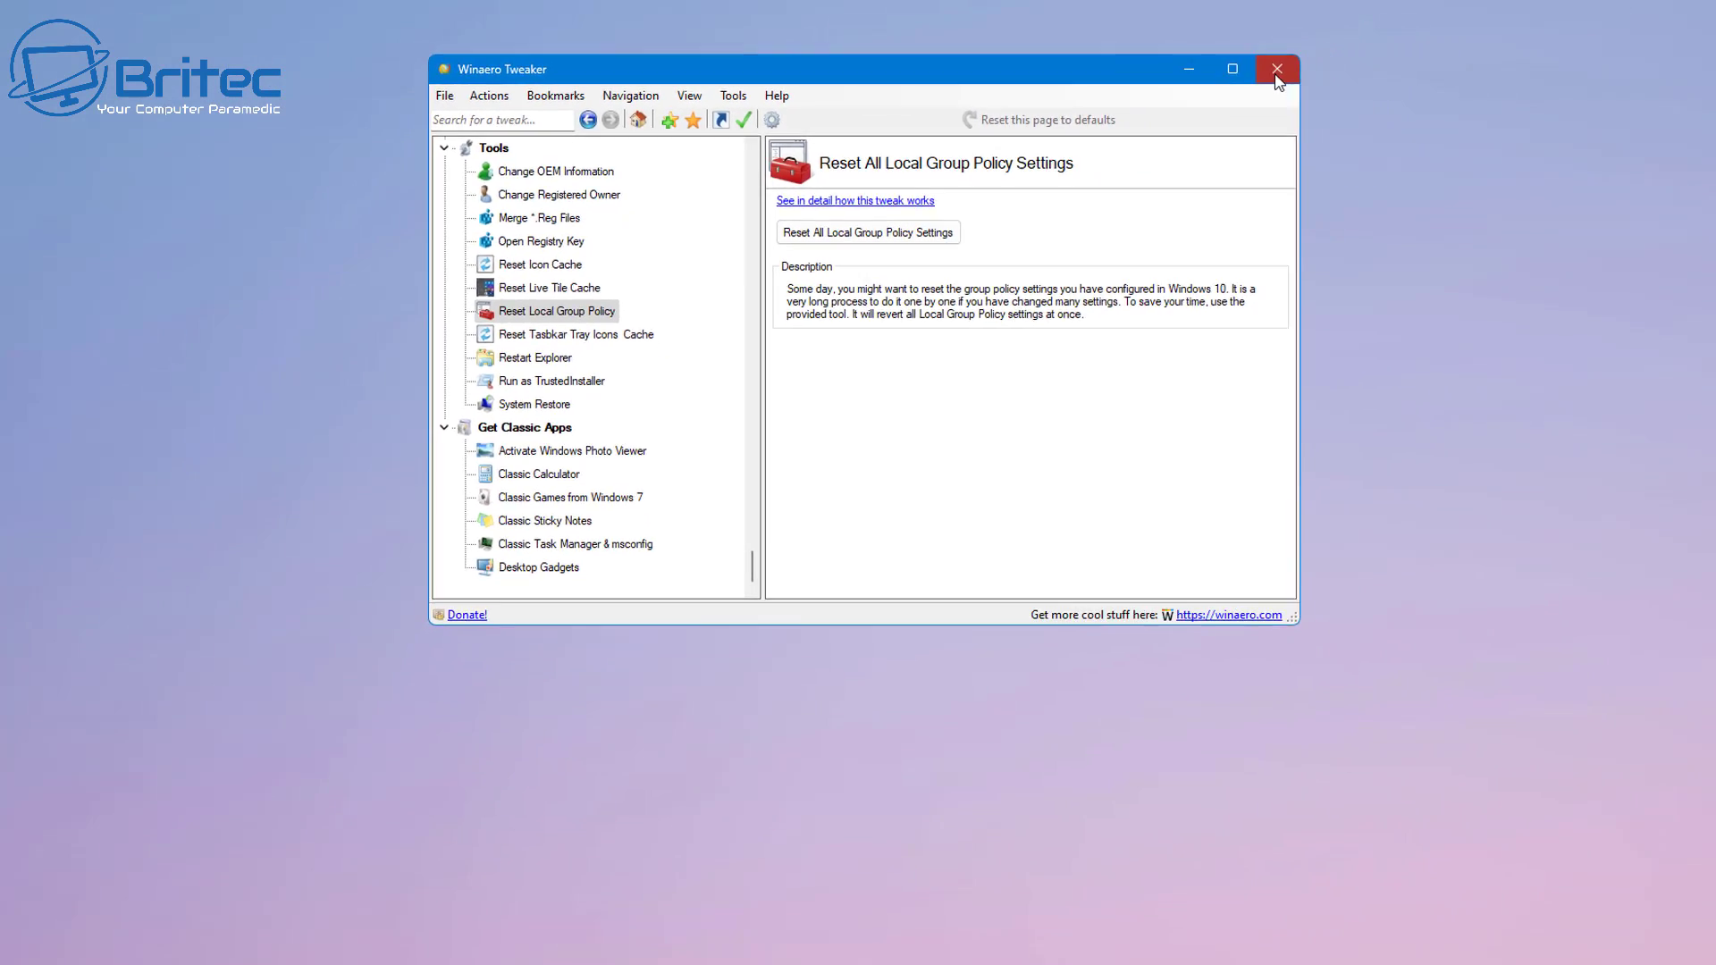
Step: Close Winaero Tweaker and confirm the desktop menu lists Group Policy and Power Options
{"action": "left_click", "coordinate": [1459, 64]}
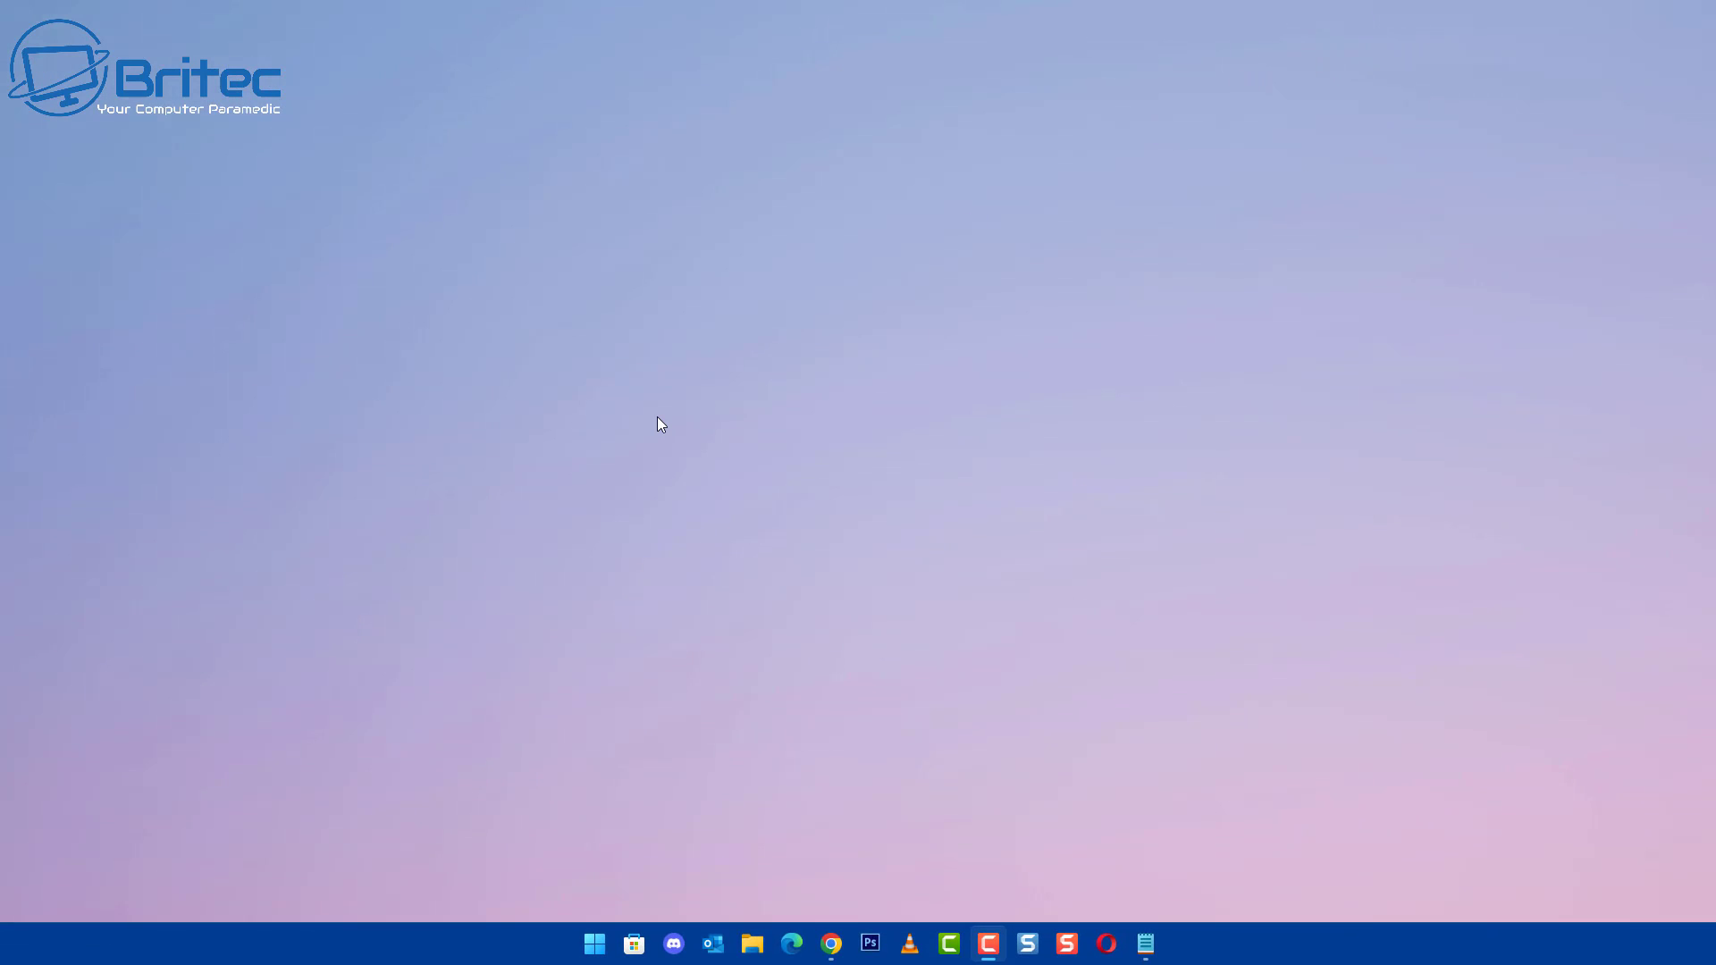
{"action": "right_click", "coordinate": [743, 348]}
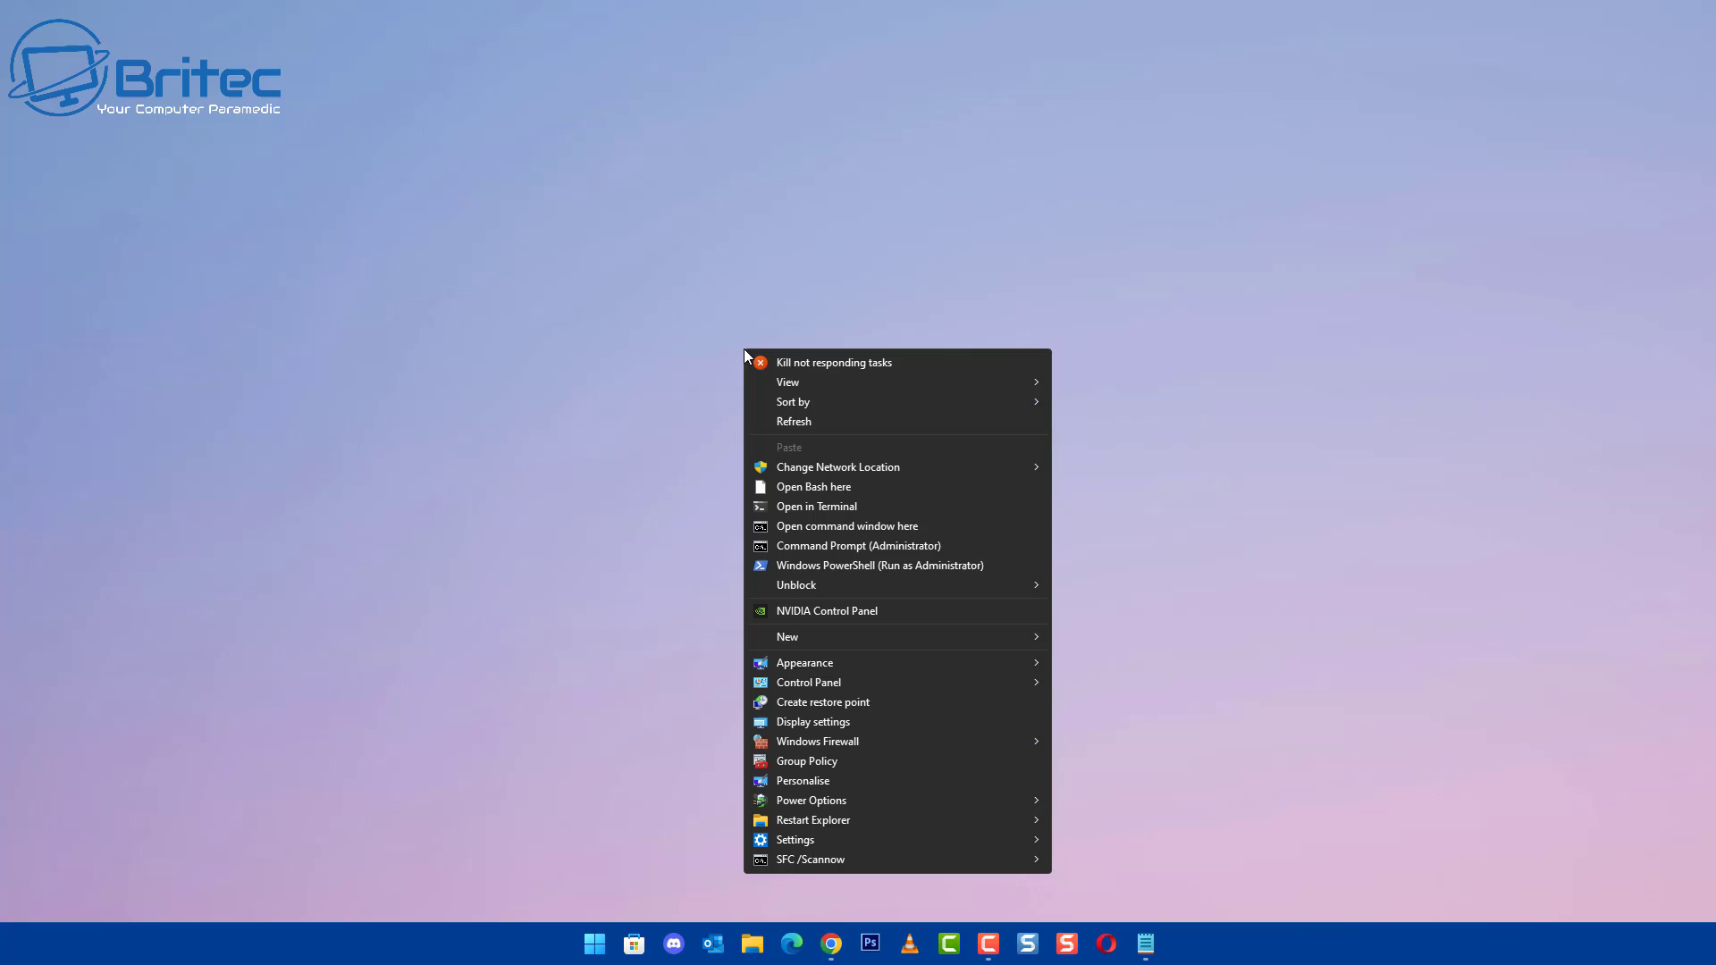
{"action": "left_click", "coordinate": [719, 323]}
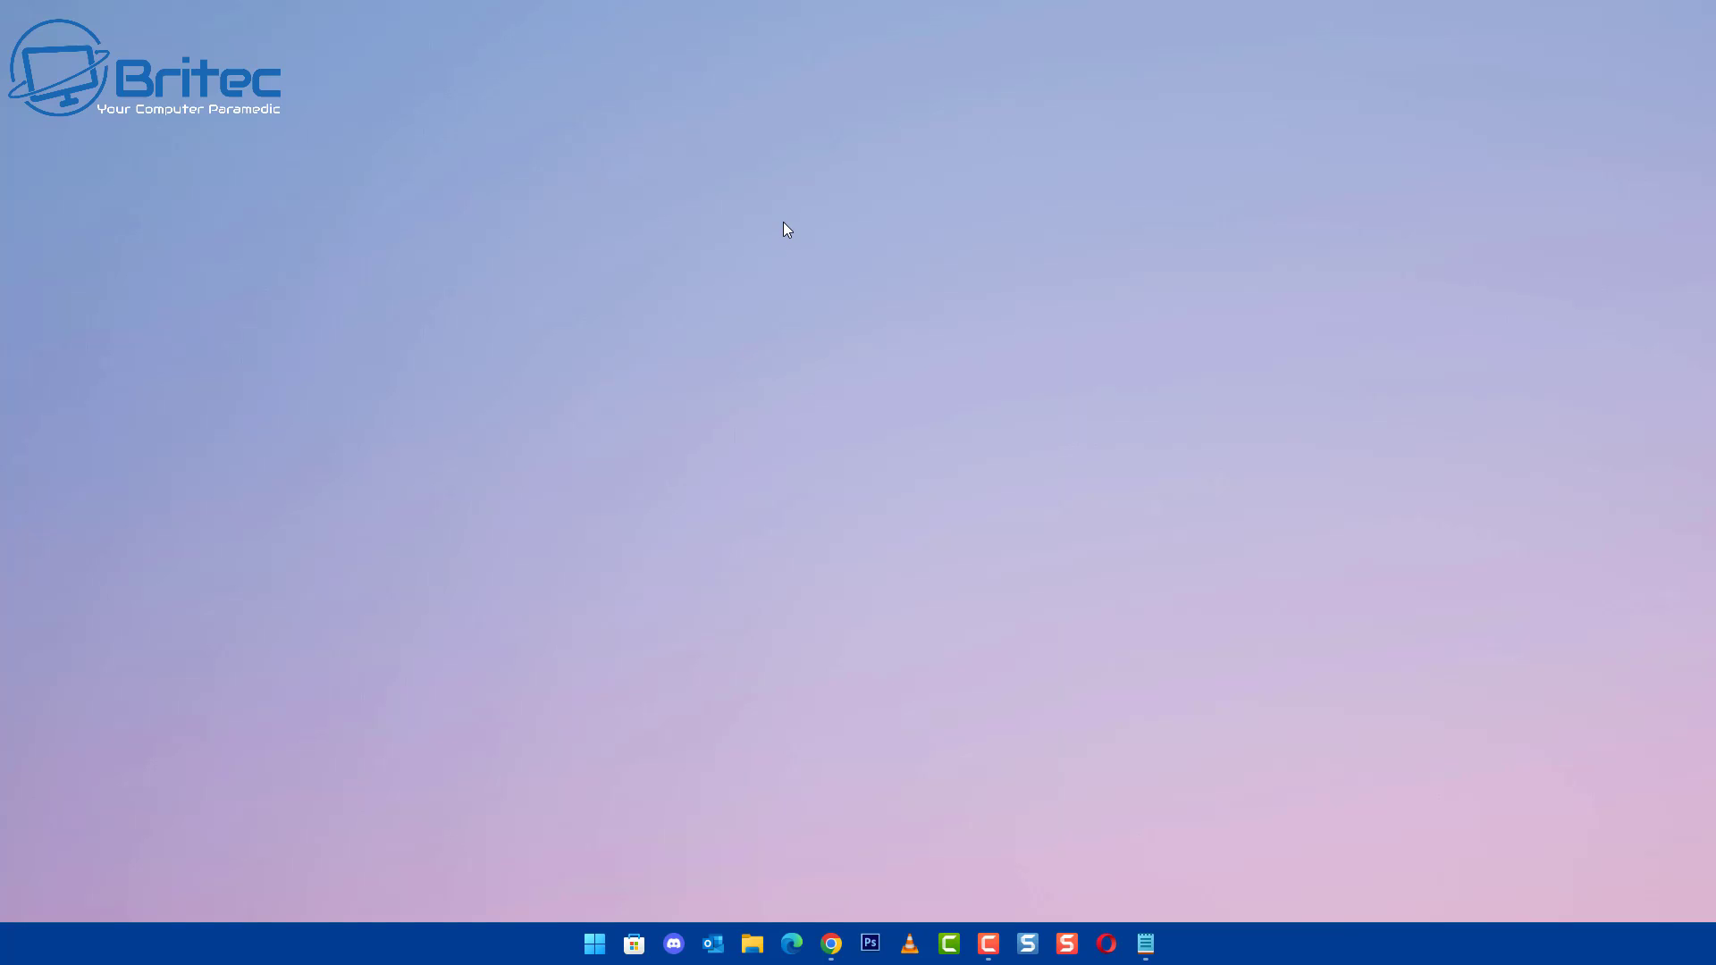